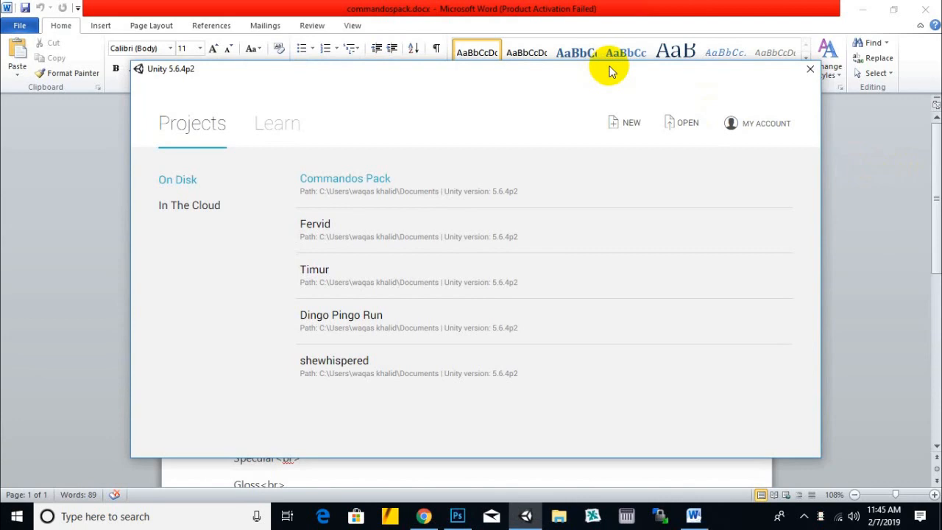
{"action": "right_click", "coordinate": [607, 71]}
{"action": "left_click", "coordinate": [570, 69]}
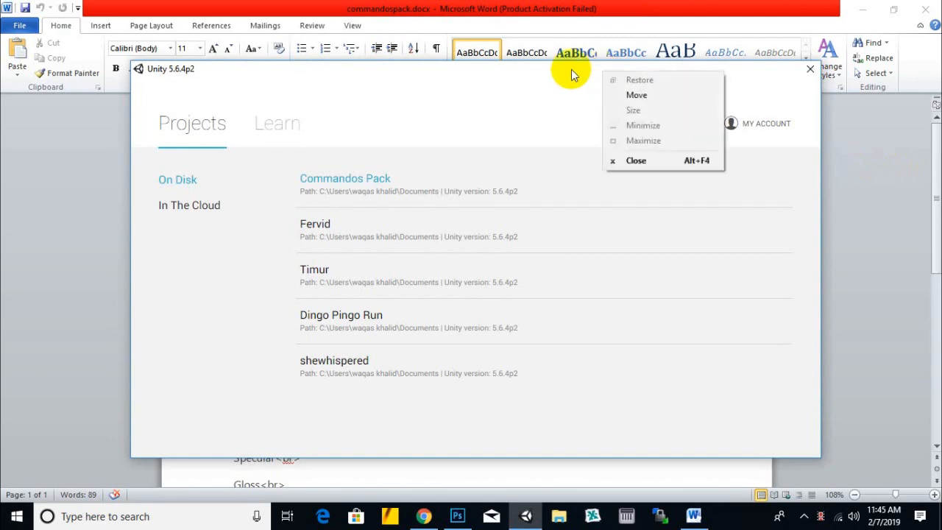
{"action": "left_click", "coordinate": [571, 73]}
{"action": "left_click_drag", "start_coordinate": [572, 75], "coordinate": [568, 76]}
{"action": "right_click", "coordinate": [568, 75]}
{"action": "key", "text": "Escape"}
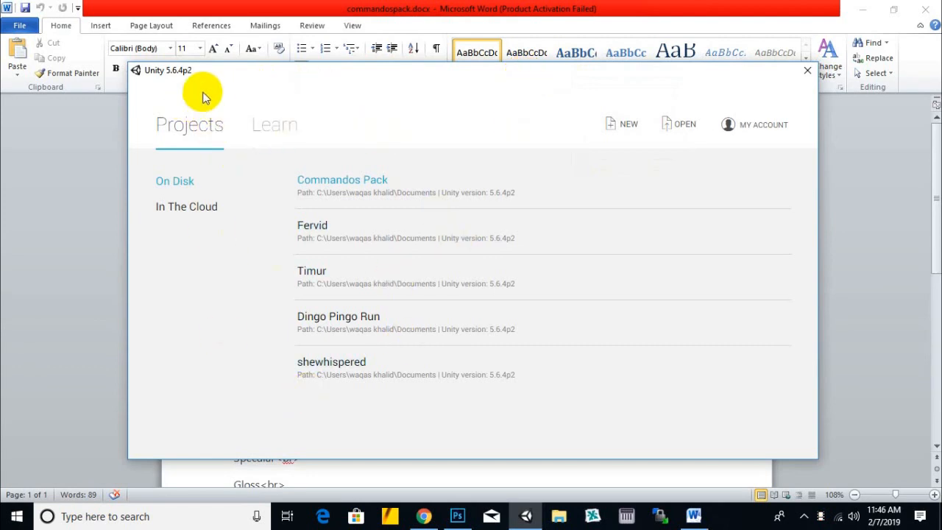
- Create a new 3D Unity project named "Character Jandoora"
{"action": "left_click", "coordinate": [629, 126]}
{"action": "left_click_drag", "start_coordinate": [423, 221], "coordinate": [171, 231]}
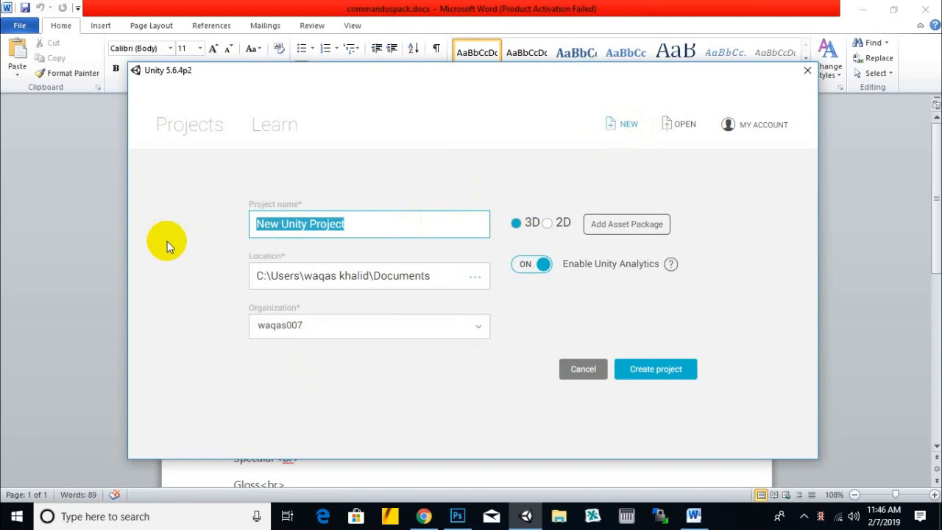
{"action": "type", "text": "Jandoora"}
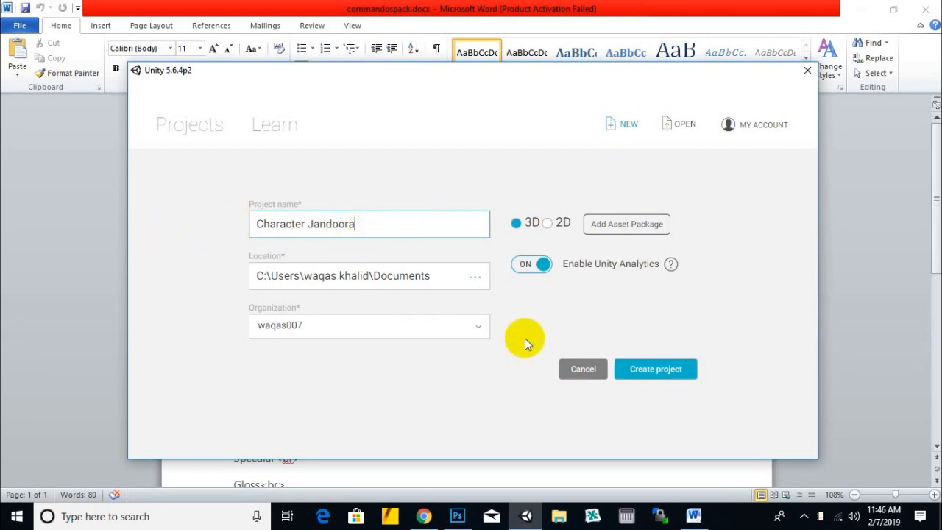
{"action": "left_click", "coordinate": [660, 376]}
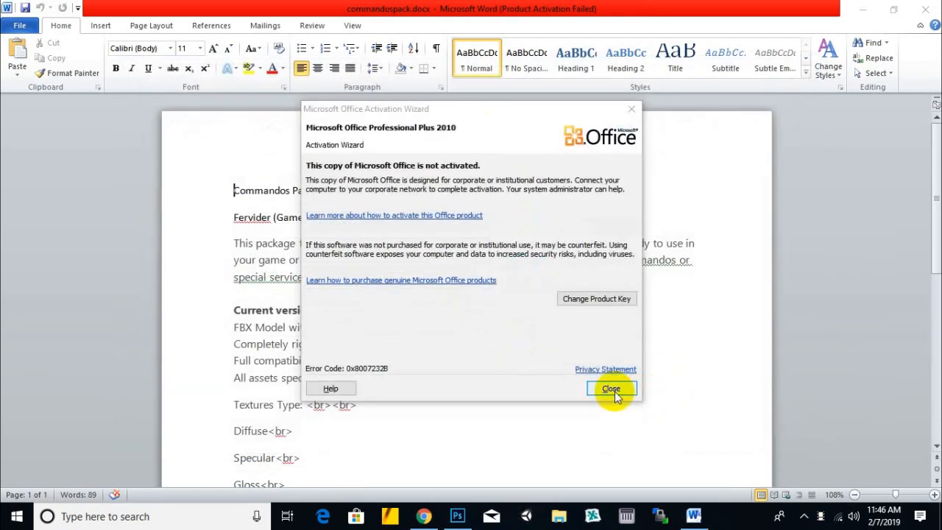
- Dismiss the Office activation wizard and cut all the text out of the commandospack document
{"action": "left_click", "coordinate": [611, 389]}
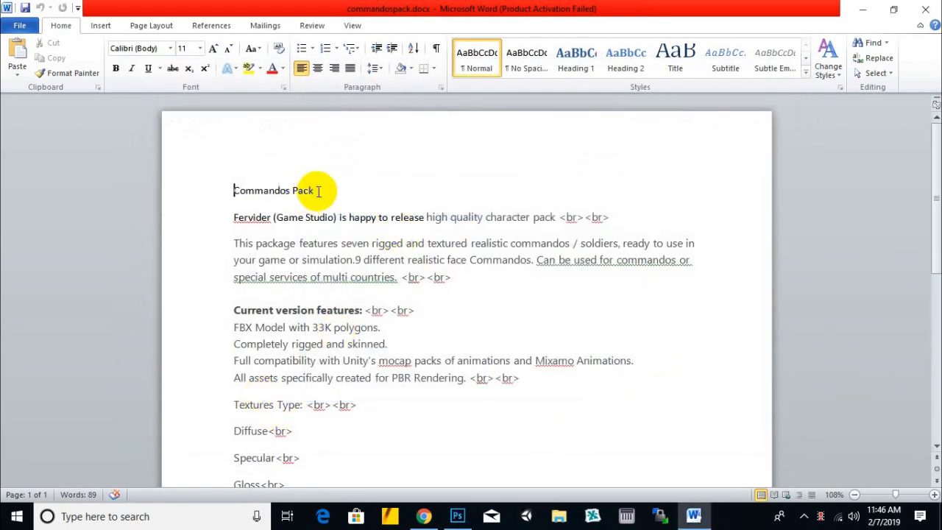
{"action": "left_click_drag", "start_coordinate": [311, 191], "coordinate": [234, 192]}
{"action": "key", "text": "ctrl+x"}
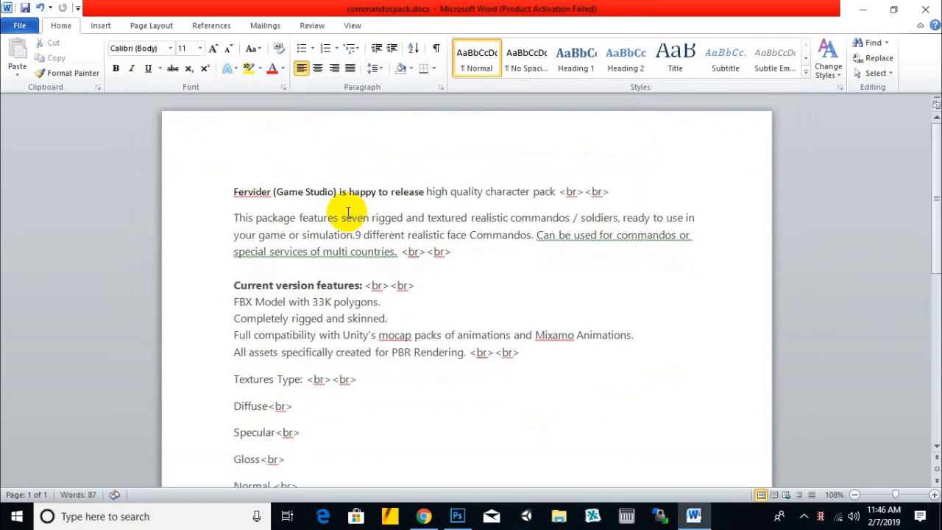
{"action": "left_click", "coordinate": [358, 218]}
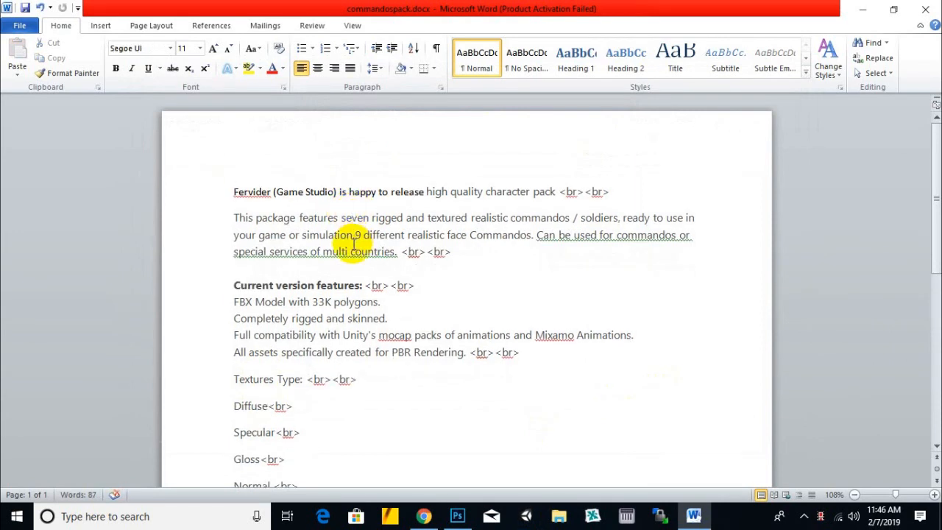
{"action": "scroll", "coordinate": [354, 243], "scroll_direction": "down", "scroll_amount": 2}
{"action": "scroll", "coordinate": [354, 243], "scroll_direction": "up", "scroll_amount": 2}
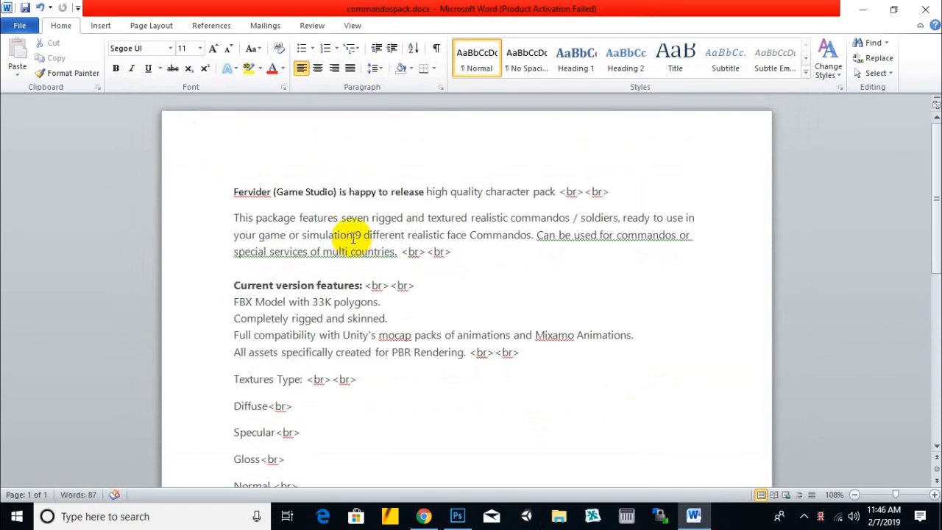
{"action": "key", "text": "ctrl+a"}
{"action": "key", "text": "ctrl+x"}
- Switch to Chrome, search the web for "unity asset store", and close the leftover trophy image tabs
{"action": "left_click", "coordinate": [424, 516]}
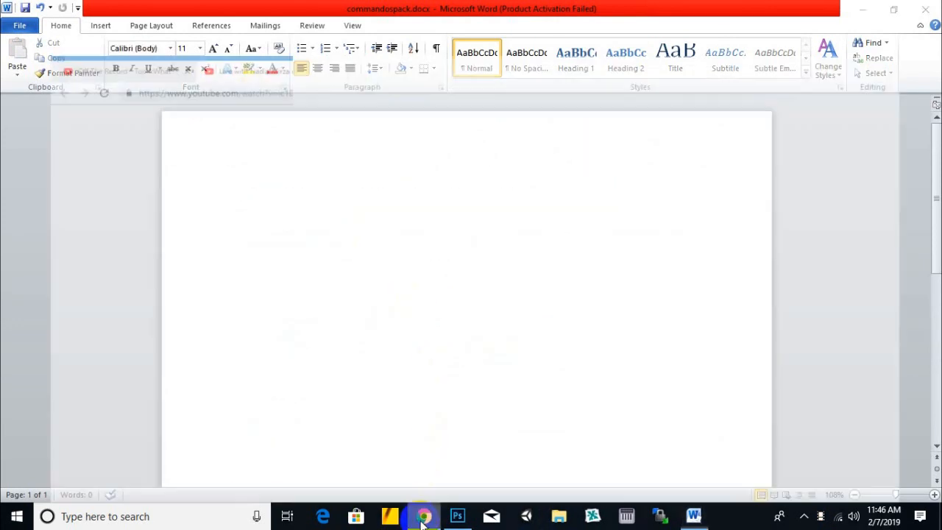
{"action": "left_click", "coordinate": [684, 12]}
{"action": "left_click", "coordinate": [662, 34]}
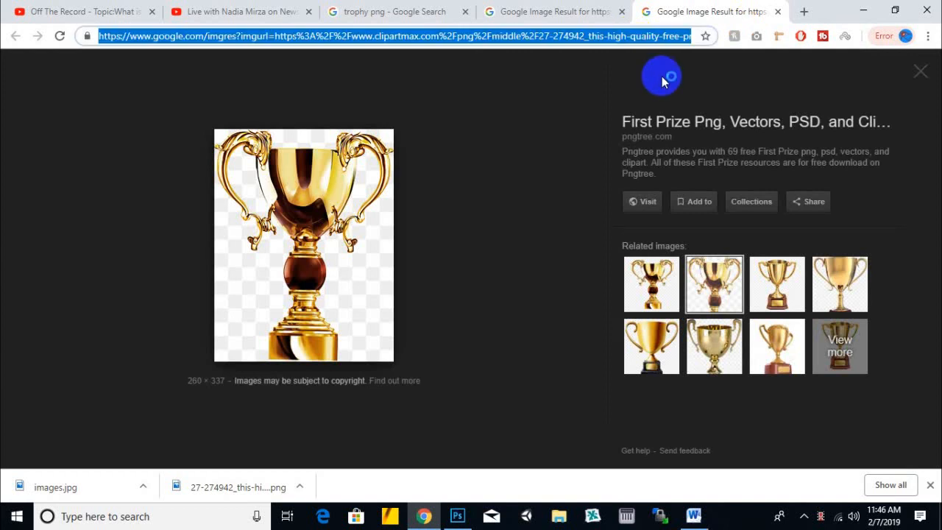
{"action": "type", "text": "unity asset"}
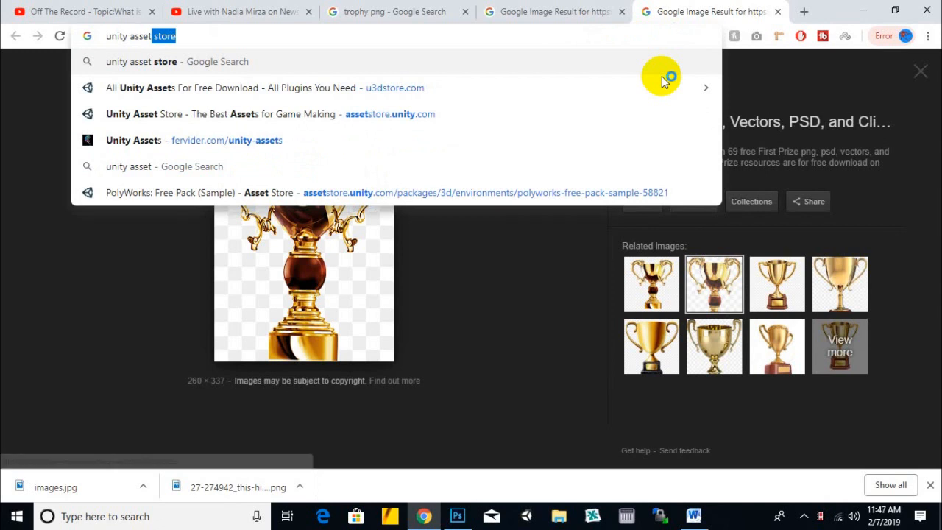
{"action": "key", "text": "Return"}
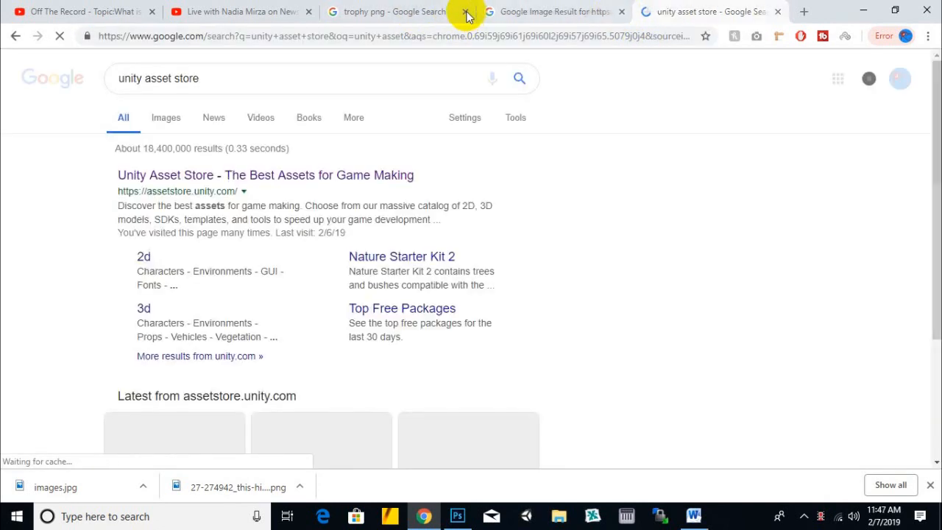
{"action": "left_click", "coordinate": [466, 13]}
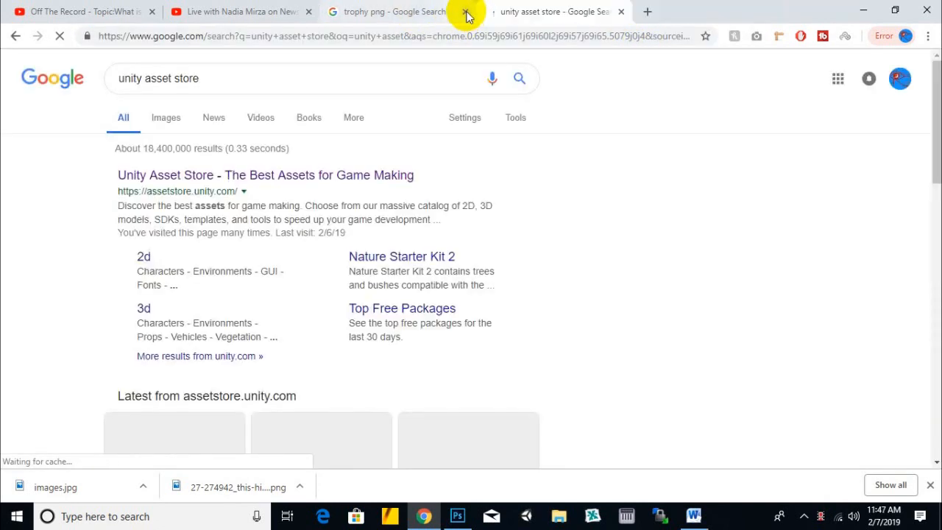
{"action": "left_click", "coordinate": [467, 13]}
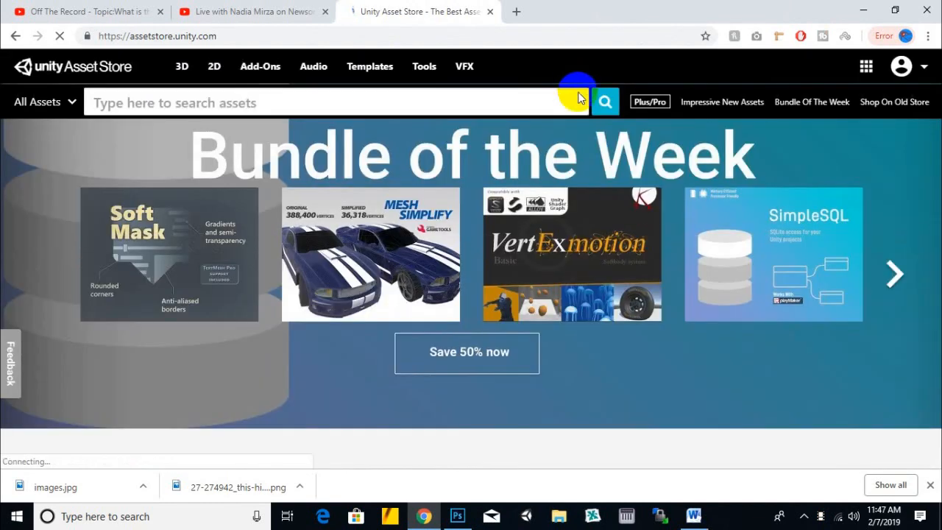
- Search the Unity Asset Store for "character"
{"action": "left_click", "coordinate": [547, 108]}
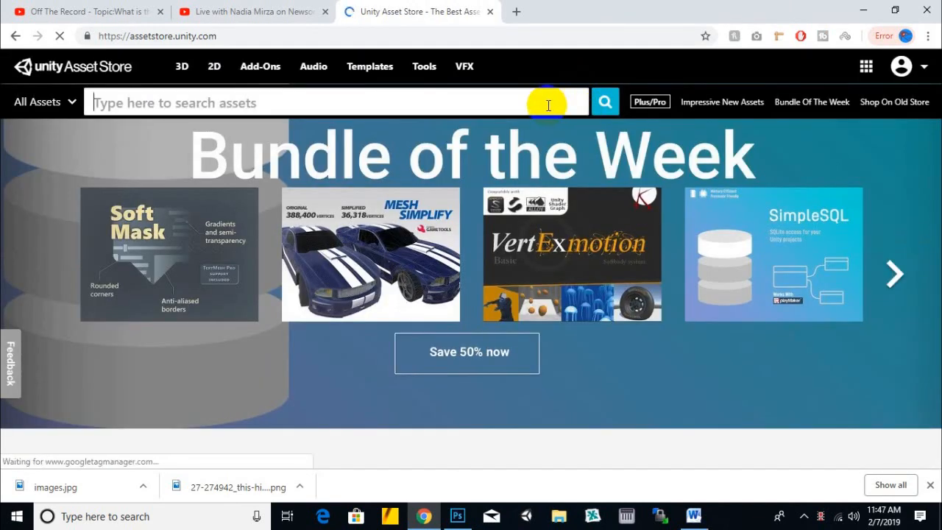
{"action": "type", "text": "cha"}
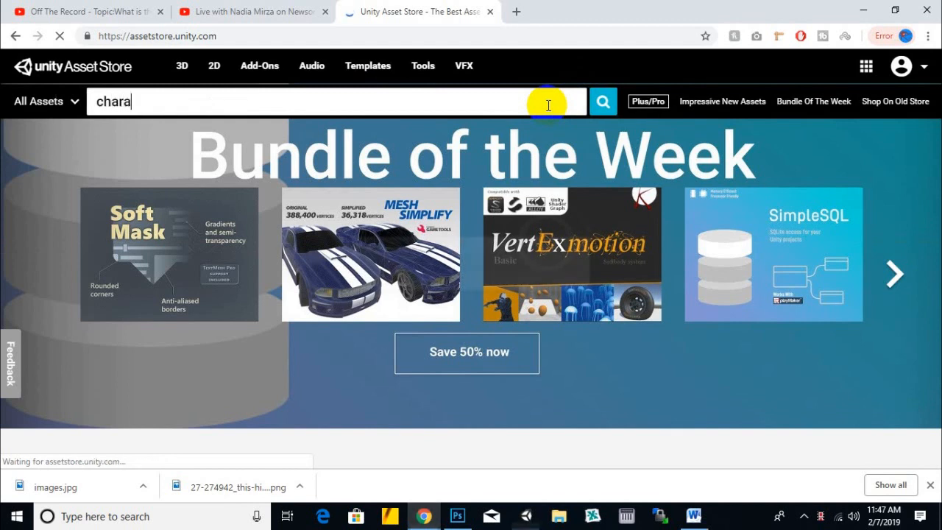
{"action": "type", "text": "ra"}
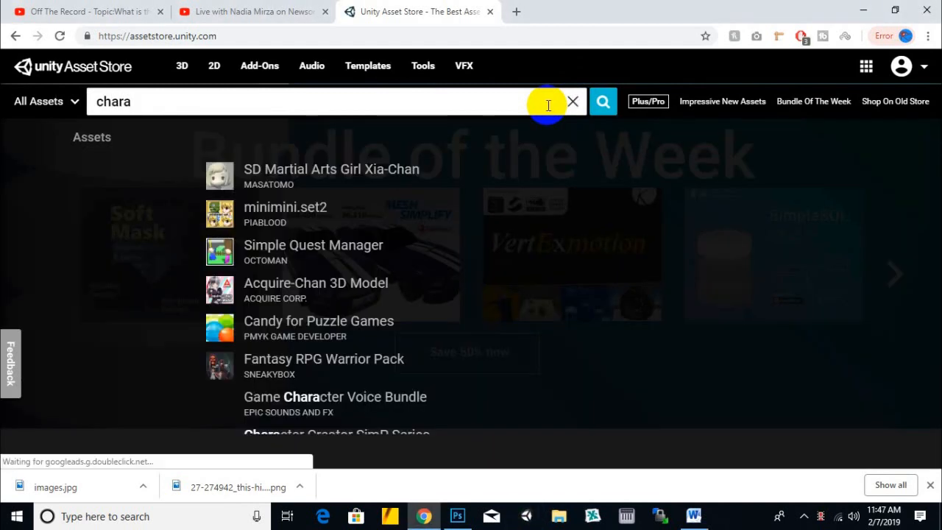
{"action": "type", "text": "cter"}
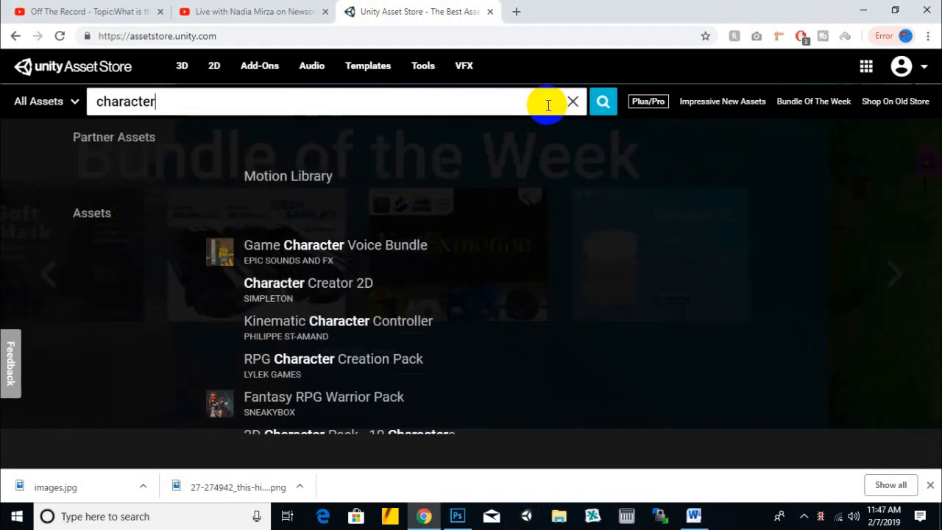
{"action": "key", "text": "Return"}
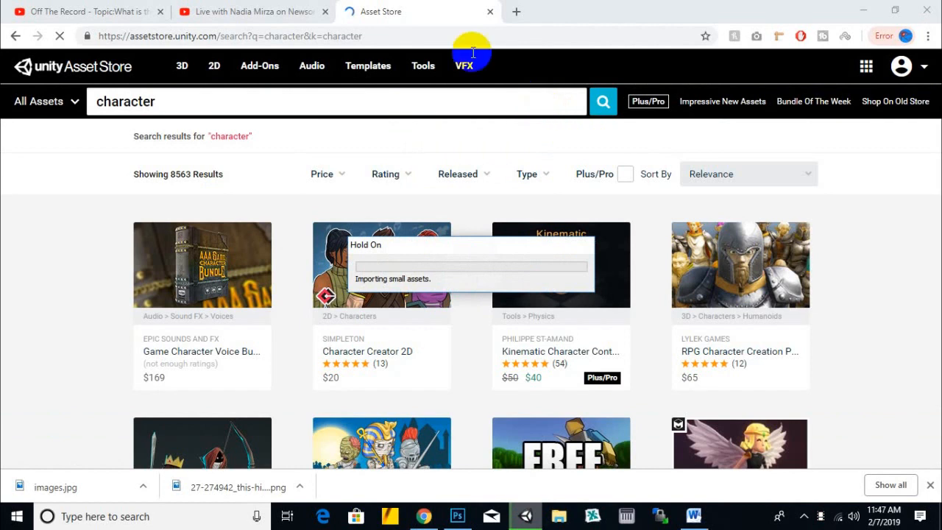
{"action": "left_click", "coordinate": [434, 18]}
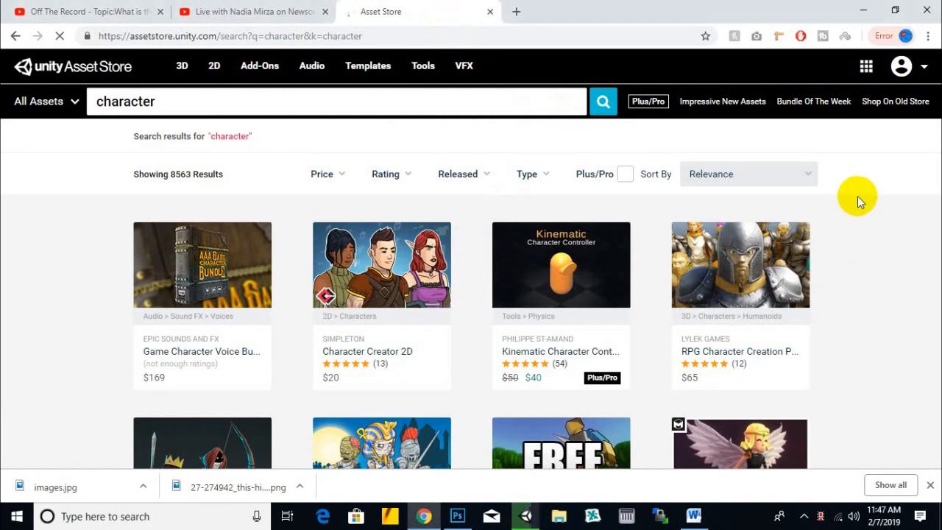
- Browse the character search results and open the Kasqir Character page in a new tab
{"action": "scroll", "coordinate": [859, 201], "scroll_direction": "down", "scroll_amount": 2}
{"action": "scroll", "coordinate": [857, 199], "scroll_direction": "down", "scroll_amount": 3}
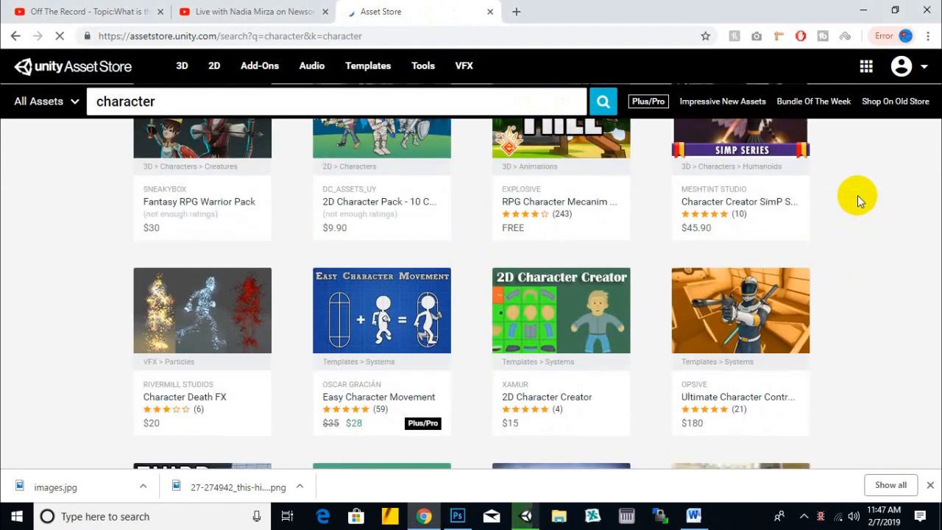
{"action": "scroll", "coordinate": [857, 199], "scroll_direction": "down", "scroll_amount": 2}
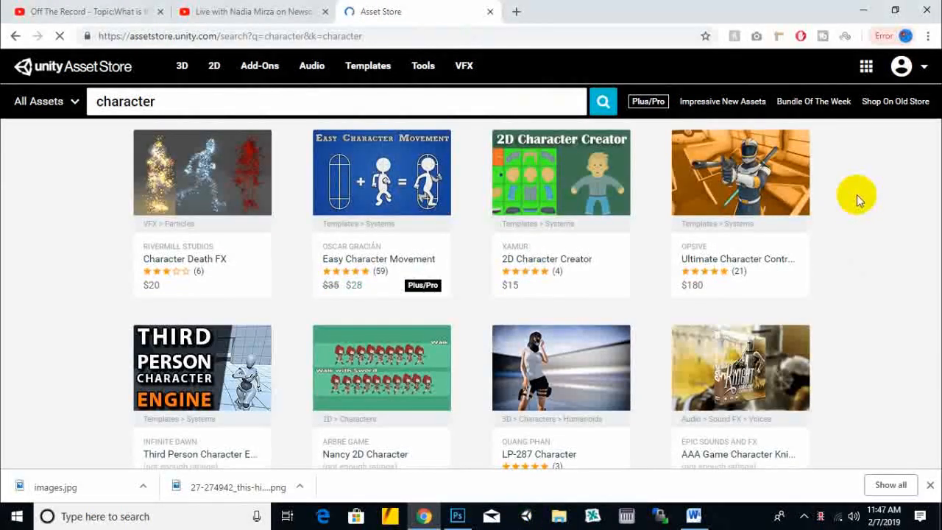
{"action": "scroll", "coordinate": [858, 199], "scroll_direction": "down", "scroll_amount": 2}
{"action": "scroll", "coordinate": [859, 201], "scroll_direction": "down", "scroll_amount": 2}
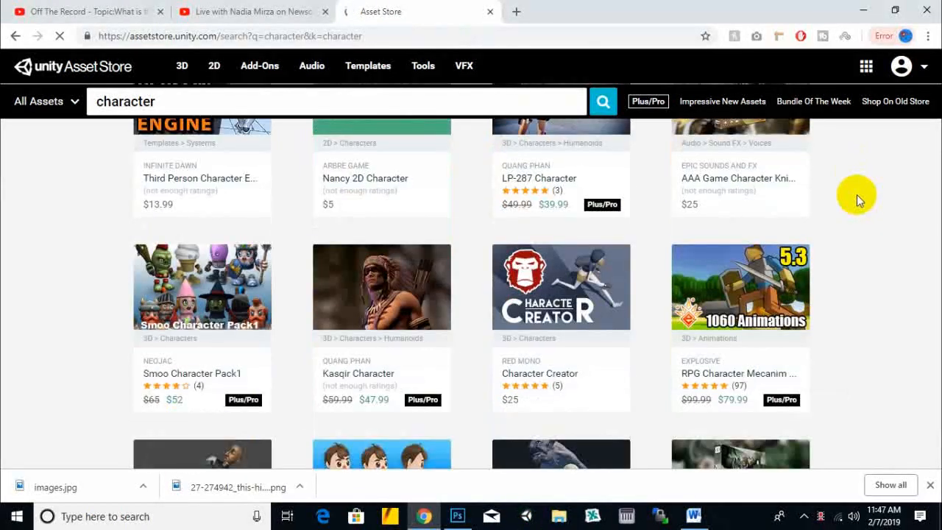
{"action": "scroll", "coordinate": [857, 198], "scroll_direction": "down", "scroll_amount": 2}
{"action": "left_click", "coordinate": [388, 156]}
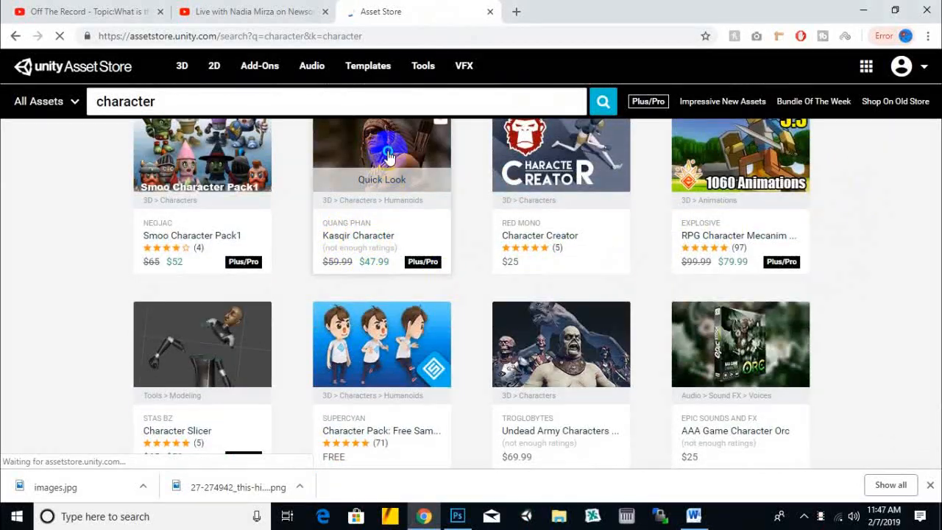
{"action": "right_click", "coordinate": [401, 158]}
{"action": "left_click", "coordinate": [426, 163]}
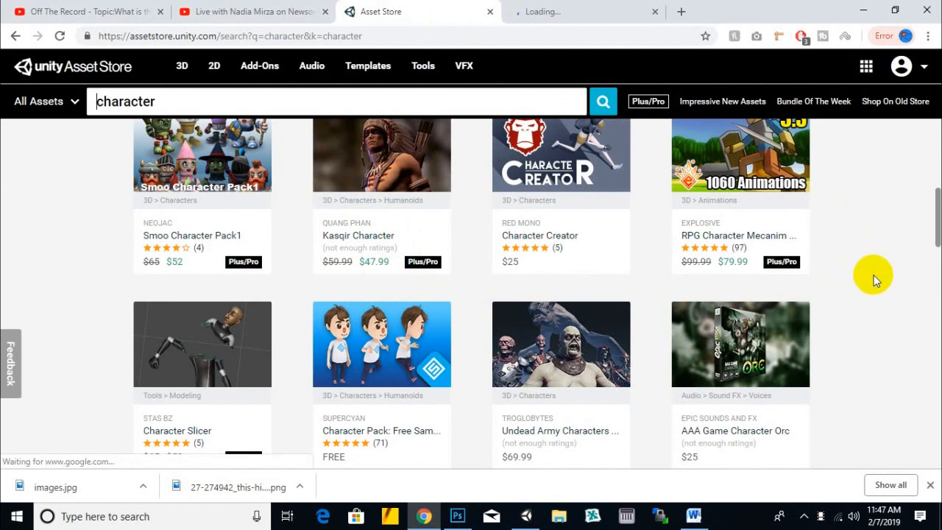
- Browse the rest of the first results page and open the Character Goblin asset page
{"action": "scroll", "coordinate": [876, 280], "scroll_direction": "down", "scroll_amount": 2}
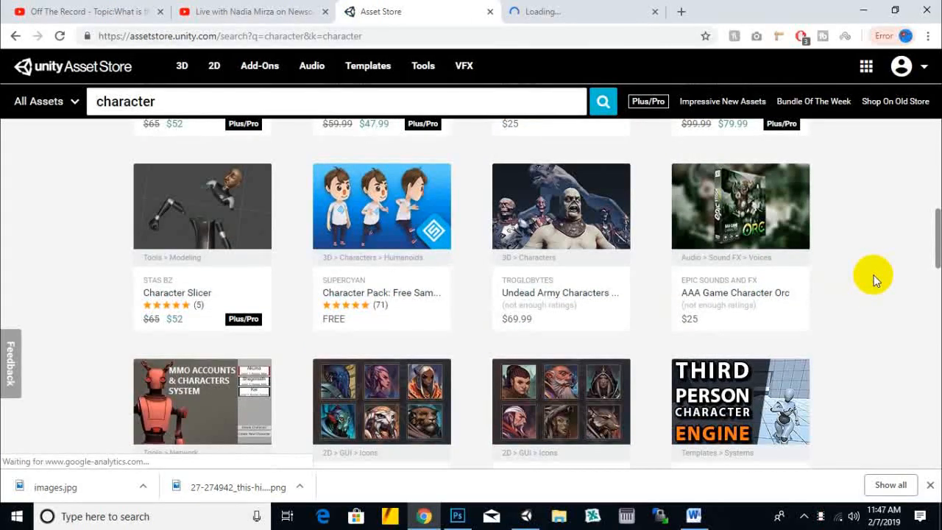
{"action": "scroll", "coordinate": [875, 280], "scroll_direction": "down", "scroll_amount": 2}
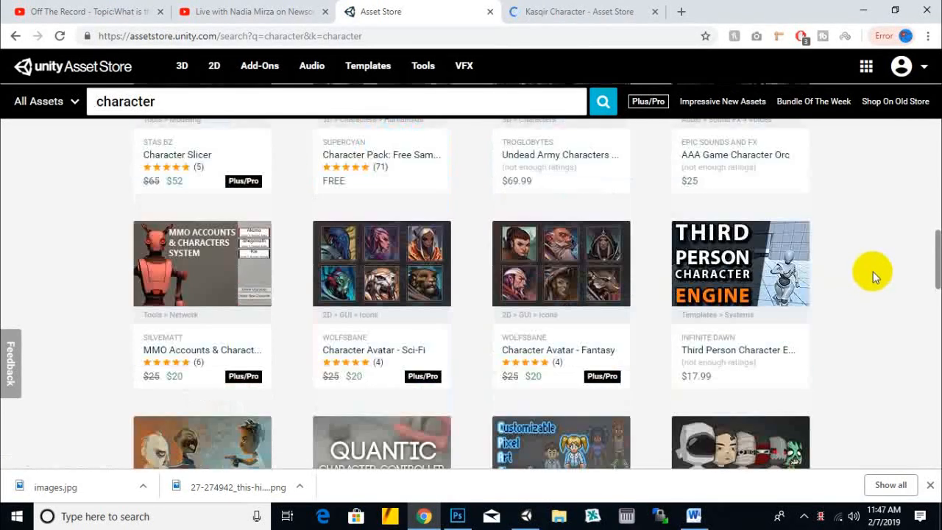
{"action": "scroll", "coordinate": [874, 276], "scroll_direction": "down", "scroll_amount": 2}
{"action": "scroll", "coordinate": [873, 271], "scroll_direction": "down", "scroll_amount": 8}
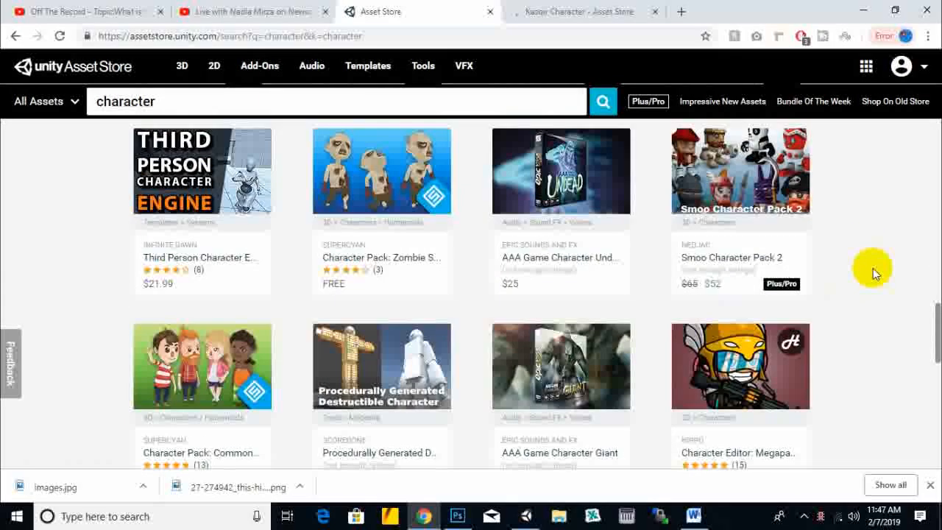
{"action": "scroll", "coordinate": [875, 269], "scroll_direction": "down", "scroll_amount": 1}
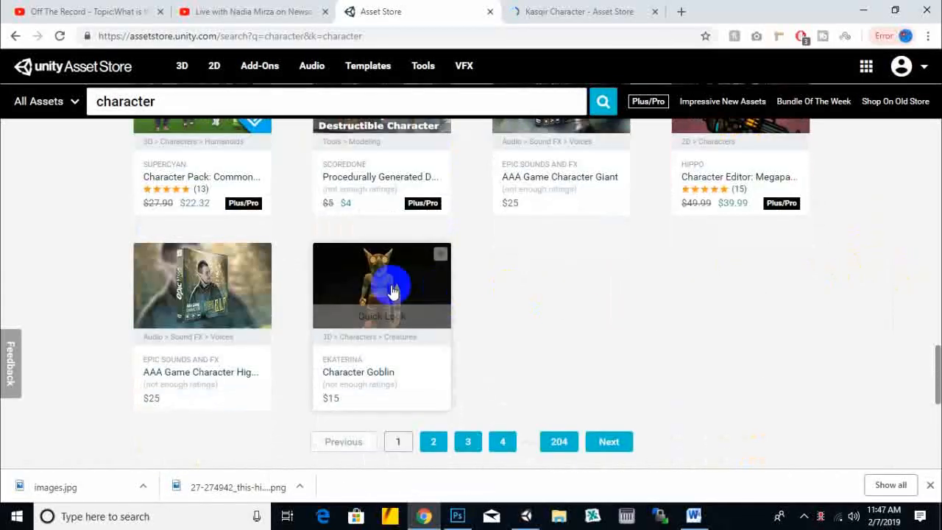
{"action": "left_click", "coordinate": [350, 375]}
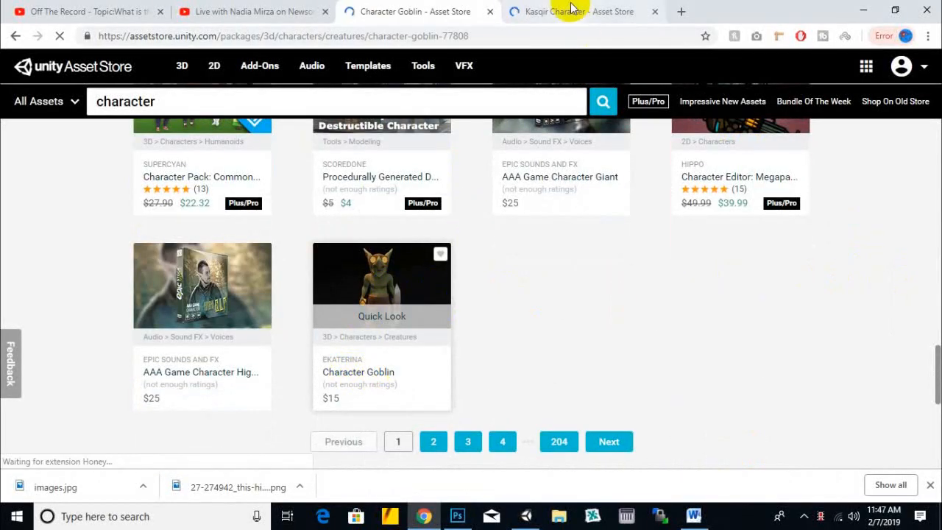
- Check the Kasqir Character page and the Unity editor window, and return to the Character Goblin page in Chrome
{"action": "left_click", "coordinate": [566, 12]}
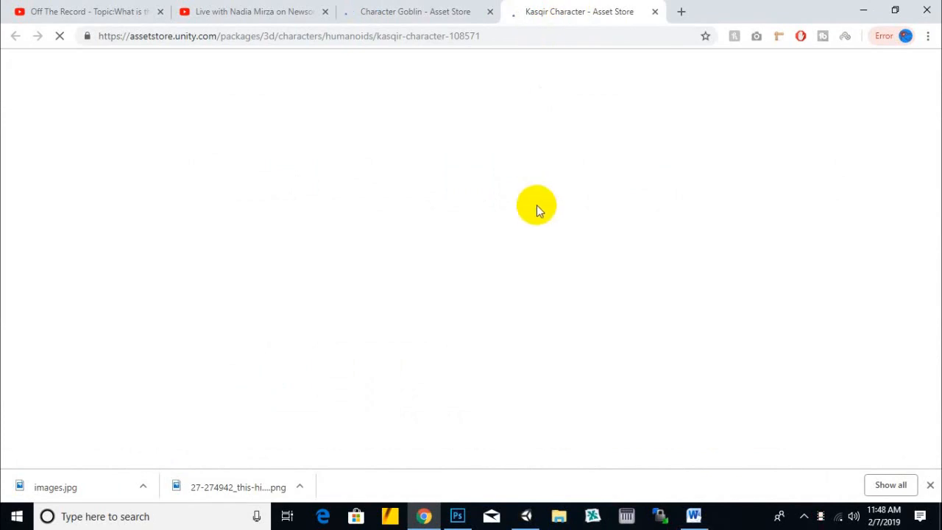
{"action": "left_click", "coordinate": [450, 9]}
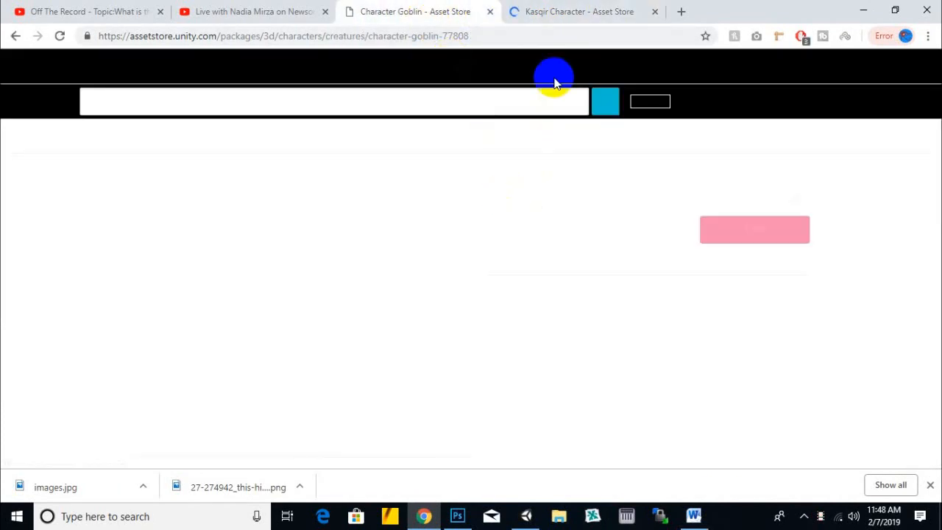
{"action": "left_click", "coordinate": [860, 12]}
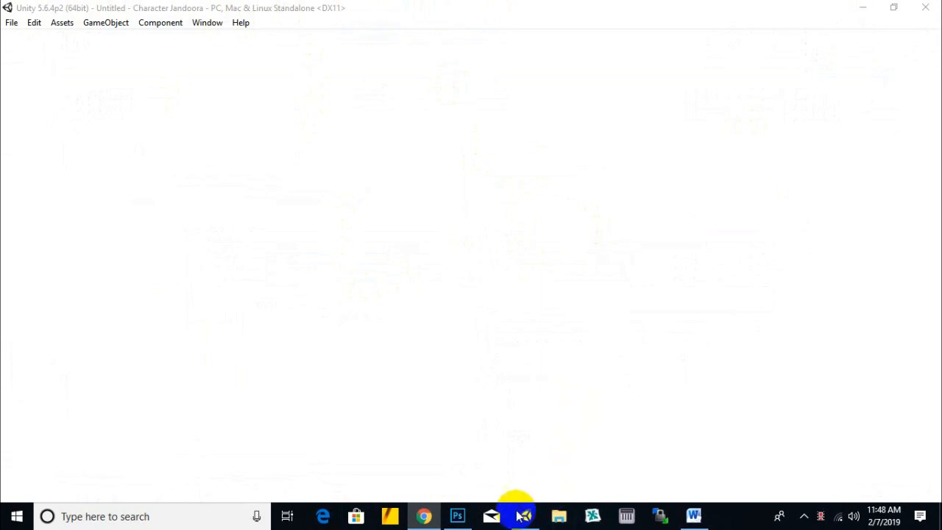
{"action": "left_click", "coordinate": [424, 515]}
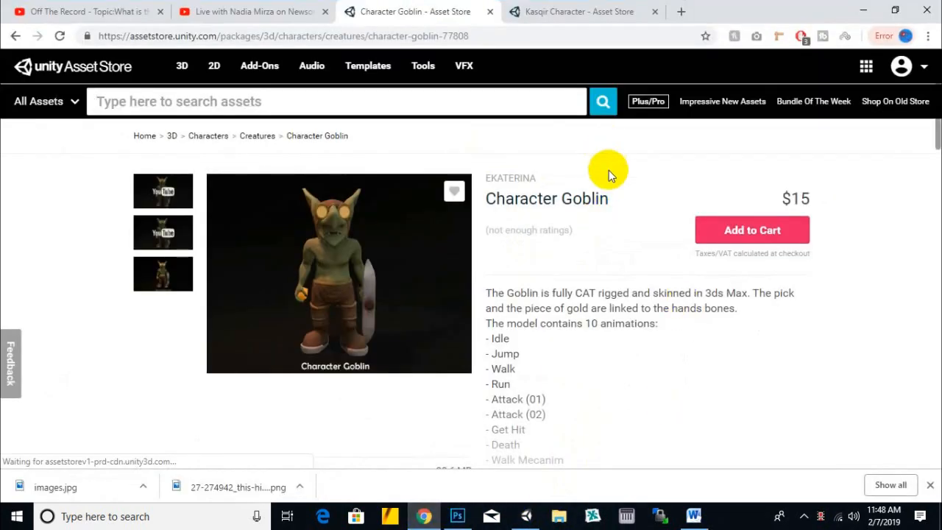
- Expand the full Character Goblin description and copy all of its text, from the opening sentence through the game genres line
{"action": "scroll", "coordinate": [567, 297], "scroll_direction": "down", "scroll_amount": 1}
{"action": "scroll", "coordinate": [567, 297], "scroll_direction": "down", "scroll_amount": 1}
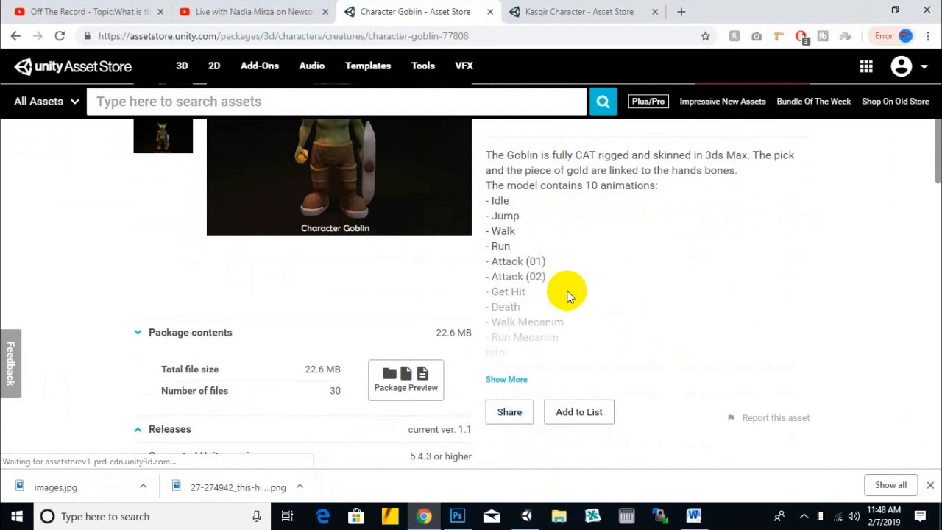
{"action": "left_click", "coordinate": [506, 379]}
{"action": "left_click", "coordinate": [487, 154]}
{"action": "left_click_drag", "start_coordinate": [487, 154], "coordinate": [717, 355]}
{"action": "right_click", "coordinate": [581, 243]}
{"action": "left_click", "coordinate": [595, 251]}
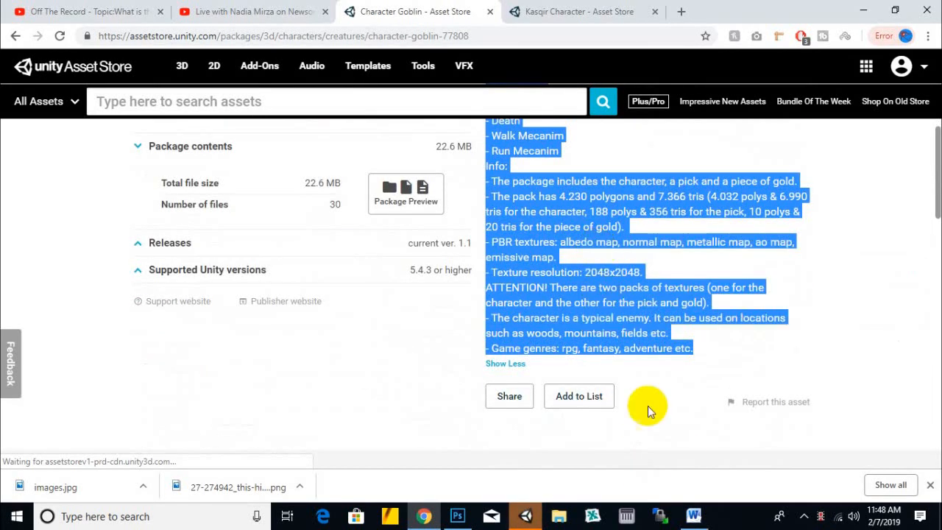
- Paste the copied description into the blank commandospack.docx in Word, and show the Inspector in the Unity editor
{"action": "left_click", "coordinate": [693, 515]}
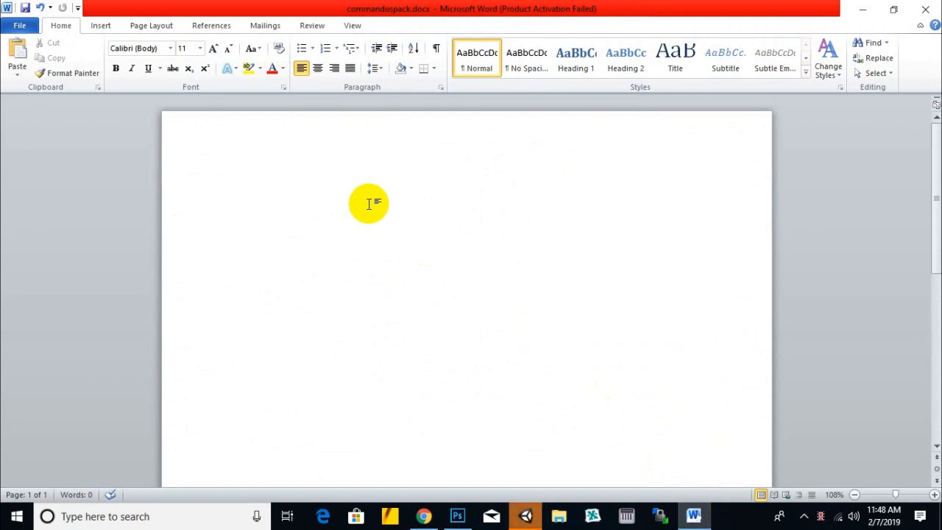
{"action": "left_click", "coordinate": [525, 516]}
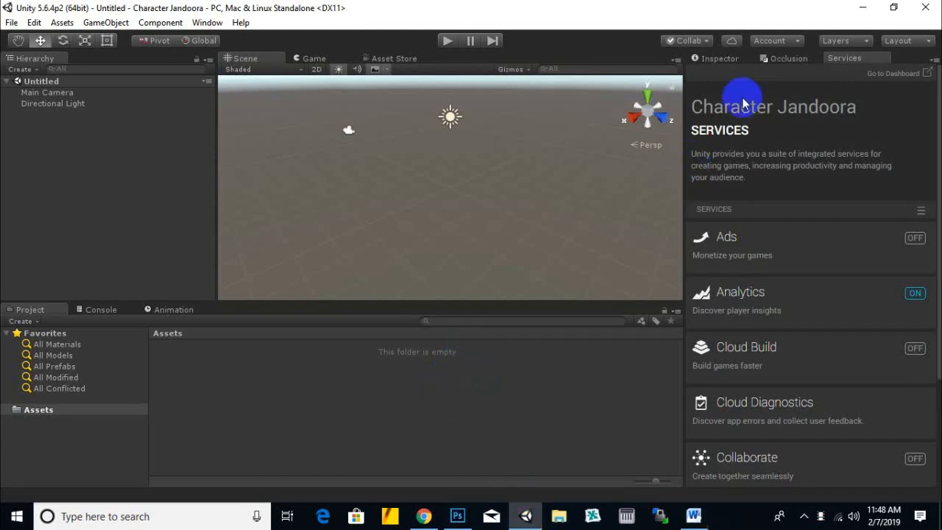
{"action": "left_click", "coordinate": [723, 58]}
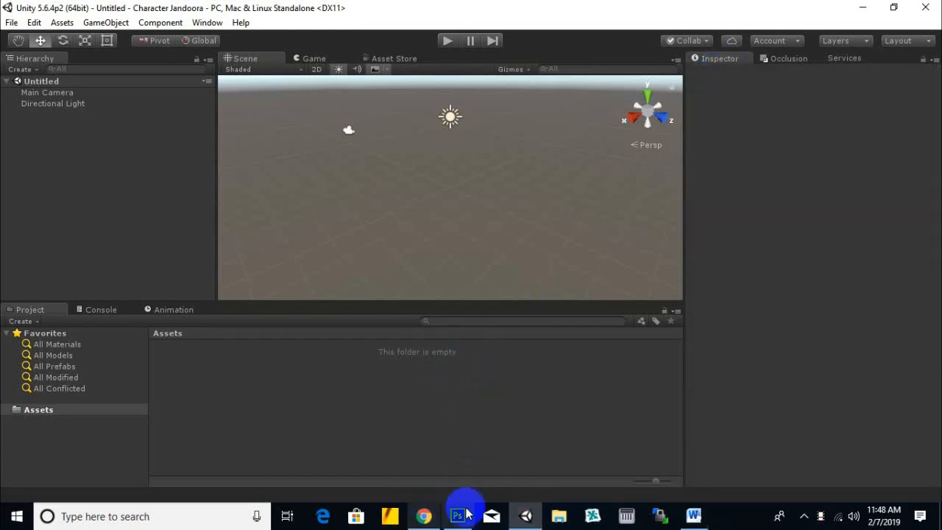
{"action": "left_click", "coordinate": [694, 515]}
{"action": "scroll", "coordinate": [324, 221], "scroll_direction": "up", "scroll_amount": 3}
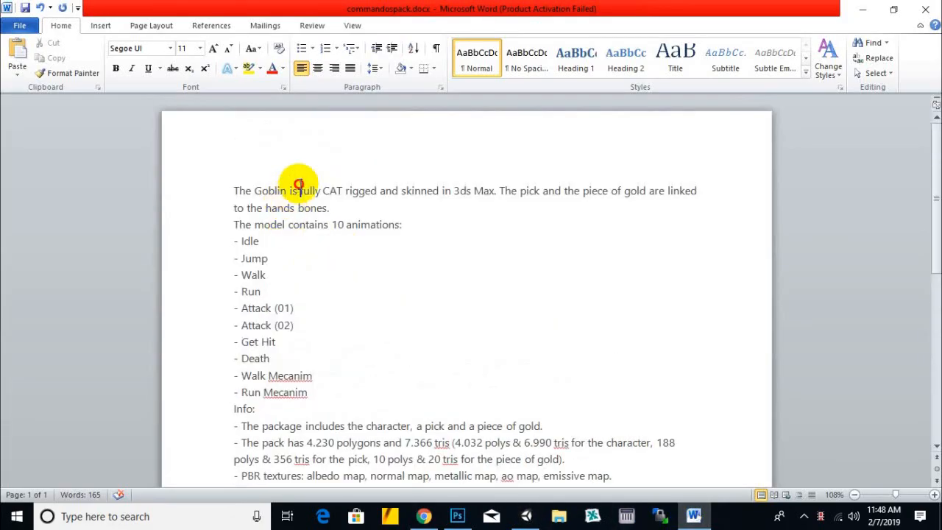
- Replace the word "Goblin" in the first sentence of the description with "Jandoora Character"
{"action": "left_click_drag", "start_coordinate": [286, 190], "coordinate": [252, 191]}
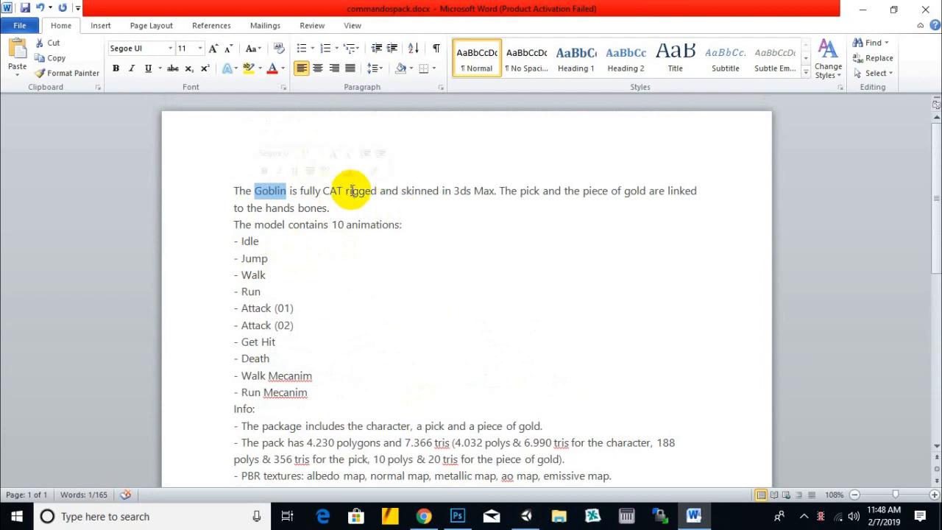
{"action": "left_click_drag", "start_coordinate": [345, 190], "coordinate": [322, 190]}
{"action": "left_click_drag", "start_coordinate": [254, 191], "coordinate": [286, 190]}
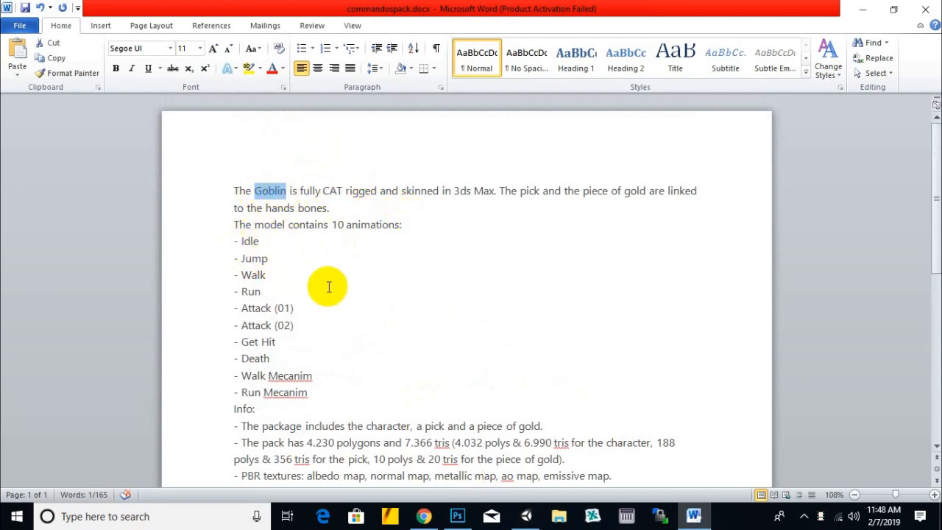
{"action": "type", "text": "C"}
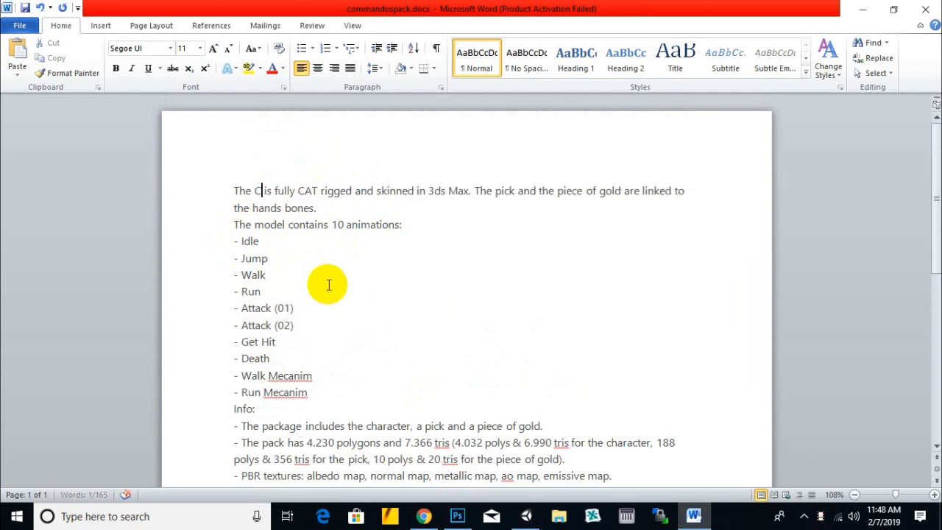
{"action": "key", "text": "BackSpace"}
{"action": "type", "text": "Jandoora"}
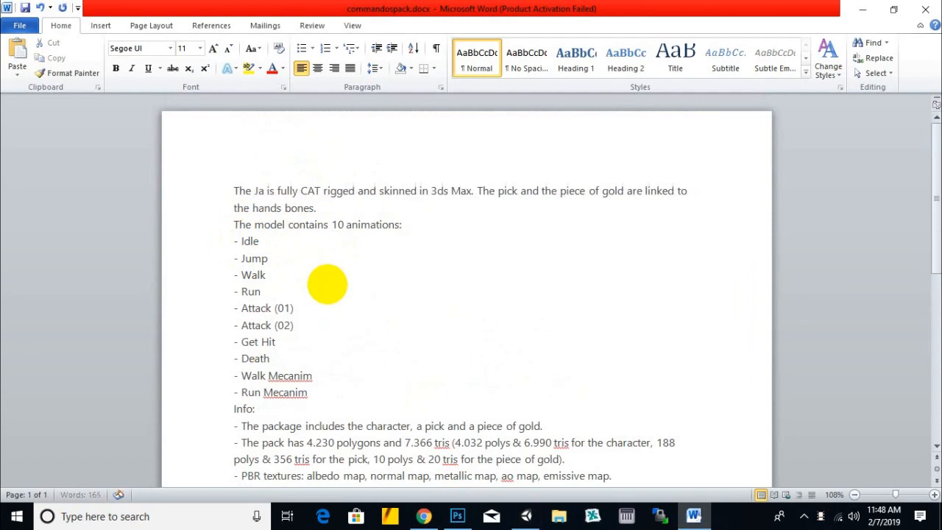
{"action": "type", "text": " Charact"}
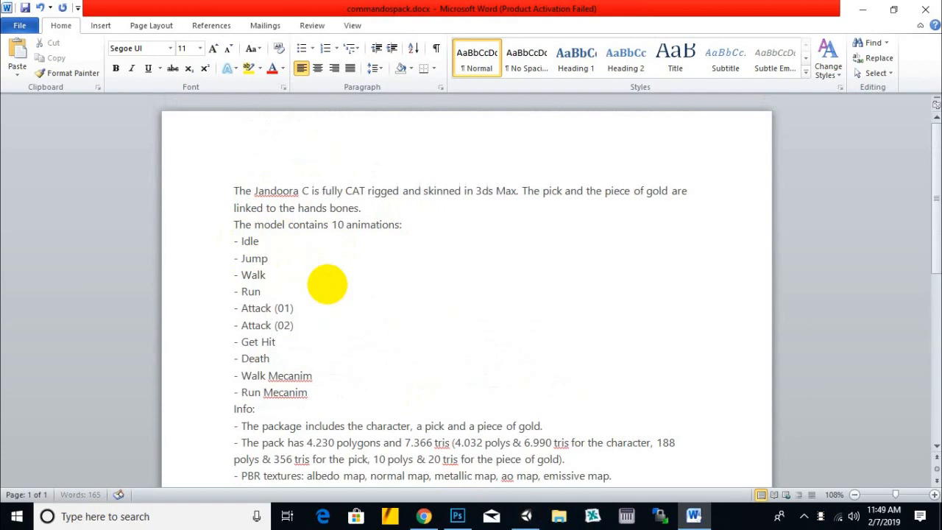
{"action": "type", "text": "er"}
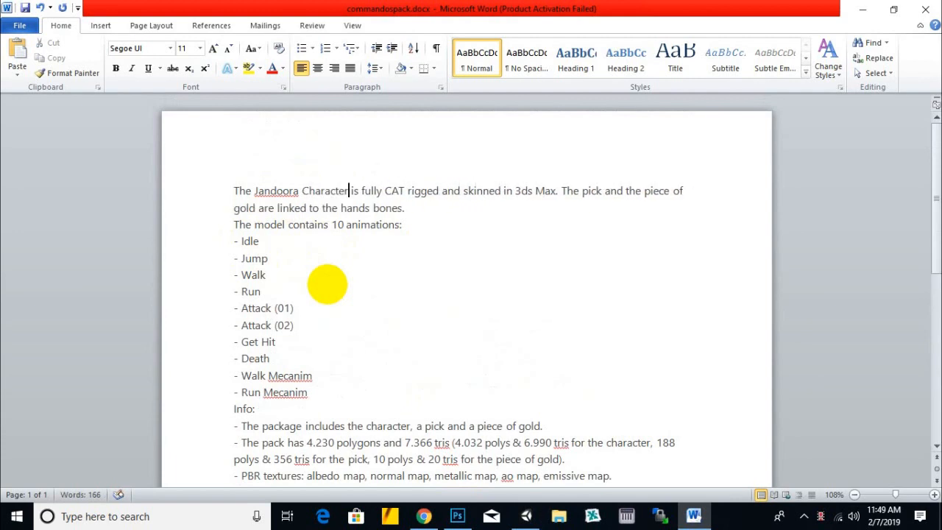
- Delete "CAT" and "in 3ds Max" from the first sentence of the description
{"action": "left_click_drag", "start_coordinate": [406, 191], "coordinate": [384, 191]}
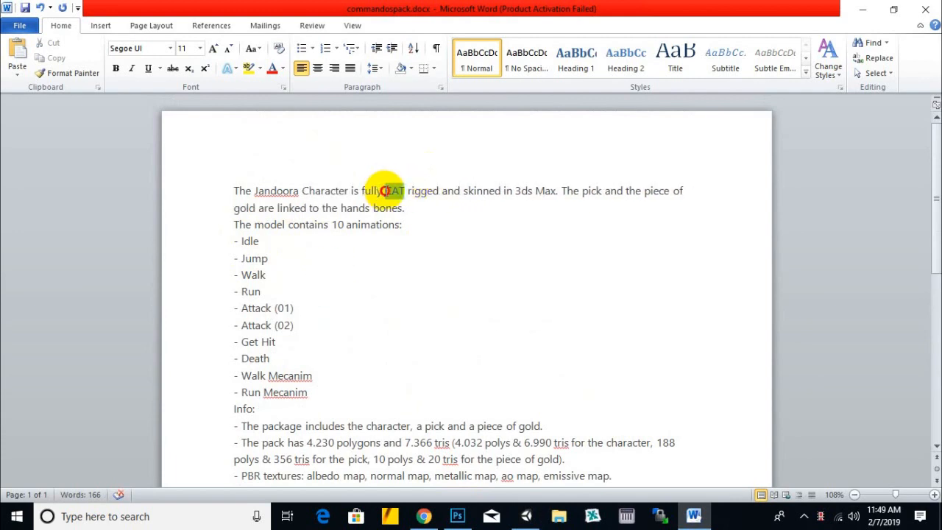
{"action": "key", "text": "BackSpace"}
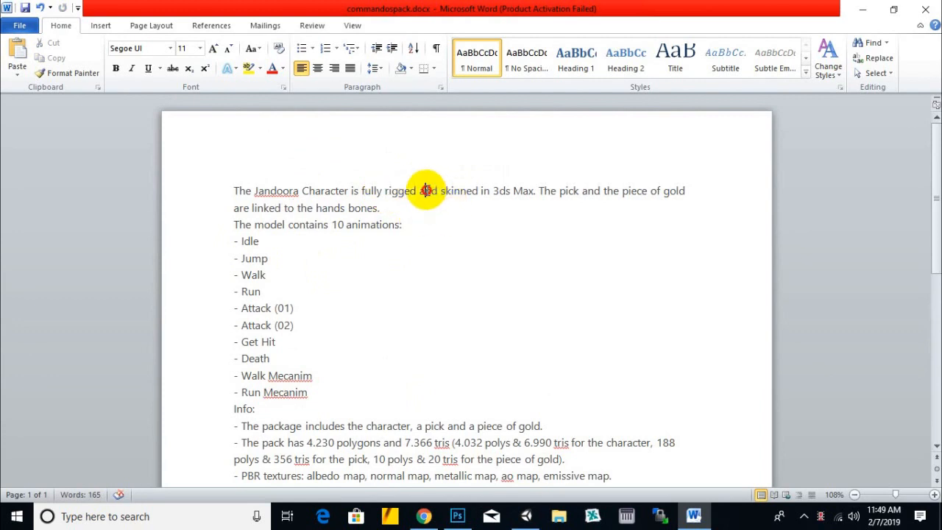
{"action": "left_click", "coordinate": [425, 190]}
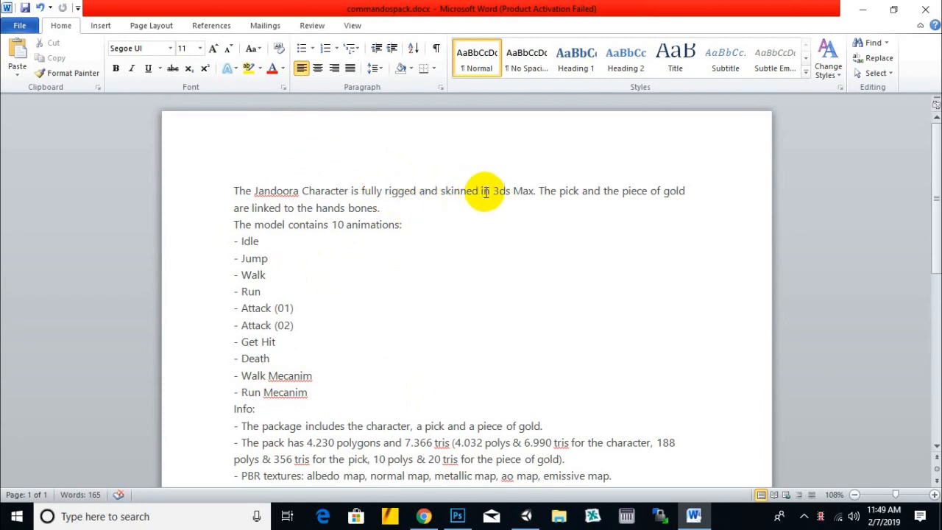
{"action": "left_click_drag", "start_coordinate": [480, 191], "coordinate": [533, 191]}
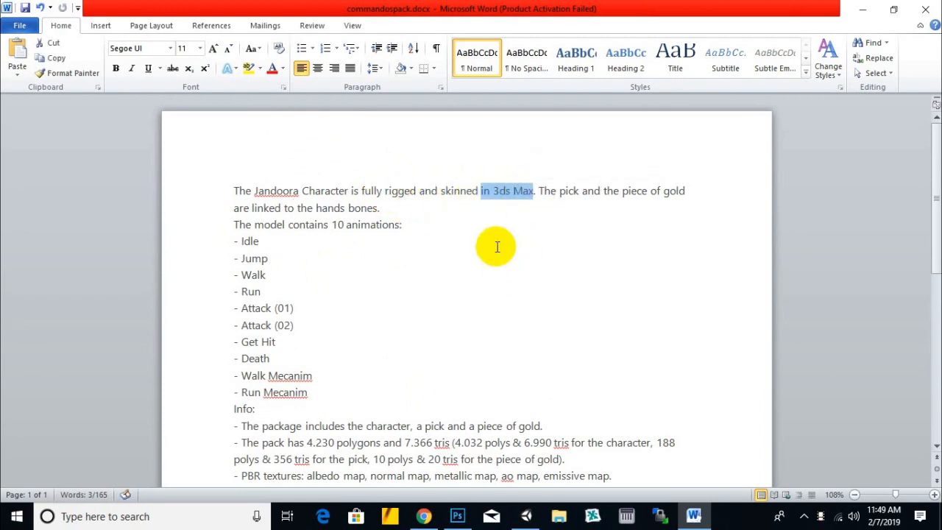
{"action": "key", "text": "BackSpace"}
- Delete the sentence about the pick and piece of gold with its extra period, and add a blank line after the first sentence
{"action": "left_click", "coordinate": [495, 191]}
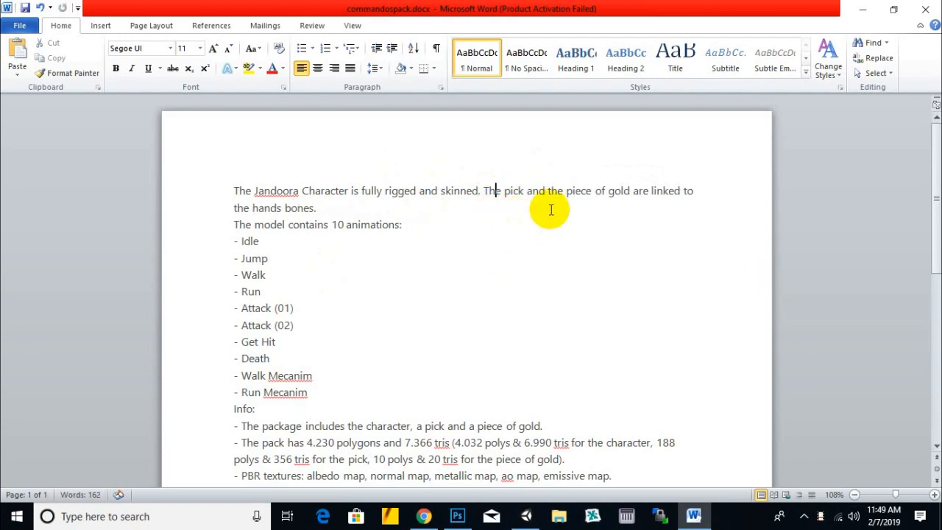
{"action": "left_click", "coordinate": [622, 190]}
{"action": "left_click_drag", "start_coordinate": [315, 209], "coordinate": [482, 189]}
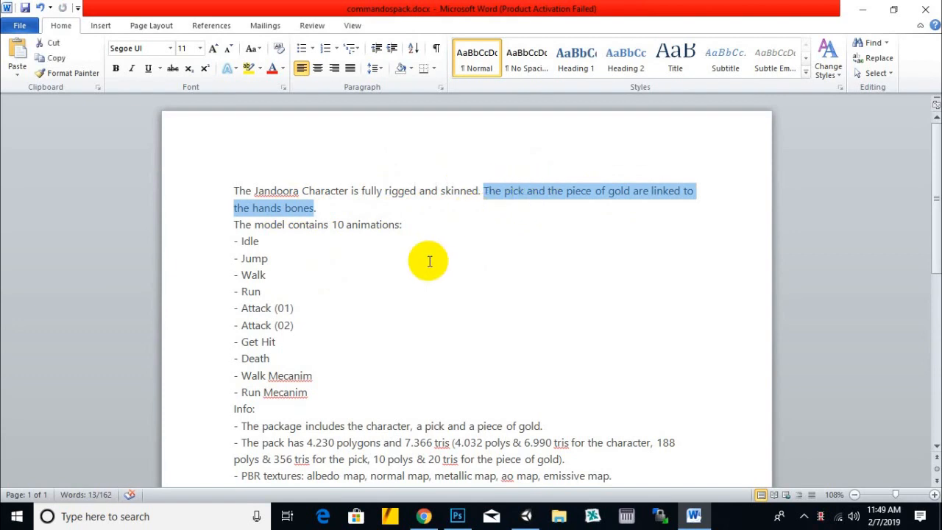
{"action": "key", "text": "Delete"}
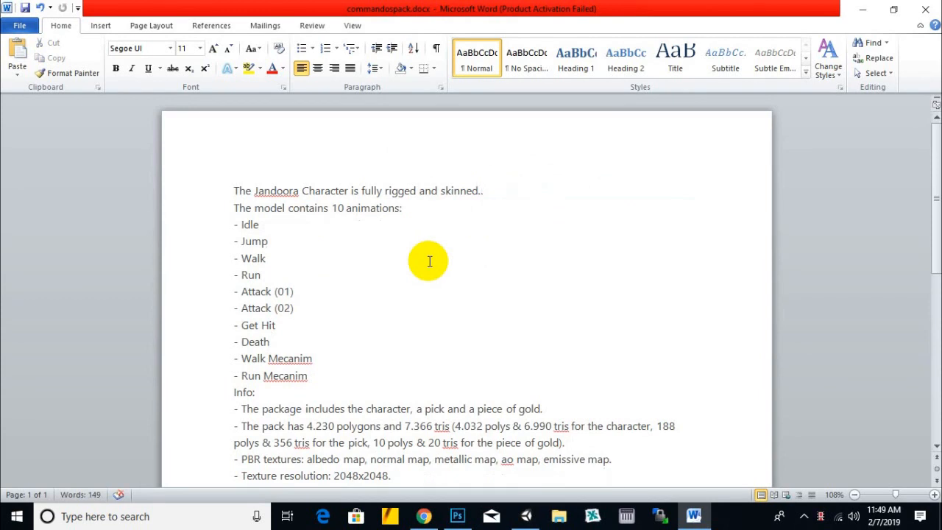
{"action": "key", "text": "BackSpace"}
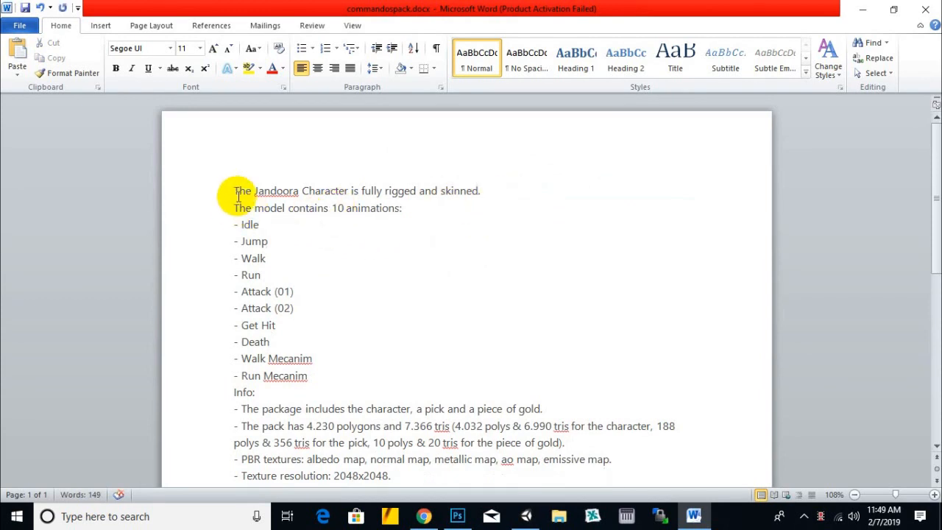
{"action": "left_click", "coordinate": [530, 190]}
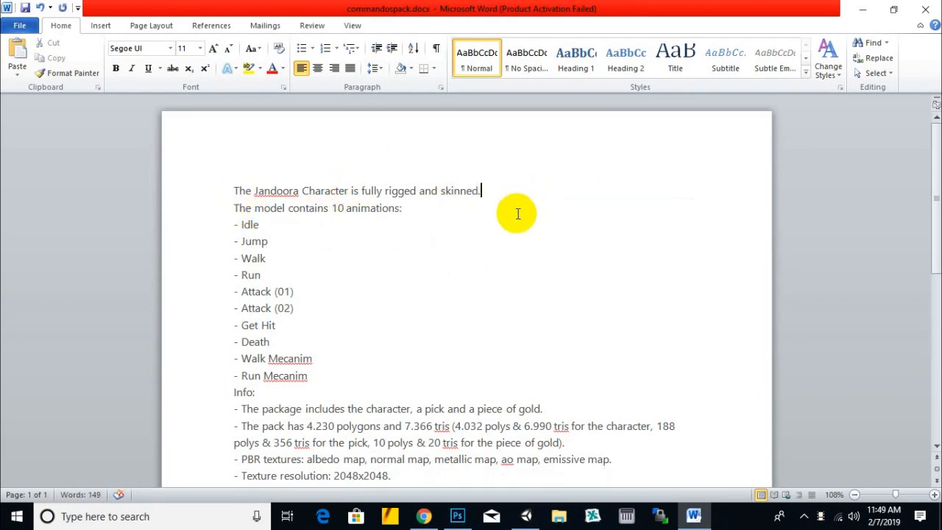
{"action": "key", "text": "Return"}
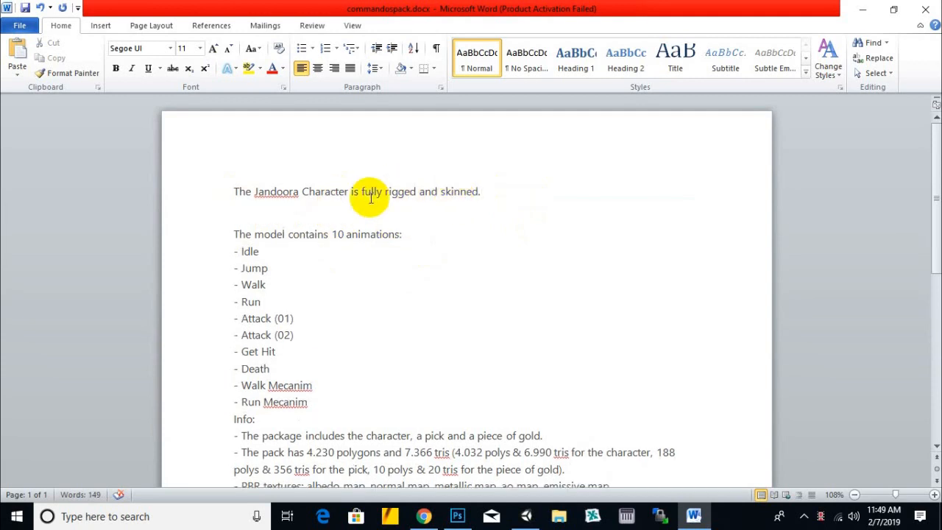
- Check the animation files in the Desktop's jandoora folder and change the number of animations in the Word description to 4
{"action": "double_click", "coordinate": [336, 234]}
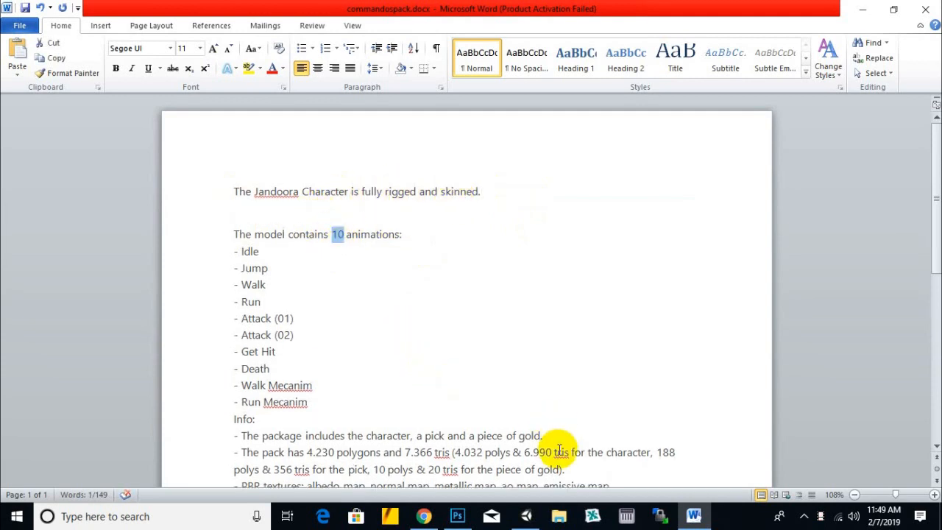
{"action": "left_click", "coordinate": [560, 517]}
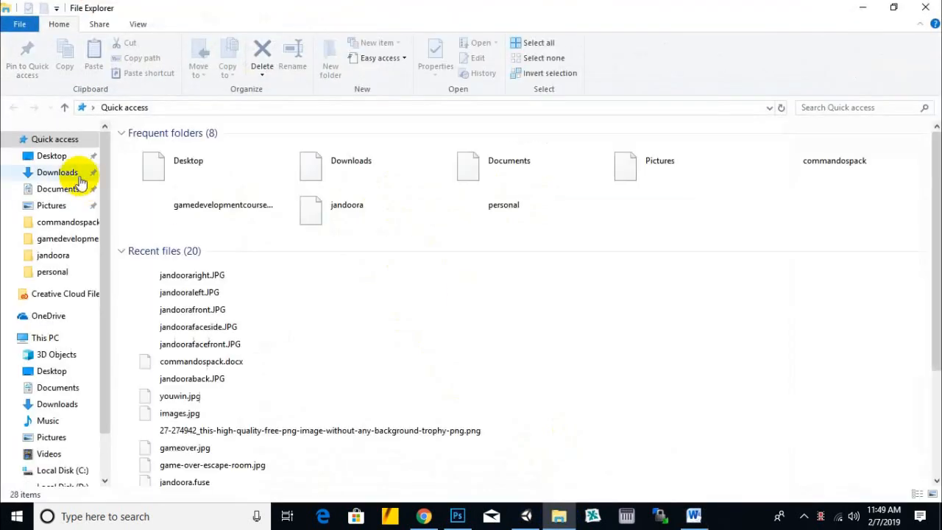
{"action": "double_click", "coordinate": [209, 177]}
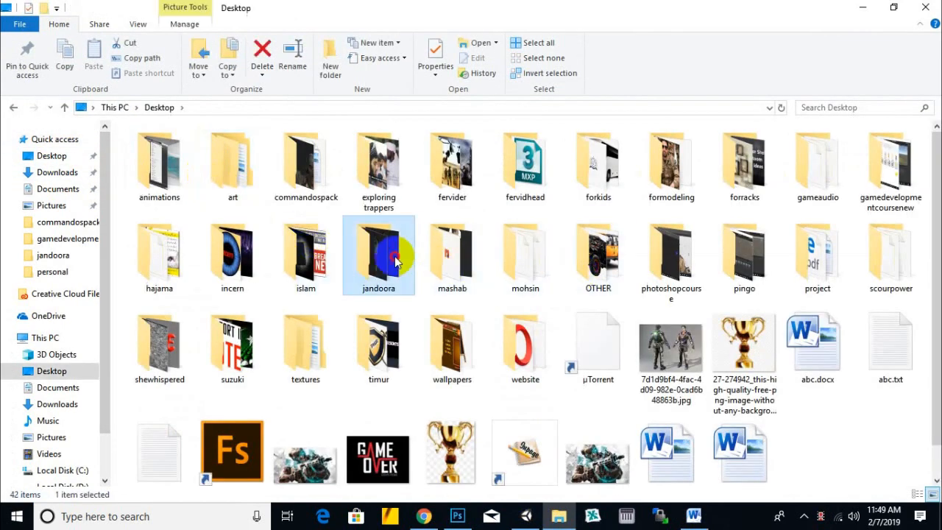
{"action": "double_click", "coordinate": [390, 254]}
{"action": "left_click", "coordinate": [444, 202]}
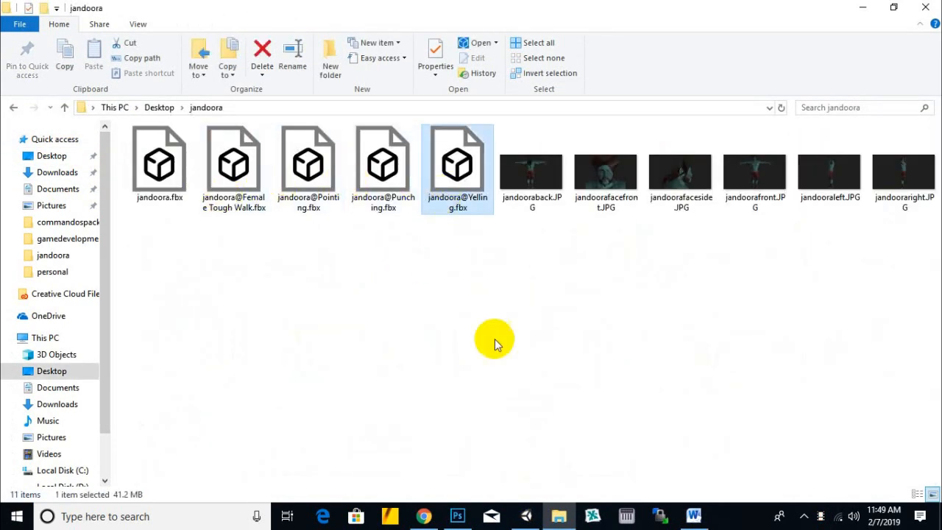
{"action": "left_click", "coordinate": [562, 411]}
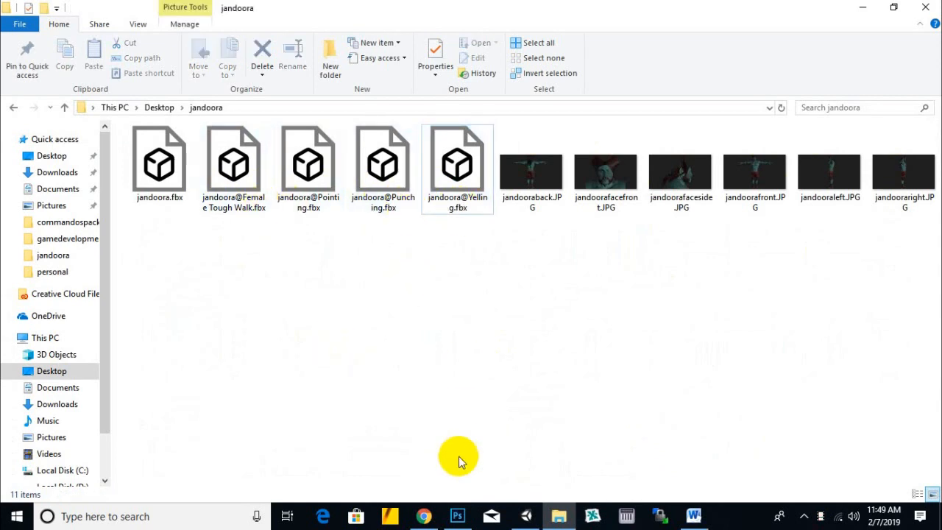
{"action": "left_click", "coordinate": [692, 517]}
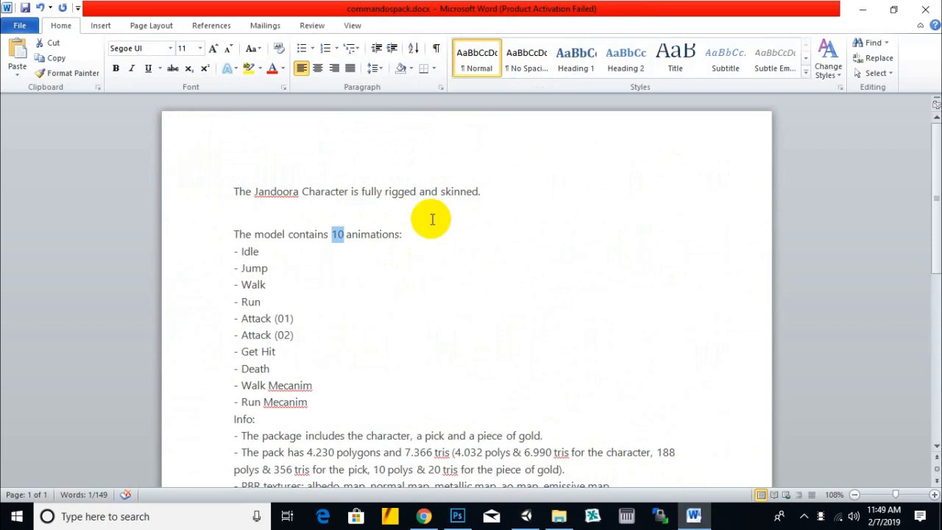
{"action": "type", "text": "4"}
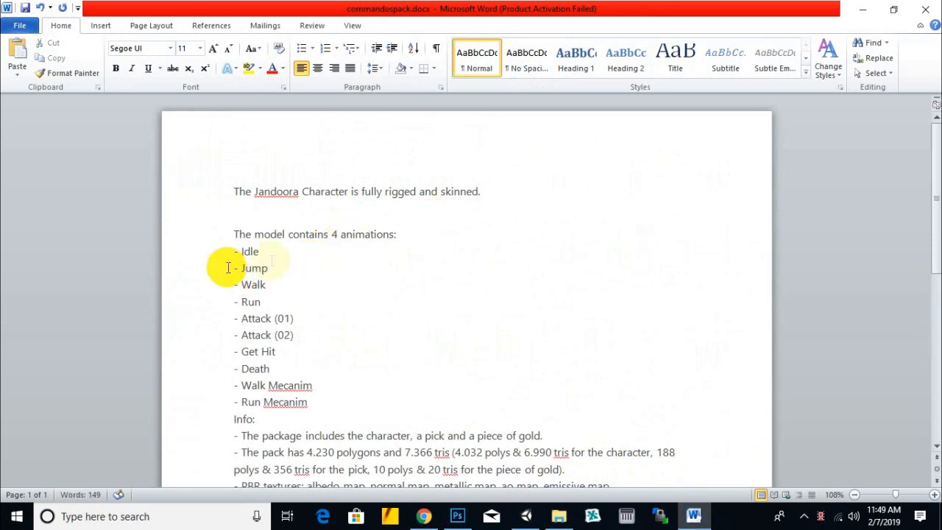
- Replace "Idle" with "yelling" in the animation list and remove the "Jump" entry
{"action": "double_click", "coordinate": [250, 252]}
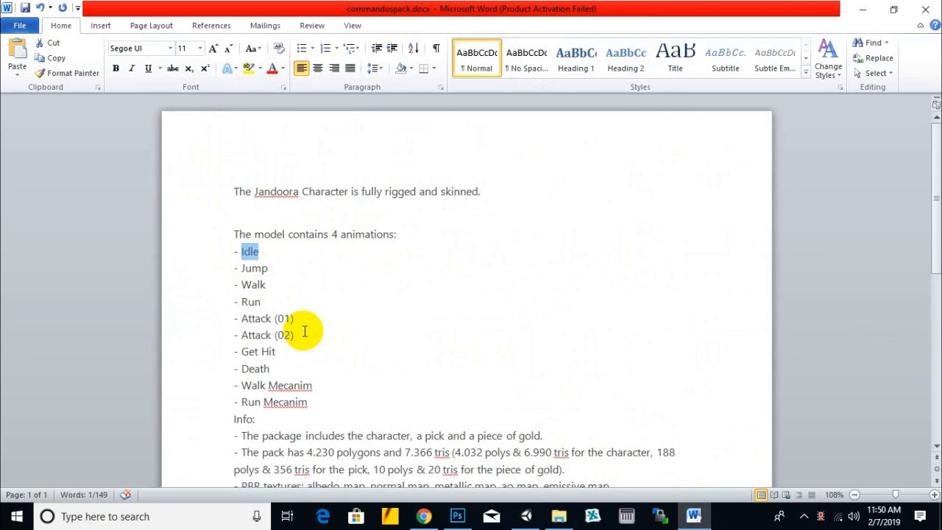
{"action": "type", "text": "yelling"}
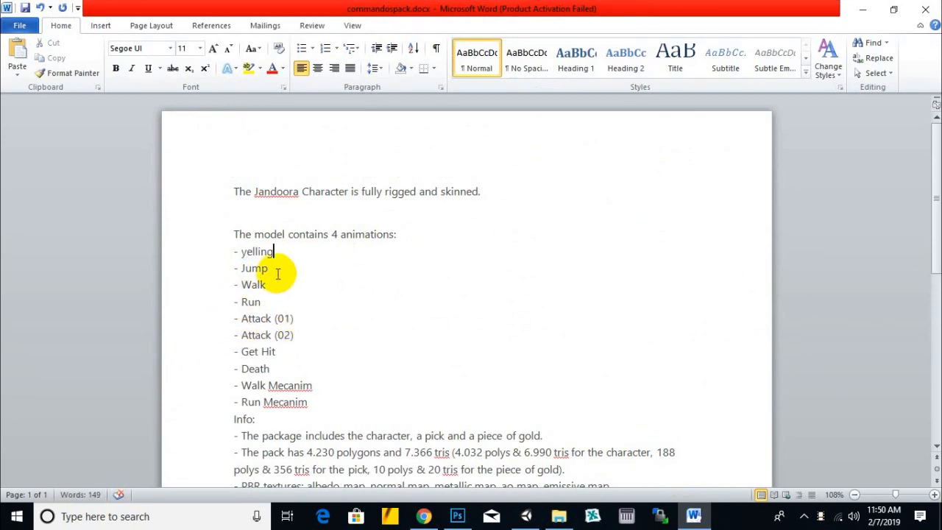
{"action": "double_click", "coordinate": [247, 270]}
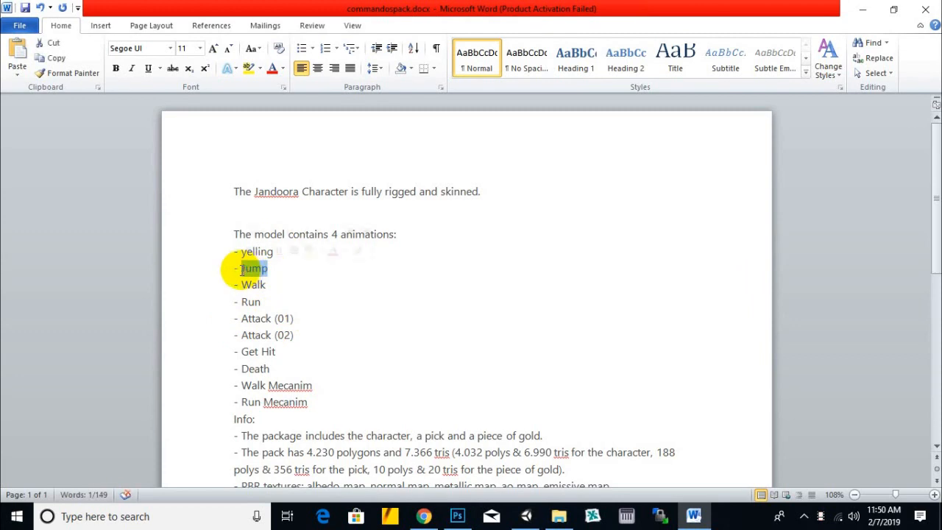
{"action": "key", "text": "Delete"}
{"action": "key", "text": "BackSpace"}
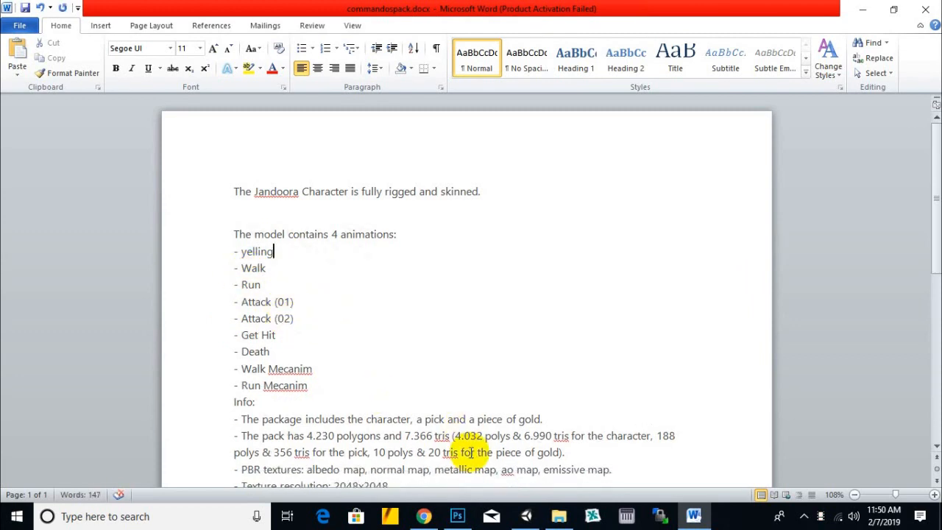
- Check the animation file names in the jandoora folder and replace "Run" with "Pointing" in the Word description's animation list
{"action": "left_click", "coordinate": [565, 517]}
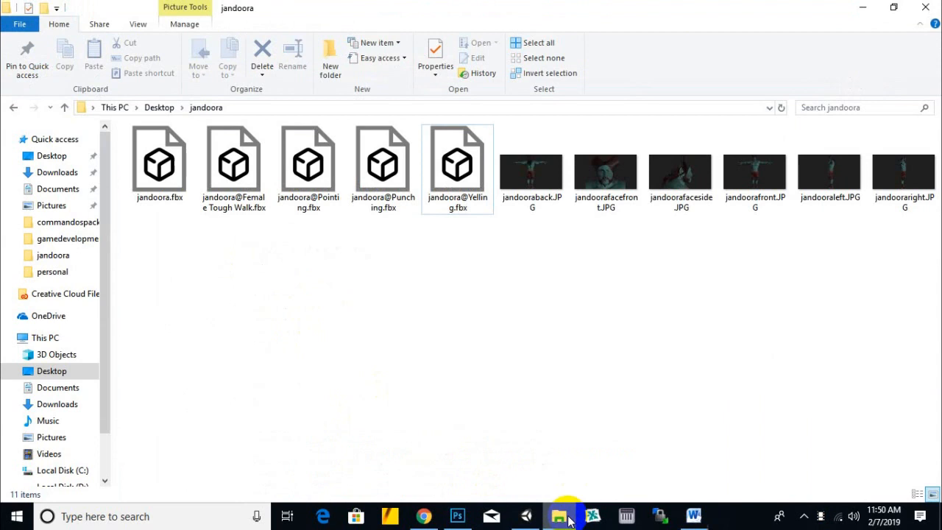
{"action": "left_click", "coordinate": [565, 517]}
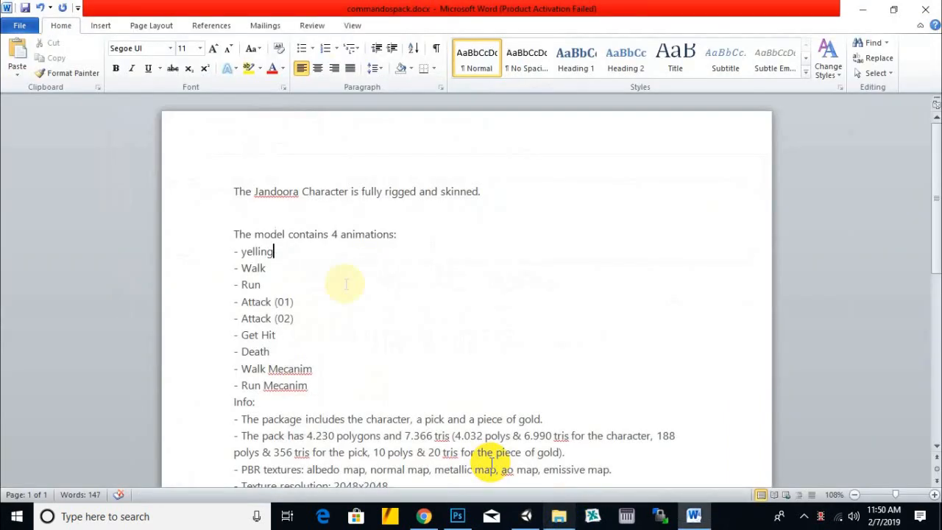
{"action": "left_click_drag", "start_coordinate": [262, 284], "coordinate": [239, 285]}
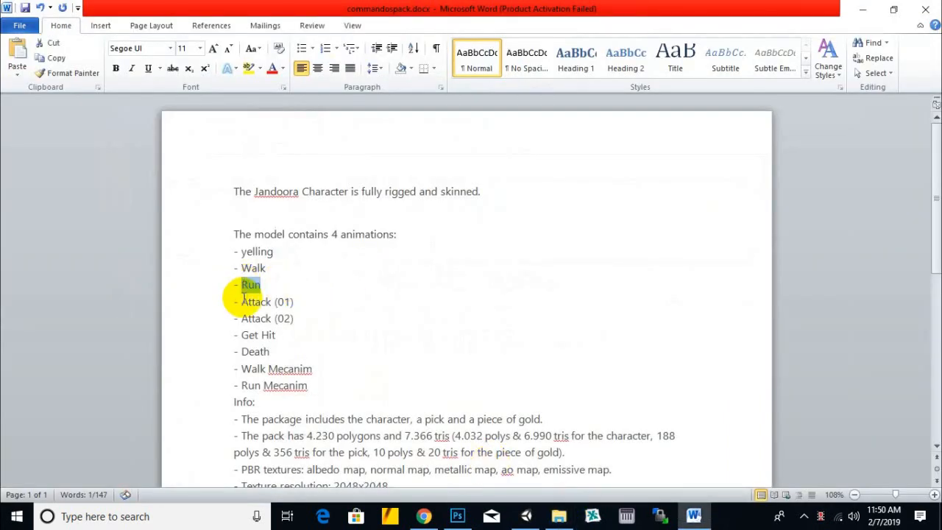
{"action": "type", "text": "Pointing"}
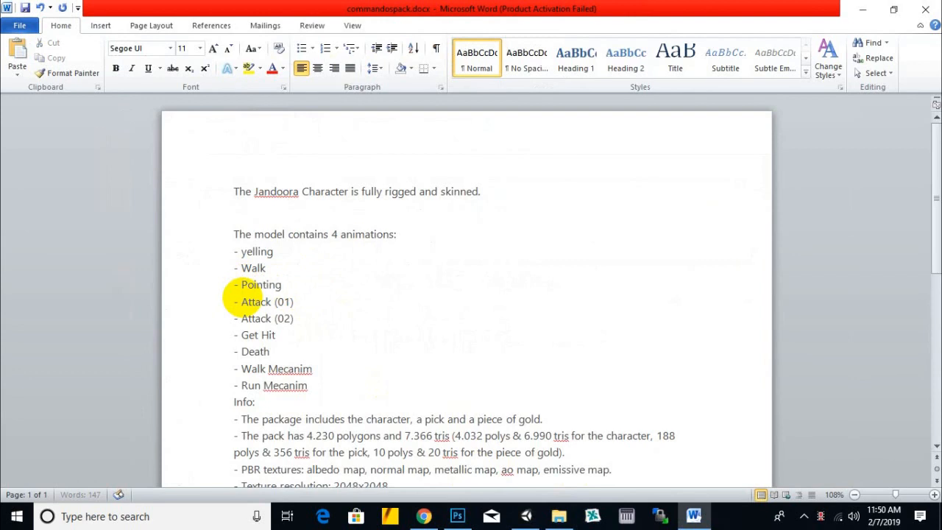
- Replace "Attack (01)" with "Punching" and delete the entries from "Attack (02)" through "Run Mecanim", leaving a blank line before "Info:"
{"action": "left_click_drag", "start_coordinate": [291, 302], "coordinate": [252, 302]}
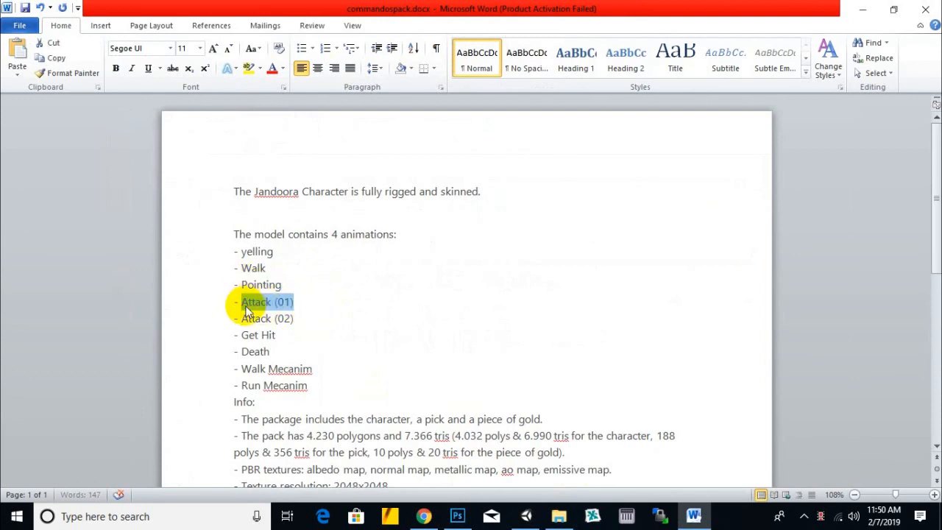
{"action": "type", "text": "Punching"}
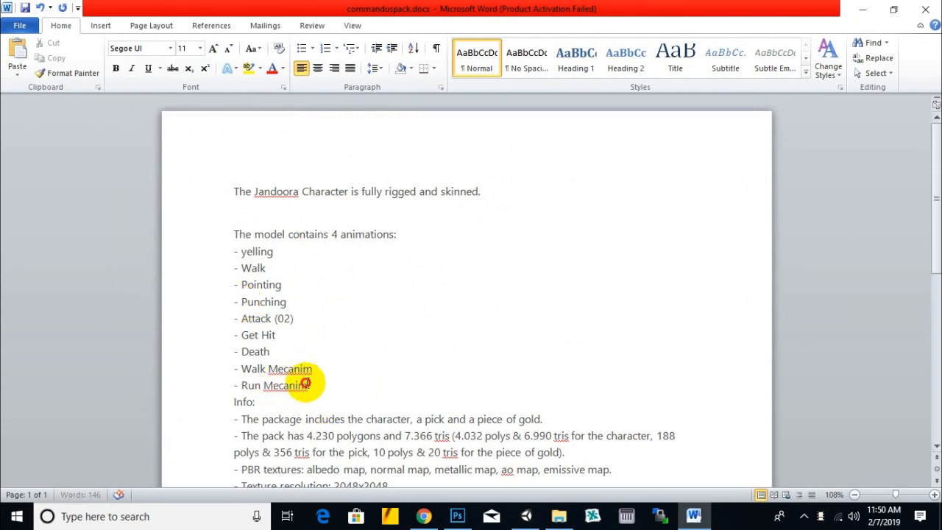
{"action": "left_click_drag", "start_coordinate": [307, 384], "coordinate": [227, 316]}
{"action": "key", "text": "BackSpace"}
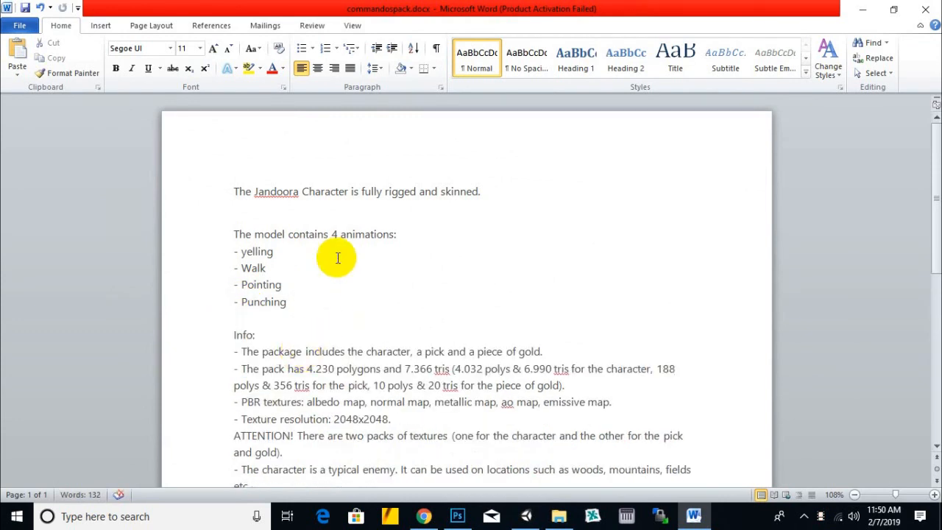
- Reword the package contents line under Info, replacing the pick and piece of gold with "model, textures and prefebs"
{"action": "left_click", "coordinate": [299, 234]}
{"action": "scroll", "coordinate": [385, 255], "scroll_direction": "down", "scroll_amount": 1}
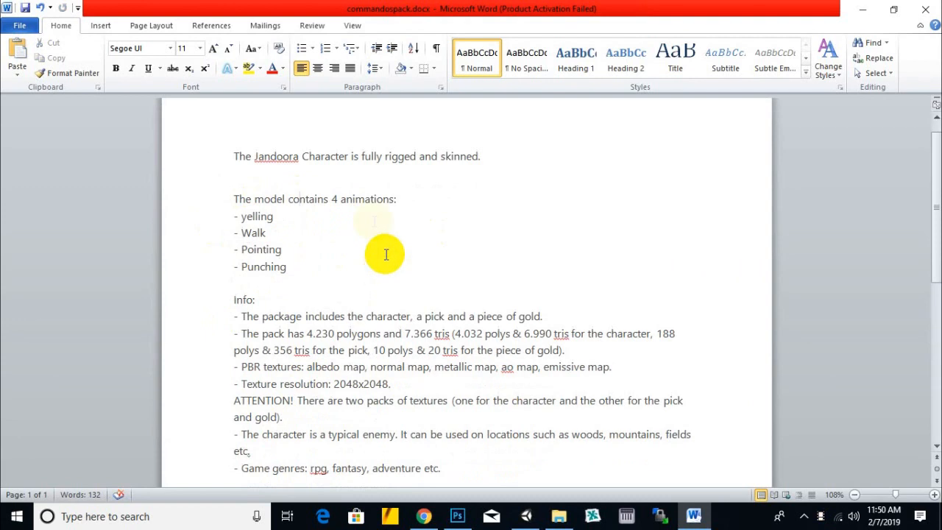
{"action": "scroll", "coordinate": [364, 243], "scroll_direction": "down", "scroll_amount": 1}
{"action": "left_click", "coordinate": [345, 280]}
{"action": "scroll", "coordinate": [504, 312], "scroll_direction": "down", "scroll_amount": 1}
{"action": "left_click", "coordinate": [267, 228]}
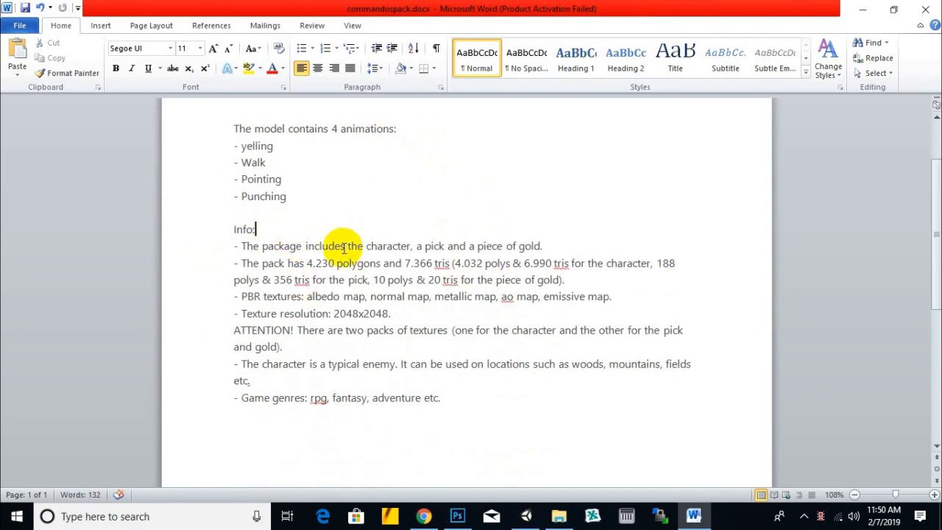
{"action": "left_click", "coordinate": [366, 245]}
{"action": "left_click", "coordinate": [424, 246]}
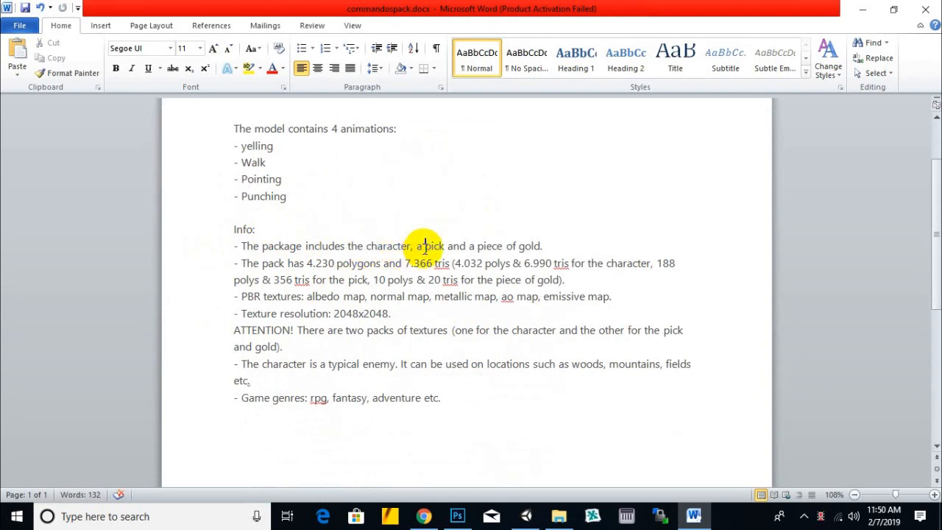
{"action": "left_click", "coordinate": [476, 246]}
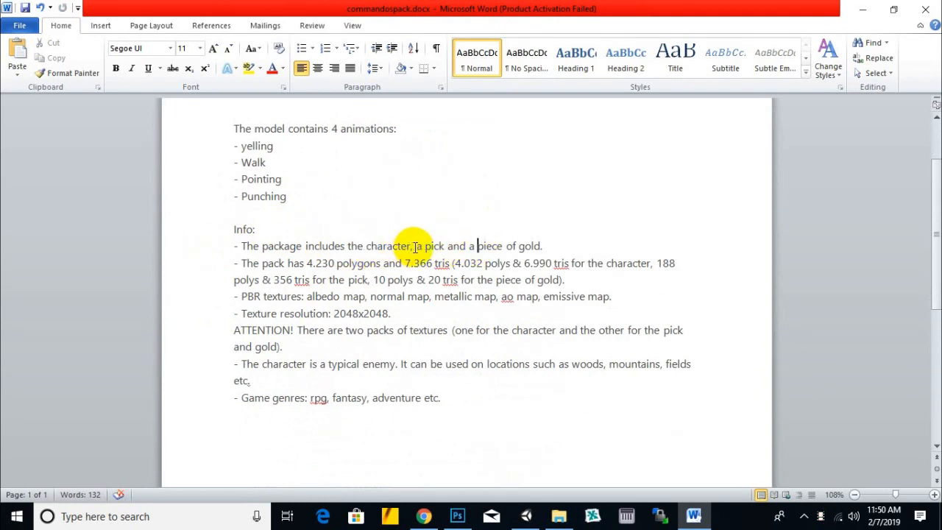
{"action": "left_click_drag", "start_coordinate": [417, 246], "coordinate": [541, 246]}
{"action": "key", "text": "Delete"}
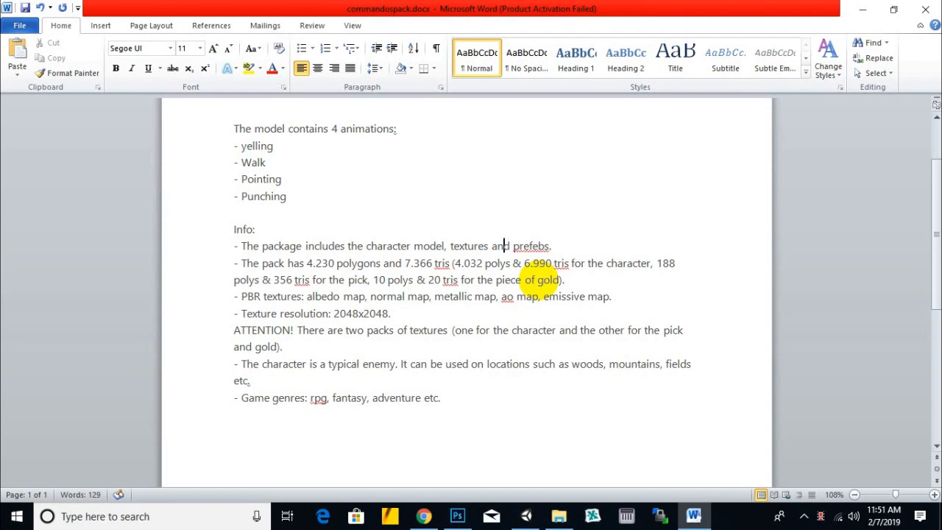
- Add "demo scene" after "textures" in the list of package contents
{"action": "type", "text": "demoscene"}
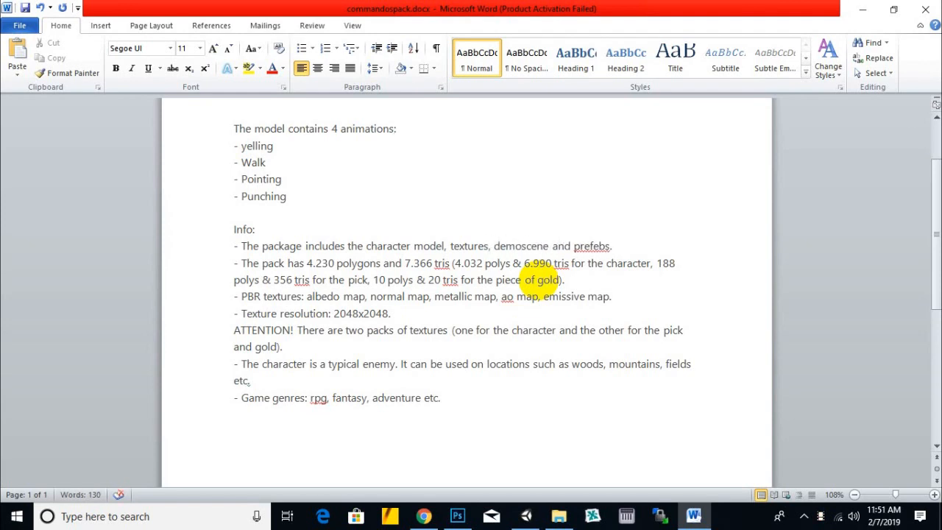
{"action": "left_click", "coordinate": [521, 245]}
{"action": "key", "text": "BackSpace"}
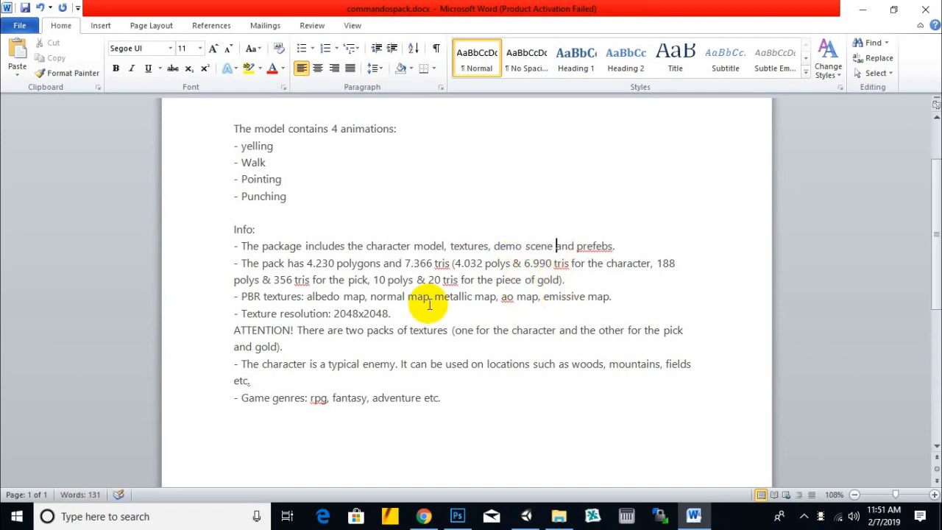
- Delete the line with the polygon and tris counts from the Info section, including the empty line it leaves
{"action": "left_click", "coordinate": [410, 265]}
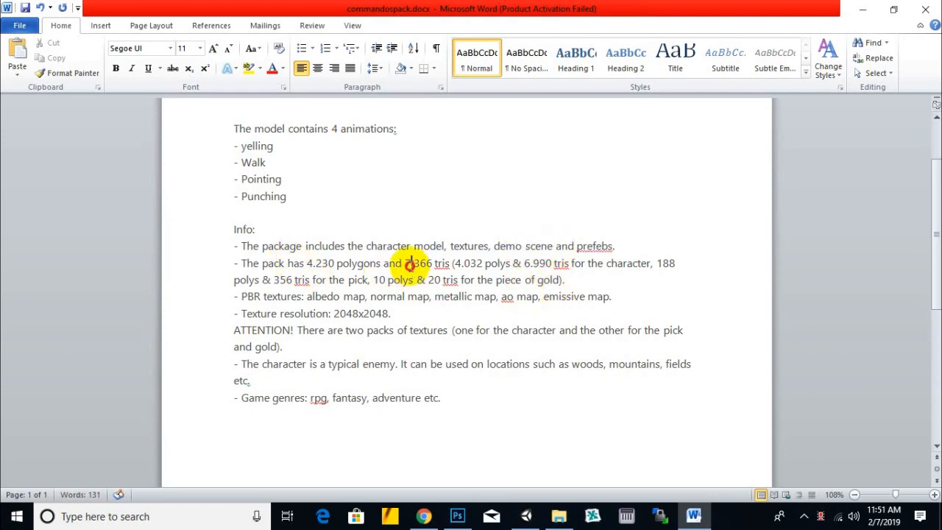
{"action": "double_click", "coordinate": [324, 262]}
{"action": "left_click", "coordinate": [334, 266]}
{"action": "left_click", "coordinate": [386, 268]}
{"action": "left_click", "coordinate": [440, 265]}
{"action": "left_click_drag", "start_coordinate": [440, 265], "coordinate": [388, 279]}
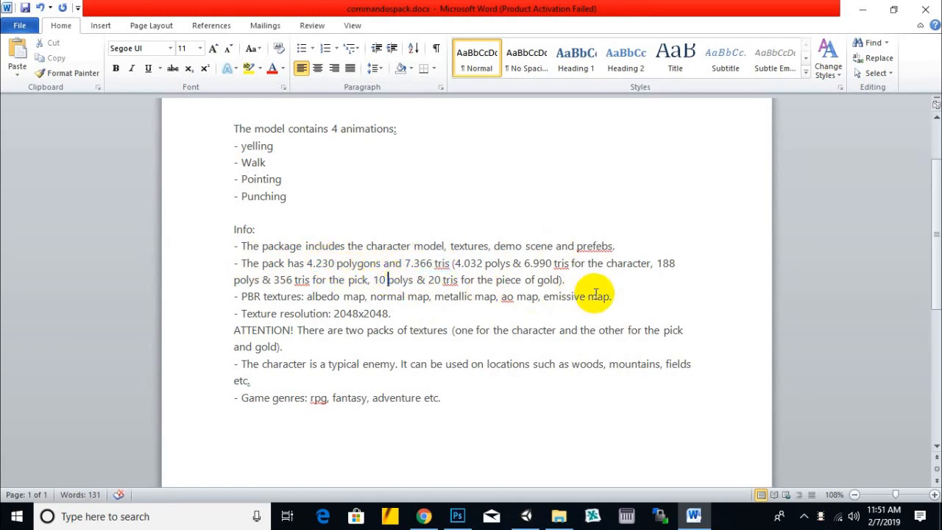
{"action": "double_click", "coordinate": [169, 269]}
{"action": "key", "text": "Delete"}
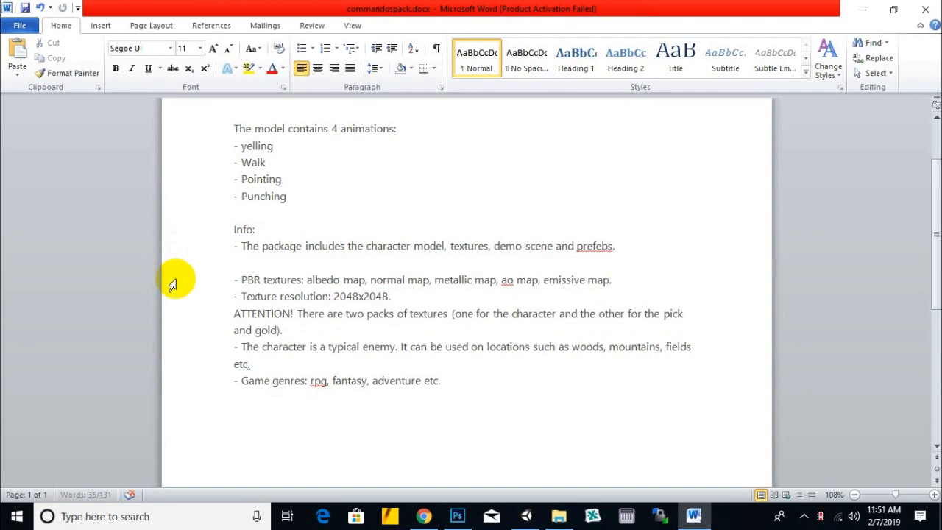
{"action": "key", "text": "Delete"}
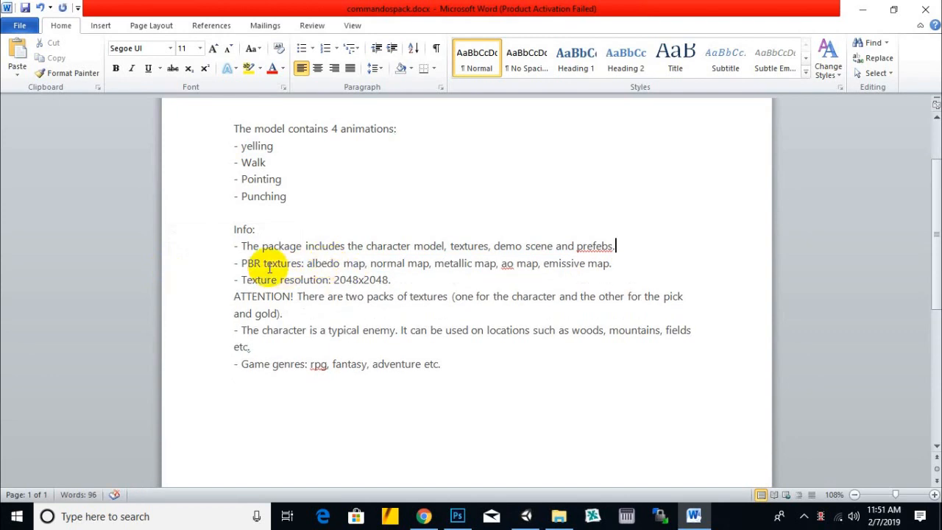
- Review the maps in the PBR textures line and replace "ao" with "diffuse"
{"action": "left_click_drag", "start_coordinate": [327, 264], "coordinate": [556, 269]}
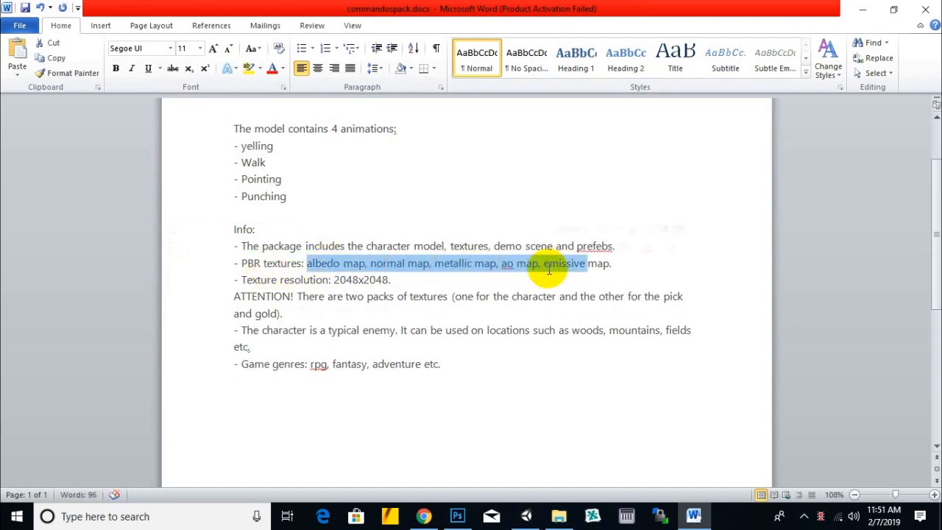
{"action": "left_click", "coordinate": [512, 276]}
{"action": "left_click", "coordinate": [438, 265]}
{"action": "left_click", "coordinate": [353, 264]}
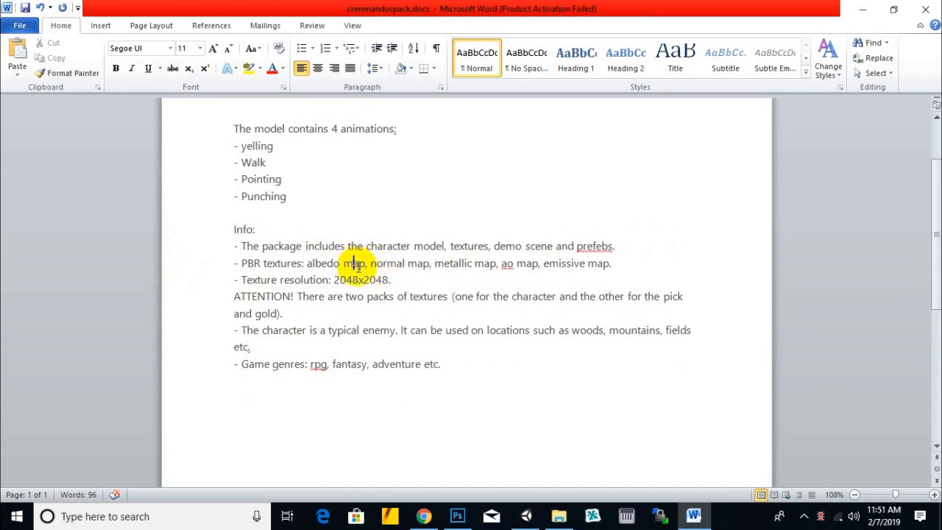
{"action": "double_click", "coordinate": [505, 264]}
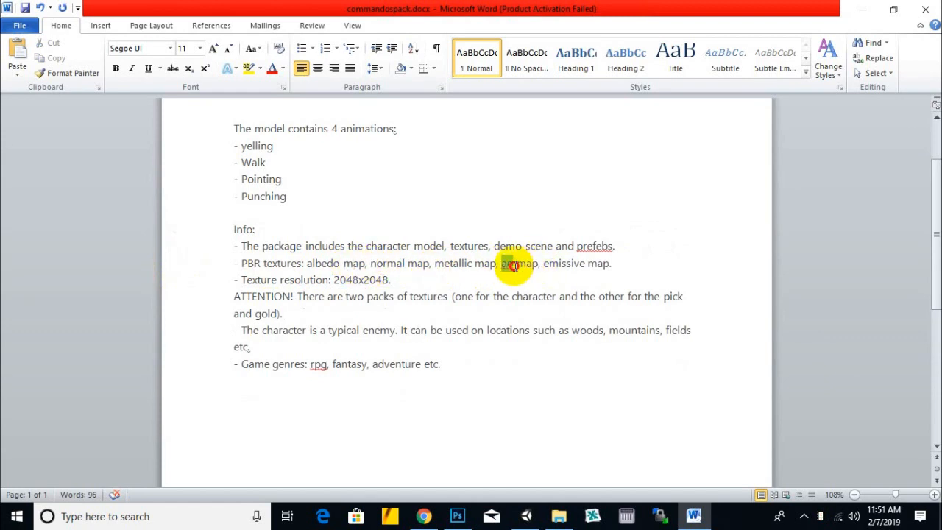
{"action": "type", "text": "diffuse"}
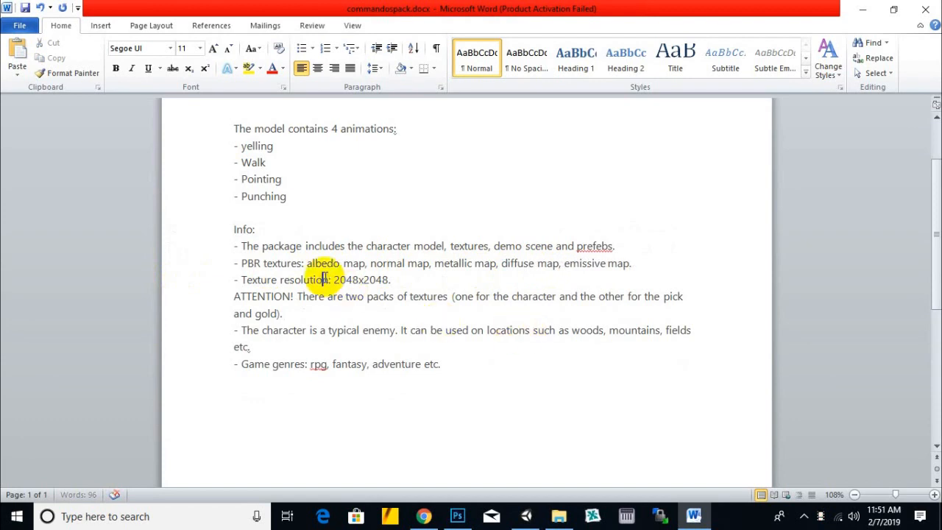
- Delete the "ATTENTION!" note about two packs of textures below the texture resolution line
{"action": "left_click_drag", "start_coordinate": [389, 280], "coordinate": [335, 280]}
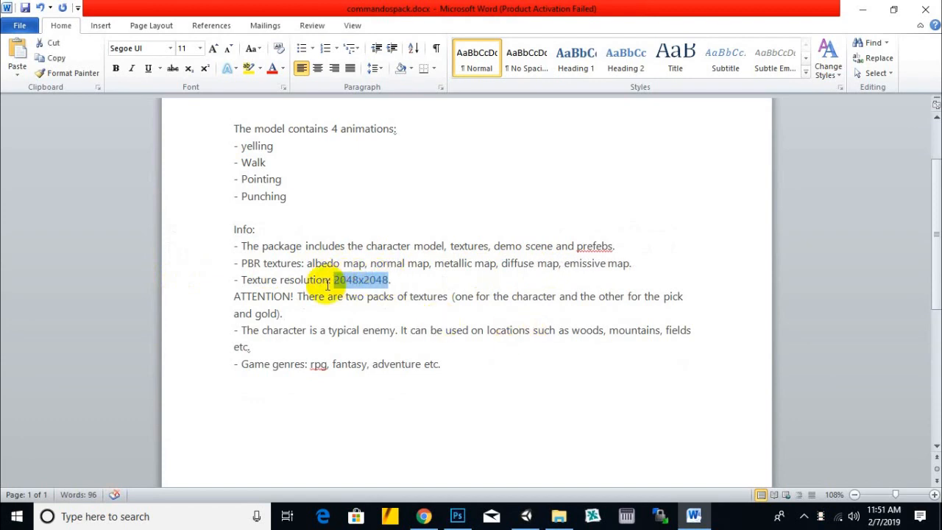
{"action": "left_click", "coordinate": [248, 295]}
{"action": "scroll", "coordinate": [364, 285], "scroll_direction": "down", "scroll_amount": 1}
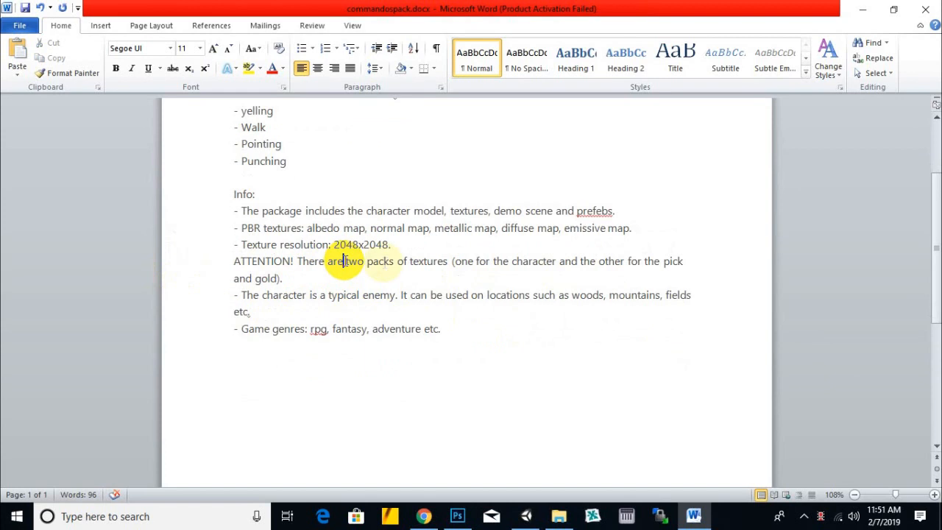
{"action": "triple_click", "coordinate": [237, 262]}
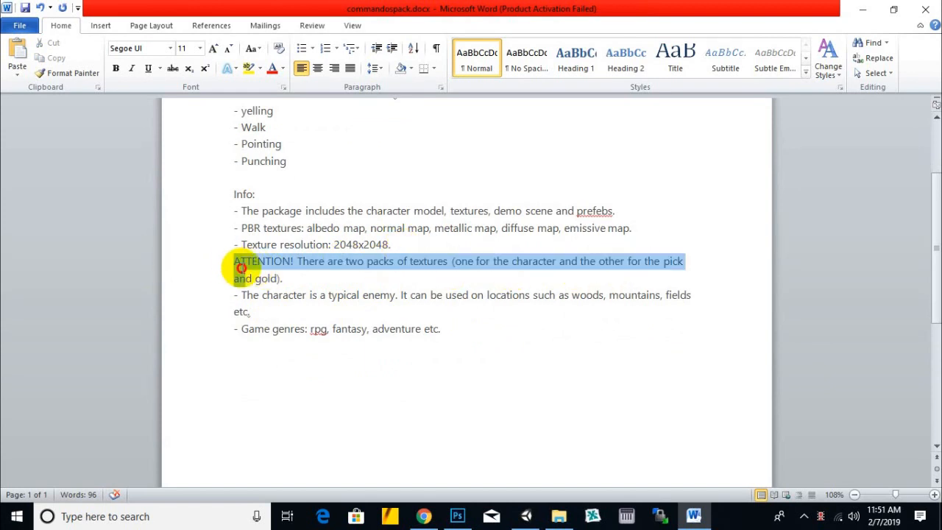
{"action": "key", "text": "Delete"}
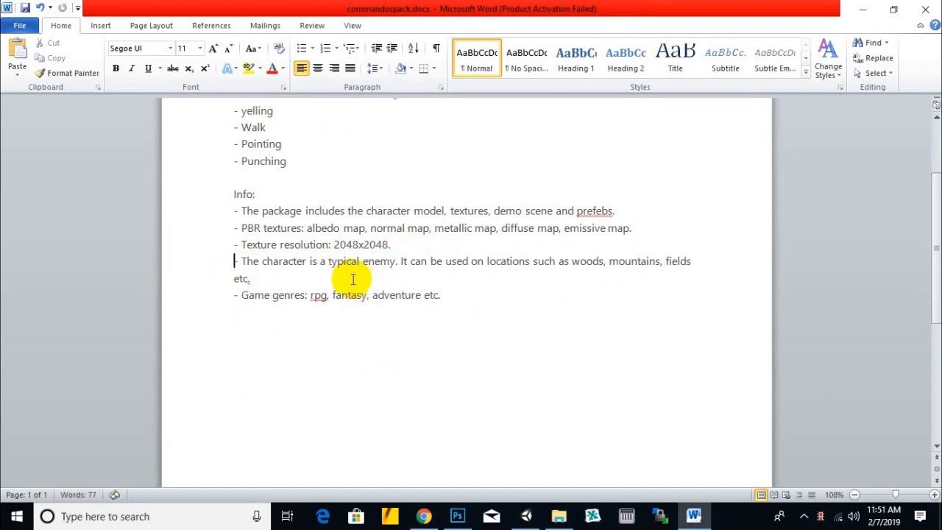
- Review the typical enemy and game genres lines, and change "rpg" to "RPG" in the game genres
{"action": "left_click", "coordinate": [361, 265]}
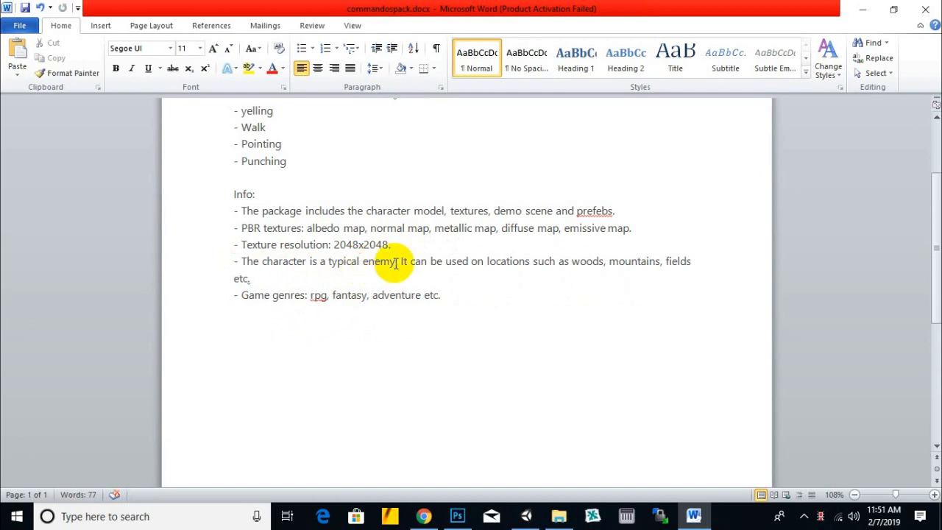
{"action": "left_click", "coordinate": [395, 264]}
{"action": "left_click", "coordinate": [345, 265]}
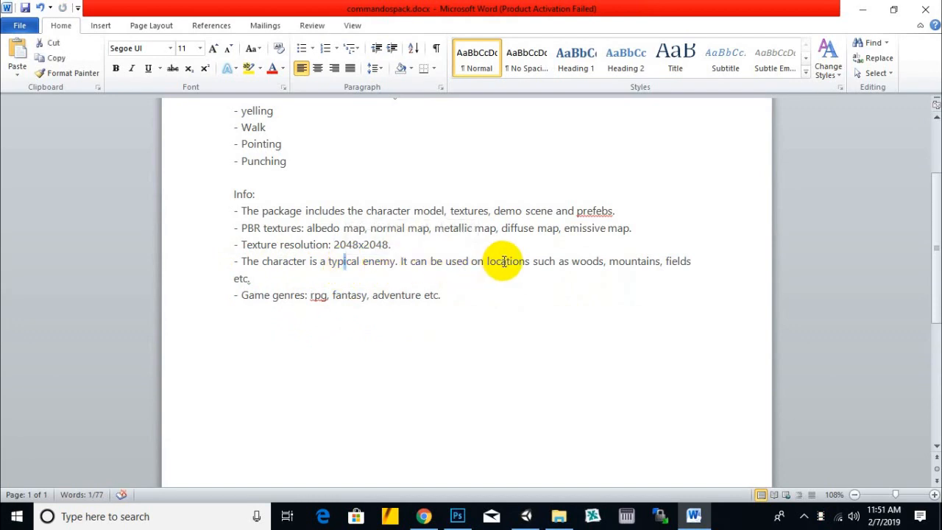
{"action": "left_click", "coordinate": [569, 264]}
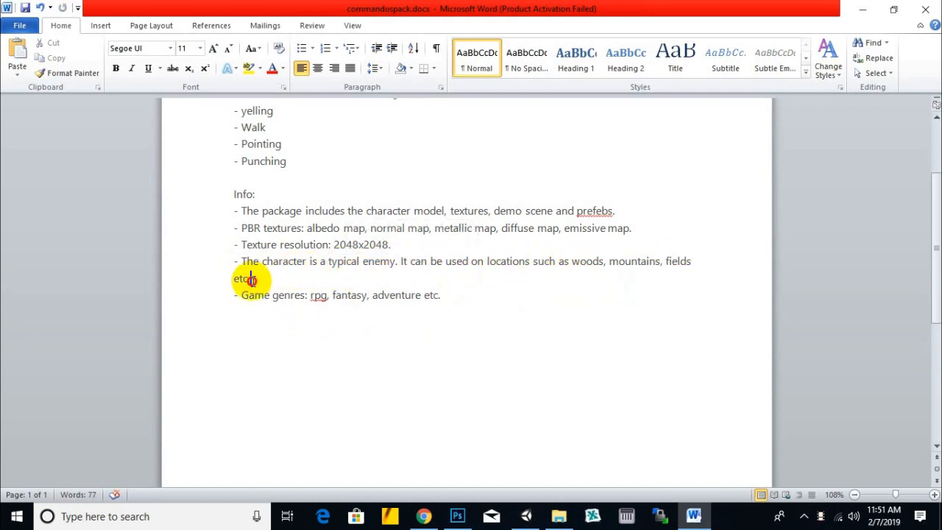
{"action": "left_click", "coordinate": [402, 295]}
{"action": "left_click_drag", "start_coordinate": [259, 295], "coordinate": [285, 297]}
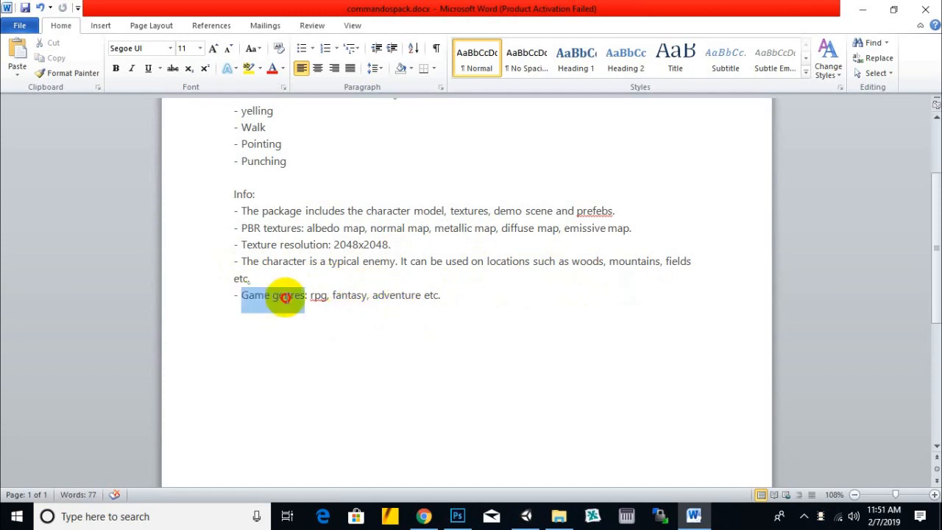
{"action": "left_click", "coordinate": [316, 295]}
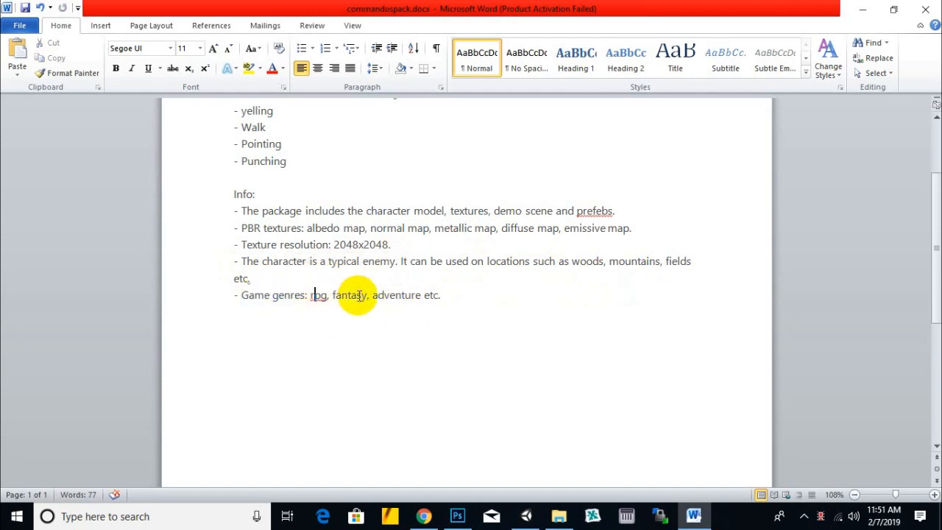
{"action": "left_click", "coordinate": [427, 295]}
{"action": "double_click", "coordinate": [318, 295]}
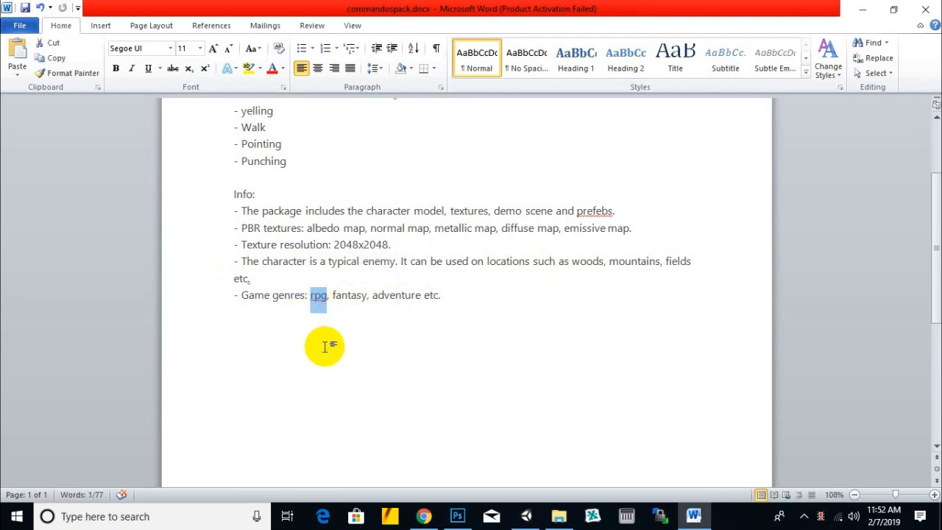
{"action": "type", "text": "RPG"}
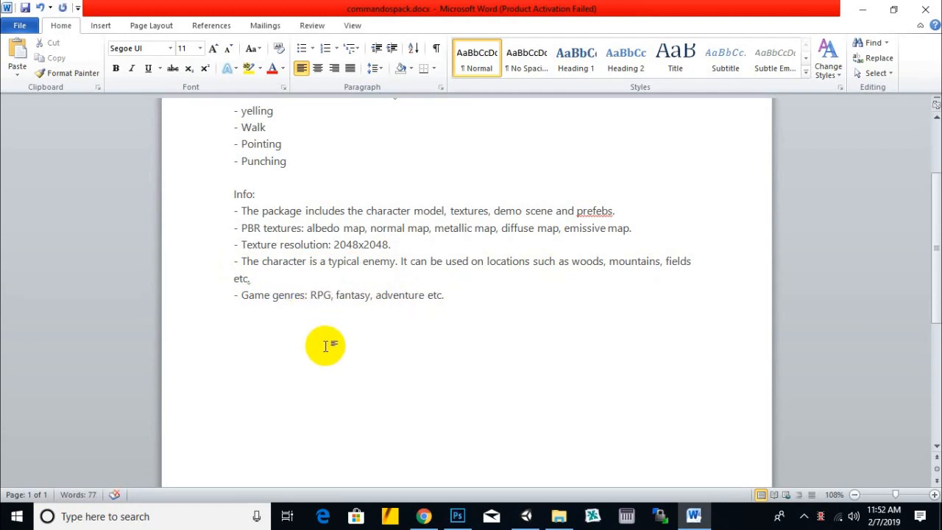
{"action": "scroll", "coordinate": [409, 365], "scroll_direction": "up", "scroll_amount": 3}
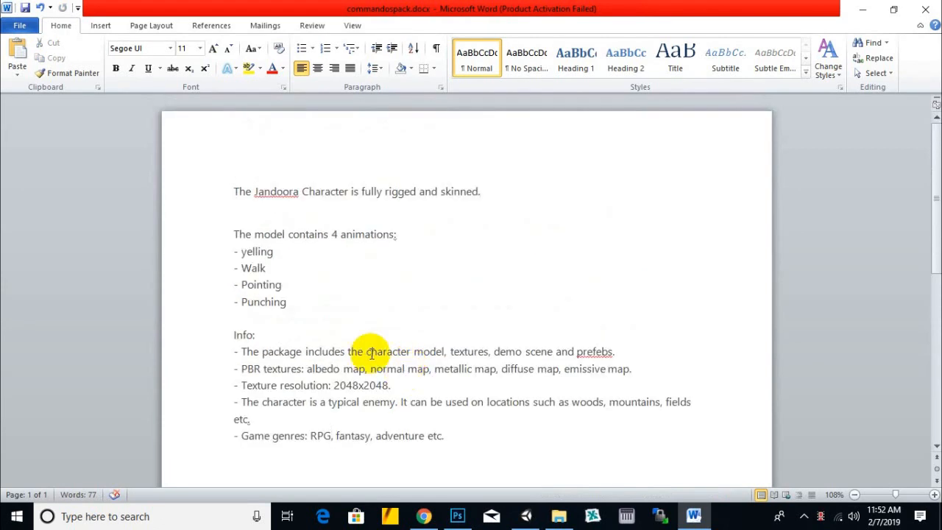
{"action": "left_click", "coordinate": [515, 192]}
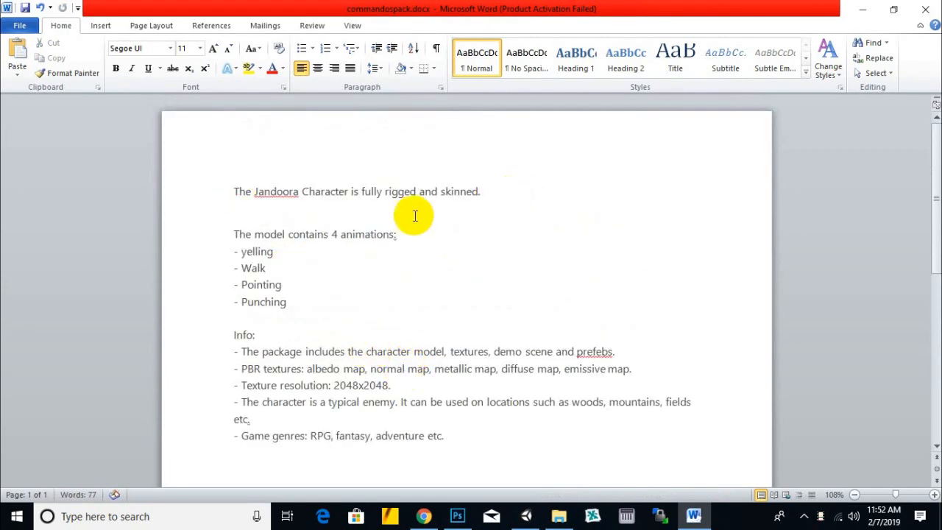
- Add two <br> tags after the "fully rigged and skinned" sentence and two after the "The model contains 4 animations:" line
{"action": "scroll", "coordinate": [374, 448], "scroll_direction": "down", "scroll_amount": 2}
{"action": "scroll", "coordinate": [350, 249], "scroll_direction": "up", "scroll_amount": 2}
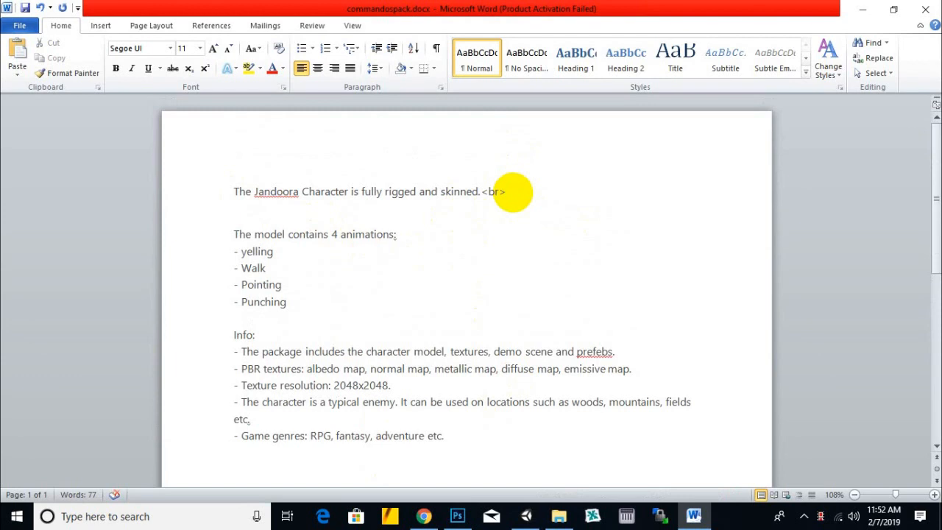
{"action": "left_click_drag", "start_coordinate": [507, 191], "coordinate": [479, 193]}
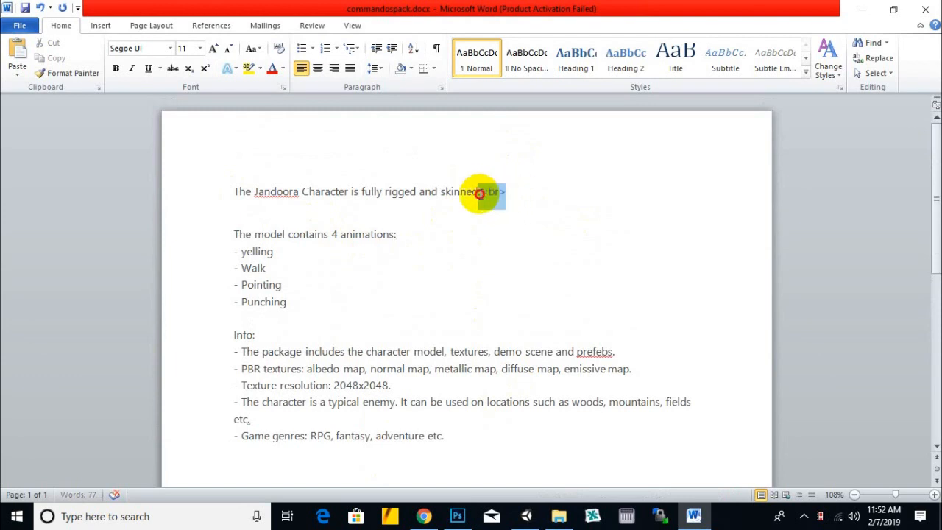
{"action": "key", "text": "ctrl+c"}
{"action": "left_click", "coordinate": [541, 190]}
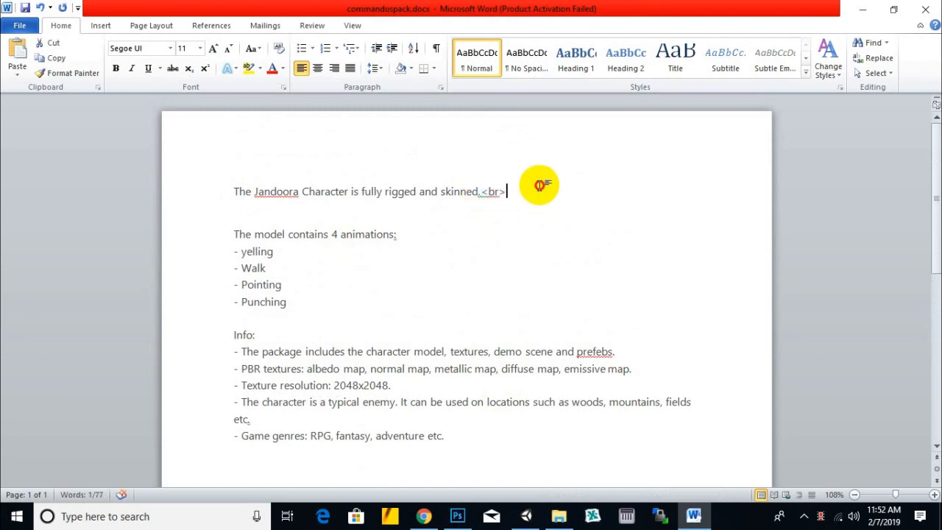
{"action": "key", "text": "ctrl+v"}
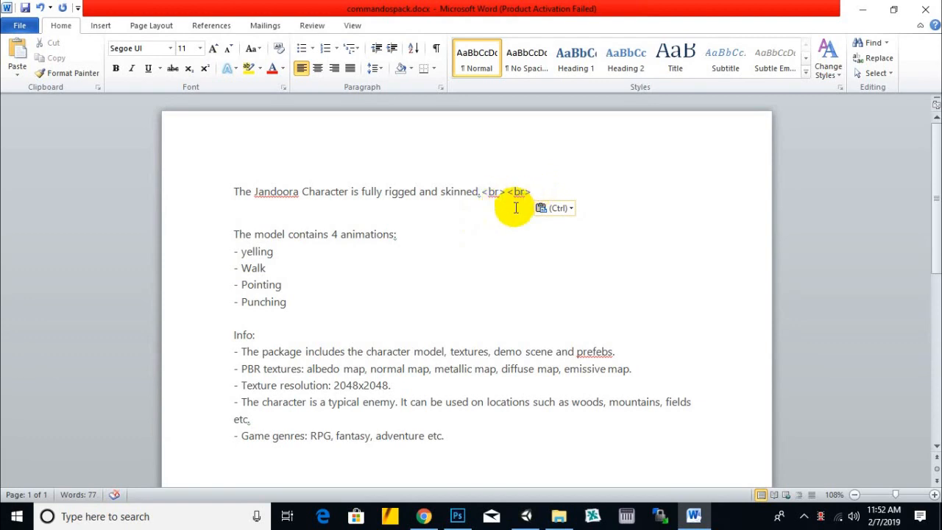
{"action": "left_click", "coordinate": [412, 234]}
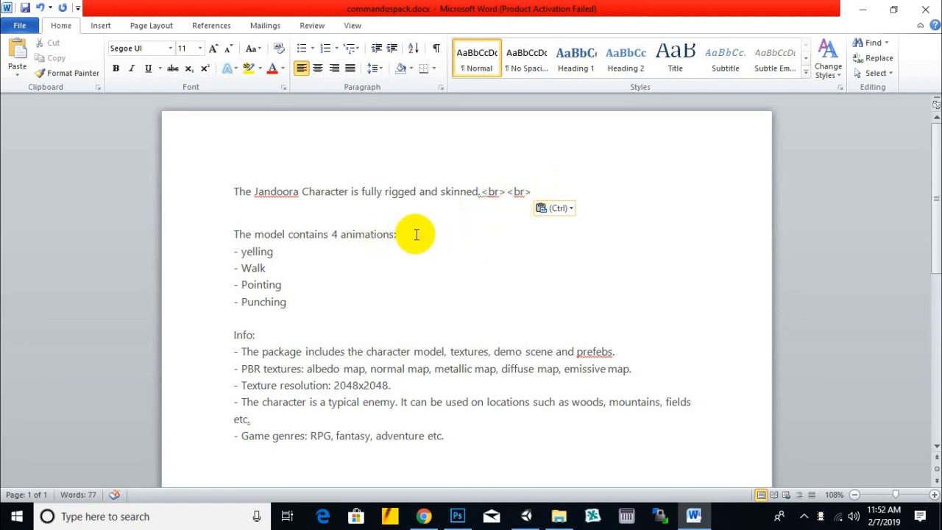
{"action": "key", "text": "ctrl+v"}
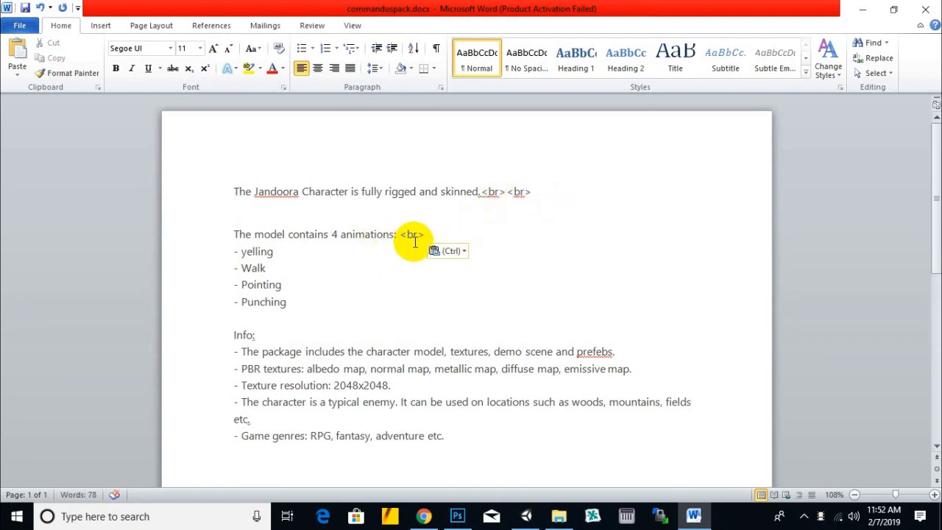
{"action": "key", "text": "ctrl+v"}
- Add one <br> tag after each of the four animation names: yelling, Walk, Pointing and Punching
{"action": "left_click", "coordinate": [379, 247]}
{"action": "key", "text": "ctrl+v"}
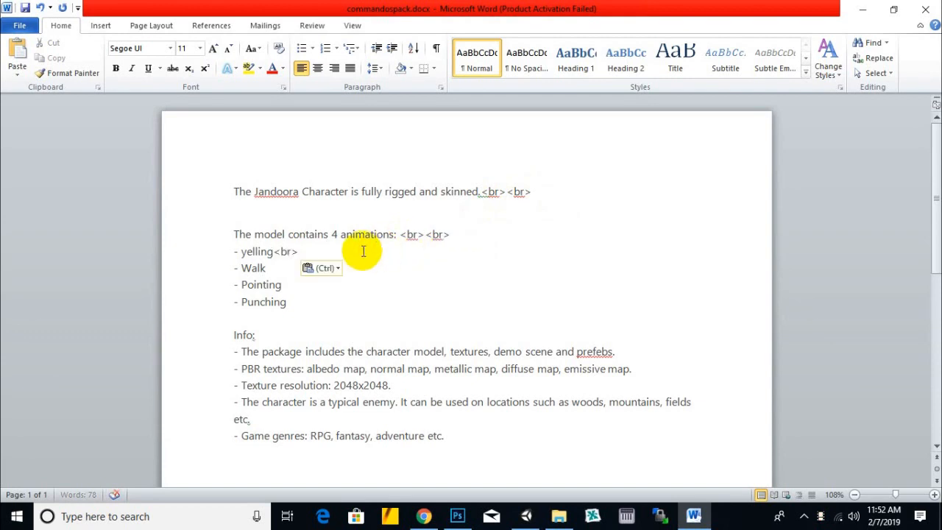
{"action": "left_click", "coordinate": [361, 266]}
{"action": "key", "text": "ctrl+v"}
{"action": "left_click", "coordinate": [358, 285]}
{"action": "key", "text": "ctrl+v"}
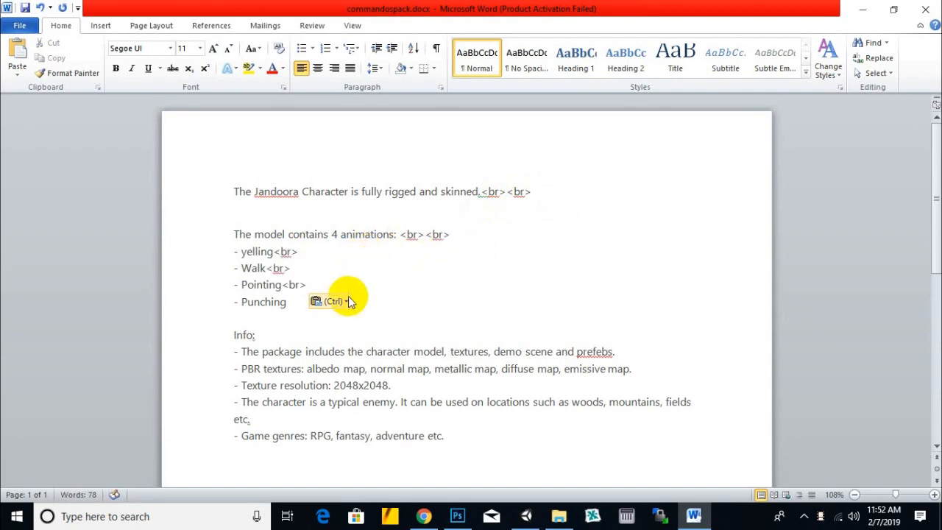
{"action": "left_click", "coordinate": [360, 301]}
{"action": "key", "text": "ctrl+v"}
- Remove the leading dashes from the four animation lines, yelling to Punching
{"action": "scroll", "coordinate": [336, 265], "scroll_direction": "down", "scroll_amount": 1}
{"action": "left_click_drag", "start_coordinate": [242, 216], "coordinate": [231, 265]}
{"action": "key", "text": "Delete"}
{"action": "key", "text": "Delete"}
{"action": "key", "text": "Delete"}
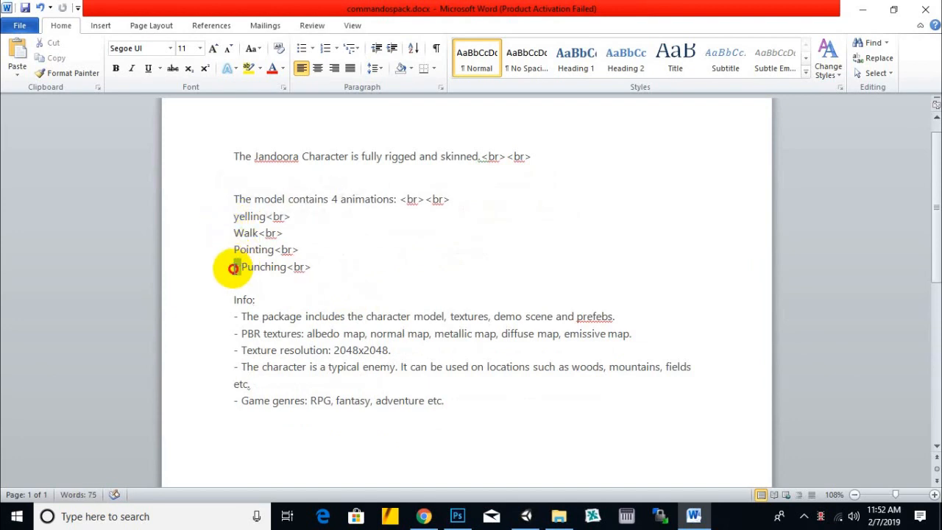
{"action": "left_click", "coordinate": [273, 297]}
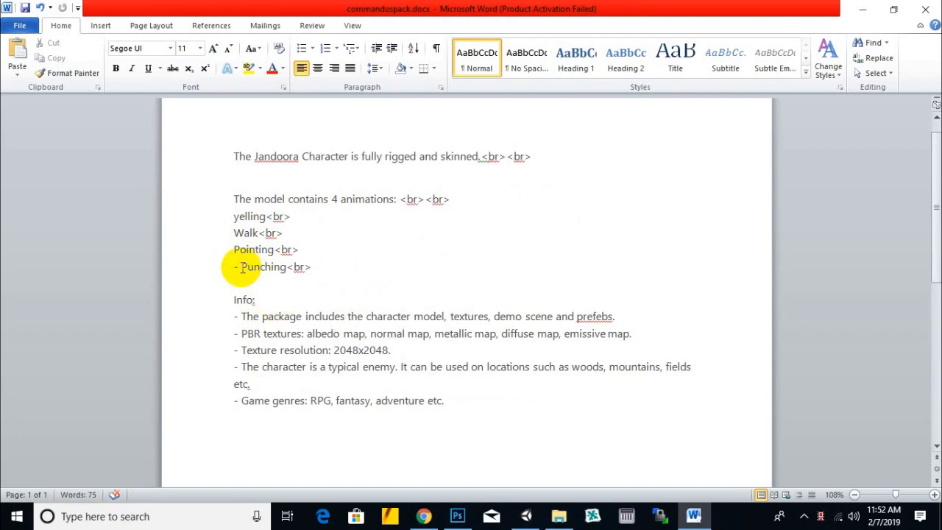
{"action": "left_click_drag", "start_coordinate": [242, 266], "coordinate": [218, 267]}
{"action": "key", "text": "Delete"}
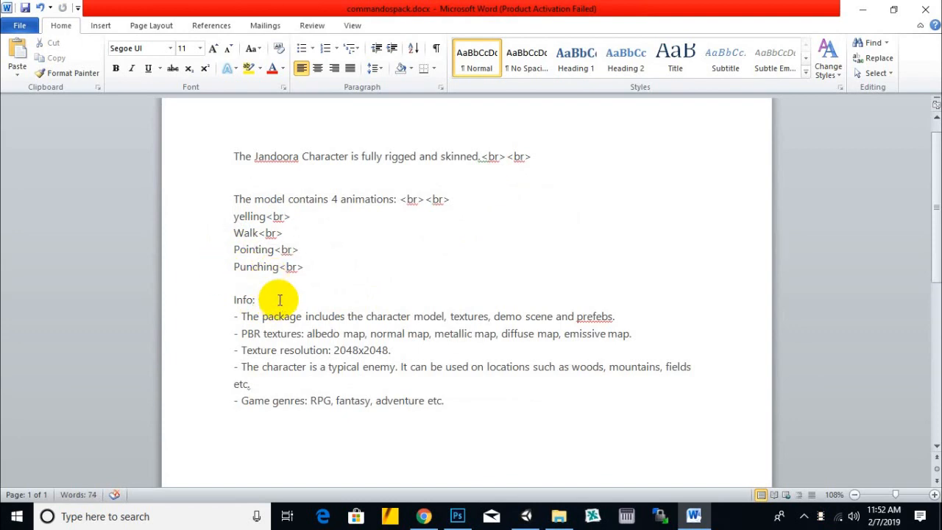
- Add two <br> tags after "Info:", and in the package contents line below remove the leading dash and append <br>
{"action": "key", "text": "ctrl+v"}
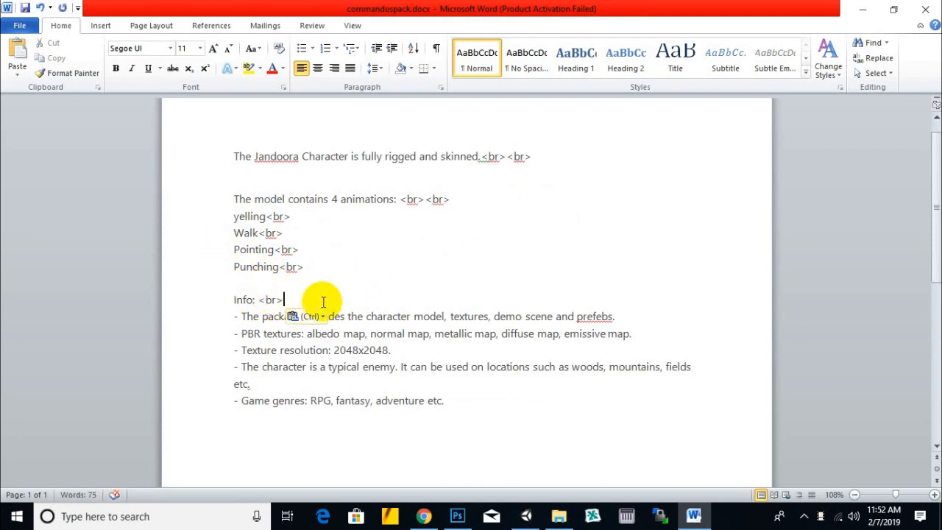
{"action": "key", "text": "ctrl+v"}
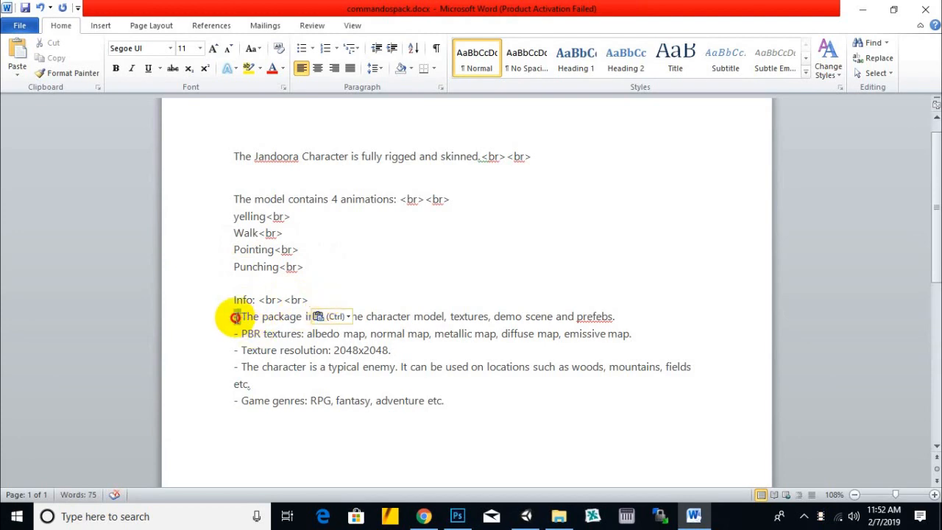
{"action": "key", "text": "Delete"}
{"action": "left_click", "coordinate": [627, 313]}
{"action": "key", "text": "ctrl+v"}
- Remove the leading dash and append a <br> tag on both the PBR textures line and the Texture resolution line
{"action": "left_click_drag", "start_coordinate": [243, 334], "coordinate": [231, 337]}
{"action": "key", "text": "Delete"}
{"action": "left_click", "coordinate": [649, 335]}
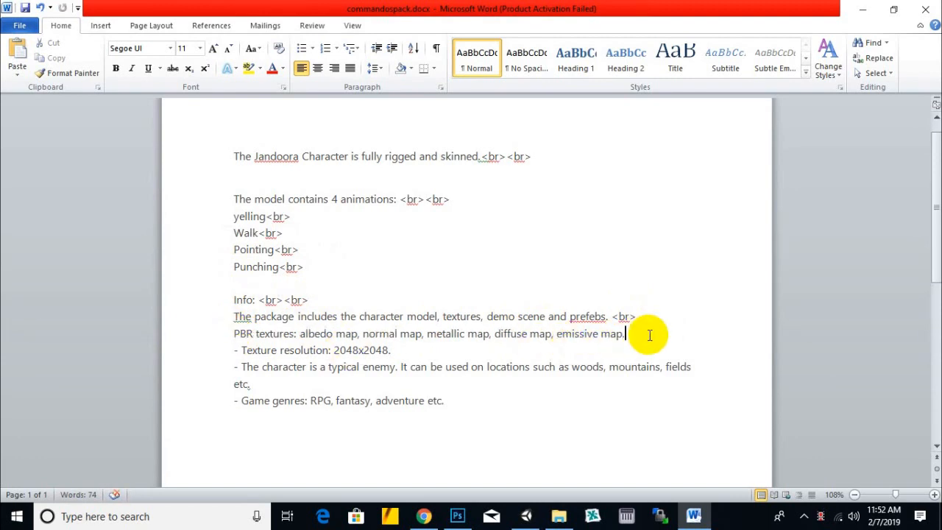
{"action": "type", "text": "<br>"}
{"action": "left_click_drag", "start_coordinate": [242, 352], "coordinate": [230, 355]}
{"action": "key", "text": "Delete"}
{"action": "left_click", "coordinate": [416, 352]}
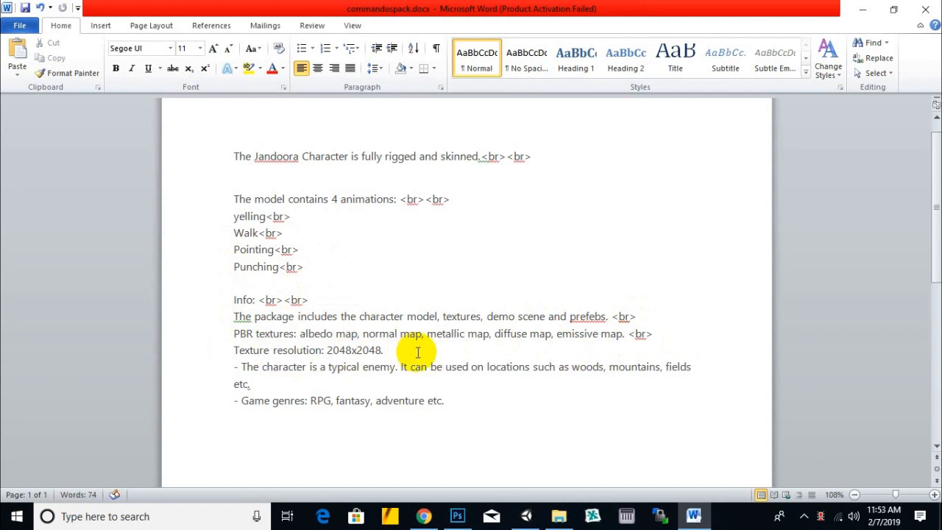
{"action": "type", "text": "<br>"}
- Remove the leading dashes from the typical enemy and Game genres lines, and append <br> to the typical enemy text
{"action": "left_click_drag", "start_coordinate": [248, 368], "coordinate": [220, 372]}
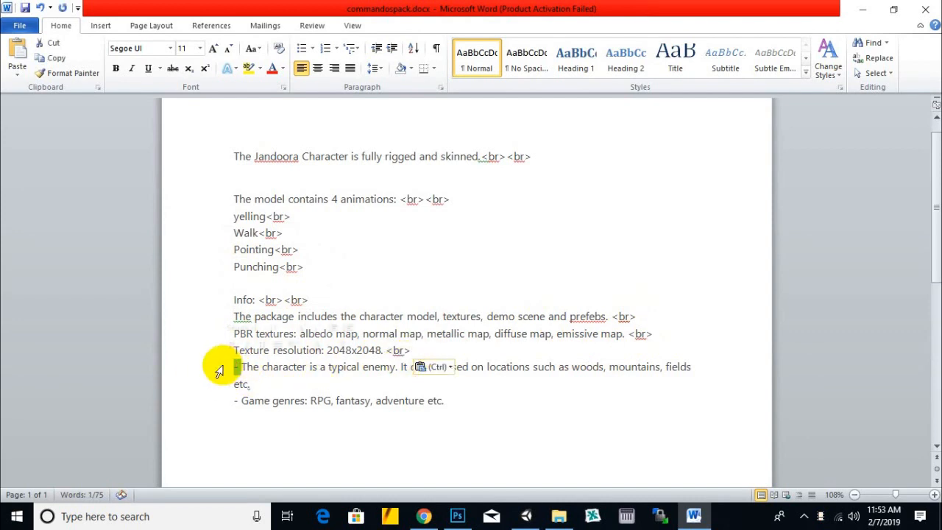
{"action": "key", "text": "Delete"}
{"action": "left_click", "coordinate": [265, 384]}
{"action": "type", "text": "<br>"}
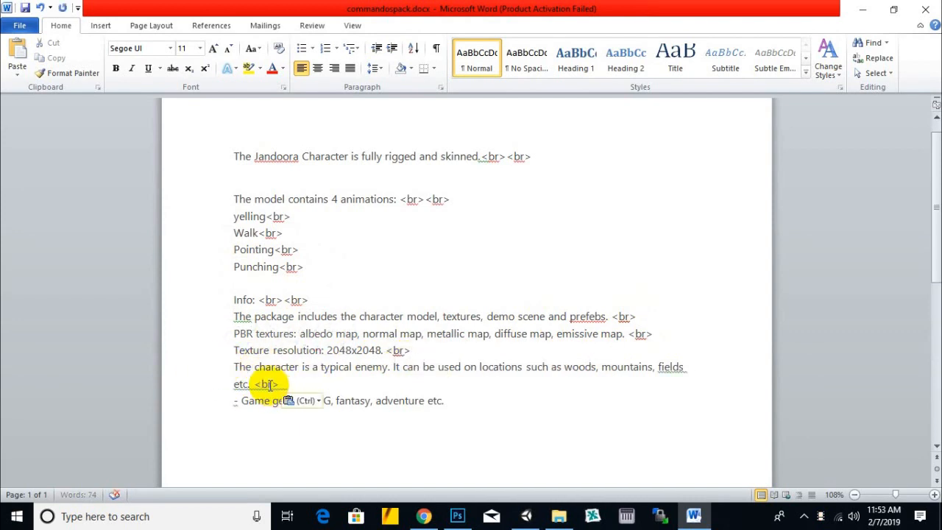
{"action": "scroll", "coordinate": [331, 324], "scroll_direction": "down", "scroll_amount": 1}
{"action": "left_click_drag", "start_coordinate": [243, 368], "coordinate": [184, 363]}
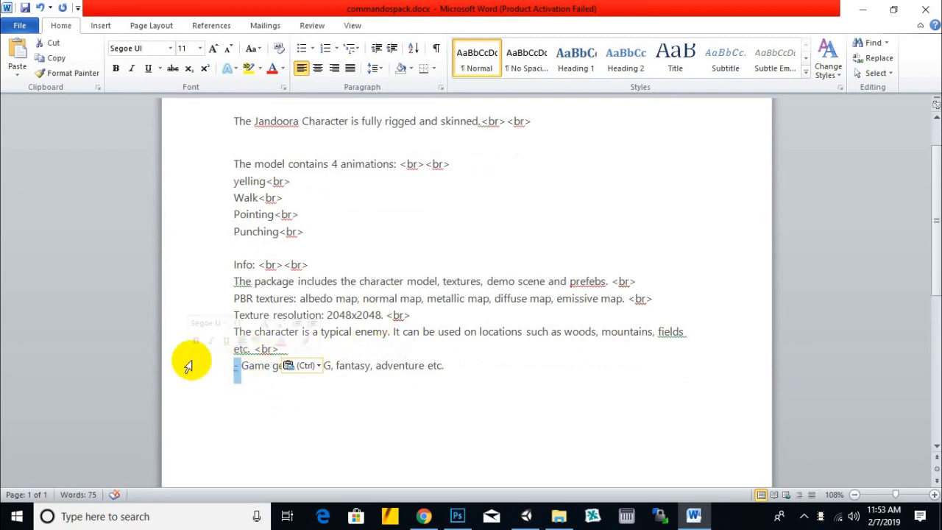
{"action": "key", "text": "Delete"}
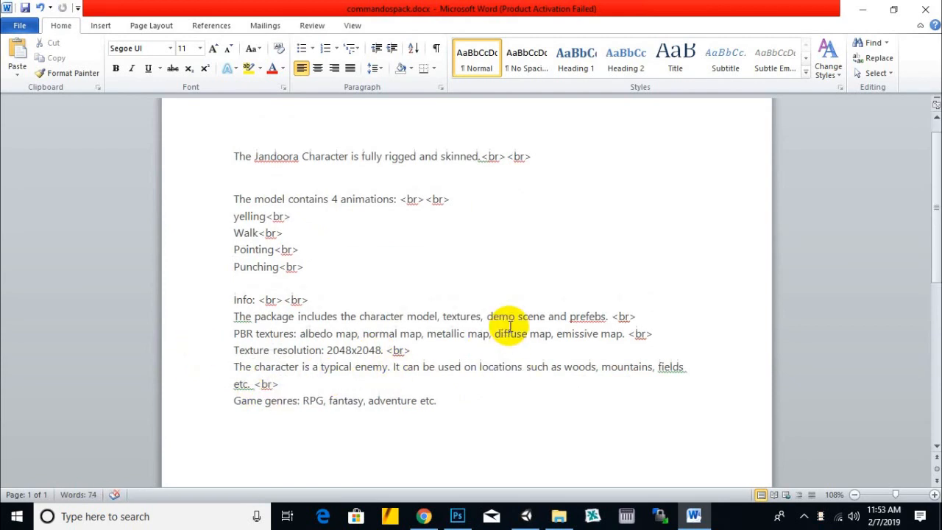
- Insert empty lines below the Game genres line at the end of the description
{"action": "scroll", "coordinate": [508, 327], "scroll_direction": "up", "scroll_amount": 1, "text": "ctrl"}
{"action": "scroll", "coordinate": [445, 381], "scroll_direction": "down", "scroll_amount": 3}
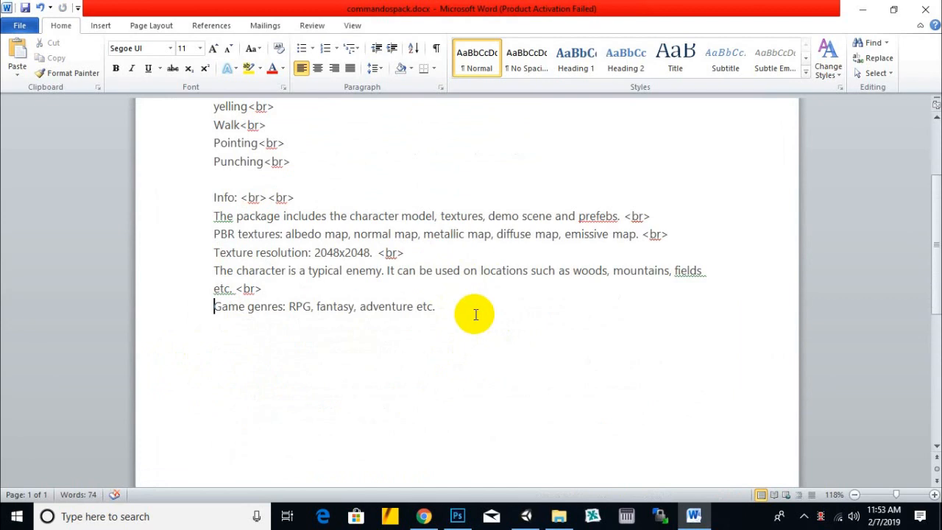
{"action": "key", "text": "Return"}
{"action": "key", "text": "Return"}
{"action": "key", "text": "Return"}
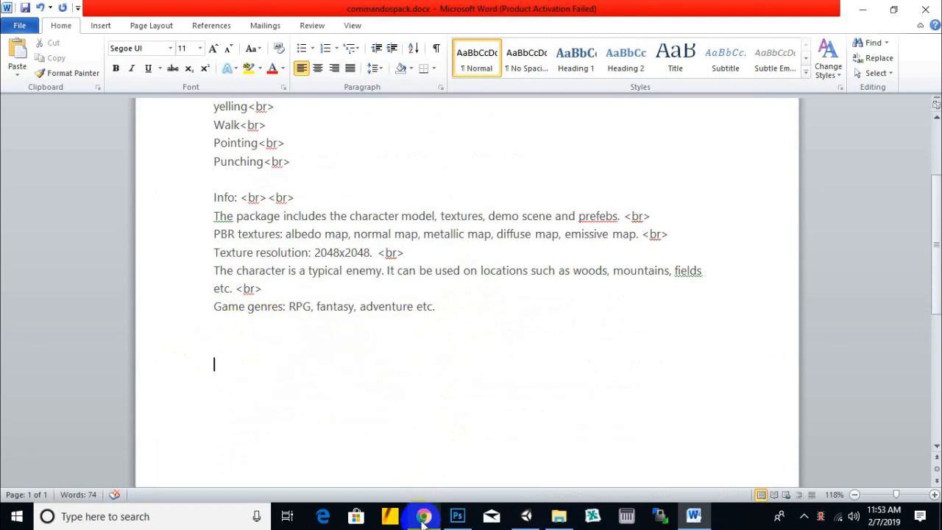
- Switch to Chrome and read the full description and Features list of the Kasqir Character asset
{"action": "mouse_move", "coordinate": [424, 520]}
{"action": "left_click", "coordinate": [424, 449]}
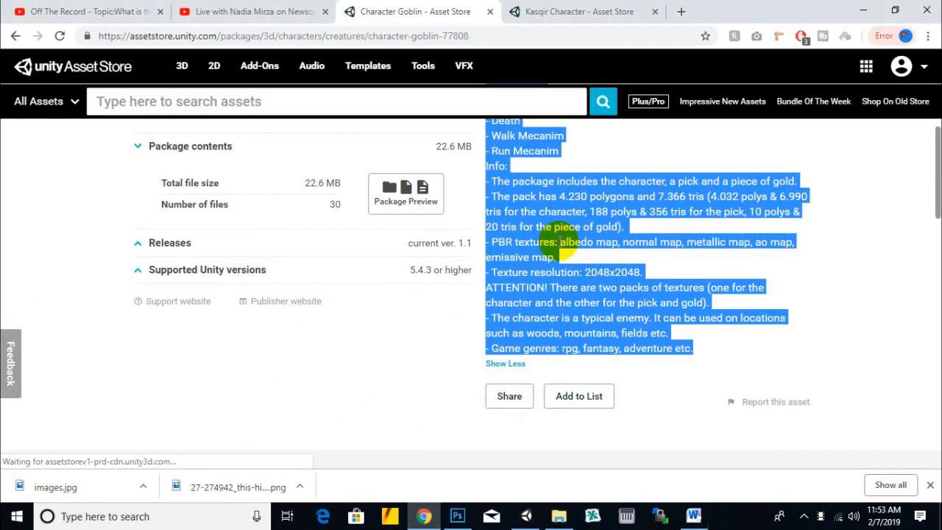
{"action": "left_click", "coordinate": [574, 9]}
{"action": "scroll", "coordinate": [588, 332], "scroll_direction": "down", "scroll_amount": 2}
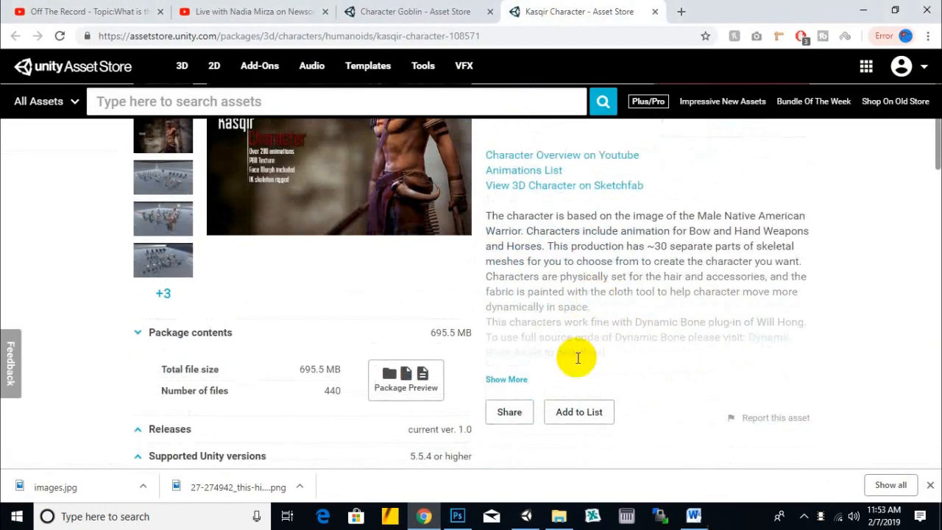
{"action": "left_click", "coordinate": [525, 376]}
{"action": "scroll", "coordinate": [658, 239], "scroll_direction": "down", "scroll_amount": 1}
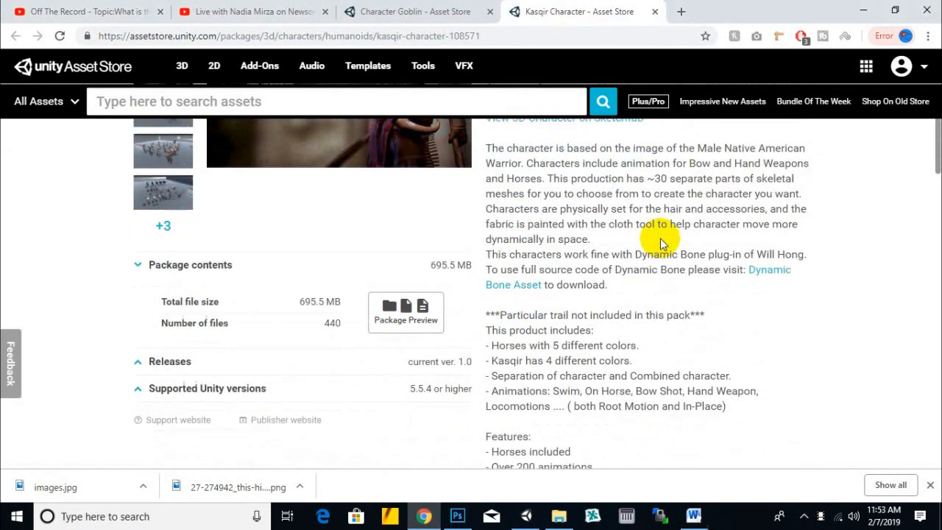
{"action": "scroll", "coordinate": [604, 169], "scroll_direction": "down", "scroll_amount": 2}
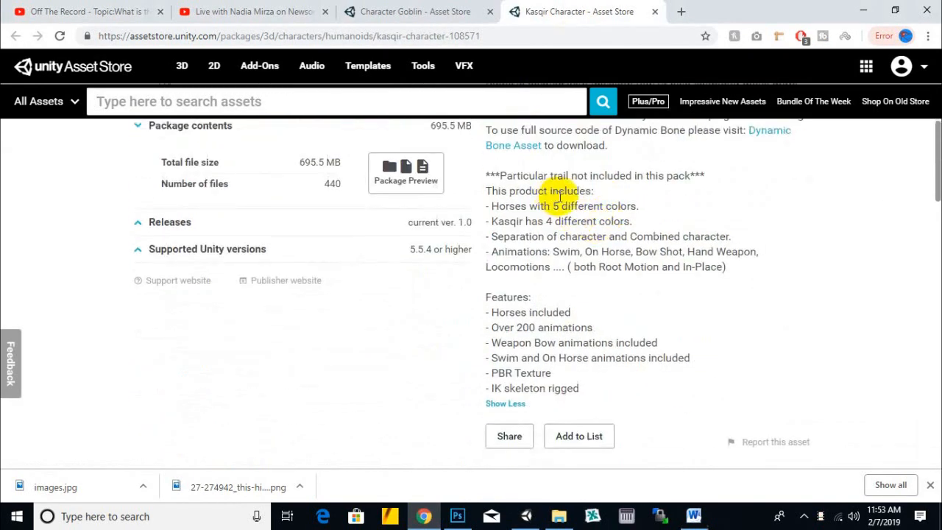
{"action": "scroll", "coordinate": [548, 284], "scroll_direction": "down", "scroll_amount": 1}
{"action": "mouse_move", "coordinate": [529, 245]}
{"action": "left_mouse_down"}
{"action": "mouse_move", "coordinate": [553, 245]}
{"action": "mouse_move", "coordinate": [541, 259]}
{"action": "left_mouse_up"}
{"action": "left_click", "coordinate": [536, 289]}
{"action": "left_click", "coordinate": [529, 287]}
{"action": "left_click_drag", "start_coordinate": [580, 319], "coordinate": [513, 313]}
{"action": "left_click", "coordinate": [579, 321]}
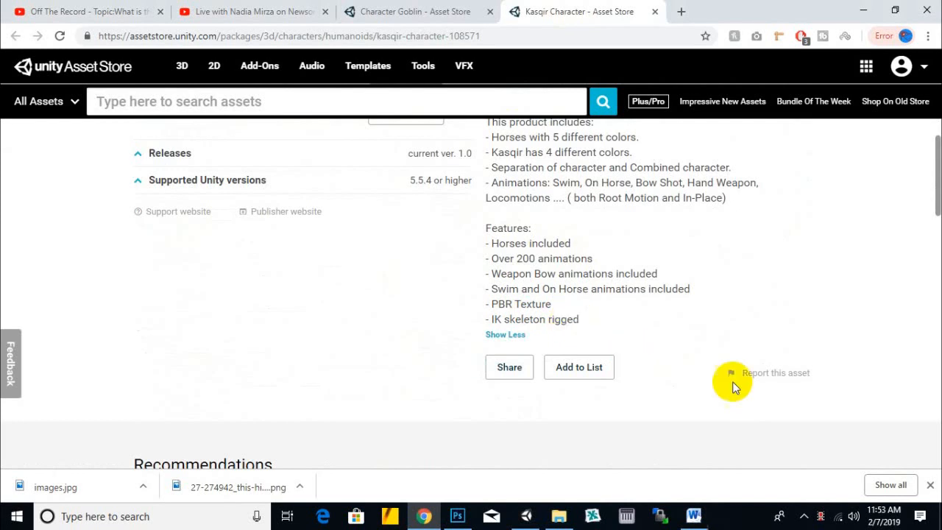
- Switch back to Word and review the whole Jandoora description from the opening sentence to the game genres
{"action": "left_click", "coordinate": [694, 514]}
{"action": "left_click", "coordinate": [486, 254]}
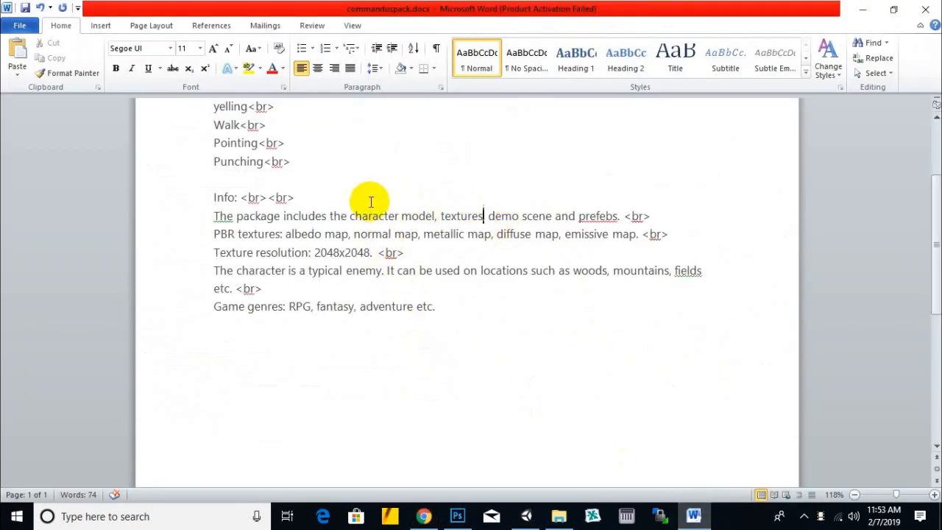
{"action": "key", "text": "BackSpace"}
{"action": "left_click", "coordinate": [330, 131]}
{"action": "left_click", "coordinate": [517, 257]}
{"action": "scroll", "coordinate": [425, 322], "scroll_direction": "down", "scroll_amount": 1}
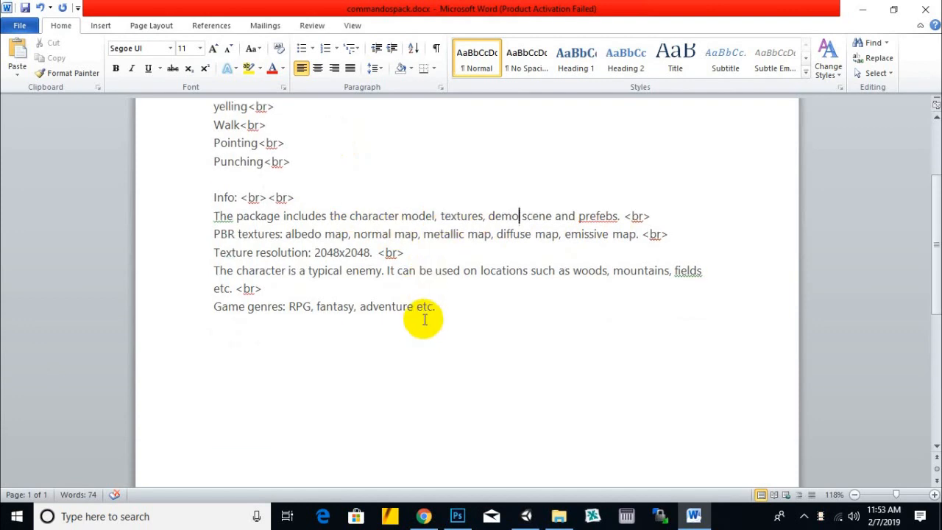
{"action": "scroll", "coordinate": [360, 242], "scroll_direction": "up", "scroll_amount": 4}
{"action": "left_click_drag", "start_coordinate": [421, 196], "coordinate": [449, 193]}
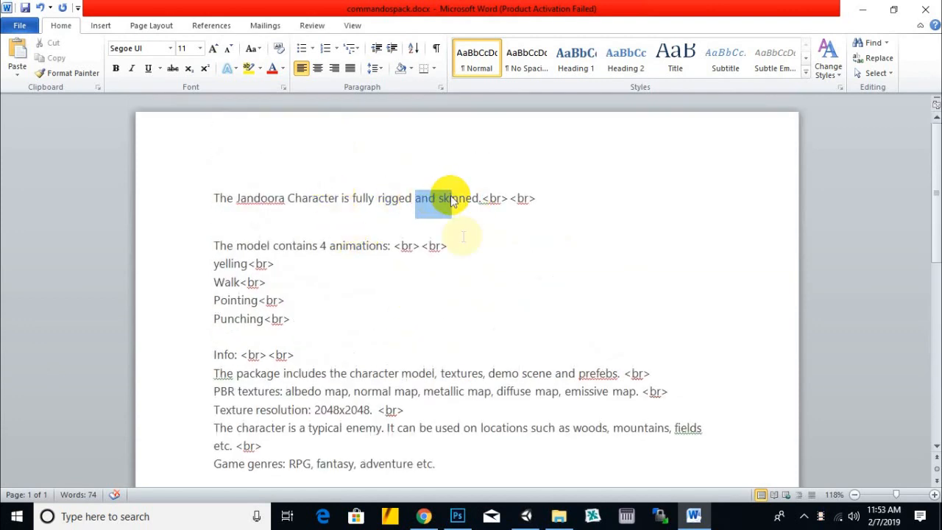
{"action": "left_click", "coordinate": [525, 327]}
{"action": "scroll", "coordinate": [519, 321], "scroll_direction": "down", "scroll_amount": 6}
{"action": "scroll", "coordinate": [578, 387], "scroll_direction": "up", "scroll_amount": 4}
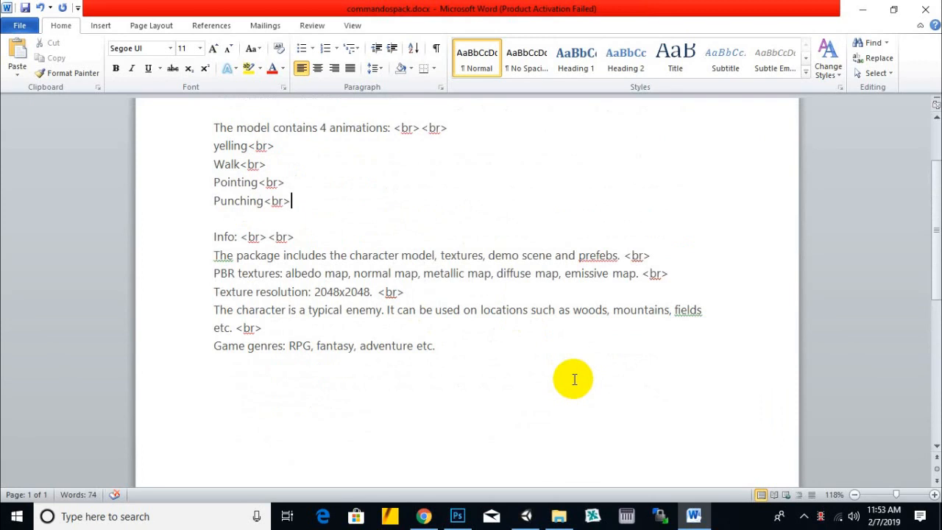
- Check the Kasqir Character asset page in Chrome once more for wording to use in the description
{"action": "left_click", "coordinate": [423, 516]}
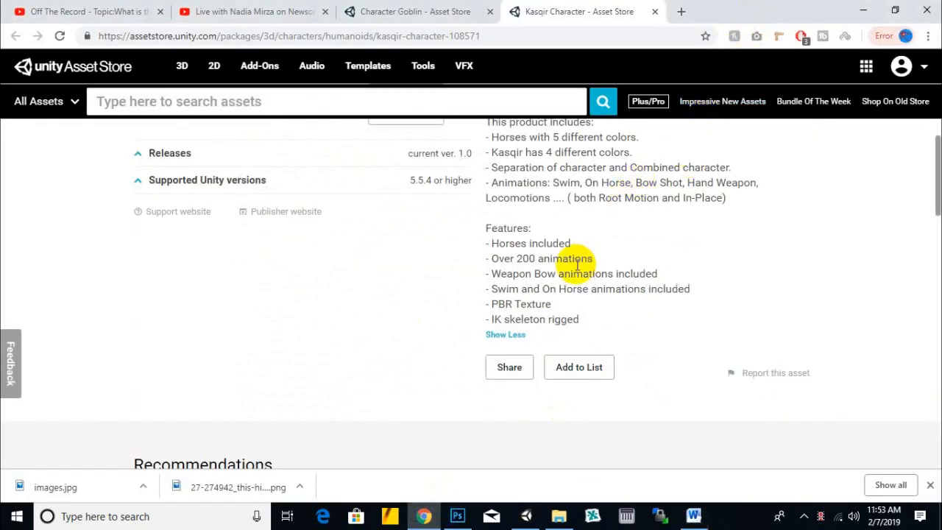
{"action": "scroll", "coordinate": [576, 269], "scroll_direction": "down", "scroll_amount": 3}
{"action": "scroll", "coordinate": [573, 265], "scroll_direction": "down", "scroll_amount": 3}
{"action": "scroll", "coordinate": [419, 185], "scroll_direction": "up", "scroll_amount": 12}
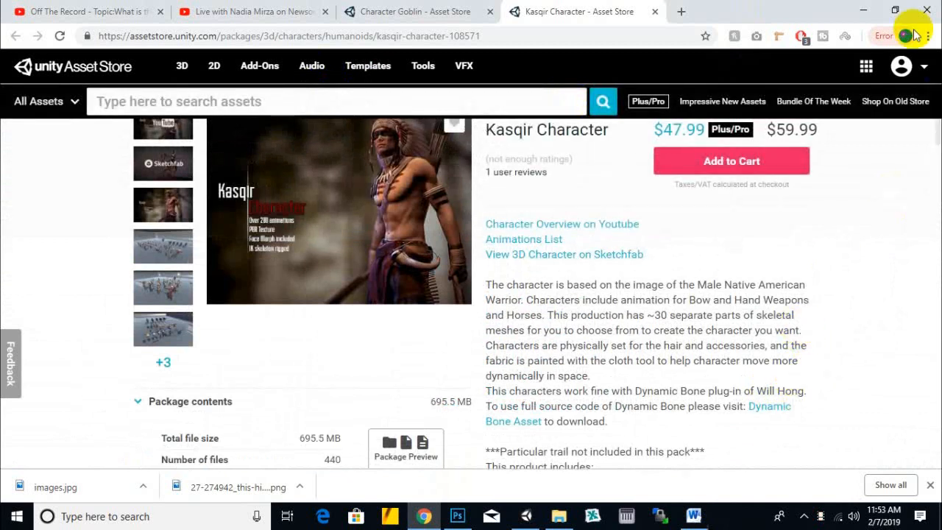
- Return to Word and place the cursor on the last empty line below the Game genres line
{"action": "left_click", "coordinate": [693, 516]}
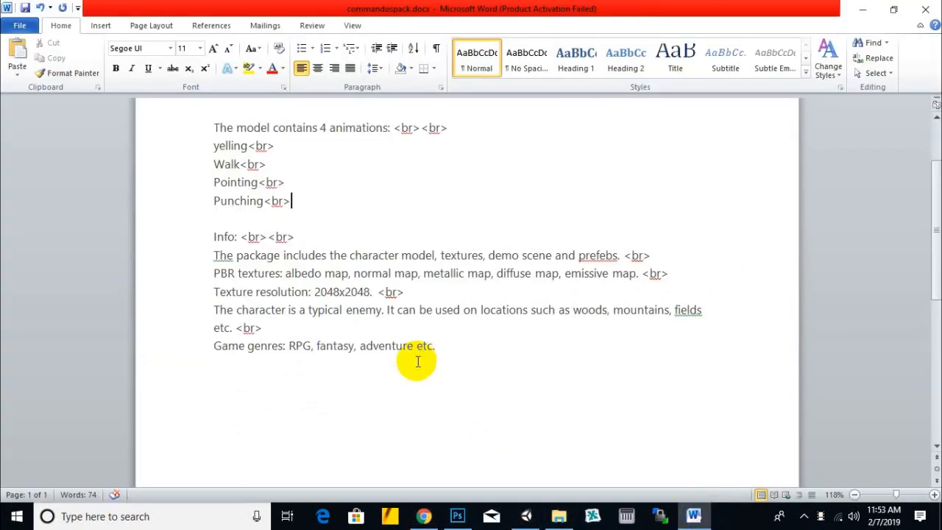
{"action": "left_click", "coordinate": [431, 402]}
{"action": "type", "text": "ch"}
{"action": "key", "text": "BackSpace"}
{"action": "key", "text": "BackSpace"}
{"action": "type", "text": "unity"}
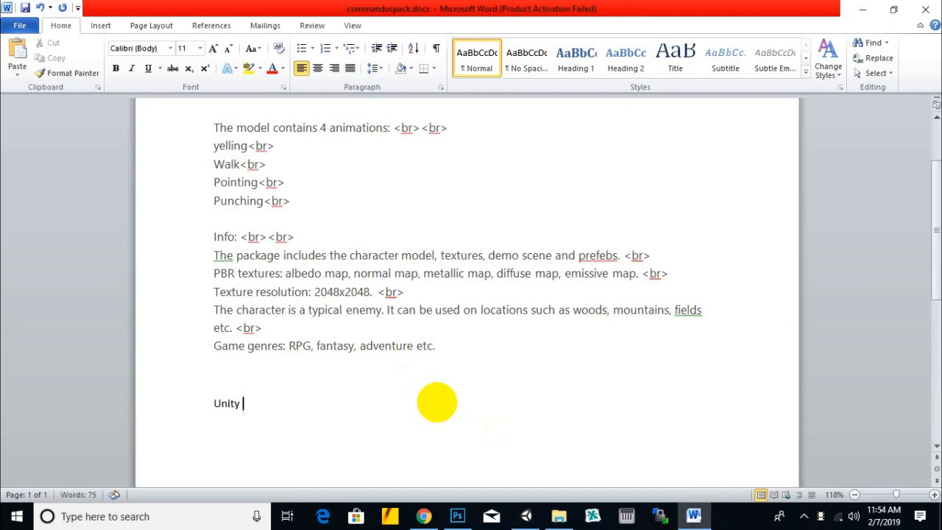
{"action": "key", "text": "BackSpace"}
{"action": "key", "text": "BackSpace"}
{"action": "key", "text": "BackSpace"}
{"action": "key", "text": "BackSpace"}
{"action": "key", "text": "BackSpace"}
{"action": "key", "text": "BackSpace"}
- Replace "Unity" on the last line below Game genres with "Mechanim ready character," as the first keyword
{"action": "type", "text": "e"}
{"action": "type", "text": "mechan"}
{"action": "type", "text": "im ready char"}
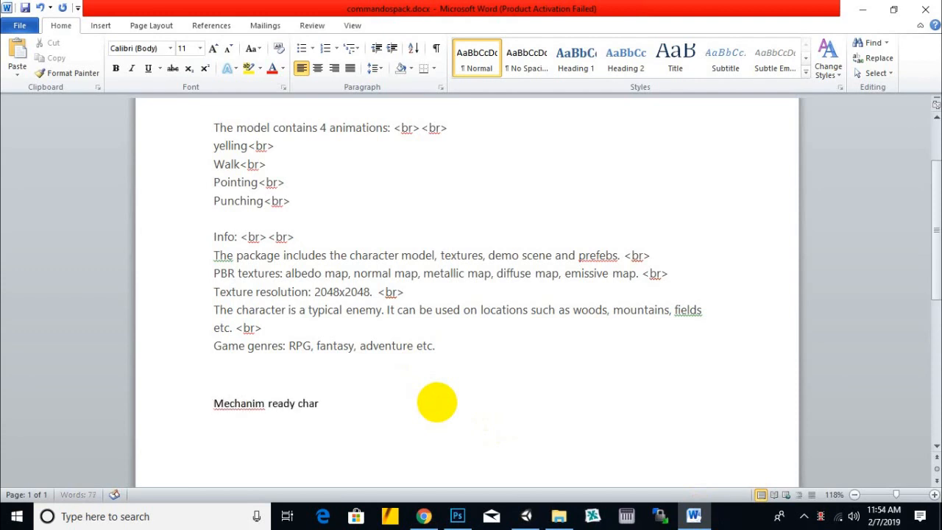
{"action": "type", "text": "acter."}
- Switch to Chrome, search the Asset Store for "mechanim", browse the listed assets and return to the Word document
{"action": "left_click", "coordinate": [424, 515]}
{"action": "left_click", "coordinate": [321, 106]}
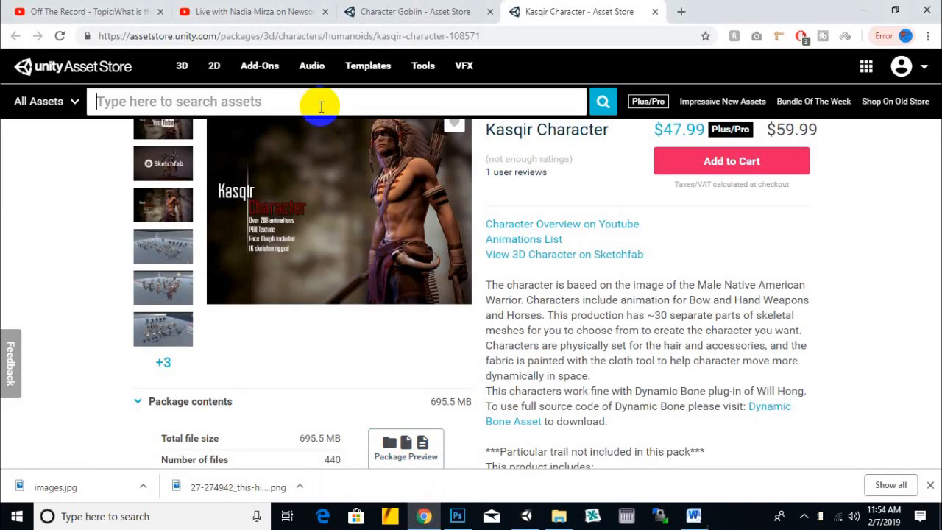
{"action": "type", "text": "mechan"}
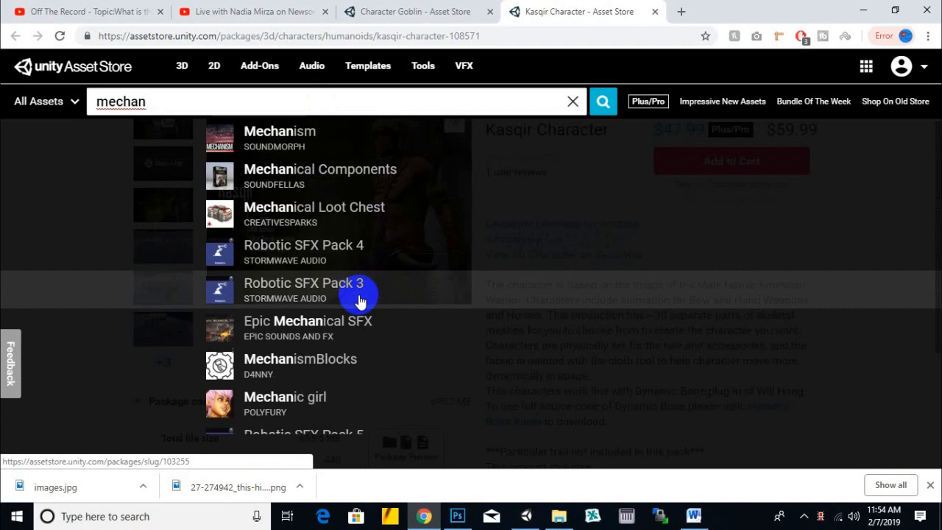
{"action": "type", "text": "im"}
{"action": "key", "text": "Return"}
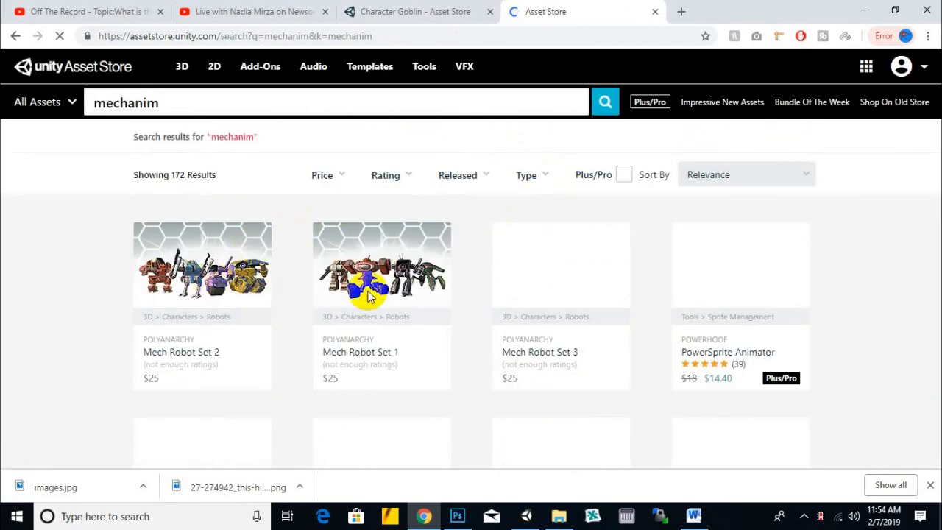
{"action": "scroll", "coordinate": [390, 294], "scroll_direction": "down", "scroll_amount": 2}
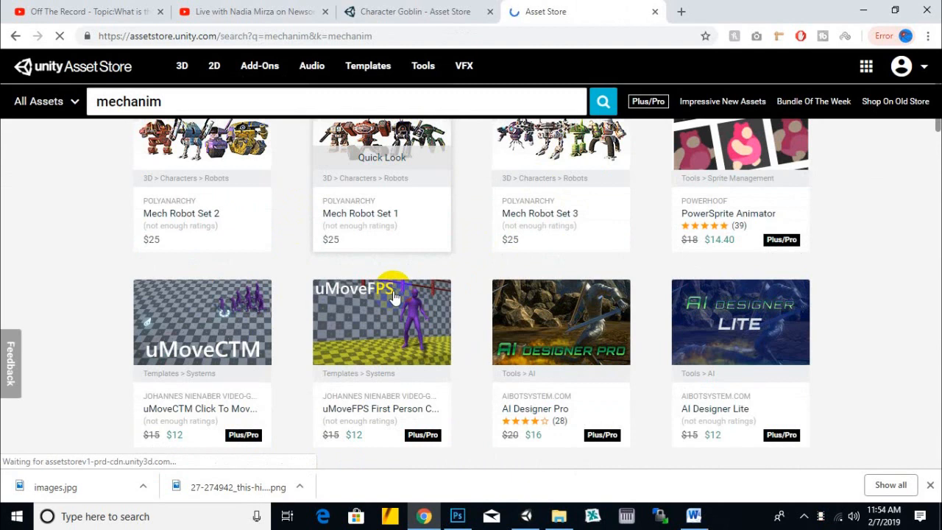
{"action": "scroll", "coordinate": [393, 294], "scroll_direction": "down", "scroll_amount": 2}
{"action": "scroll", "coordinate": [394, 298], "scroll_direction": "down", "scroll_amount": 2}
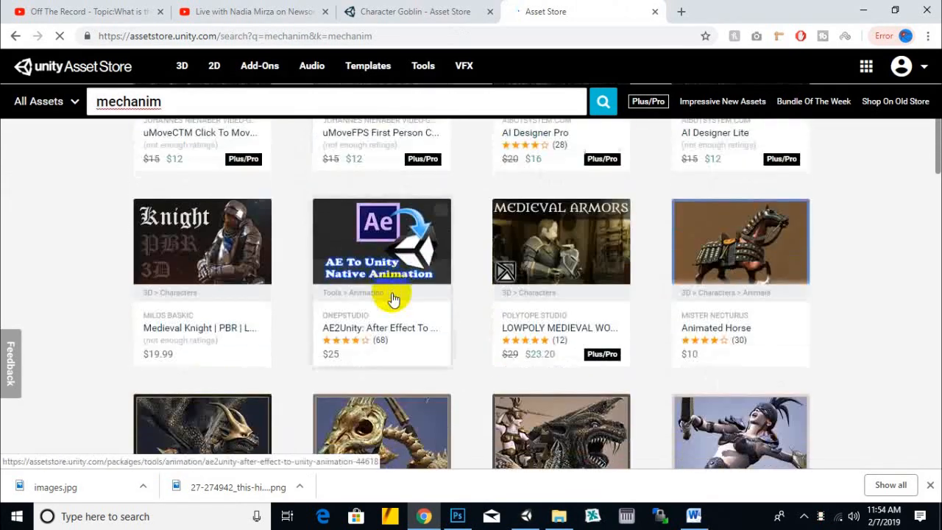
{"action": "scroll", "coordinate": [404, 304], "scroll_direction": "down", "scroll_amount": 4}
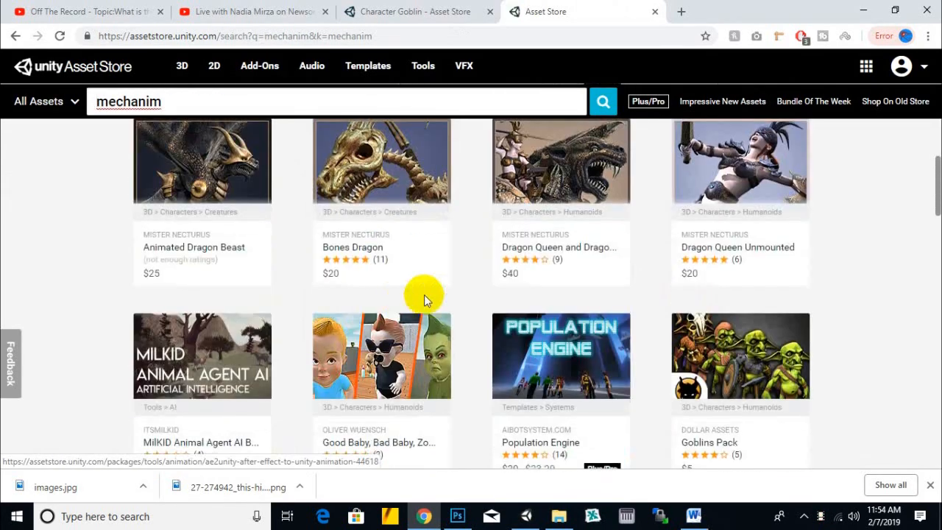
{"action": "left_click", "coordinate": [693, 515]}
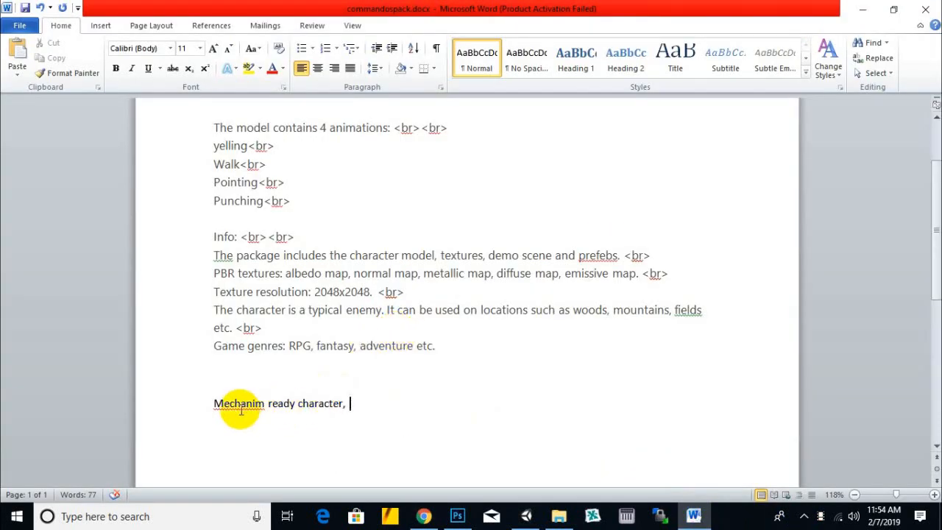
- Try replacing a letter in the word Mechanim with "a" and undo the change
{"action": "left_click_drag", "start_coordinate": [256, 402], "coordinate": [251, 403]}
{"action": "type", "text": "a"}
{"action": "key", "text": "ctrl+z"}
{"action": "key", "text": "ctrl+z"}
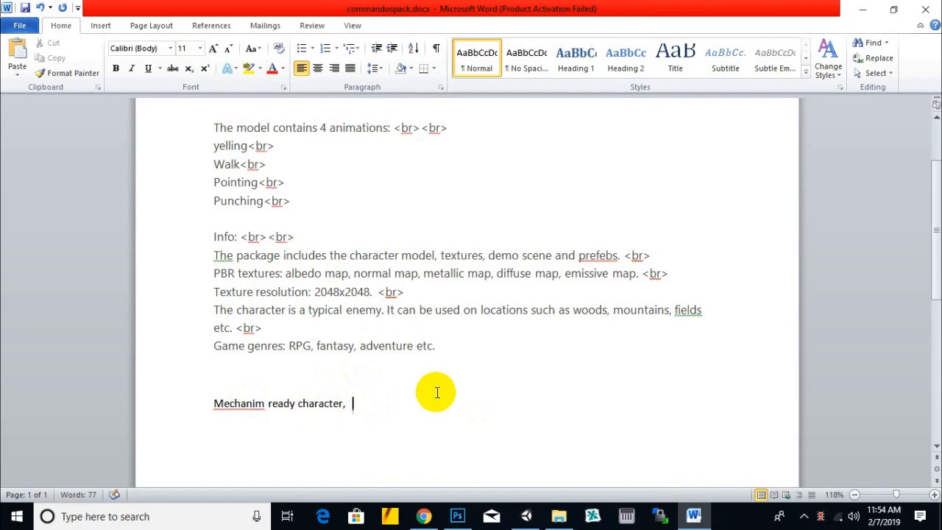
- Add "character rigged," after "Mechanim ready character," in the keyword line
{"action": "type", "text": "ch"}
{"action": "key", "text": "BackSpace"}
{"action": "key", "text": "BackSpace"}
{"action": "key", "text": "BackSpace"}
{"action": "type", "text": "ter rigged, character"}
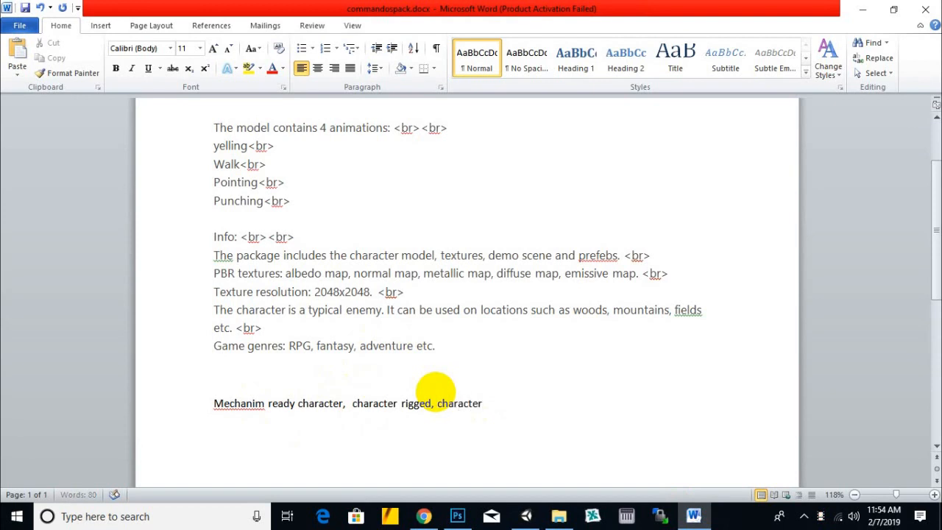
{"action": "type", "text": " skinned, animated character"}
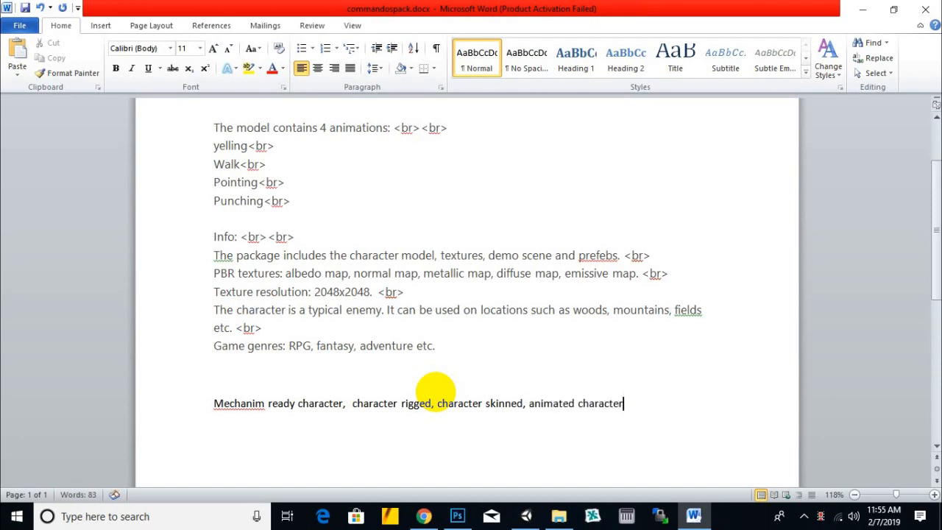
{"action": "type", "text": ", ready character,"}
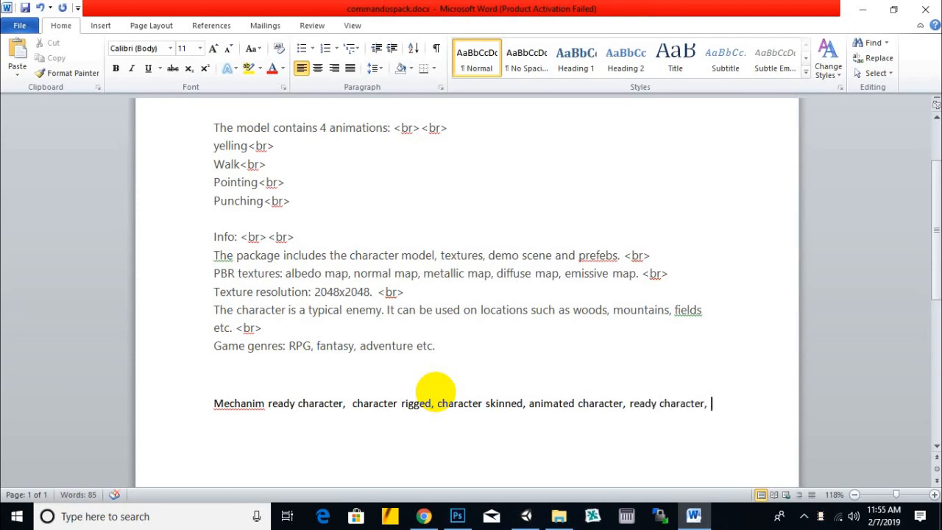
{"action": "type", "text": " enemy, enemy character"}
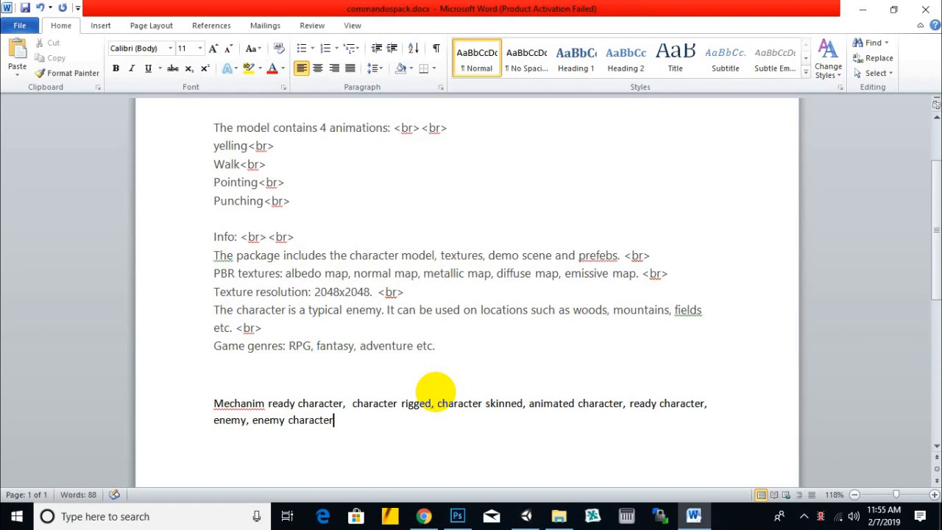
{"action": "type", "text": ", villion"}
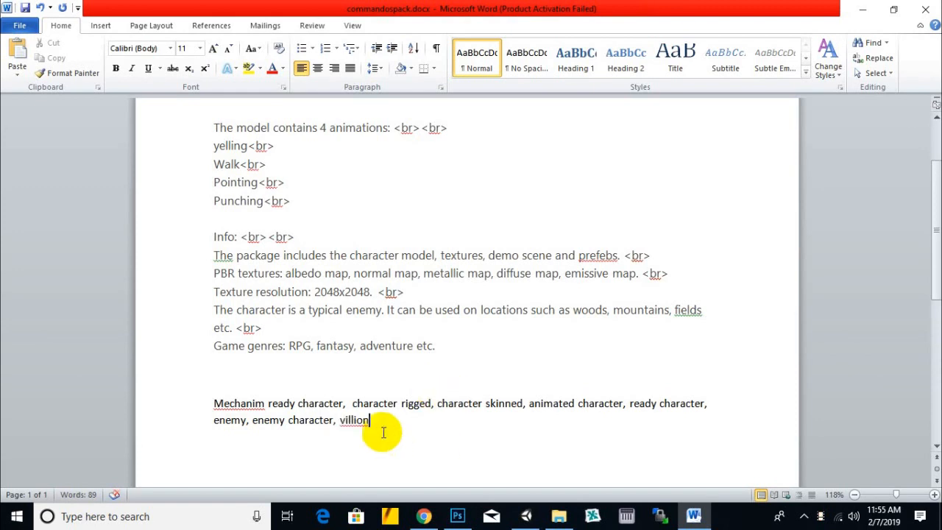
- Add the keywords "enemy, enemy character, villain" and correct the misspelled last word with the suggested spelling
{"action": "right_click", "coordinate": [354, 421]}
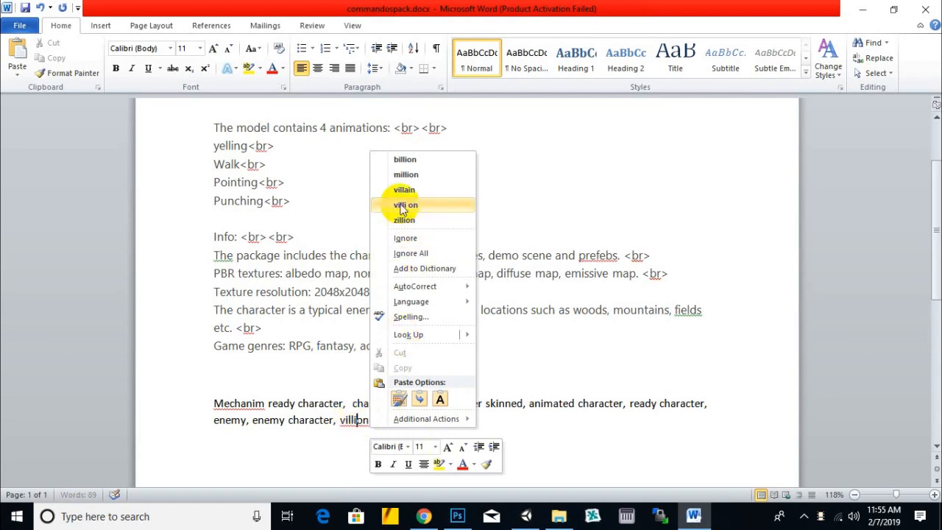
{"action": "left_click", "coordinate": [440, 189]}
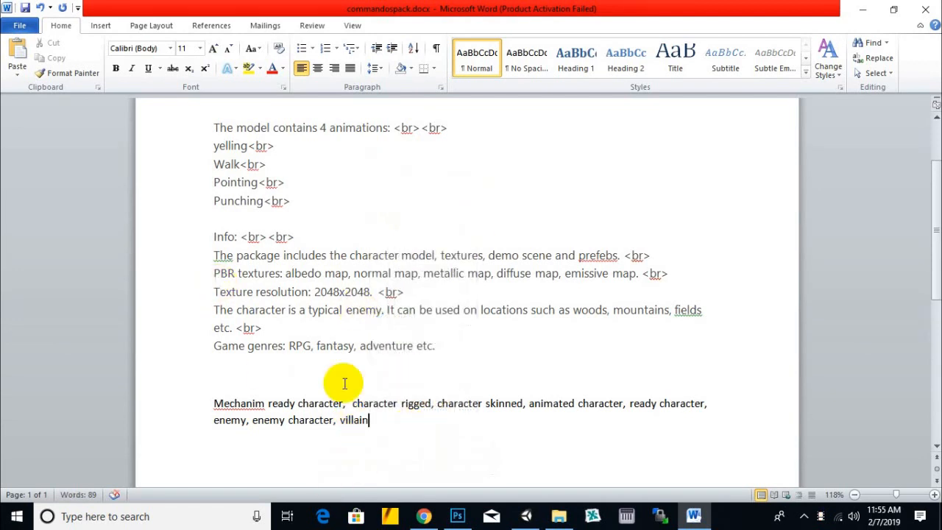
- Review the finished keyword line and the Jandoora description above it
{"action": "left_click_drag", "start_coordinate": [212, 403], "coordinate": [479, 435]}
{"action": "left_click", "coordinate": [479, 435]}
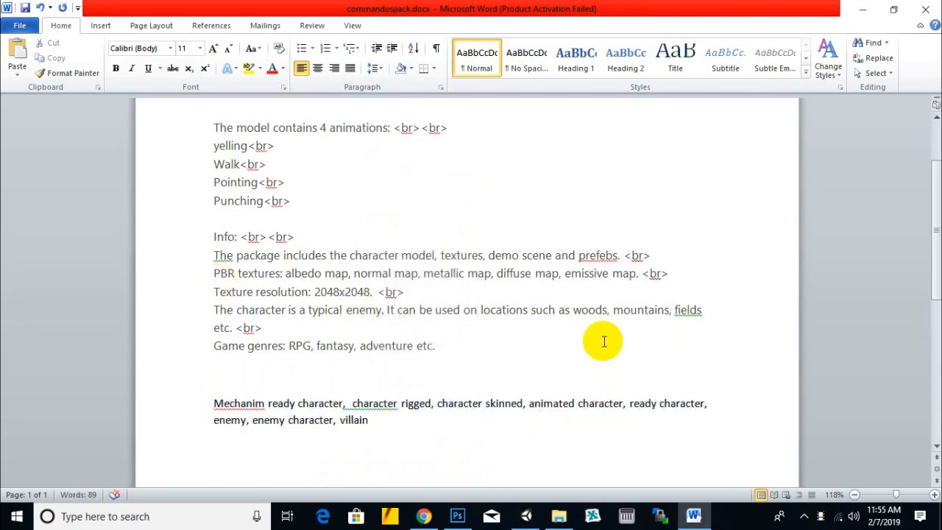
{"action": "scroll", "coordinate": [588, 340], "scroll_direction": "down", "scroll_amount": 2}
{"action": "scroll", "coordinate": [393, 291], "scroll_direction": "up", "scroll_amount": 3}
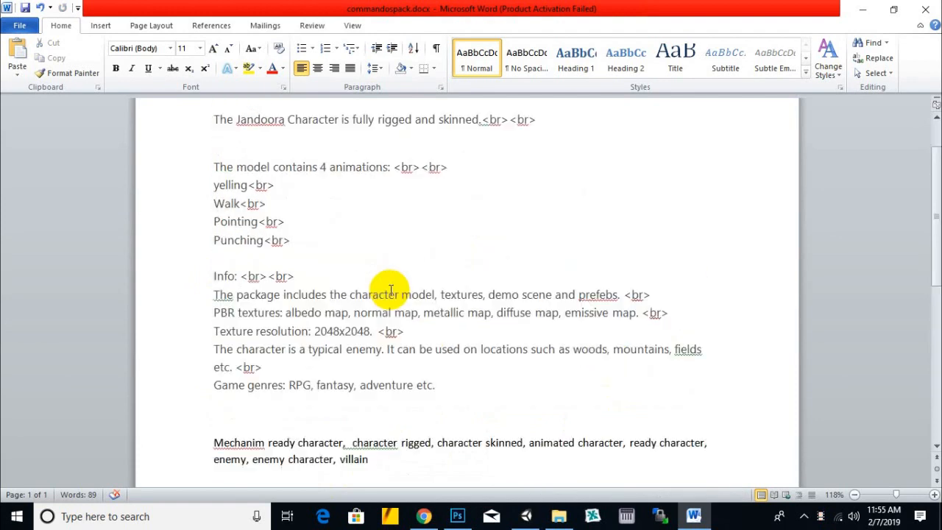
{"action": "scroll", "coordinate": [390, 289], "scroll_direction": "up", "scroll_amount": 2}
{"action": "left_click", "coordinate": [375, 266]}
{"action": "scroll", "coordinate": [374, 269], "scroll_direction": "down", "scroll_amount": 4}
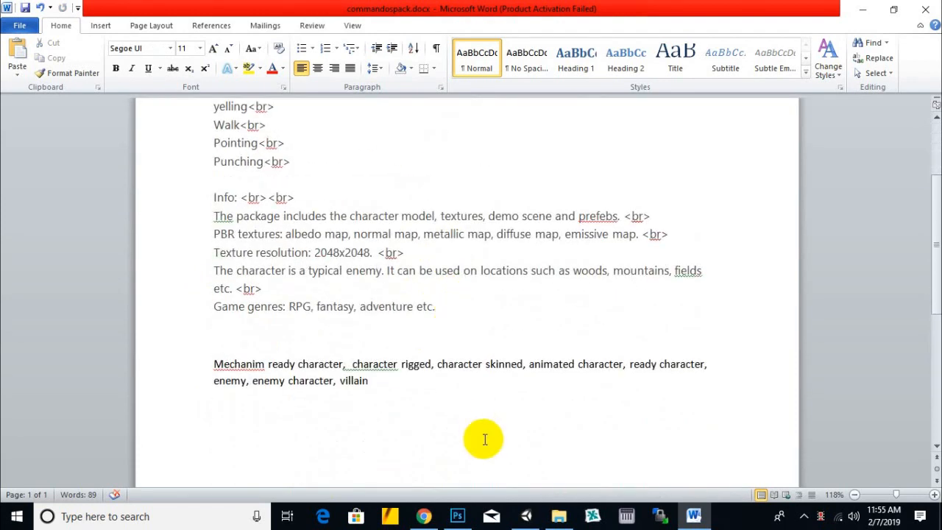
- Switch to Unity and search its built-in Asset Store for "asset store tools"
{"action": "left_click", "coordinate": [530, 514]}
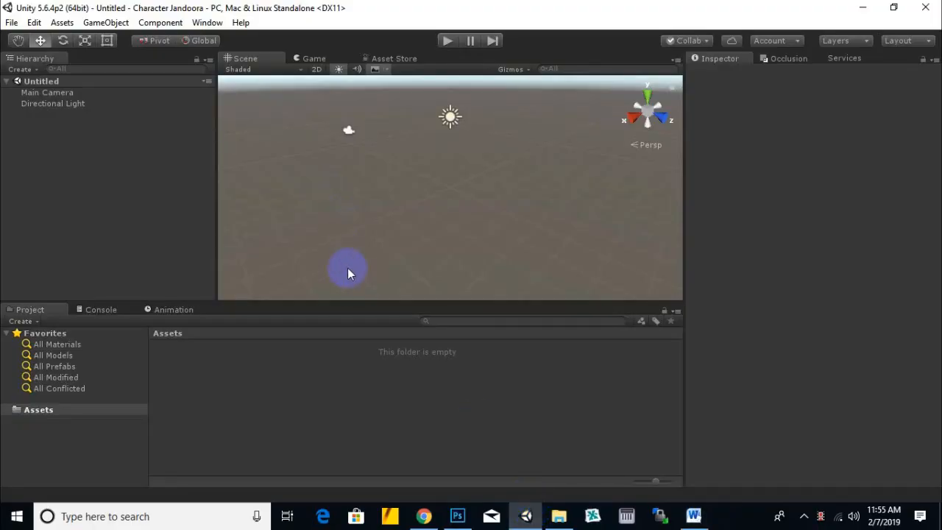
{"action": "left_click", "coordinate": [403, 60]}
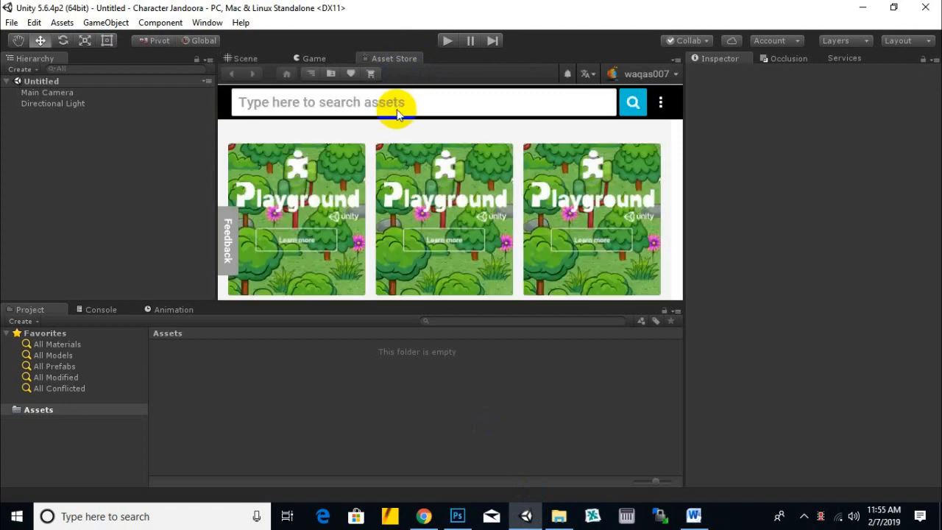
{"action": "type", "text": "ass"}
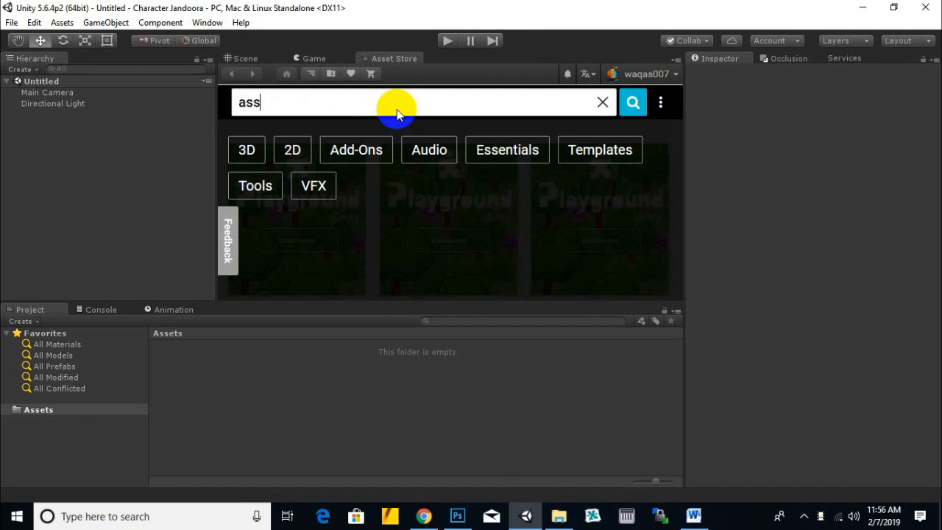
{"action": "type", "text": "et store tools"}
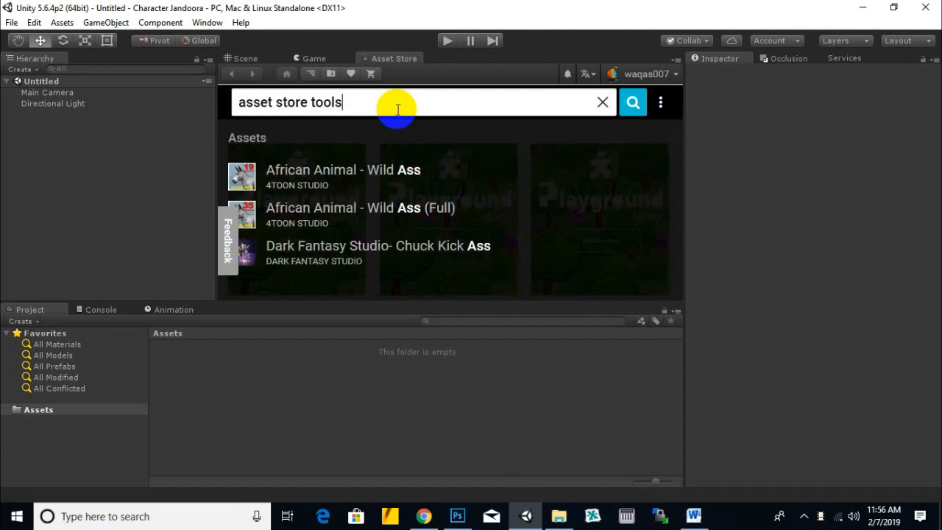
{"action": "left_click", "coordinate": [626, 113]}
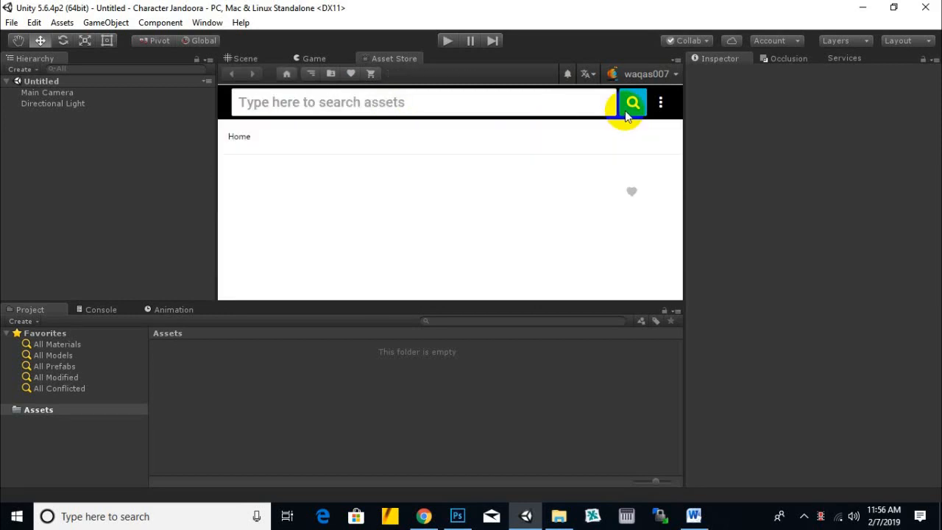
- Import the complete Asset Store Tools package, with all its Editor files, into the Character Jandoora project
{"action": "scroll", "coordinate": [476, 180], "scroll_direction": "down", "scroll_amount": 3}
{"action": "scroll", "coordinate": [475, 177], "scroll_direction": "down", "scroll_amount": 2}
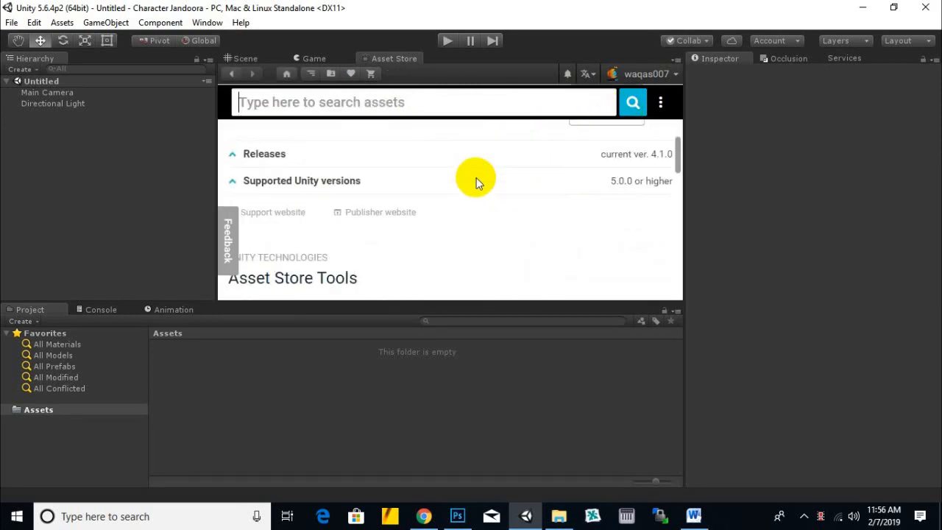
{"action": "scroll", "coordinate": [476, 181], "scroll_direction": "up", "scroll_amount": 5}
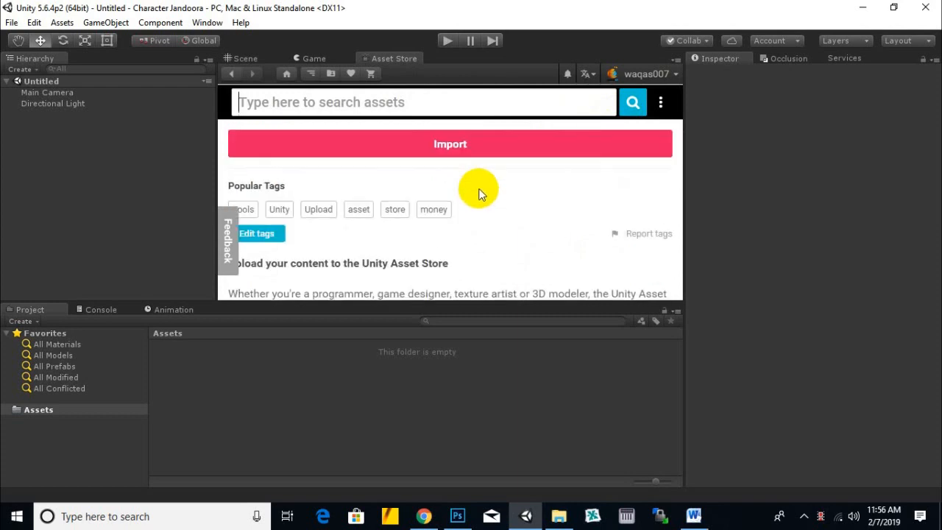
{"action": "left_click", "coordinate": [473, 215]}
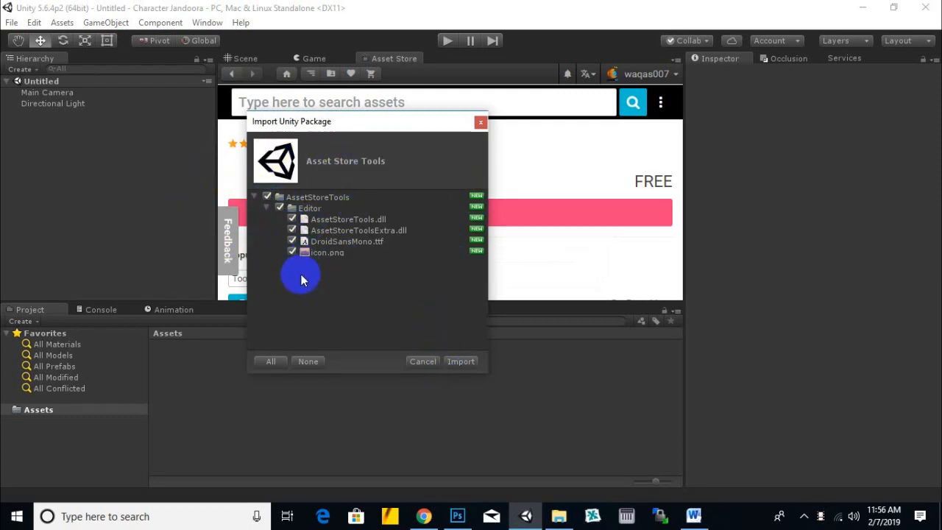
{"action": "left_click", "coordinate": [462, 362]}
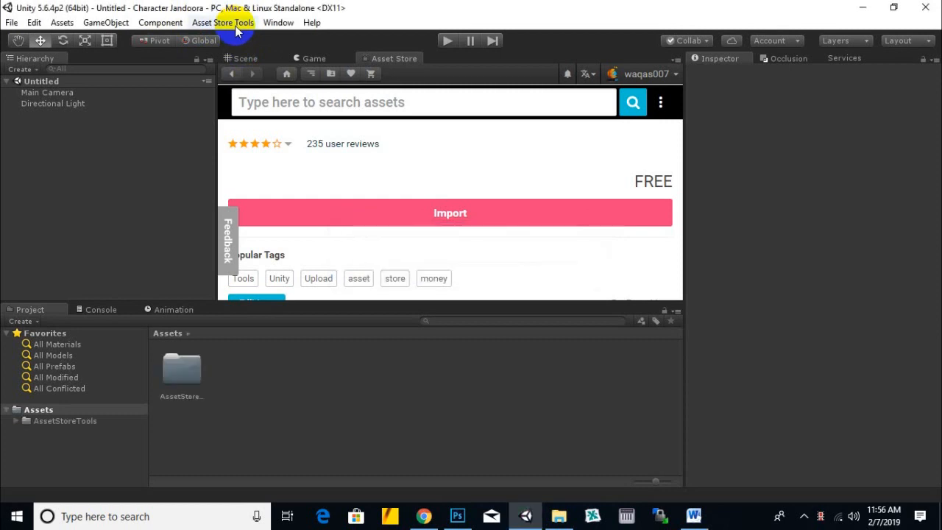
{"action": "left_click", "coordinate": [237, 30]}
{"action": "left_click", "coordinate": [465, 23]}
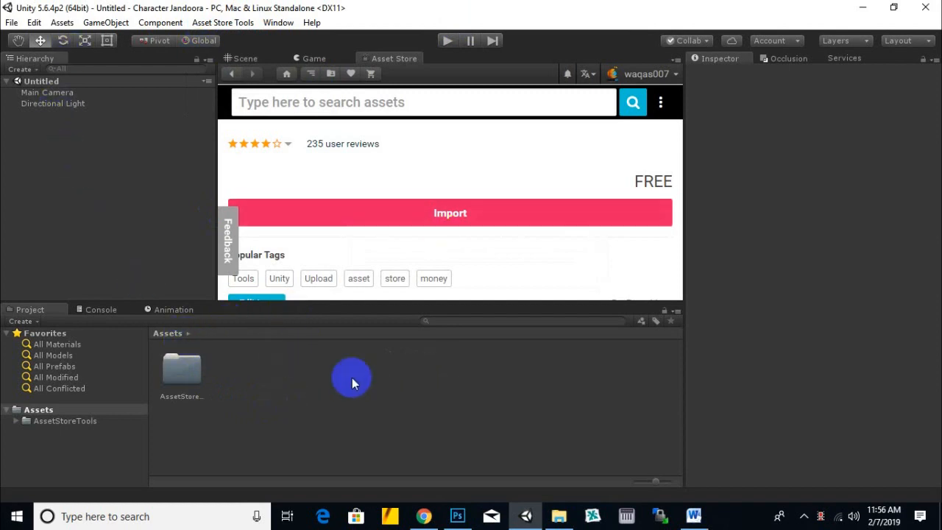
- Create a folder named Character Jandoora in Assets and open it
{"action": "right_click", "coordinate": [362, 404]}
{"action": "mouse_move", "coordinate": [400, 153]}
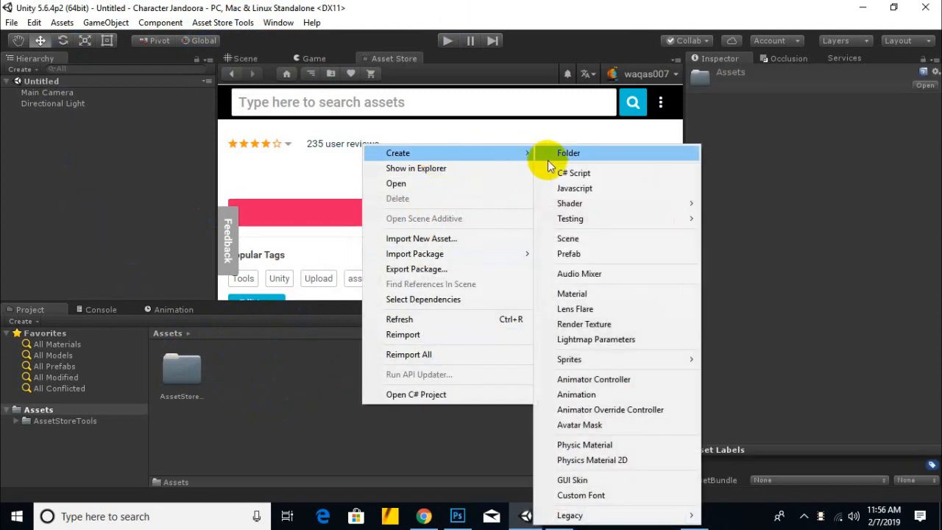
{"action": "left_click", "coordinate": [558, 154]}
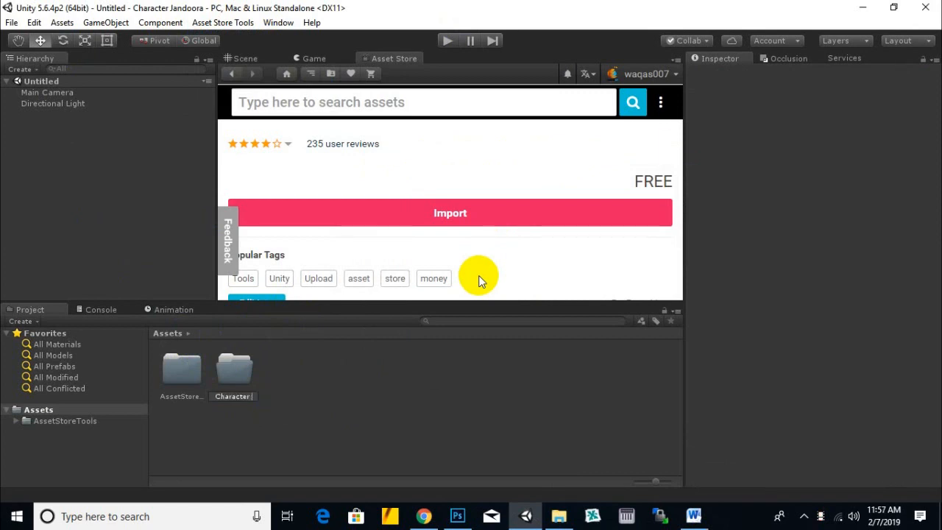
{"action": "type", "text": "Jandoora"}
{"action": "key", "text": "Return"}
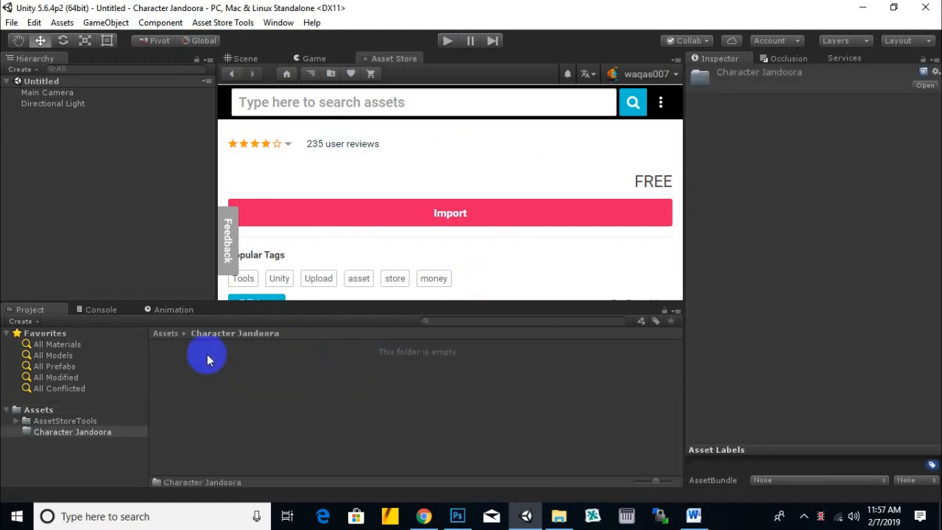
- Create a subfolder named textures inside the Character Jandoora folder
{"action": "right_click", "coordinate": [306, 412]}
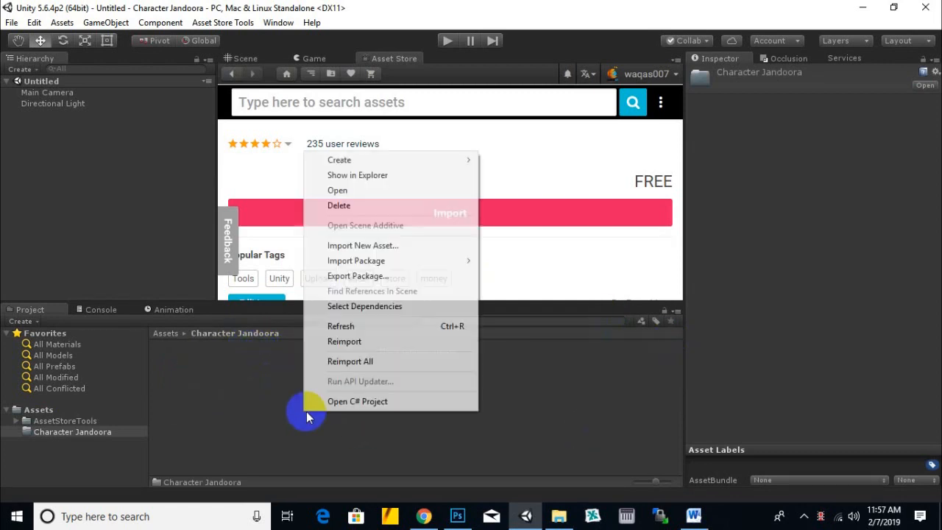
{"action": "left_click", "coordinate": [492, 162]}
{"action": "type", "text": "textures"}
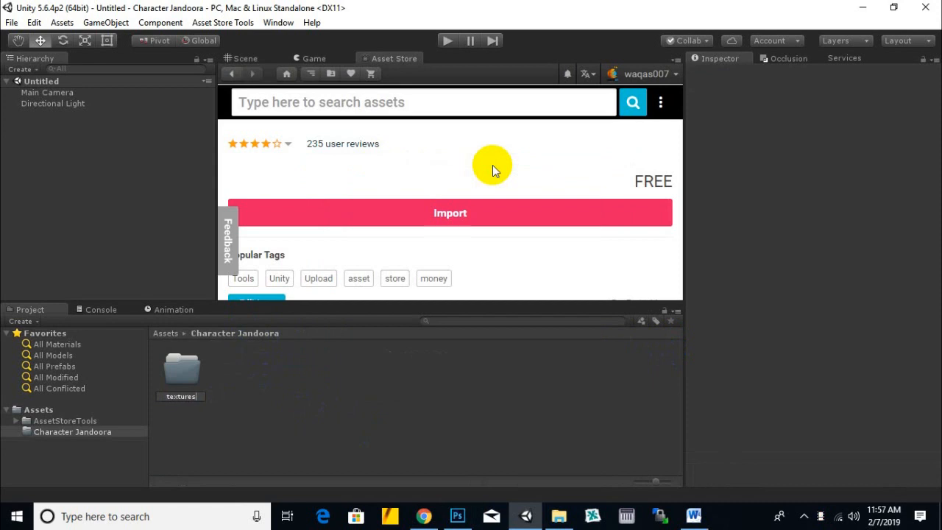
{"action": "key", "text": "Return"}
- Create a subfolder named materials inside the Character Jandoora folder
{"action": "right_click", "coordinate": [442, 379]}
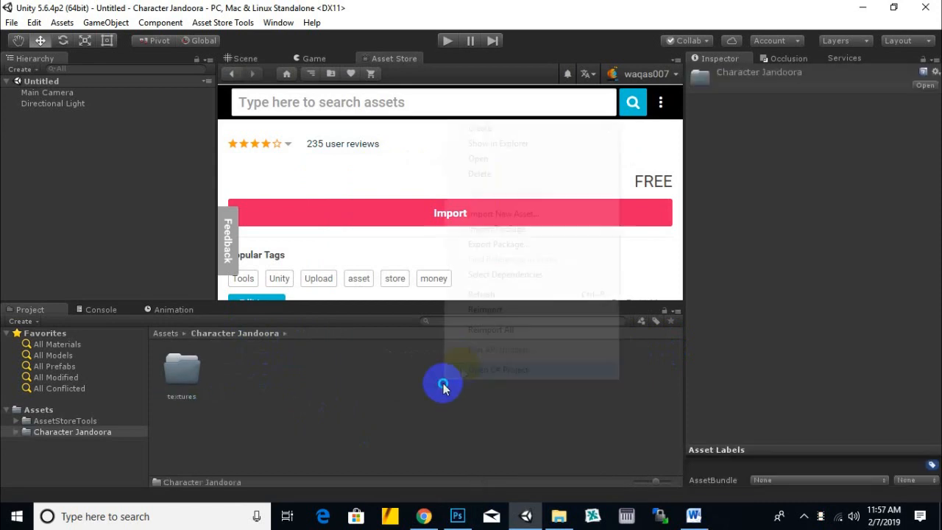
{"action": "mouse_move", "coordinate": [532, 130]}
{"action": "left_click", "coordinate": [632, 131]}
{"action": "type", "text": "materials"}
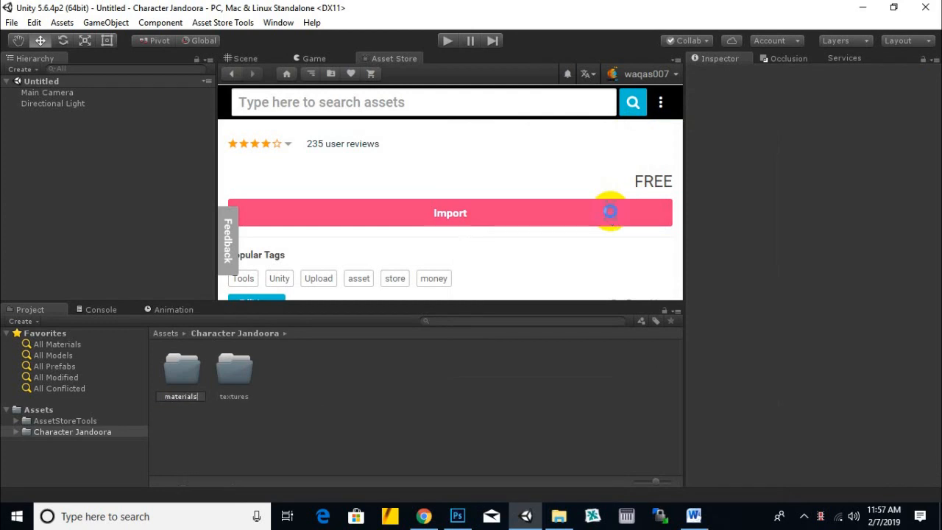
{"action": "key", "text": "Return"}
- Create a subfolder named 3dmodels inside the Character Jandoora folder
{"action": "right_click", "coordinate": [442, 359]}
{"action": "mouse_move", "coordinate": [526, 107]}
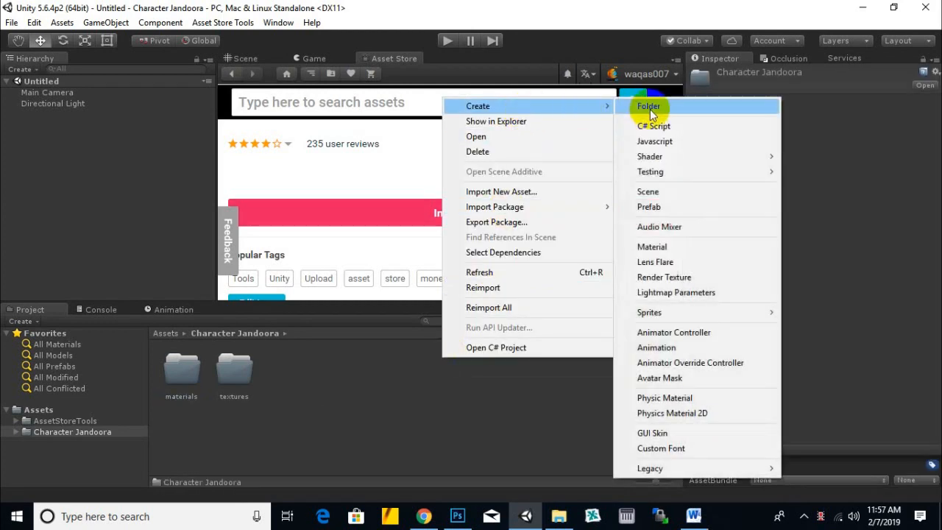
{"action": "left_click", "coordinate": [649, 110]}
{"action": "type", "text": "3dmodels"}
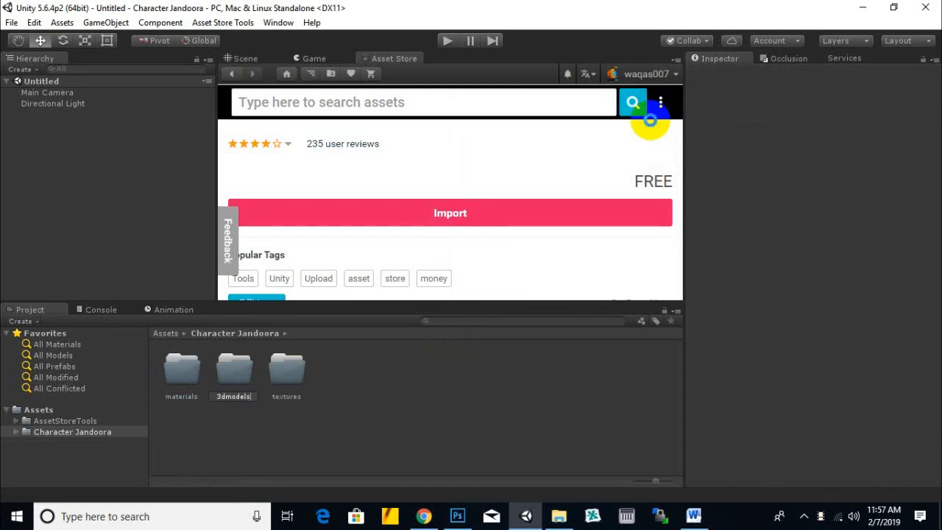
{"action": "key", "text": "Return"}
- Create a subfolder named prefebs inside the Character Jandoora folder
{"action": "left_click", "coordinate": [385, 371]}
{"action": "right_click", "coordinate": [385, 371]}
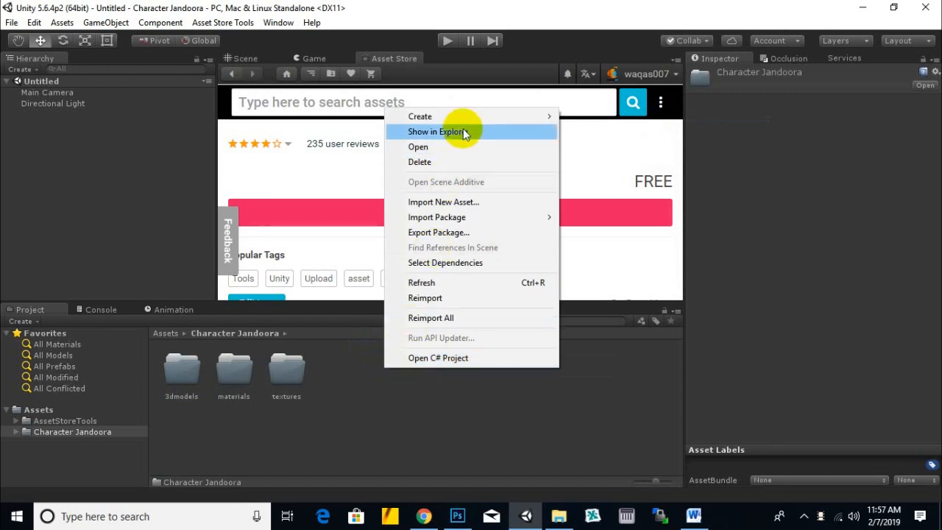
{"action": "mouse_move", "coordinate": [543, 120]}
{"action": "left_click", "coordinate": [579, 115]}
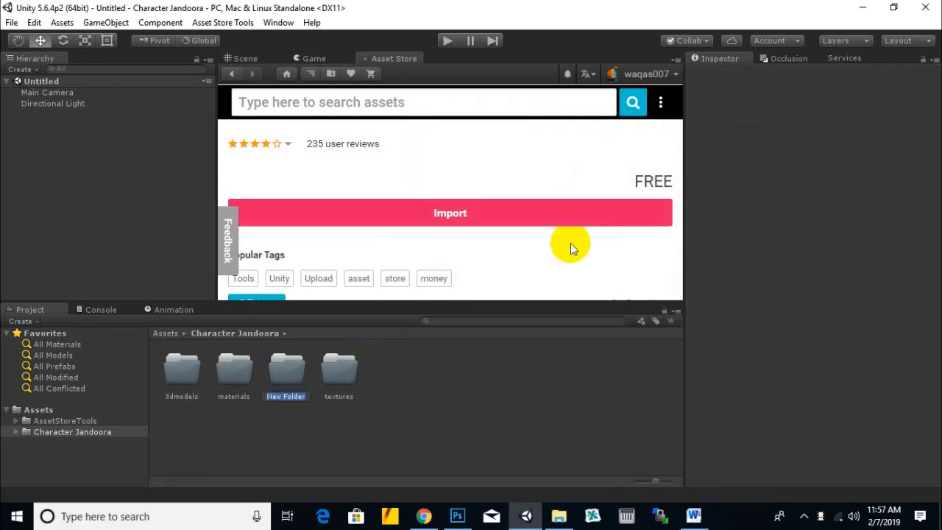
{"action": "type", "text": "prefebs"}
{"action": "key", "text": "Return"}
- Create a subfolder named scenes inside the Character Jandoora folder
{"action": "right_click", "coordinate": [437, 433]}
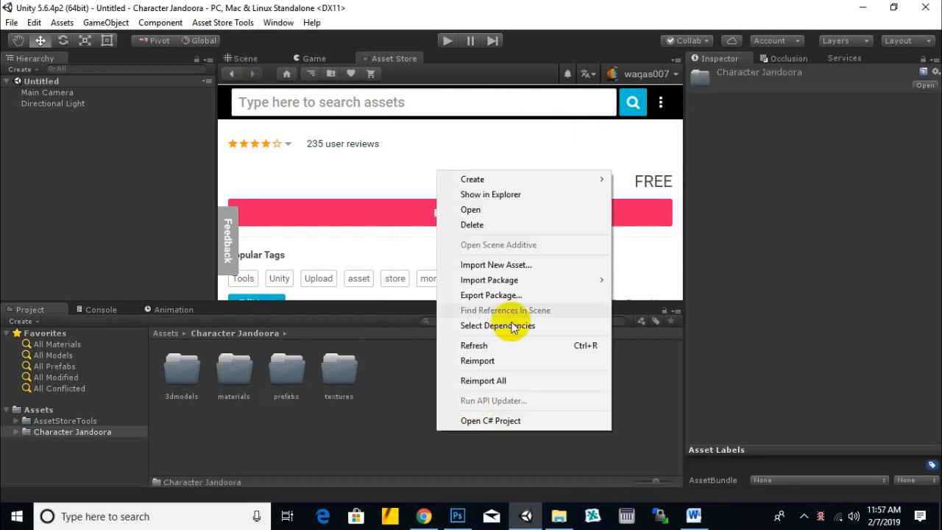
{"action": "mouse_move", "coordinate": [540, 182]}
{"action": "left_click", "coordinate": [629, 158]}
{"action": "type", "text": "scenes"}
{"action": "key", "text": "Return"}
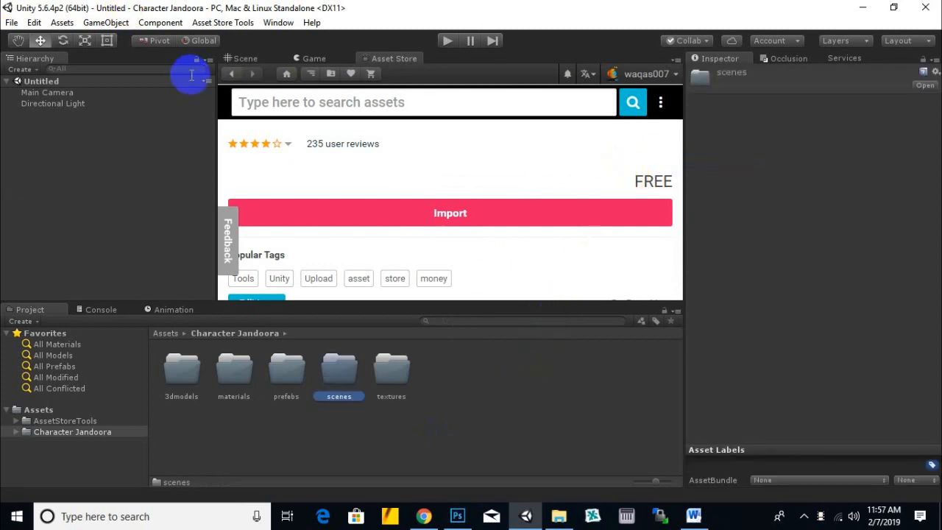
- Show the Scene view and save the current scene as demoscene in the scenes subfolder of Character Jandoora
{"action": "left_click", "coordinate": [241, 58]}
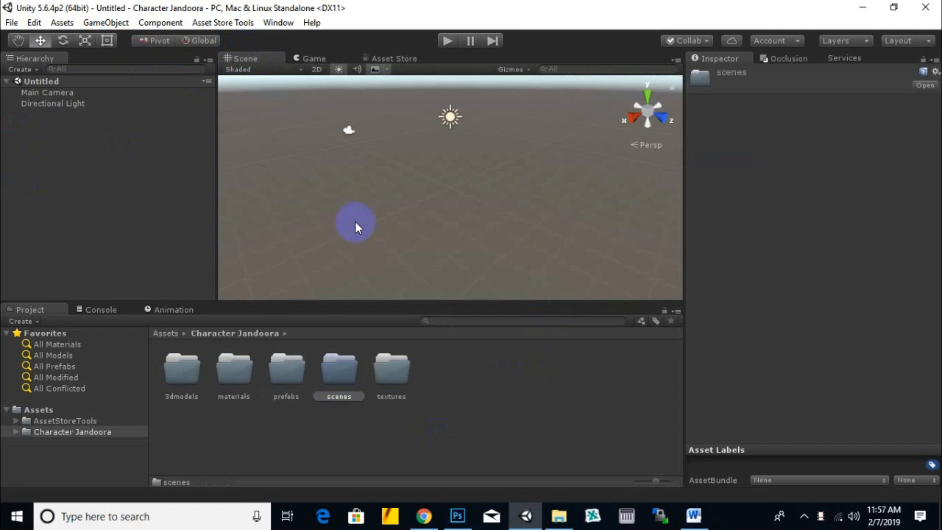
{"action": "key", "text": "ctrl+s"}
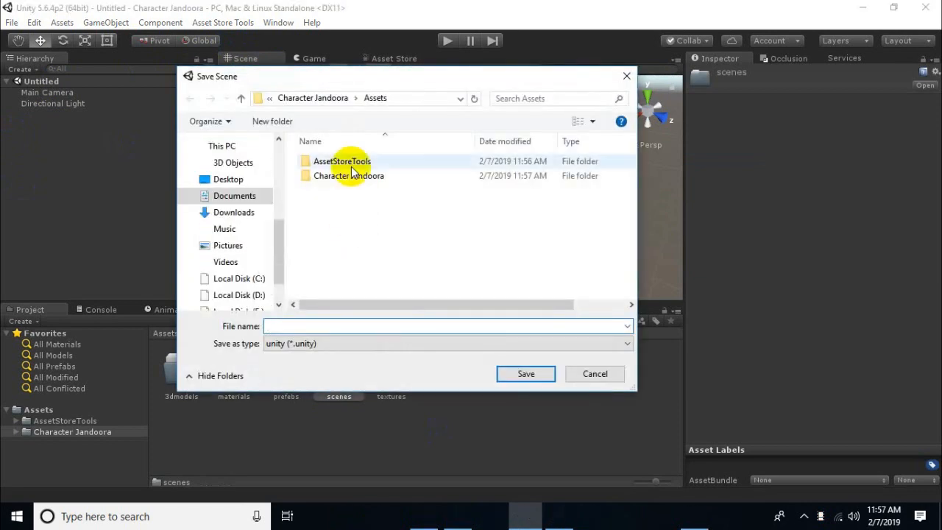
{"action": "double_click", "coordinate": [361, 177]}
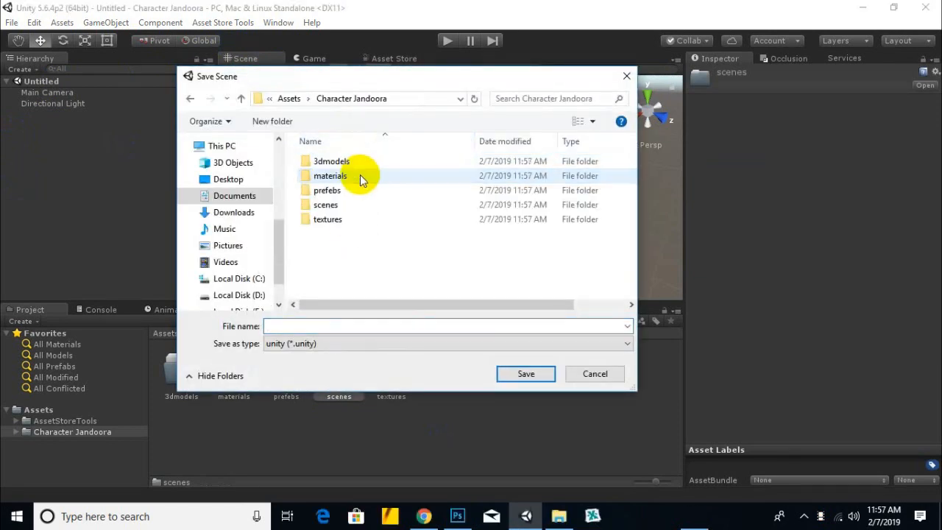
{"action": "double_click", "coordinate": [326, 204]}
{"action": "left_click", "coordinate": [346, 326]}
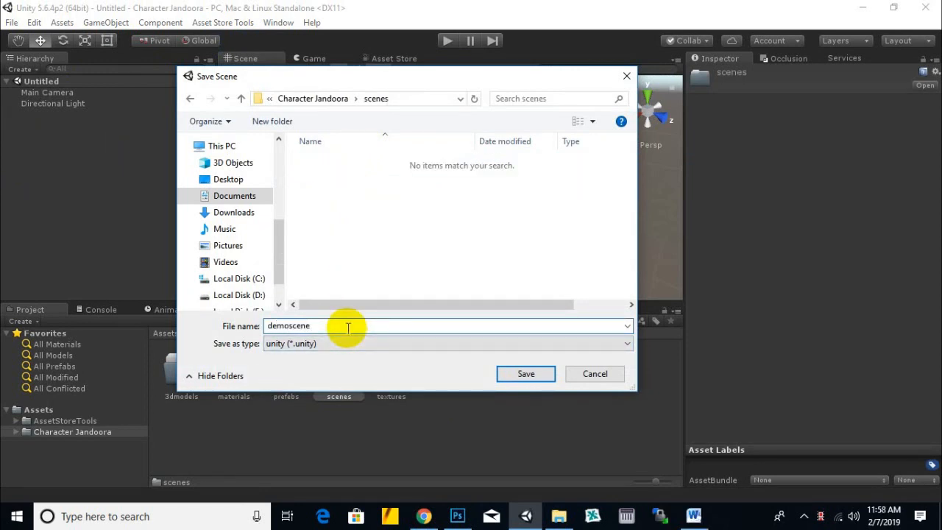
{"action": "left_click", "coordinate": [526, 373]}
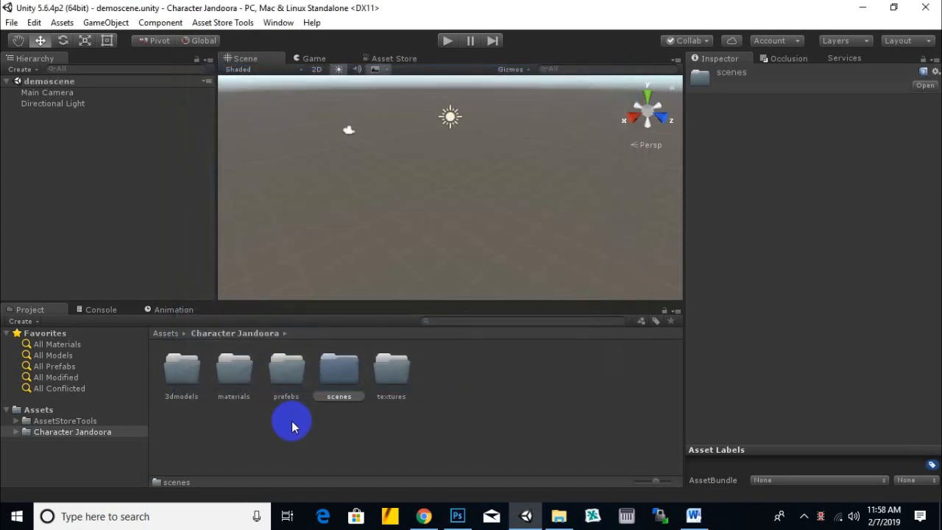
{"action": "scroll", "coordinate": [405, 237], "scroll_direction": "down", "scroll_amount": 1}
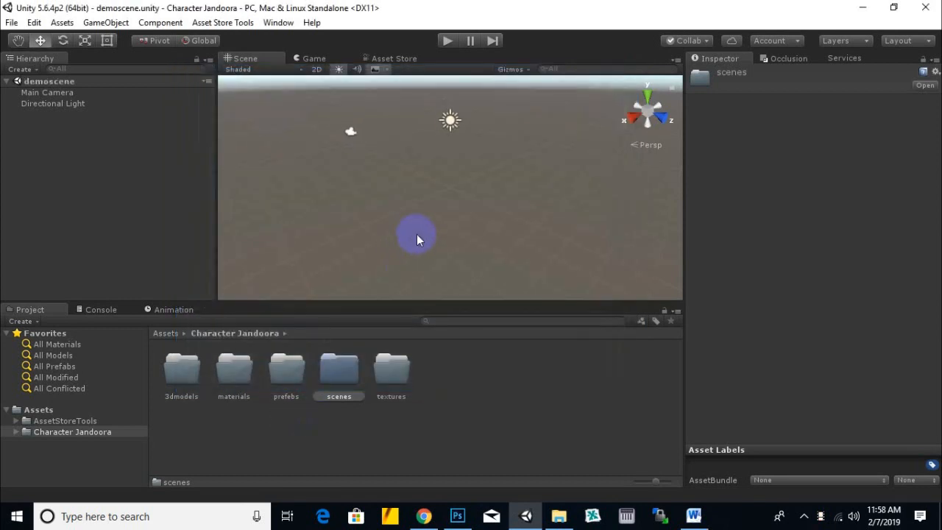
{"action": "left_click", "coordinate": [308, 413]}
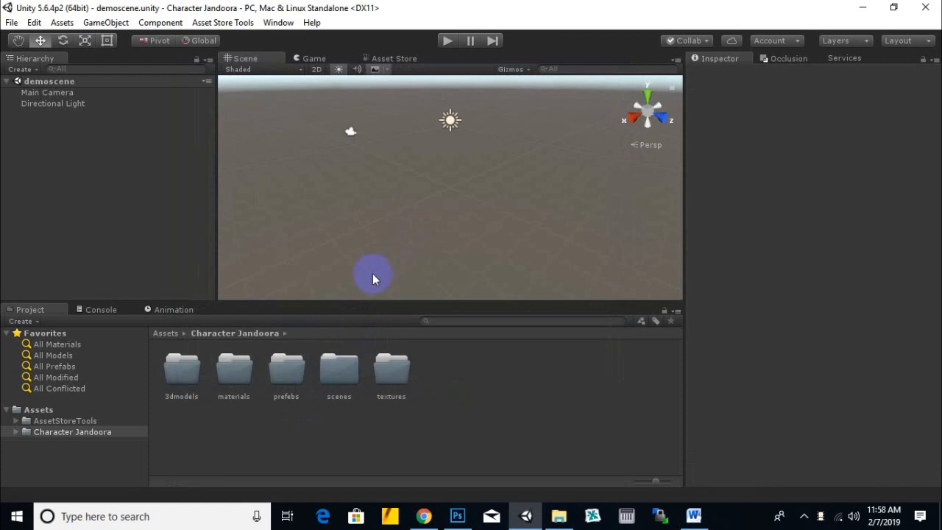
- Switch to File Explorer and review the FBX models and JPG screenshots in the jandoora folder
{"action": "left_click", "coordinate": [561, 515]}
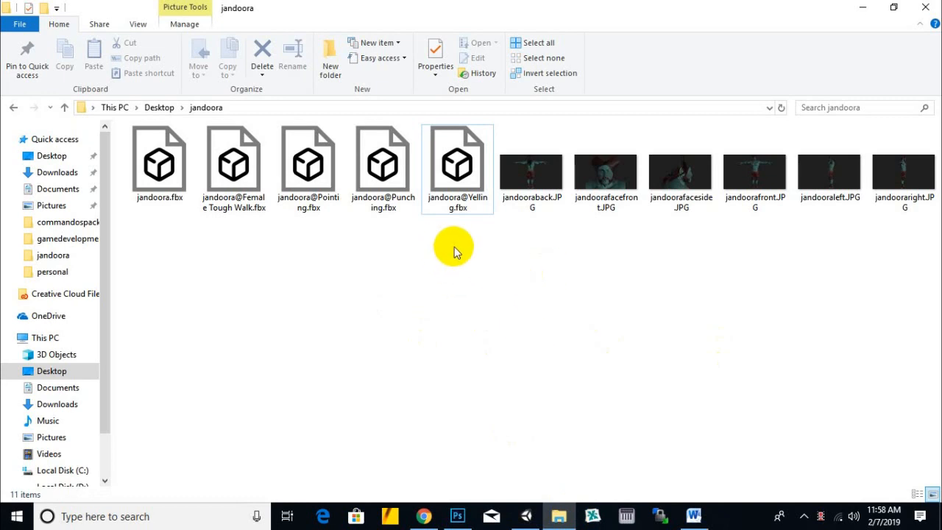
{"action": "left_click_drag", "start_coordinate": [457, 249], "coordinate": [156, 173]}
{"action": "left_click", "coordinate": [420, 309]}
{"action": "left_click_drag", "start_coordinate": [525, 227], "coordinate": [929, 193]}
{"action": "left_click", "coordinate": [620, 290]}
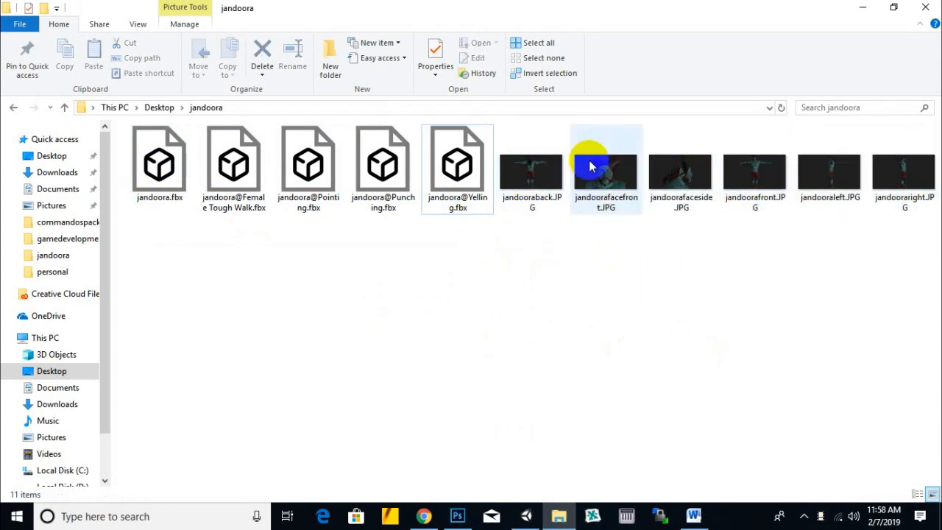
- Switch to Chrome and examine the preview image on the Character Goblin page of the Asset Store
{"action": "left_click", "coordinate": [423, 516]}
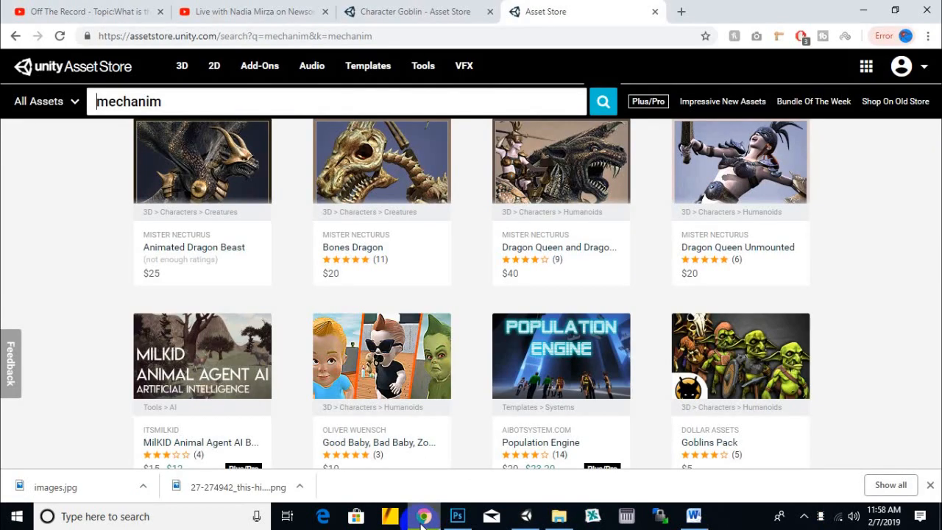
{"action": "scroll", "coordinate": [445, 253], "scroll_direction": "up", "scroll_amount": 5}
{"action": "scroll", "coordinate": [488, 213], "scroll_direction": "up", "scroll_amount": 5}
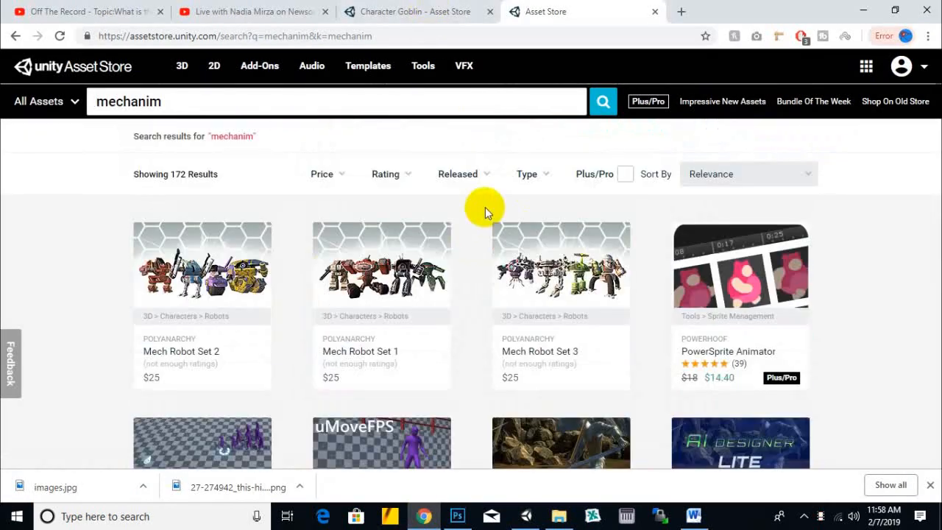
{"action": "left_click", "coordinate": [412, 11]}
{"action": "scroll", "coordinate": [620, 209], "scroll_direction": "up", "scroll_amount": 5}
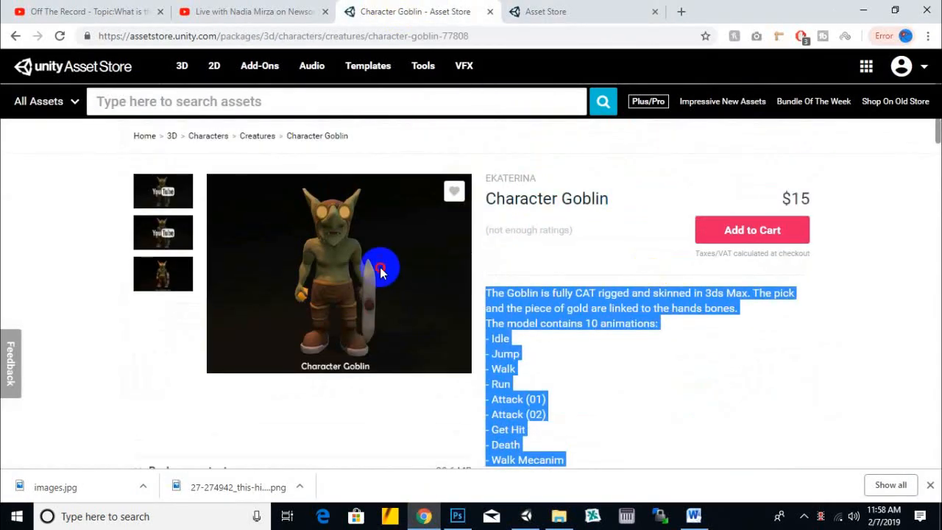
{"action": "right_click", "coordinate": [354, 262]}
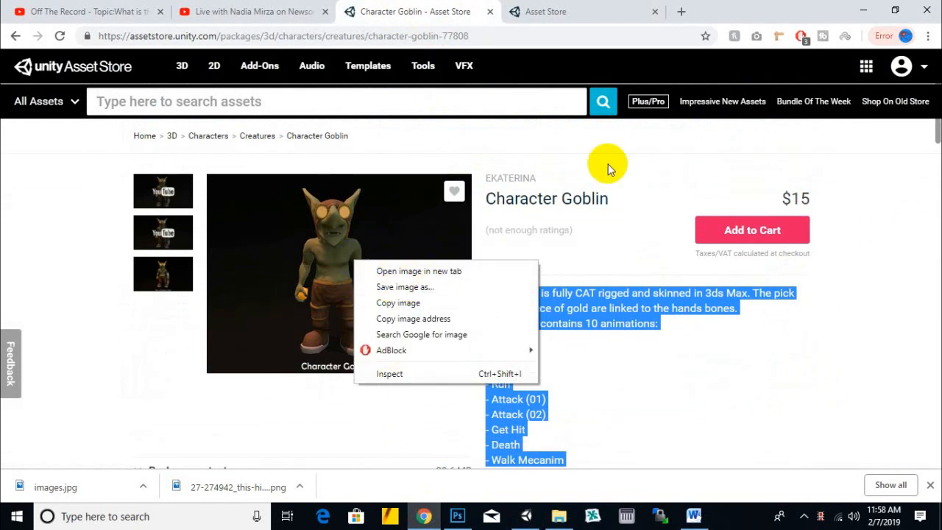
{"action": "left_click", "coordinate": [347, 305]}
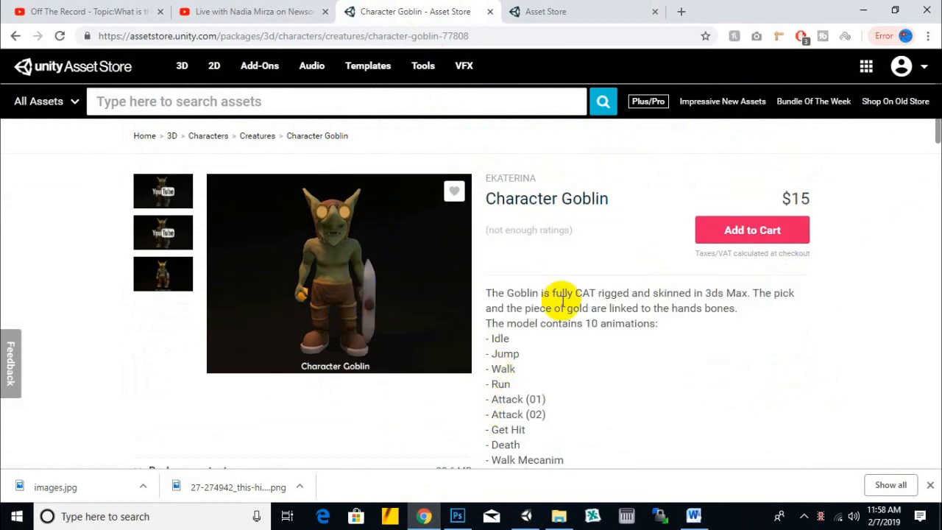
- Switch to Photoshop and check the pixel width and height of the character screenshot in the Image Size settings
{"action": "left_click", "coordinate": [457, 516]}
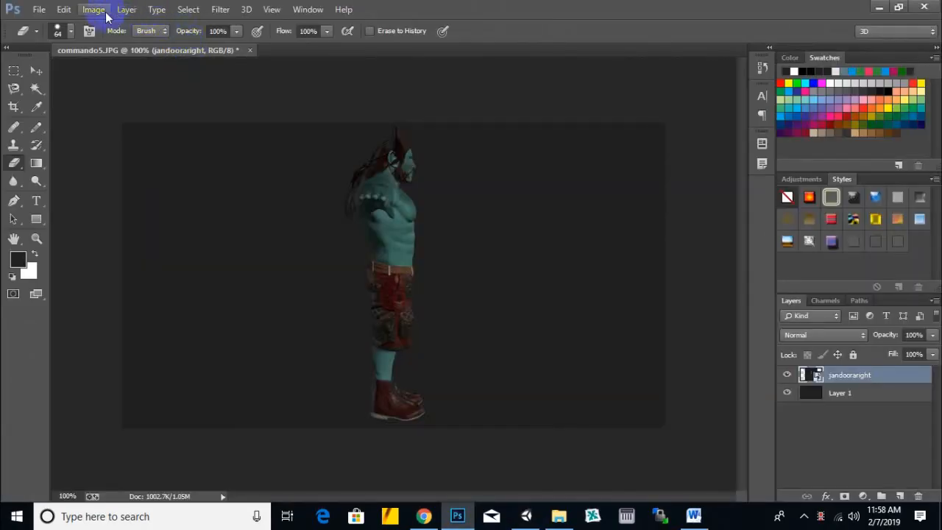
{"action": "left_click", "coordinate": [94, 9]}
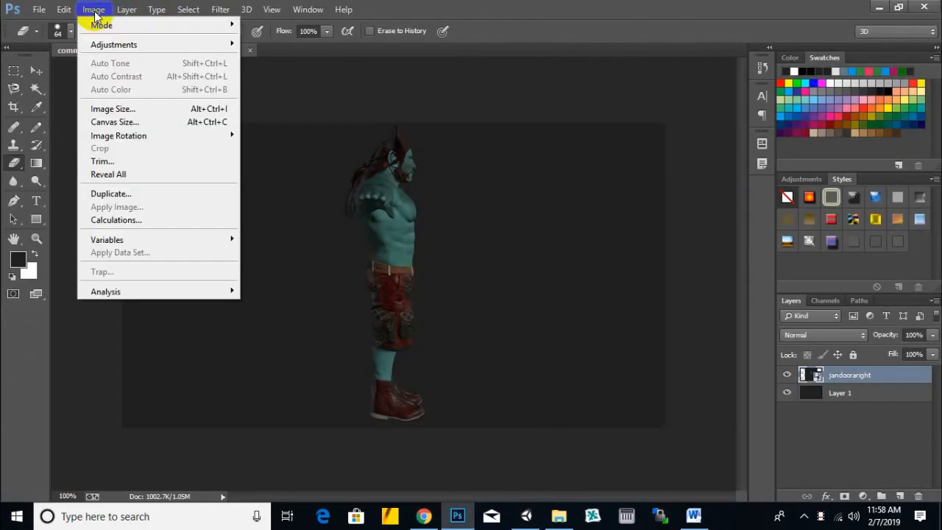
{"action": "left_click", "coordinate": [92, 109]}
{"action": "left_click", "coordinate": [531, 266]}
{"action": "left_click_drag", "start_coordinate": [537, 285], "coordinate": [494, 265]}
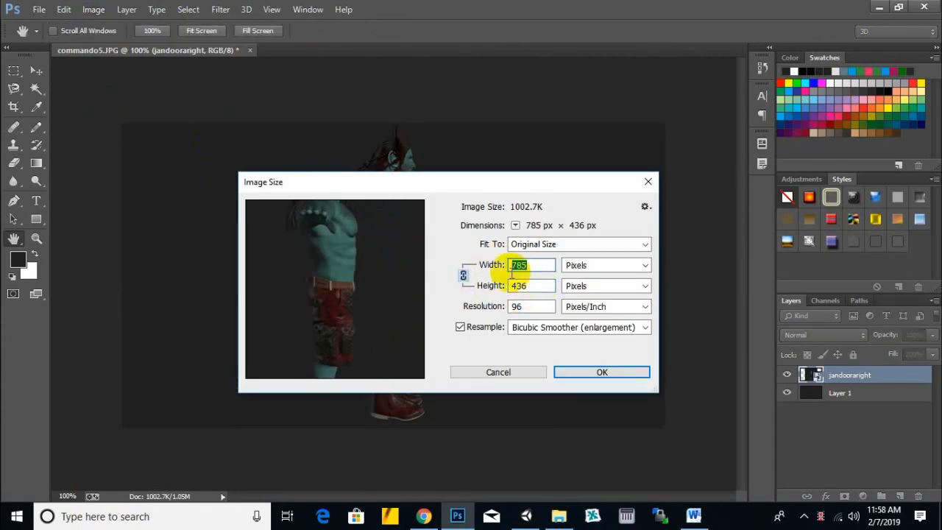
{"action": "left_click_drag", "start_coordinate": [557, 184], "coordinate": [582, 172]}
{"action": "left_click", "coordinate": [670, 168]}
{"action": "key", "text": "e"}
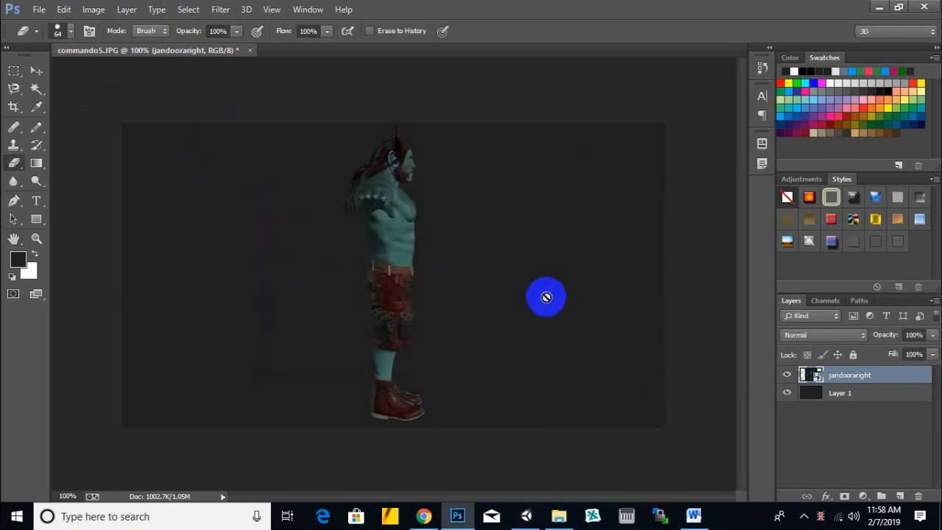
{"action": "left_click", "coordinate": [36, 70]}
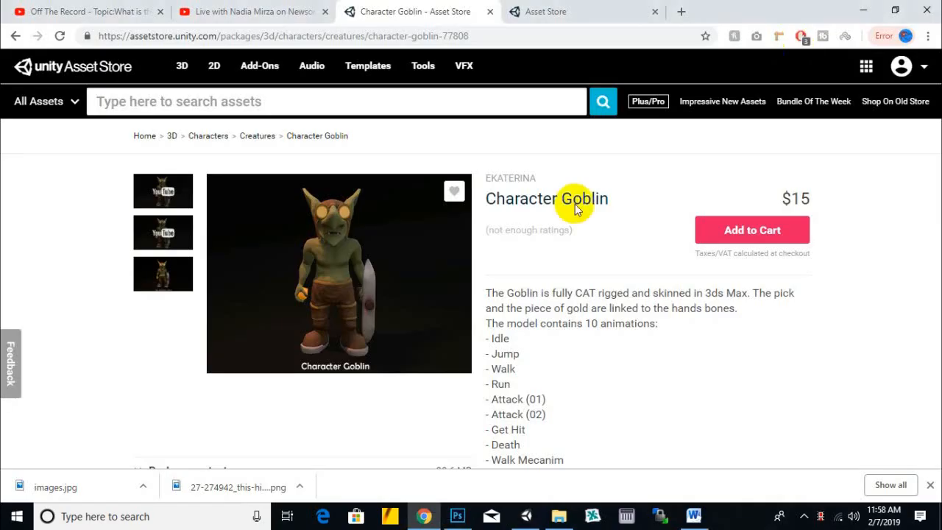
- Return to the Character Goblin page in Chrome and review its description and package contents
{"action": "left_click", "coordinate": [878, 6]}
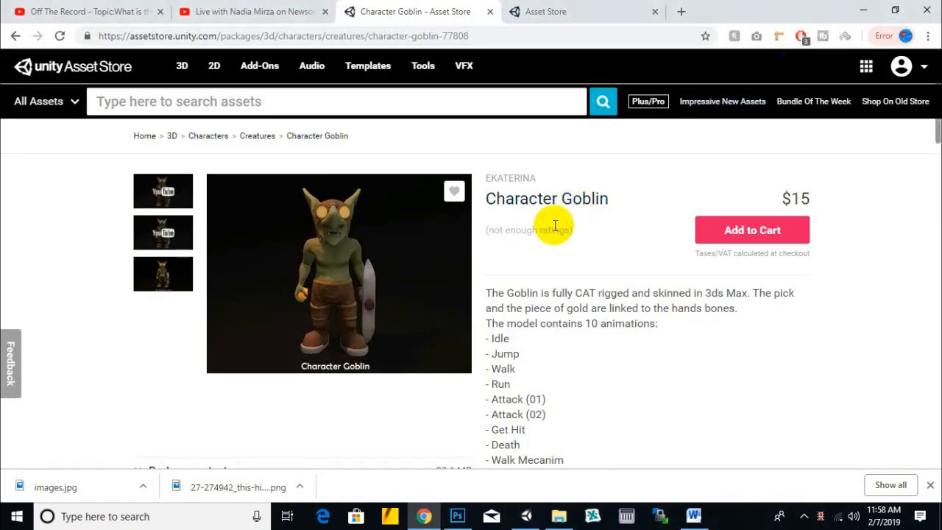
{"action": "scroll", "coordinate": [567, 306], "scroll_direction": "down", "scroll_amount": 2}
{"action": "scroll", "coordinate": [640, 295], "scroll_direction": "down", "scroll_amount": 2}
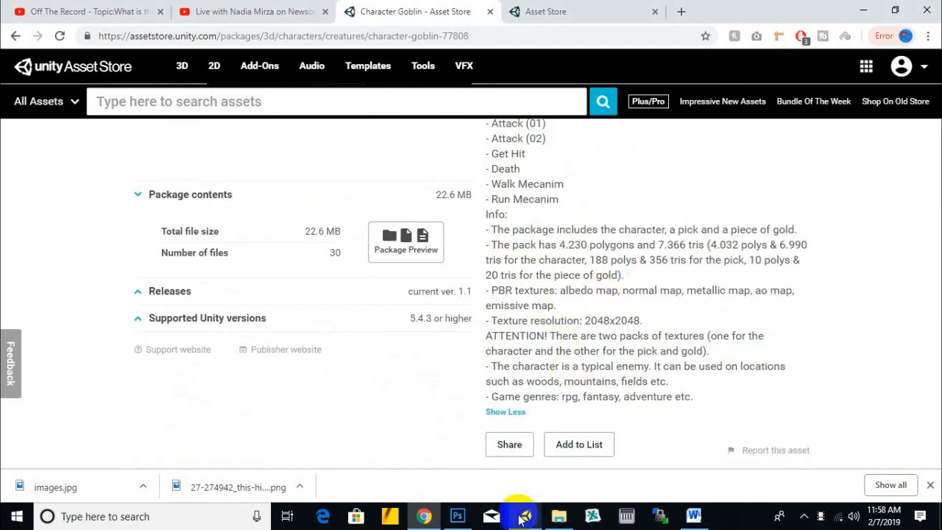
- Bring the five jandoora FBX files from the desktop jandoora folder into the 3dmodels folder of the Unity project
{"action": "left_click", "coordinate": [558, 516]}
{"action": "left_click_drag", "start_coordinate": [471, 269], "coordinate": [166, 167]}
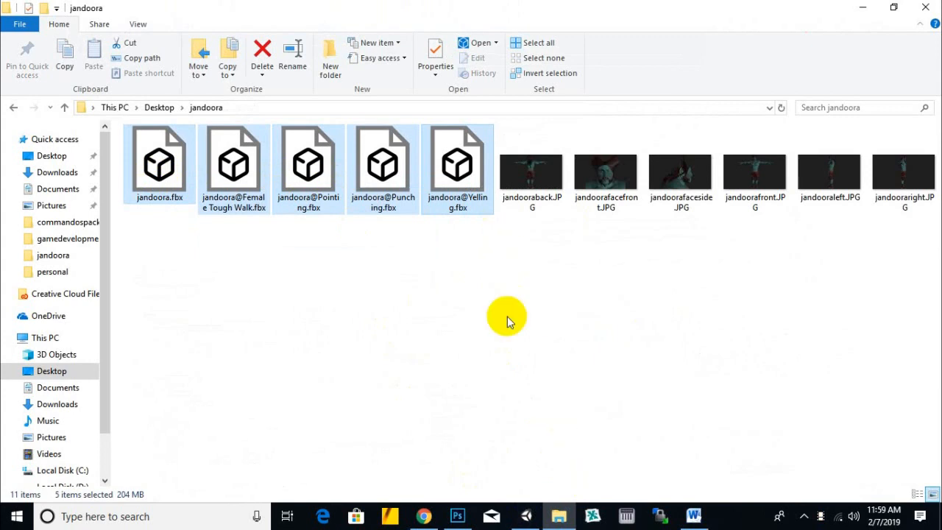
{"action": "left_click_drag", "start_coordinate": [457, 208], "coordinate": [336, 421]}
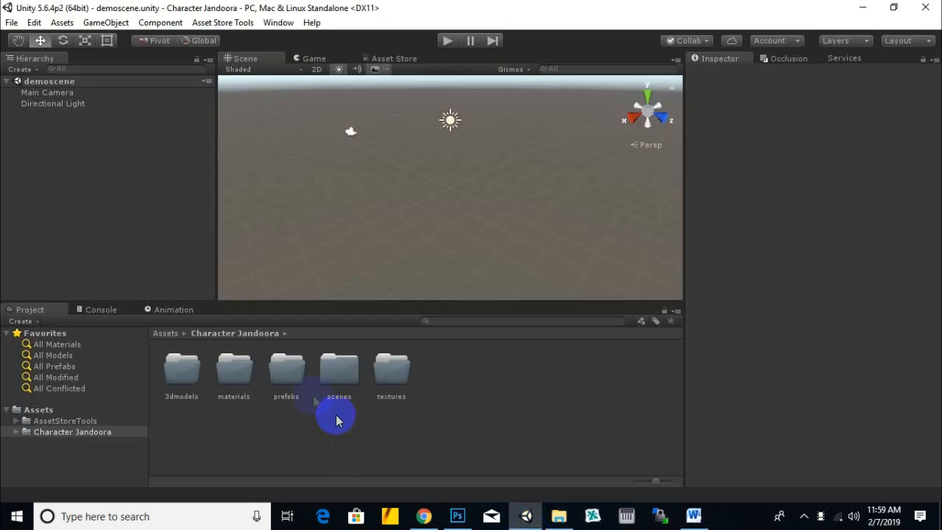
{"action": "double_click", "coordinate": [185, 382]}
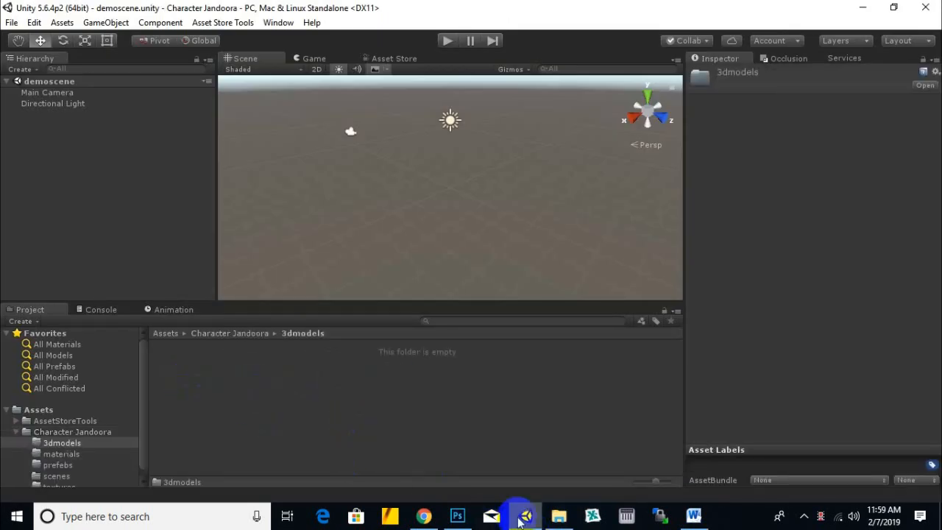
{"action": "left_click", "coordinate": [561, 515]}
{"action": "left_click_drag", "start_coordinate": [458, 159], "coordinate": [443, 313]}
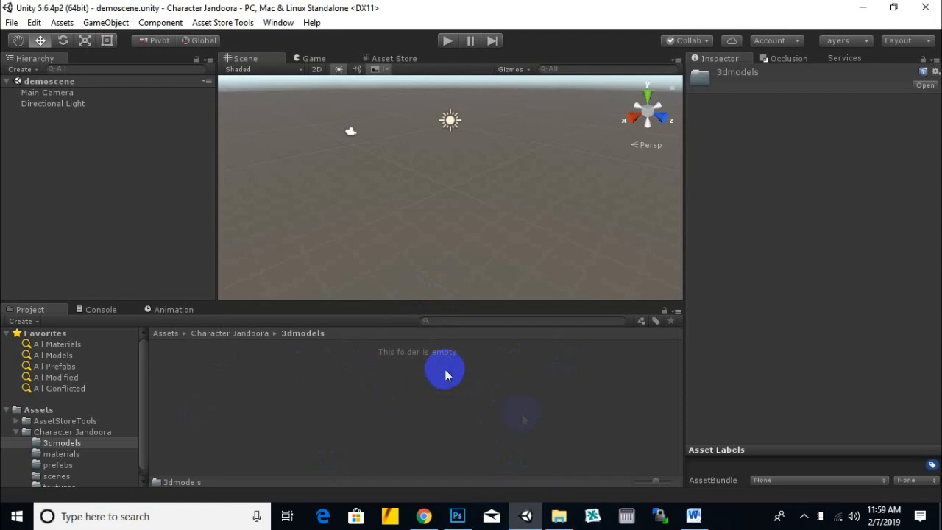
- Switch to the commandospack.docx document in Word and review the package description and keywords
{"action": "left_click", "coordinate": [694, 516]}
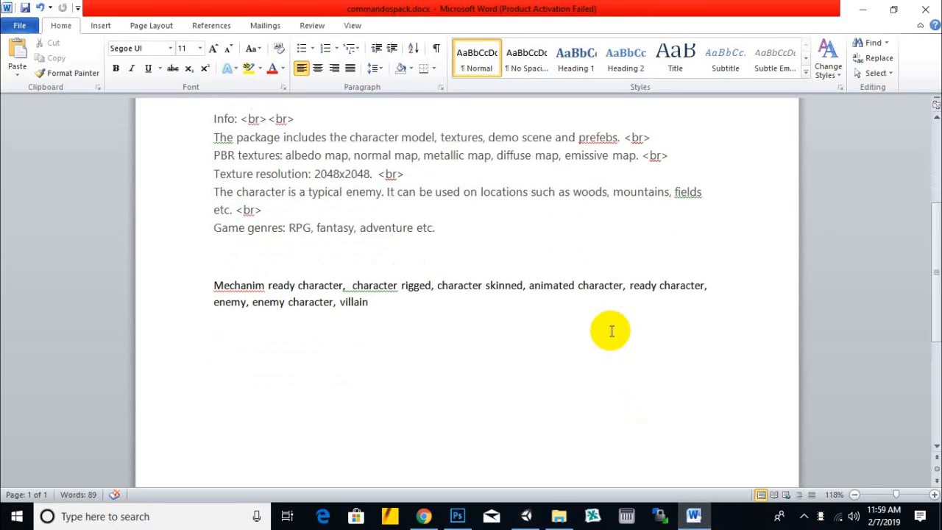
{"action": "scroll", "coordinate": [610, 331], "scroll_direction": "up", "scroll_amount": 5}
{"action": "left_click", "coordinate": [341, 222]}
{"action": "scroll", "coordinate": [399, 309], "scroll_direction": "down", "scroll_amount": 3}
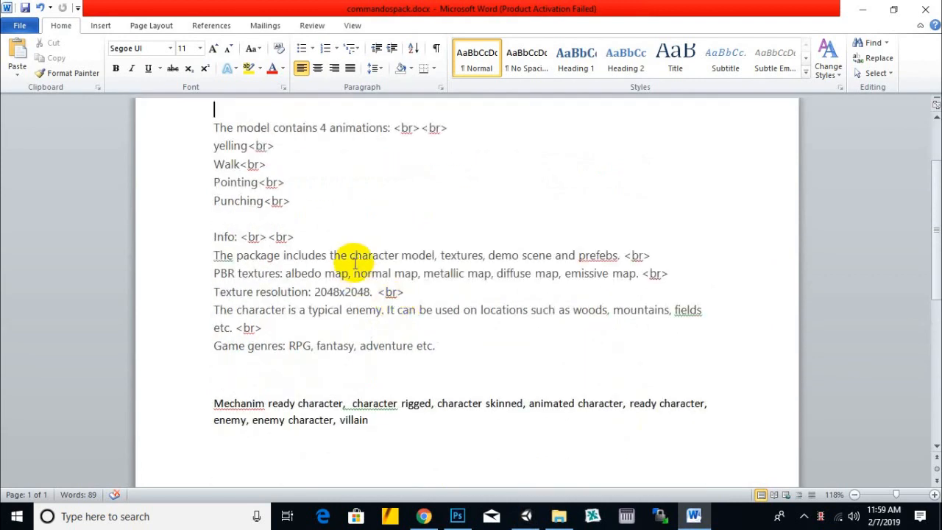
- Start a new paragraph below the Game genres line of the description and save the document
{"action": "left_click", "coordinate": [462, 331]}
{"action": "left_click", "coordinate": [467, 343]}
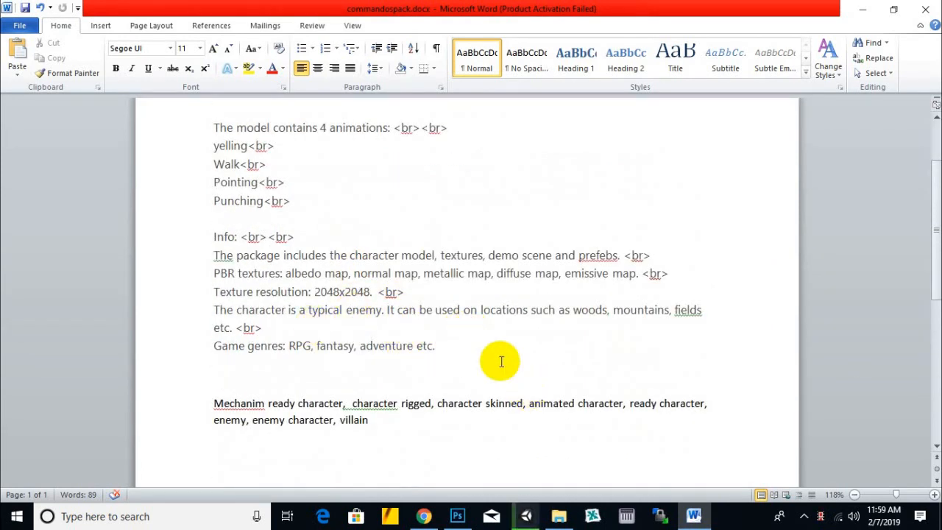
{"action": "scroll", "coordinate": [471, 370], "scroll_direction": "up", "scroll_amount": 3}
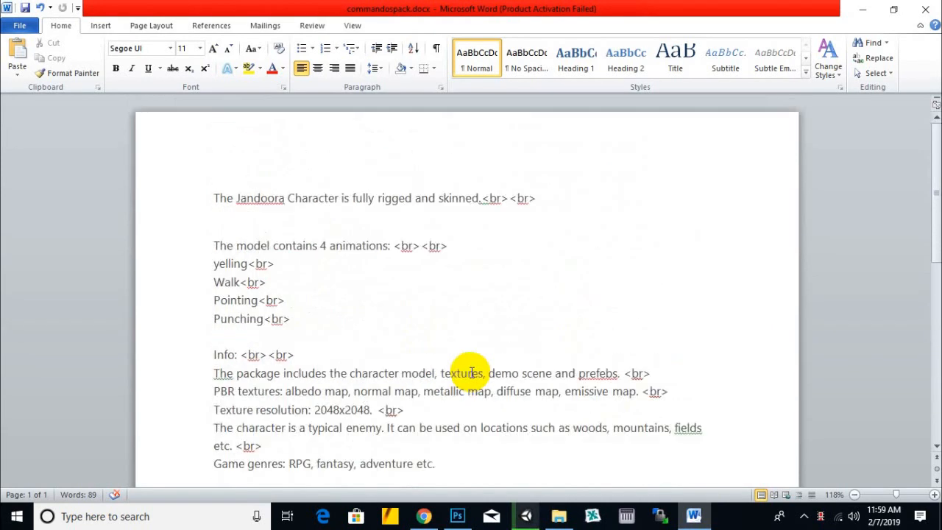
{"action": "scroll", "coordinate": [486, 367], "scroll_direction": "down", "scroll_amount": 1}
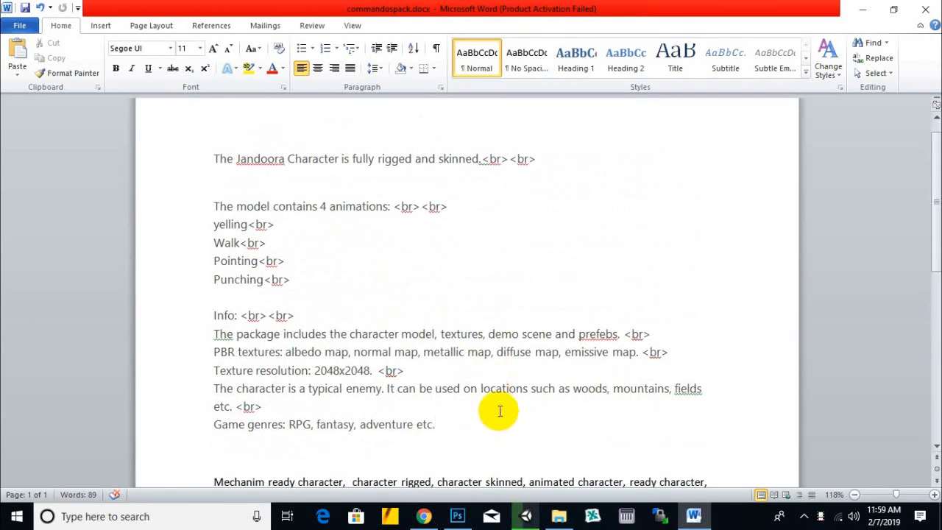
{"action": "left_click", "coordinate": [234, 318]}
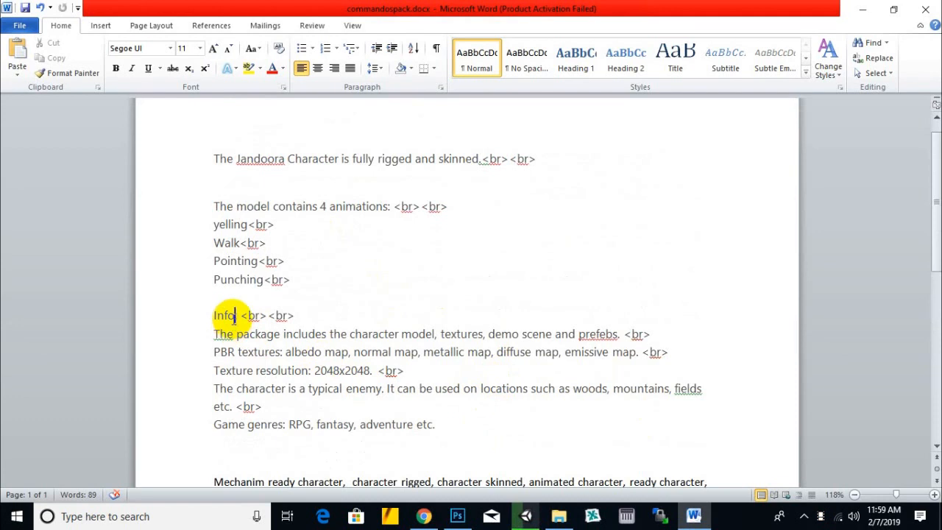
{"action": "left_click", "coordinate": [460, 420]}
{"action": "key", "text": "Return"}
{"action": "scroll", "coordinate": [493, 338], "scroll_direction": "down", "scroll_amount": 3}
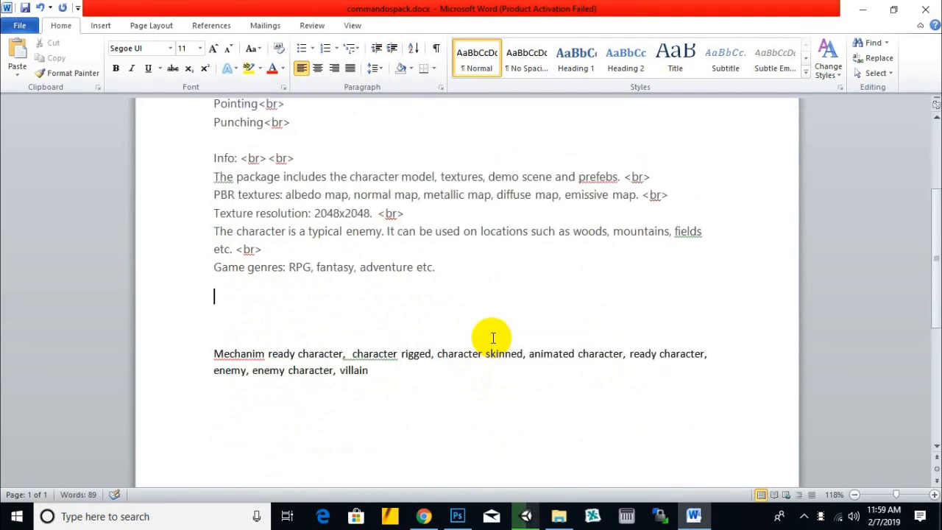
{"action": "key", "text": "ctrl+s"}
- Write "High quality character fbx models, prefebs ready to use in your animations or games" in the new paragraph
{"action": "type", "text": "High quality cha"}
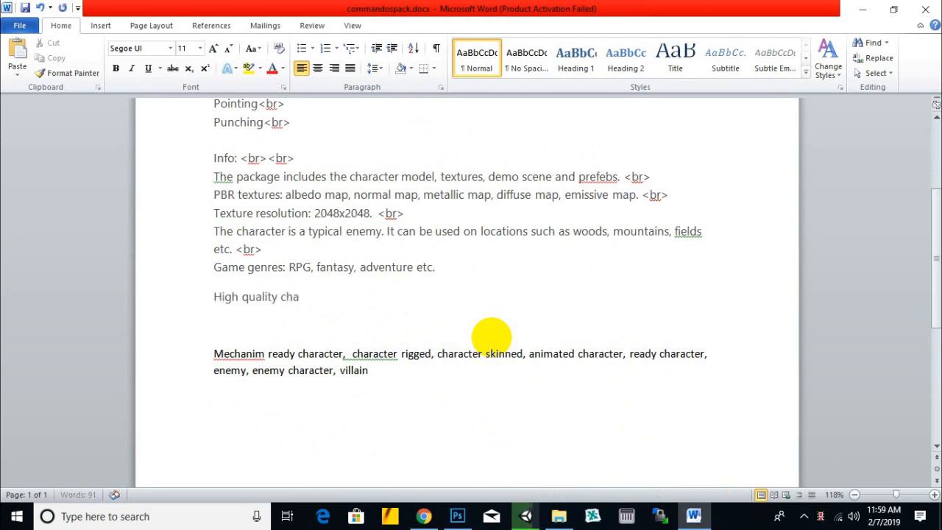
{"action": "type", "text": "racter fbx models"}
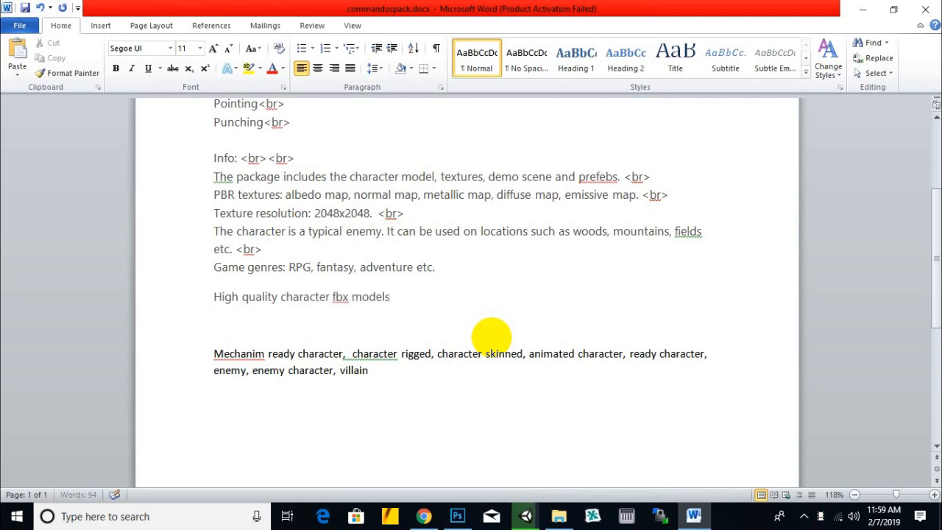
{"action": "type", "text": " a"}
{"action": "type", "text": "prefe"}
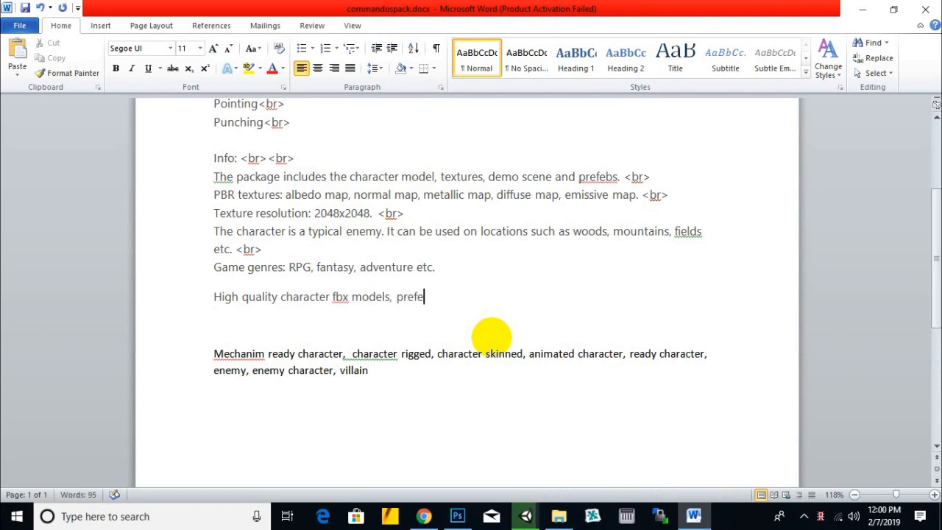
{"action": "type", "text": "bs ready to use in your anim"}
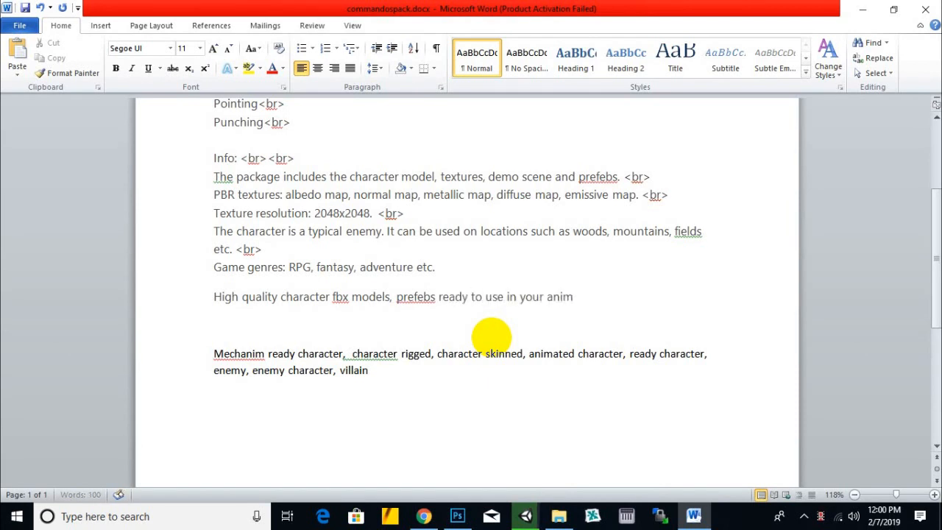
{"action": "type", "text": " or games"}
- Change the end of the new sentence to "animation or game projects."
{"action": "left_click_drag", "start_coordinate": [606, 297], "coordinate": [600, 297]}
{"action": "key", "text": "BackSpace"}
{"action": "left_click", "coordinate": [650, 298]}
{"action": "key", "text": "BackSpace"}
{"action": "type", "text": "projects."}
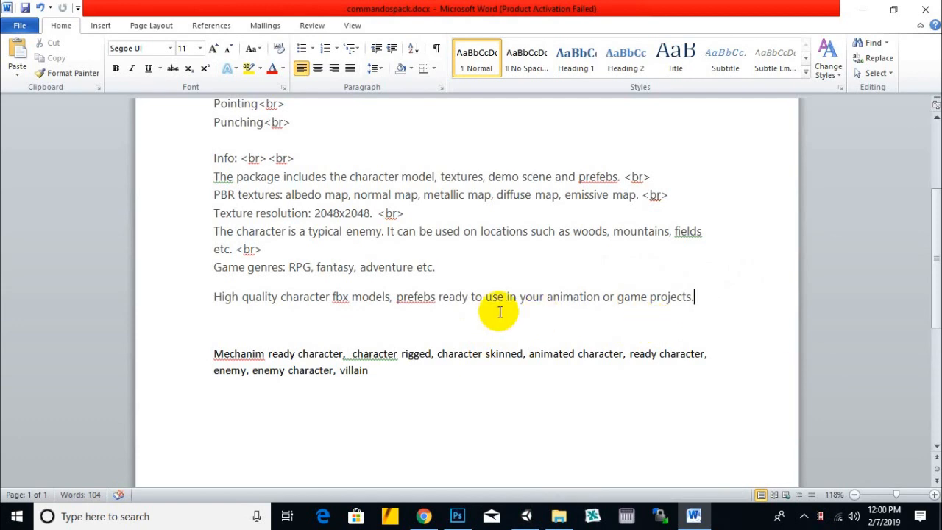
- Add a new paragraph reading "Best Quality humanoid character." below the High quality sentence
{"action": "scroll", "coordinate": [504, 316], "scroll_direction": "up", "scroll_amount": 3}
{"action": "left_click", "coordinate": [413, 159]}
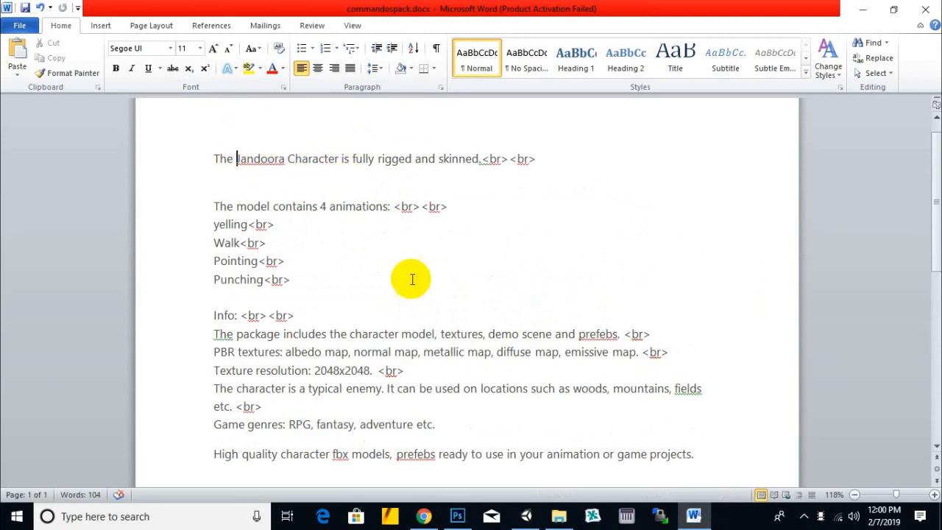
{"action": "scroll", "coordinate": [478, 323], "scroll_direction": "down", "scroll_amount": 2}
{"action": "left_click", "coordinate": [710, 336]}
{"action": "key", "text": "Return"}
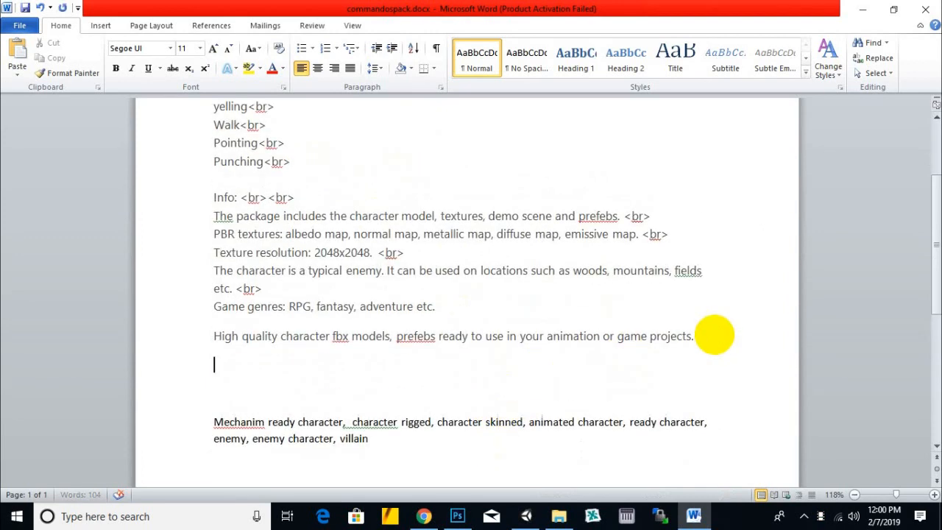
{"action": "type", "text": "Hum"}
{"action": "key", "text": "BackSpace"}
{"action": "key", "text": "BackSpace"}
{"action": "type", "text": "Best Quality humanoid character."}
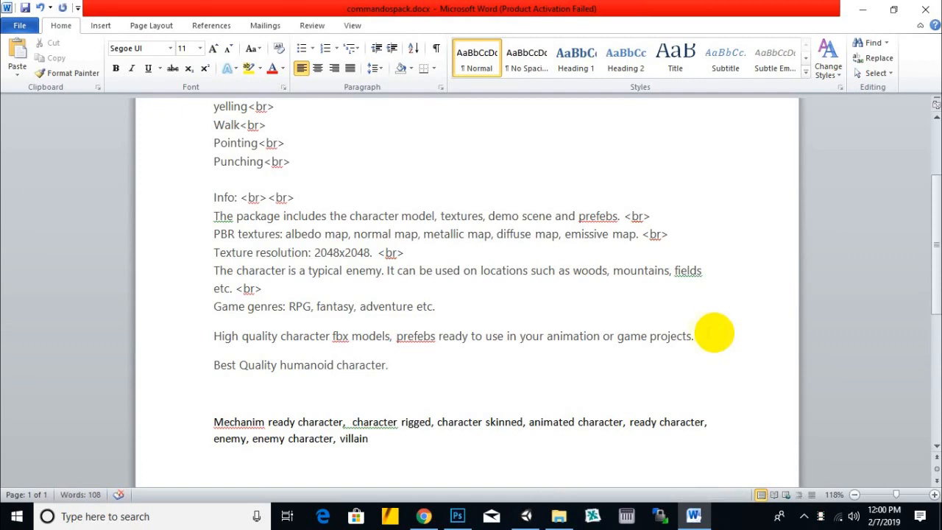
- Copy a <br> tag to the ends of the Game genres, High quality and Best Quality lines and save the document
{"action": "left_click_drag", "start_coordinate": [261, 287], "coordinate": [237, 290]}
{"action": "key", "text": "ctrl+c"}
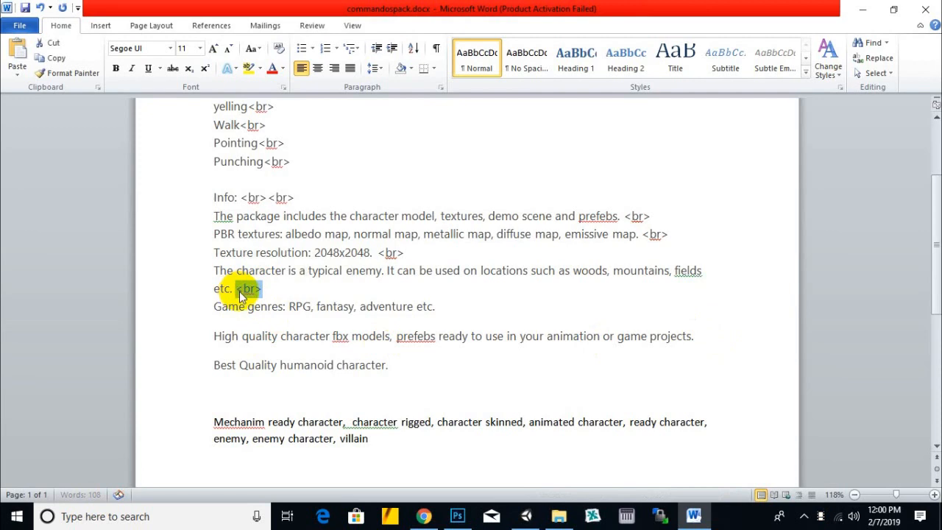
{"action": "left_click", "coordinate": [447, 305]}
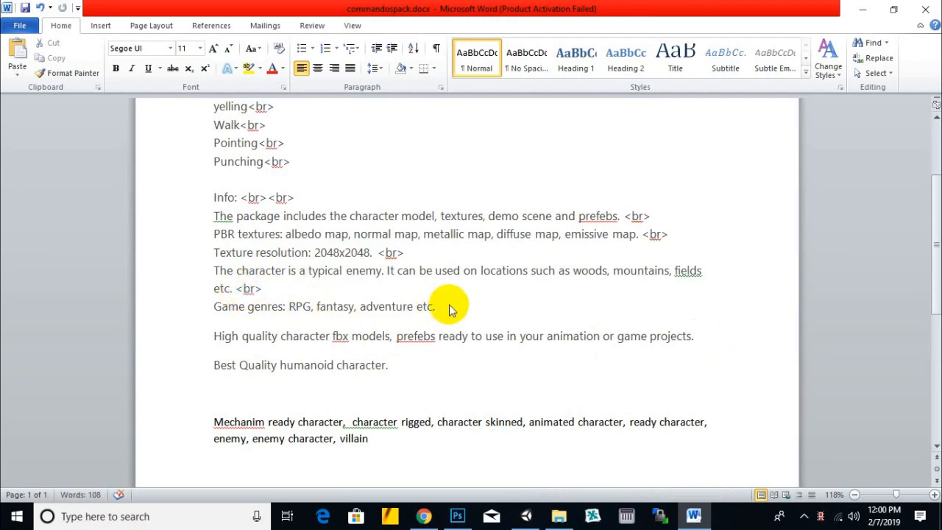
{"action": "key", "text": "ctrl+v"}
{"action": "left_click", "coordinate": [705, 338]}
{"action": "key", "text": "ctrl+v"}
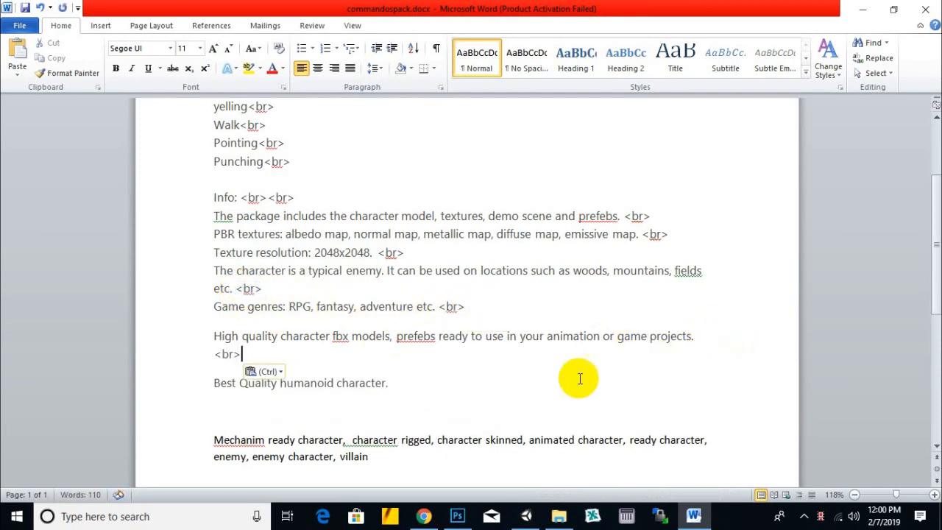
{"action": "left_click", "coordinate": [468, 394]}
{"action": "key", "text": "ctrl+v"}
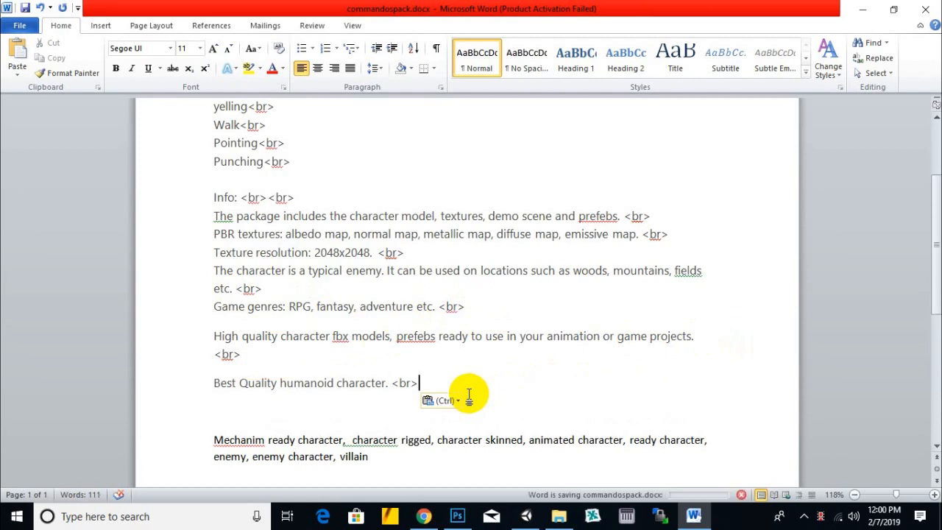
- Delete the <br> tag after "Best Quality humanoid character."
{"action": "scroll", "coordinate": [454, 339], "scroll_direction": "down", "scroll_amount": 1}
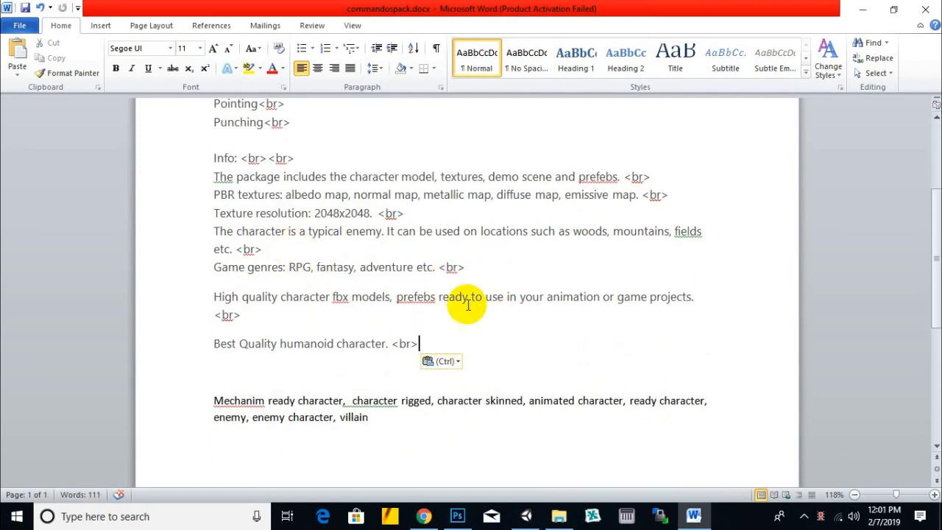
{"action": "left_click_drag", "start_coordinate": [419, 344], "coordinate": [395, 342]}
{"action": "key", "text": "ctrl+c"}
{"action": "key", "text": "Delete"}
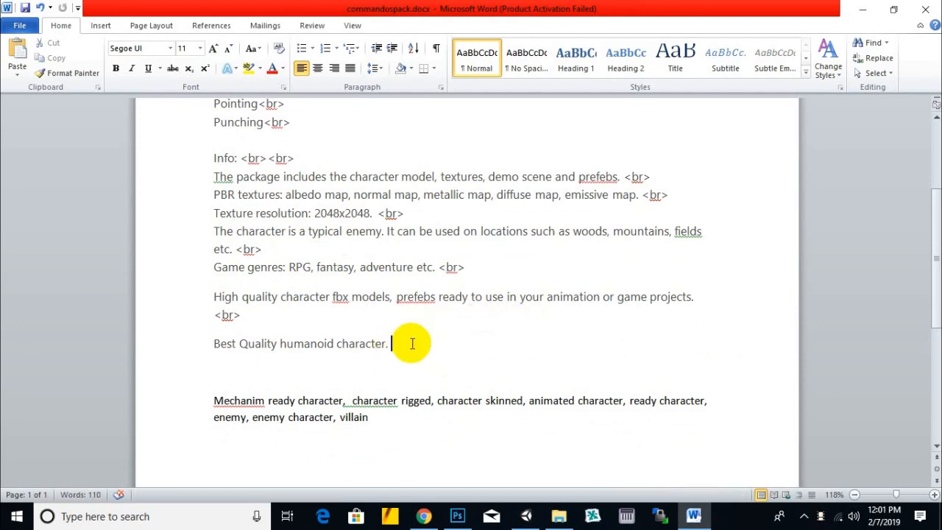
- Move the genre list below the "Game genres:" heading and add <br> after the heading and the line above it
{"action": "left_click", "coordinate": [289, 267]}
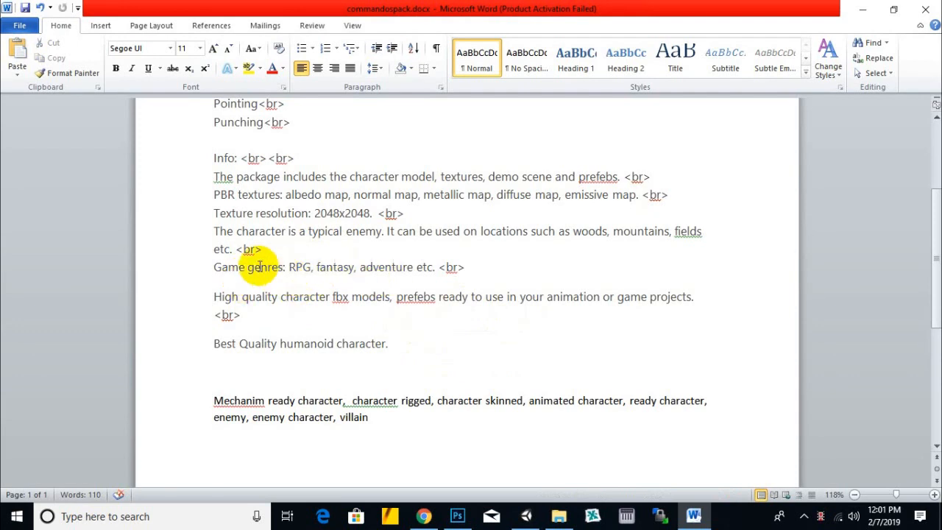
{"action": "key", "text": "Return"}
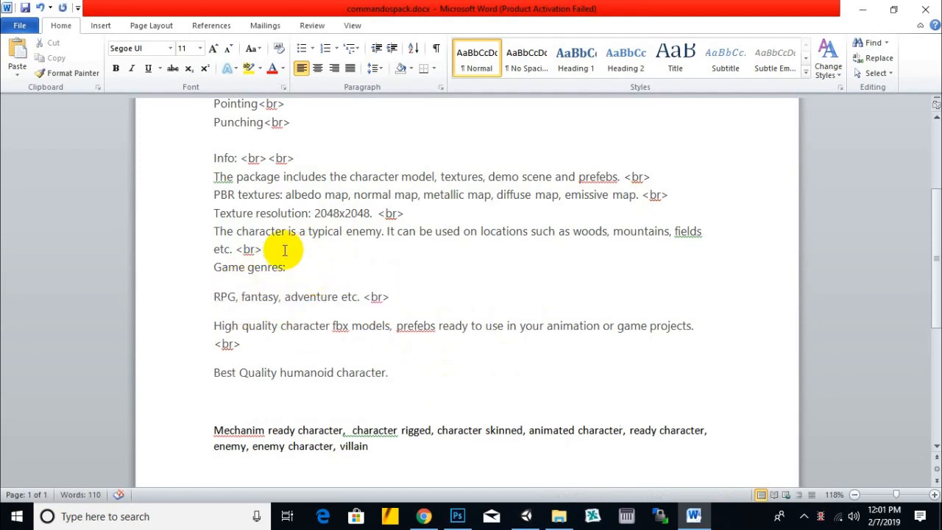
{"action": "key", "text": "ctrl+v"}
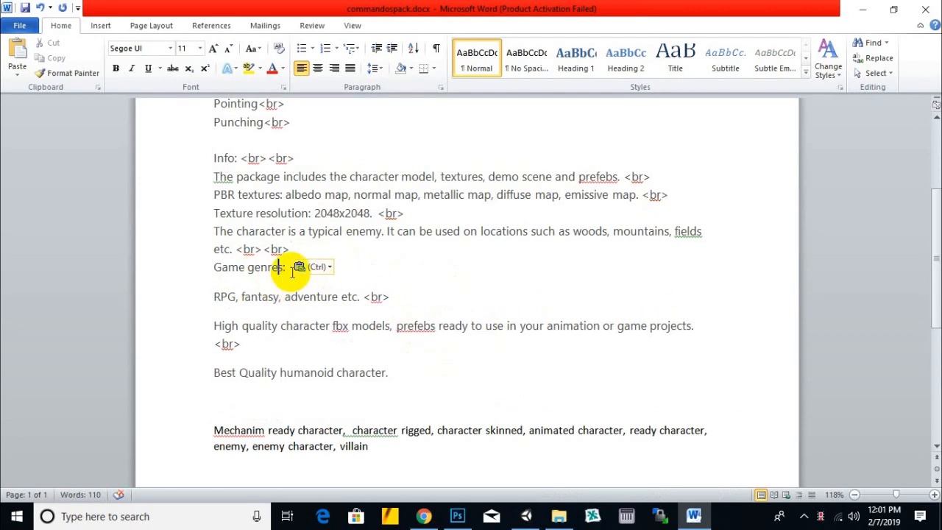
{"action": "key", "text": "ctrl+v"}
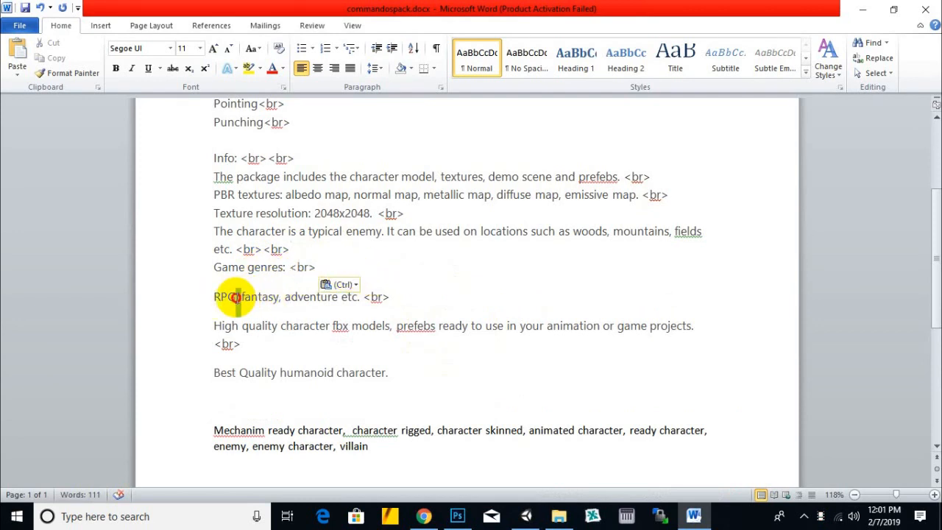
- Put RPG, fantasy and adventure on separate lines, each followed by a <br> tag, replacing the commas and "etc."
{"action": "left_click", "coordinate": [234, 297]}
{"action": "key", "text": "ctrl+v"}
{"action": "key", "text": "Return"}
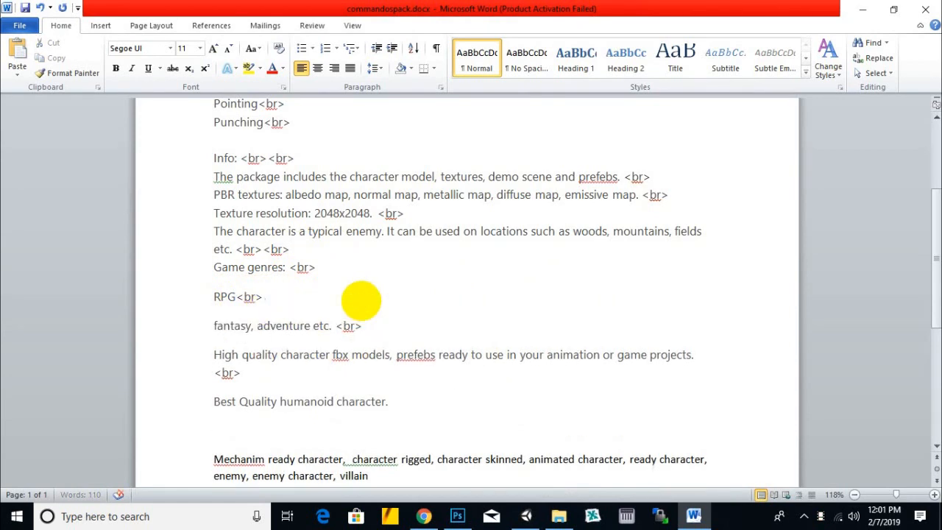
{"action": "left_click", "coordinate": [249, 326]}
{"action": "key", "text": "ctrl+v"}
{"action": "left_click_drag", "start_coordinate": [334, 327], "coordinate": [354, 328]}
{"action": "key", "text": "ctrl+v"}
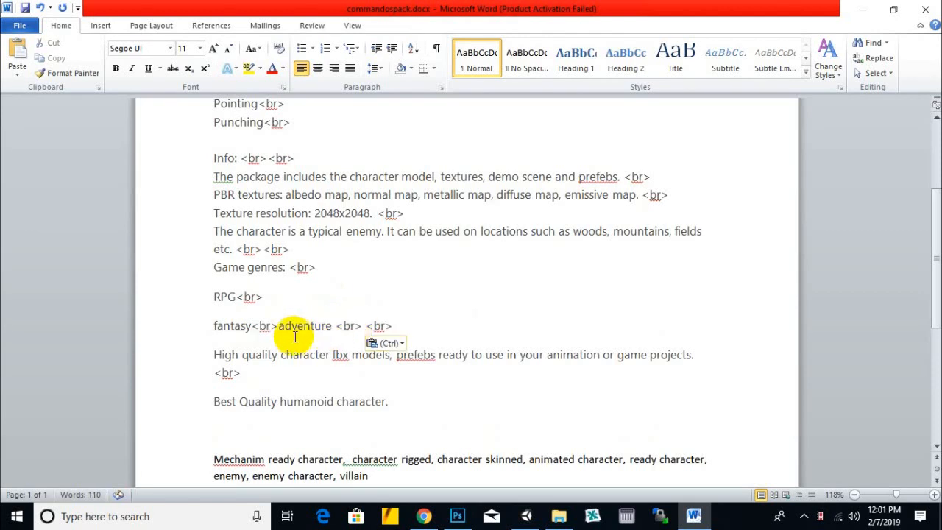
{"action": "left_click", "coordinate": [278, 327]}
{"action": "key", "text": "Return"}
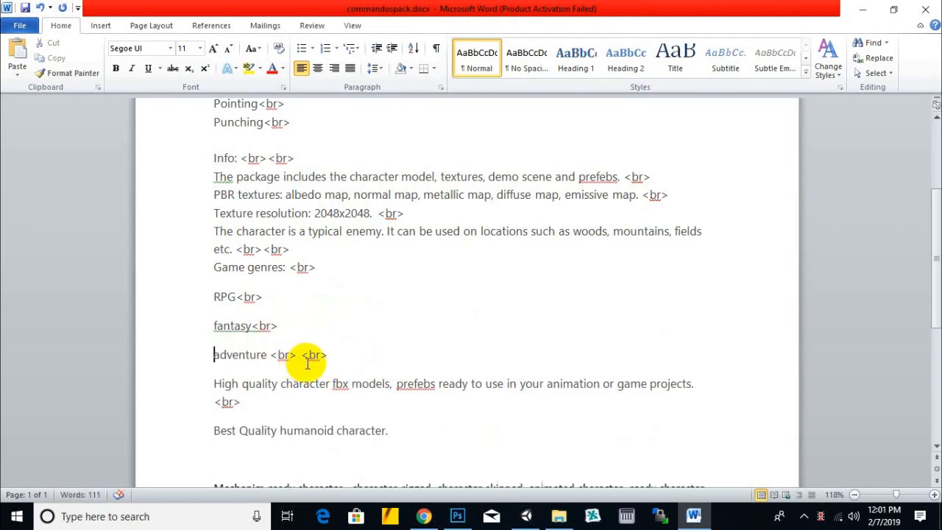
- Insert ", etc" after adventure, before its <br> tags
{"action": "left_click", "coordinate": [271, 355]}
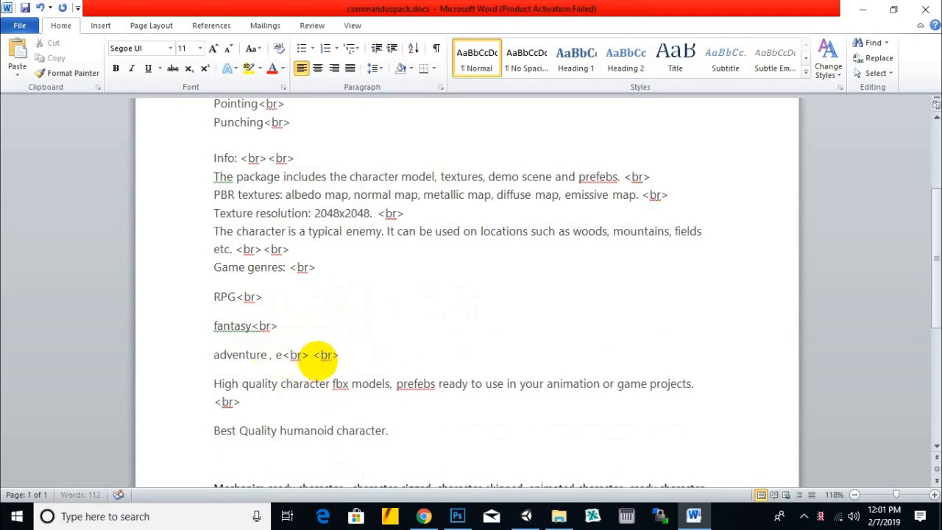
{"action": "scroll", "coordinate": [390, 273], "scroll_direction": "down", "scroll_amount": 1}
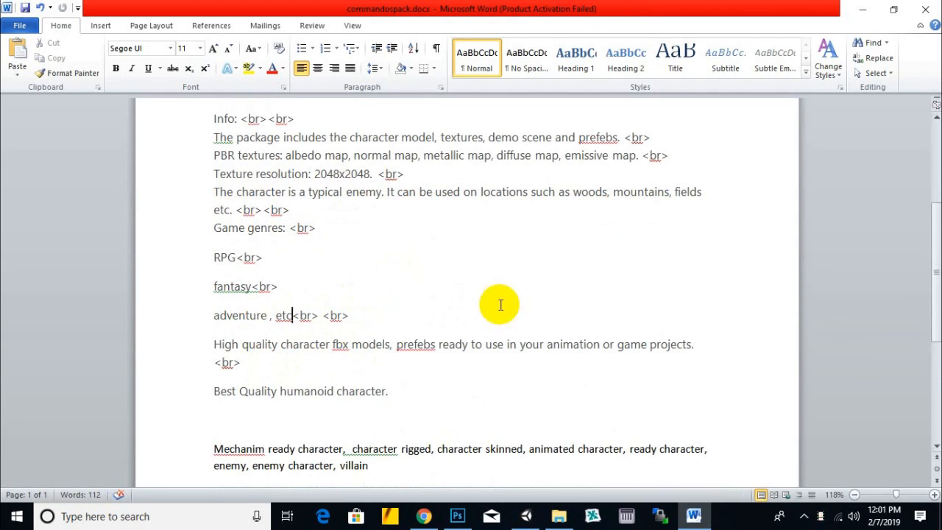
{"action": "scroll", "coordinate": [499, 307], "scroll_direction": "up", "scroll_amount": 2}
- Check the model import progress in Unity, and review the Character Goblin page in Chrome
{"action": "left_click", "coordinate": [525, 517]}
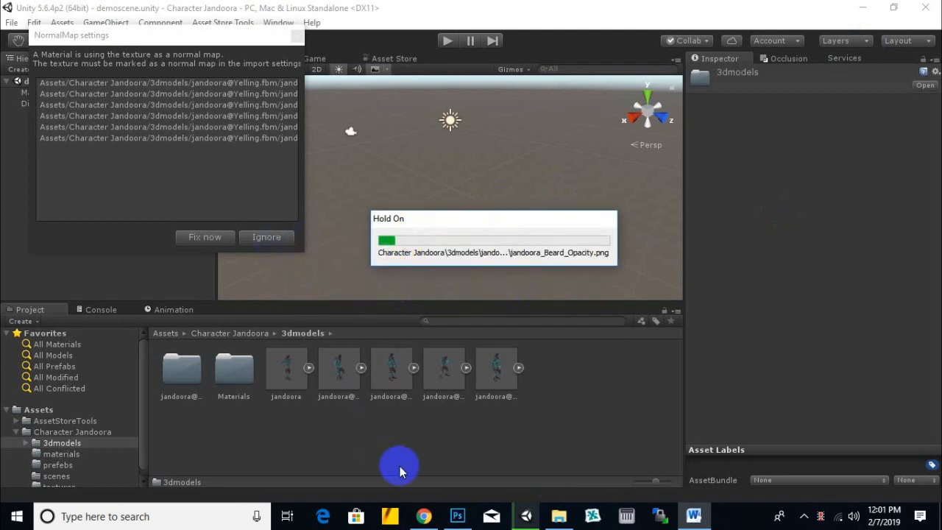
{"action": "left_click", "coordinate": [424, 515]}
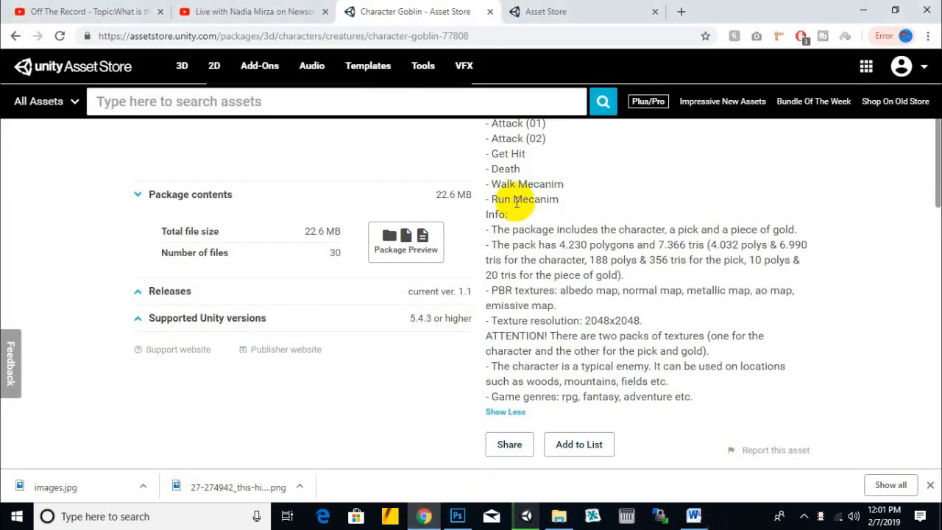
{"action": "scroll", "coordinate": [514, 205], "scroll_direction": "up", "scroll_amount": 3}
{"action": "scroll", "coordinate": [517, 205], "scroll_direction": "up", "scroll_amount": 1}
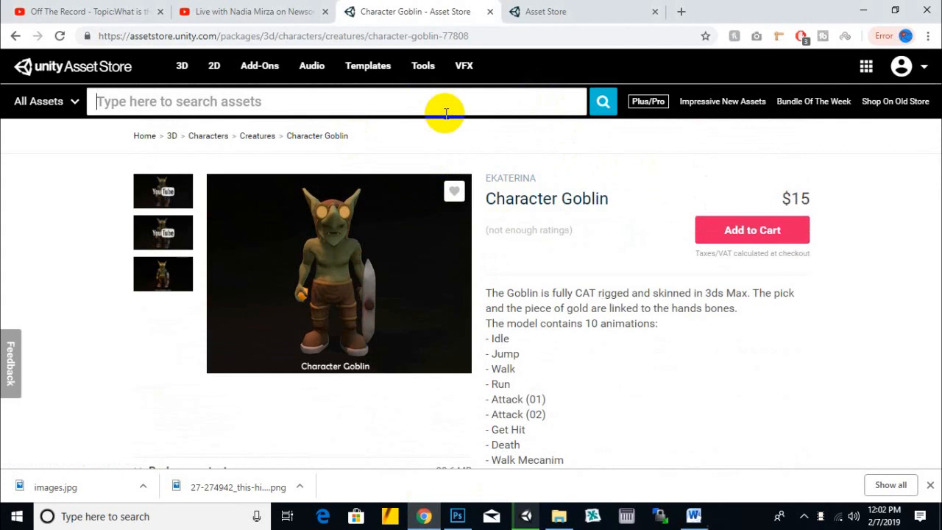
{"action": "scroll", "coordinate": [706, 214], "scroll_direction": "down", "scroll_amount": 2}
{"action": "scroll", "coordinate": [625, 237], "scroll_direction": "up", "scroll_amount": 2}
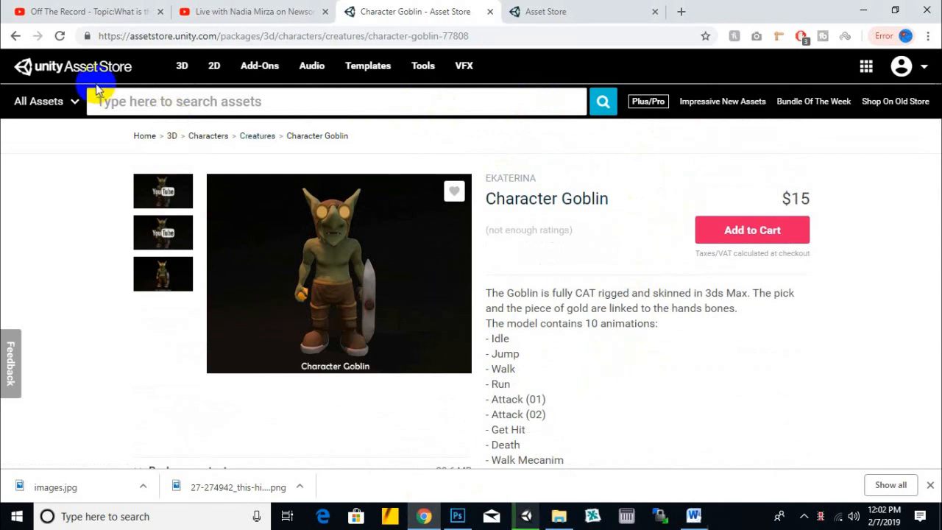
- Close the downloads bar in Chrome and minimize the browser to return to the Unity project
{"action": "left_click", "coordinate": [928, 486]}
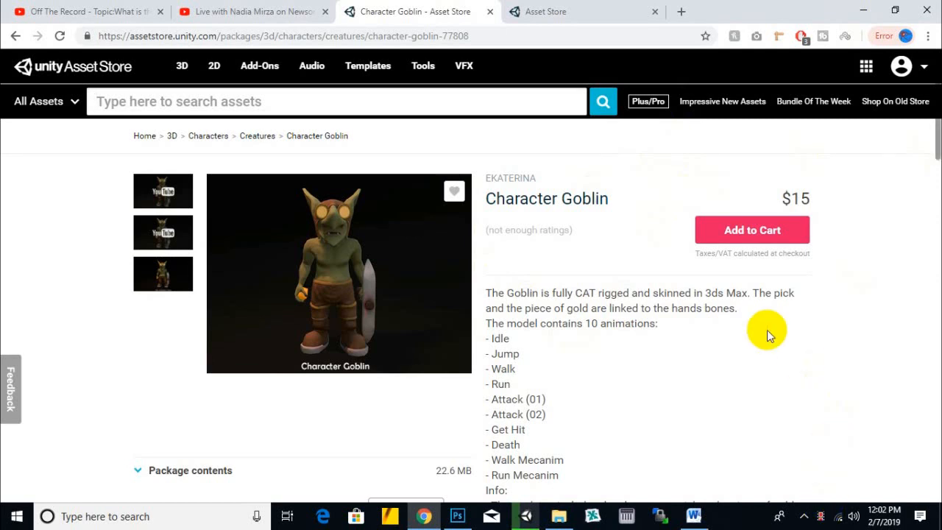
{"action": "left_click", "coordinate": [863, 10]}
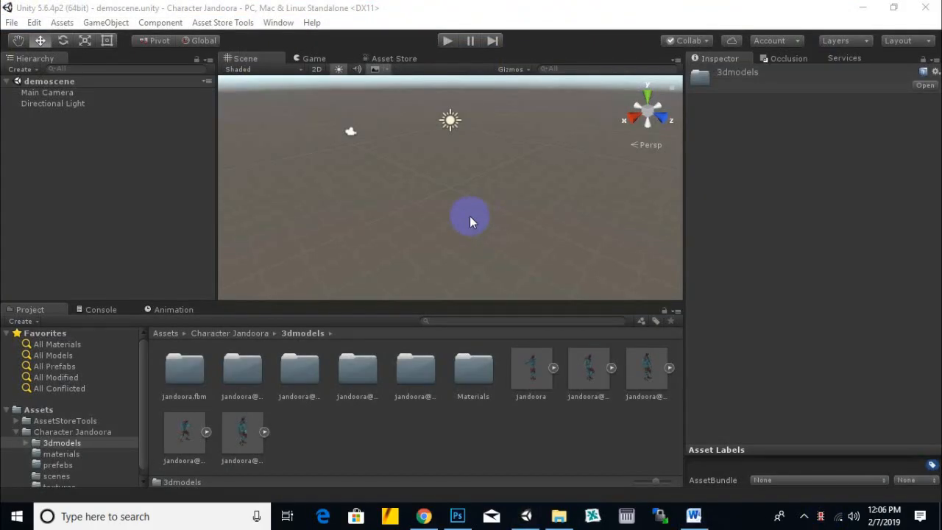
- Switch to File Explorer and open the Assets/Character Jandoora folder of the Character Jandoora project in Documents
{"action": "scroll", "coordinate": [408, 236], "scroll_direction": "down", "scroll_amount": 1}
{"action": "left_click", "coordinate": [559, 515]}
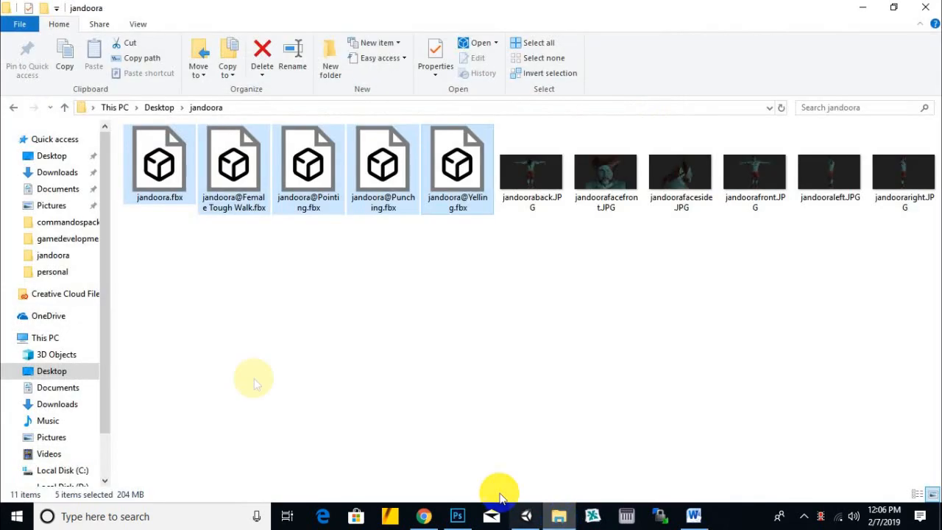
{"action": "left_click", "coordinate": [58, 188]}
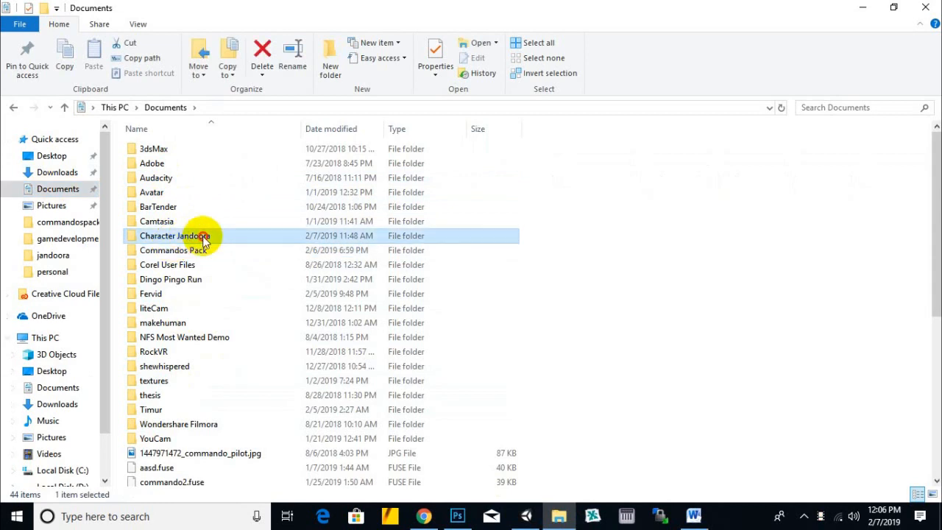
{"action": "double_click", "coordinate": [204, 236]}
{"action": "double_click", "coordinate": [152, 147]}
{"action": "left_click", "coordinate": [151, 150]}
{"action": "double_click", "coordinate": [177, 163]}
- Delete the materials folder from Assets/Character Jandoora
{"action": "left_click", "coordinate": [162, 182]}
{"action": "left_click", "coordinate": [163, 165]}
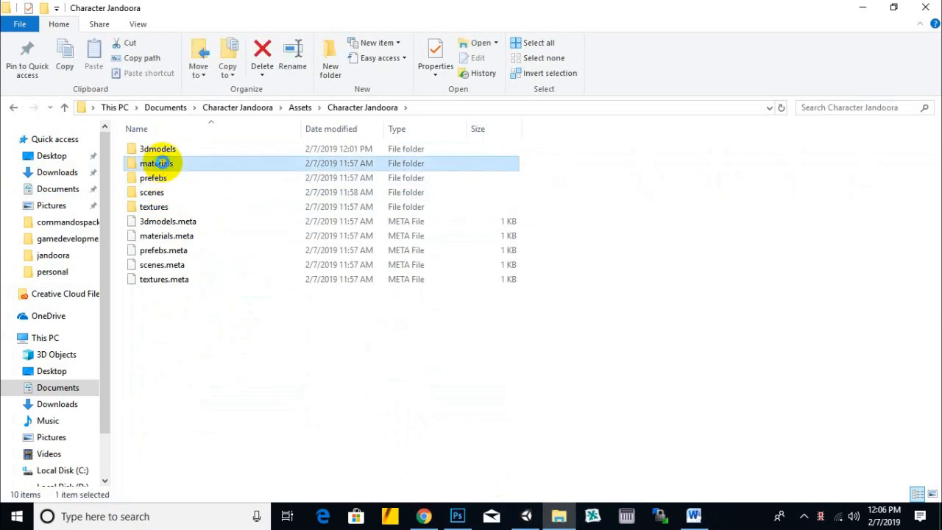
{"action": "right_click", "coordinate": [157, 163]}
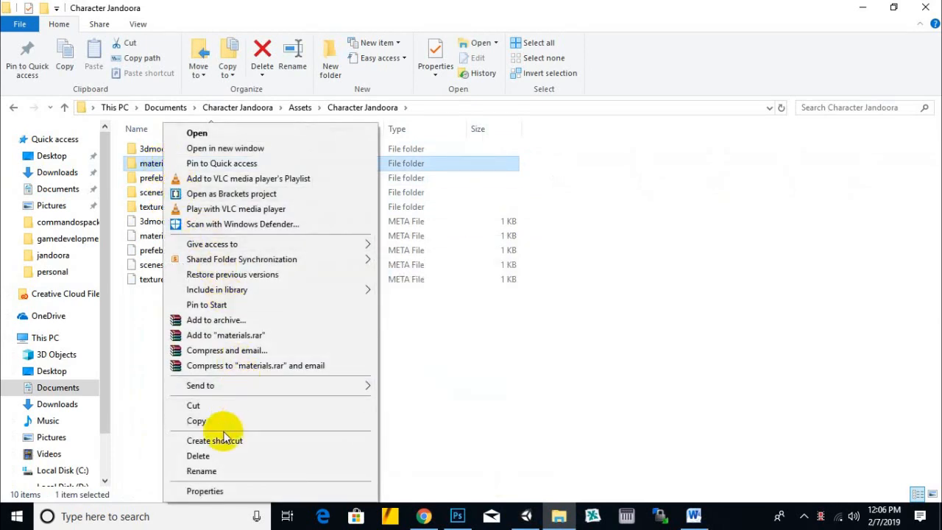
{"action": "left_click", "coordinate": [199, 455]}
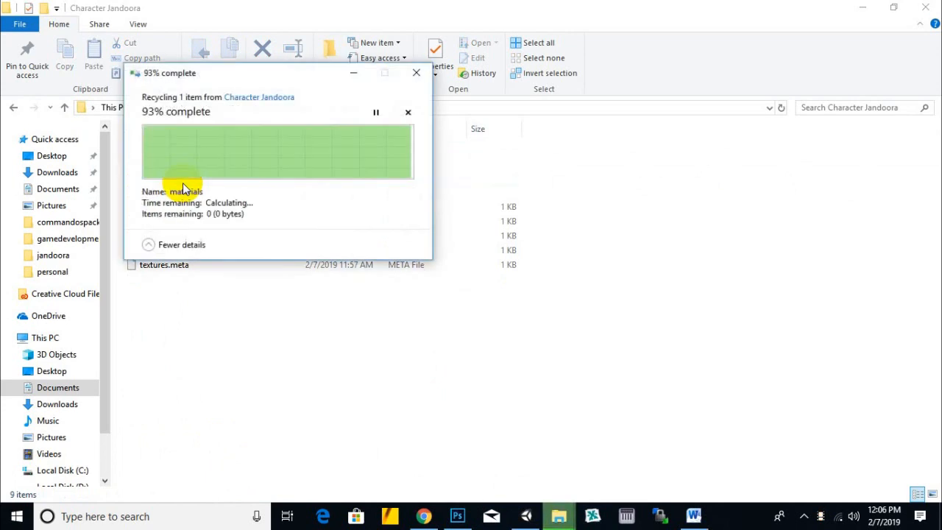
- Open the 3dmodels folder and check the contents of its jandoora.fbm subfolder
{"action": "double_click", "coordinate": [156, 149]}
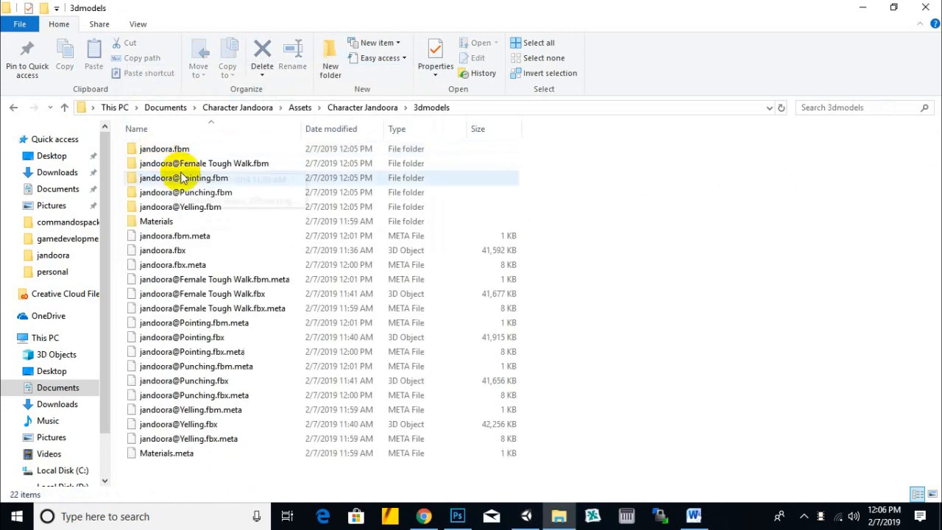
{"action": "double_click", "coordinate": [155, 149]}
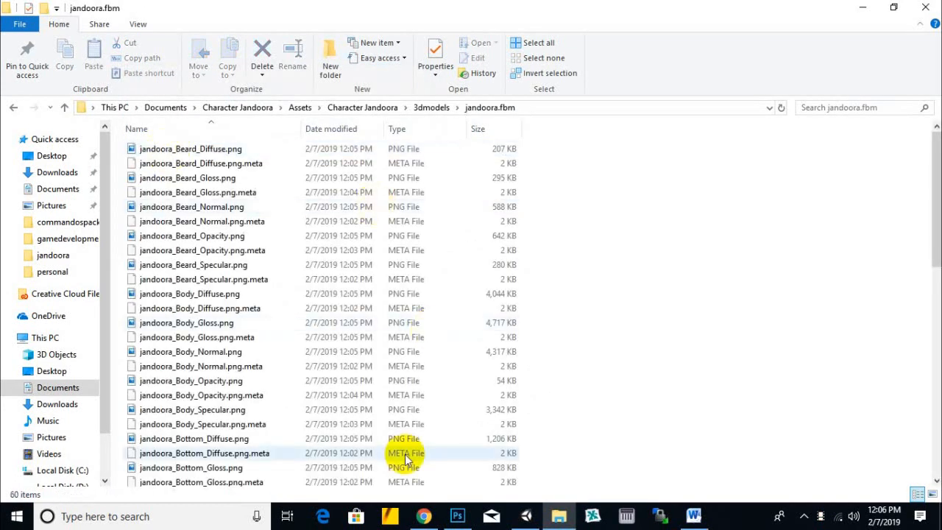
{"action": "left_click", "coordinate": [432, 108]}
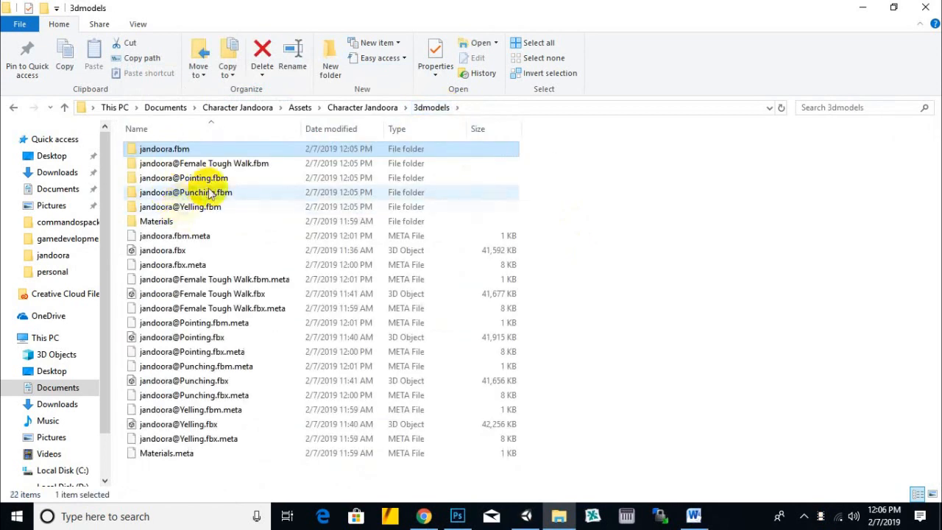
- Cut the five .fbm texture folders (jandoora, Female Tough Walk, Pointing, Punching and Yelling) from 3dmodels, leaving out Materials
{"action": "left_click", "coordinate": [201, 209], "text": "ctrl"}
{"action": "left_click", "coordinate": [202, 195], "text": "ctrl"}
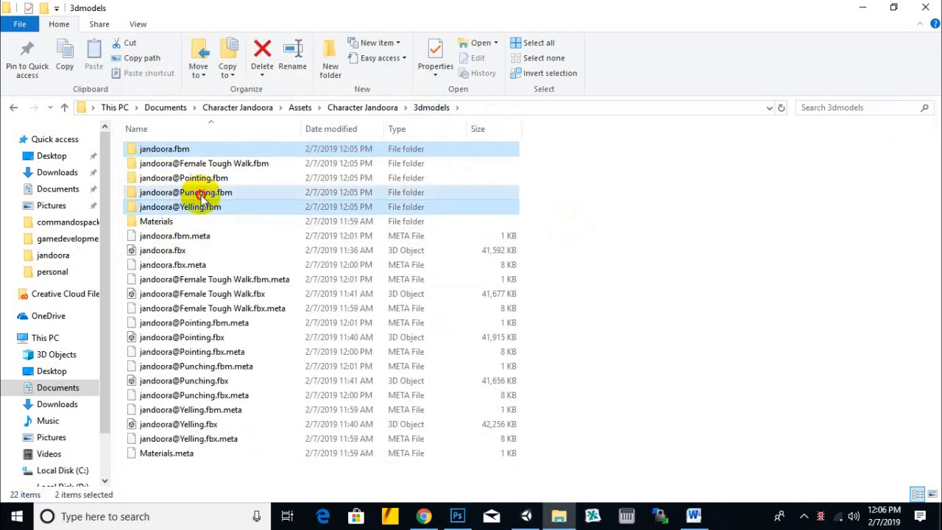
{"action": "left_click", "coordinate": [209, 181], "text": "ctrl"}
{"action": "left_click", "coordinate": [214, 165], "text": "ctrl"}
{"action": "left_click", "coordinate": [159, 221], "text": "ctrl"}
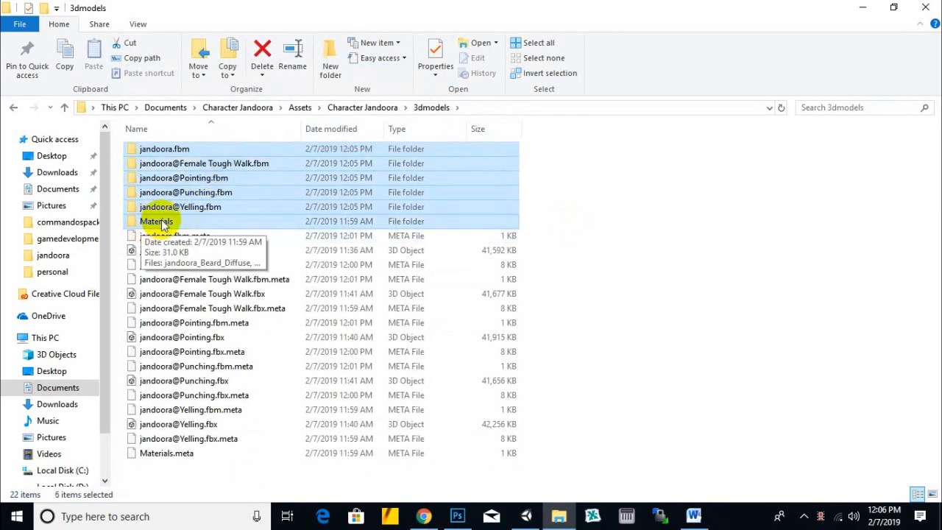
{"action": "left_click", "coordinate": [200, 220], "text": "ctrl"}
{"action": "right_click", "coordinate": [211, 168]}
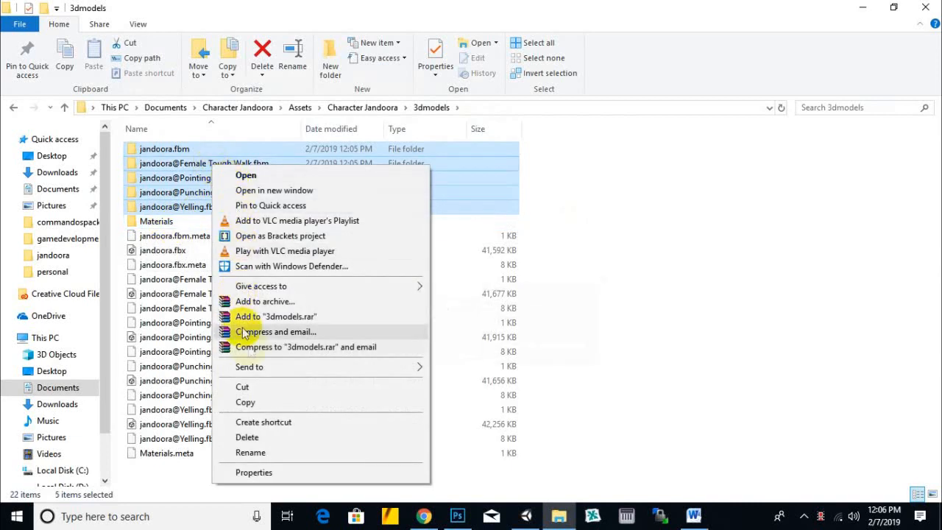
{"action": "left_click", "coordinate": [255, 387]}
- Paste the cut .fbm folders into the textures folder of Character Jandoora
{"action": "left_click", "coordinate": [361, 108]}
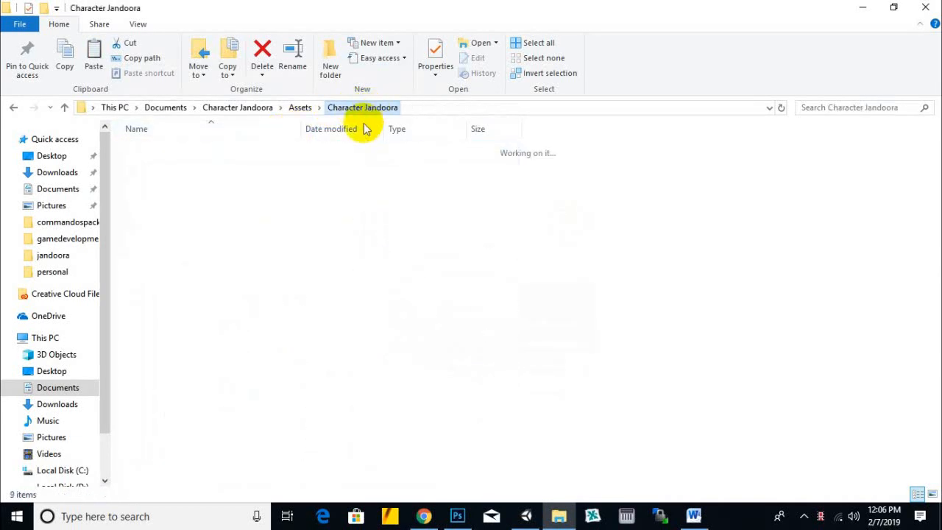
{"action": "left_click", "coordinate": [177, 192]}
{"action": "right_click", "coordinate": [160, 192]}
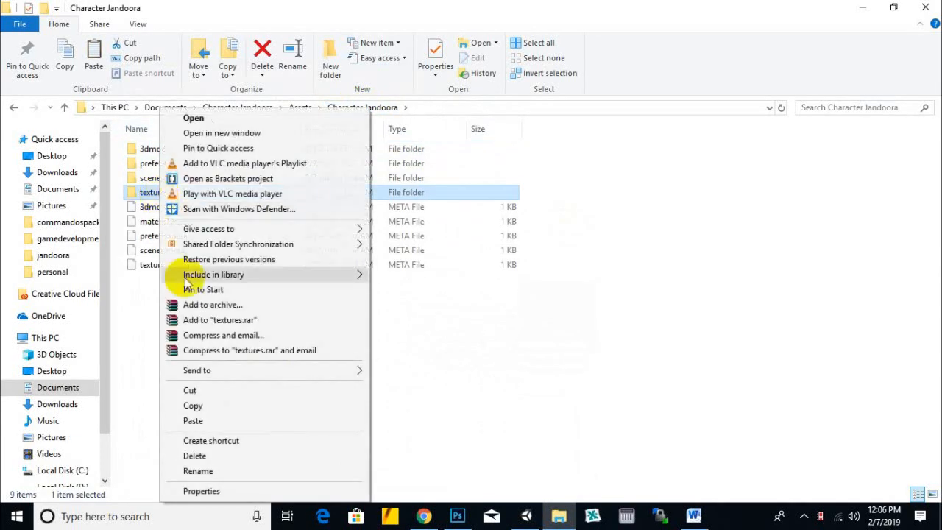
{"action": "left_click", "coordinate": [210, 420]}
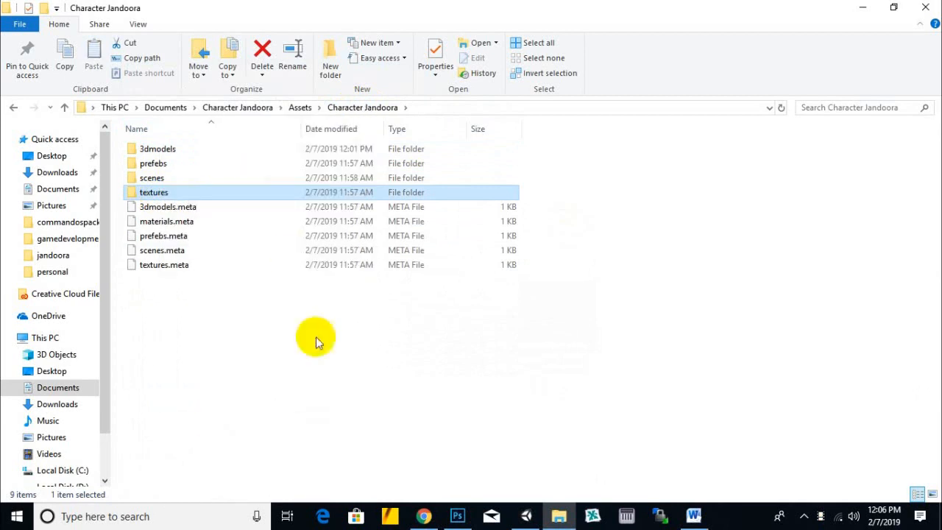
- Move the Materials folder out of 3dmodels and up into the Assets/Character Jandoora folder
{"action": "double_click", "coordinate": [161, 148]}
{"action": "right_click", "coordinate": [158, 150]}
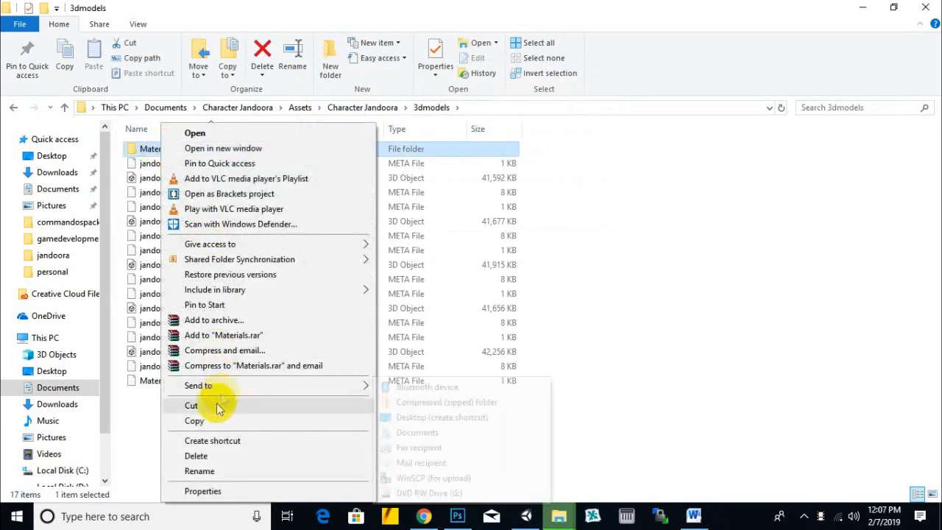
{"action": "left_click", "coordinate": [191, 405]}
{"action": "left_click", "coordinate": [378, 109]}
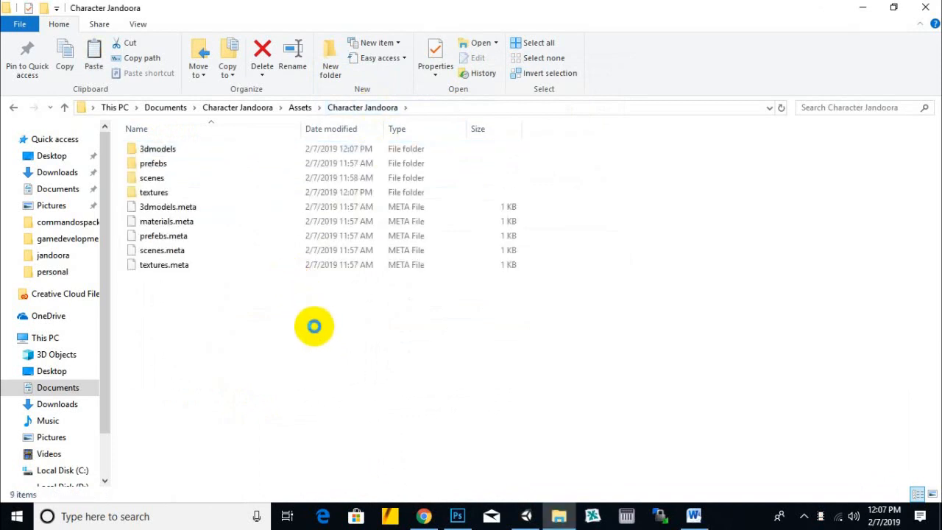
{"action": "right_click", "coordinate": [315, 331]}
{"action": "left_click", "coordinate": [321, 376]}
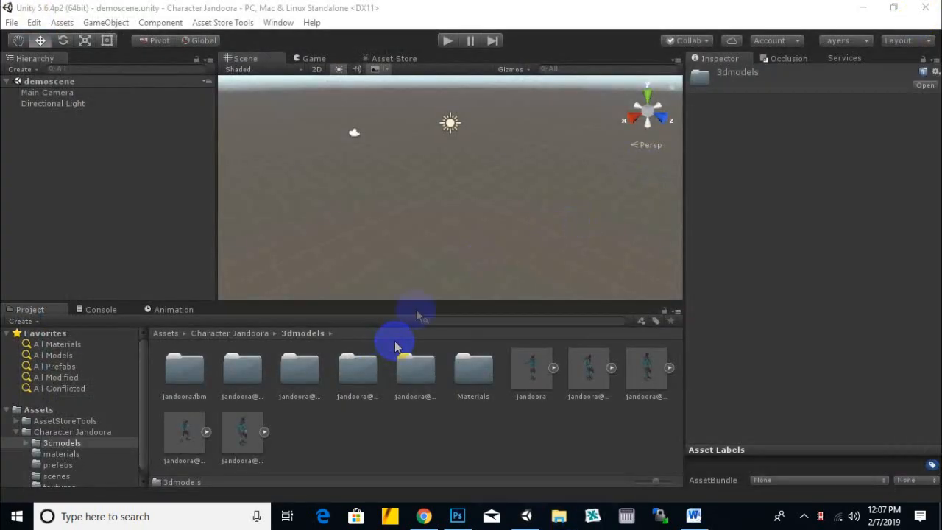
{"action": "scroll", "coordinate": [393, 212], "scroll_direction": "down", "scroll_amount": 1}
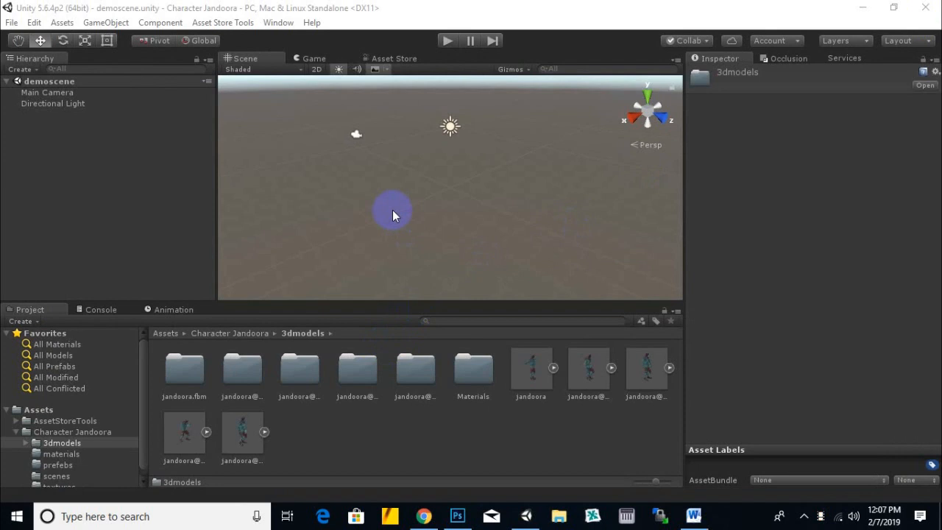
{"action": "scroll", "coordinate": [392, 209], "scroll_direction": "up", "scroll_amount": 1}
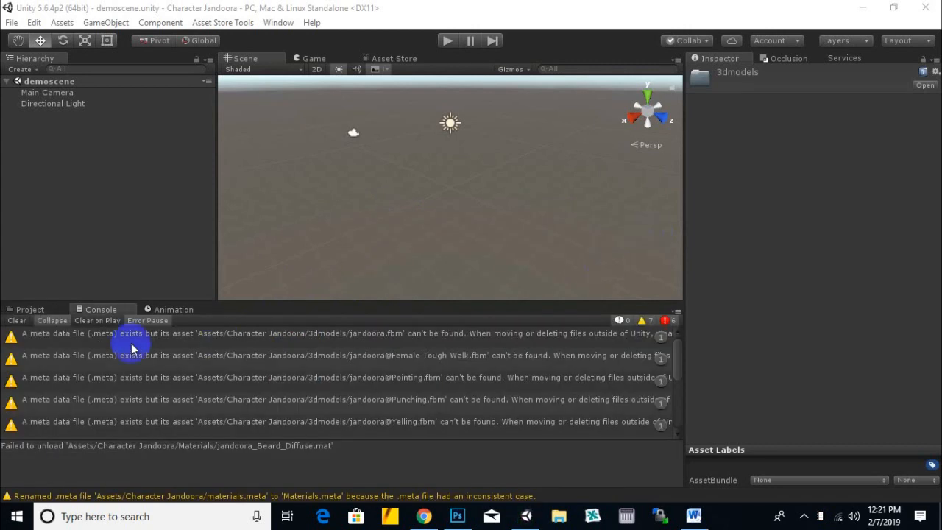
{"action": "left_click", "coordinate": [18, 322]}
{"action": "left_click", "coordinate": [26, 310]}
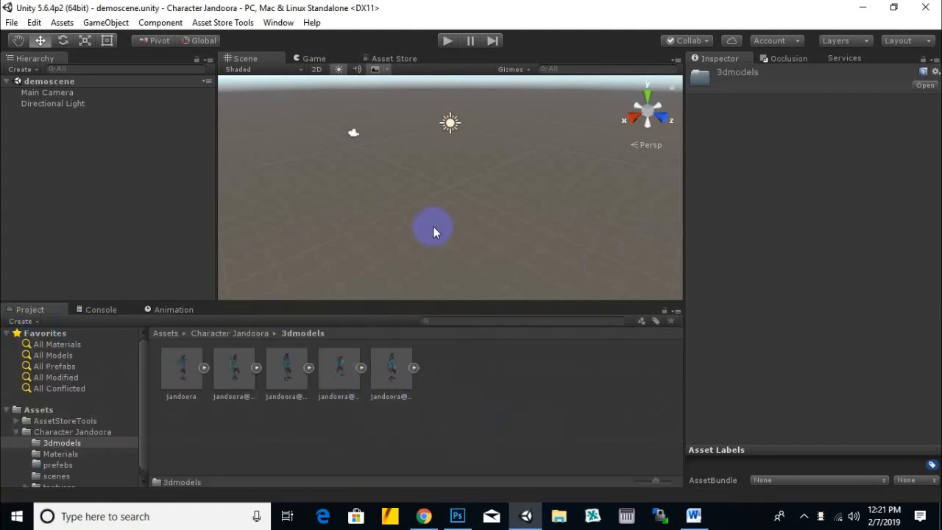
- Add a 3D Plane to the demoscene in Unity and show its properties
{"action": "scroll", "coordinate": [434, 226], "scroll_direction": "down", "scroll_amount": 2}
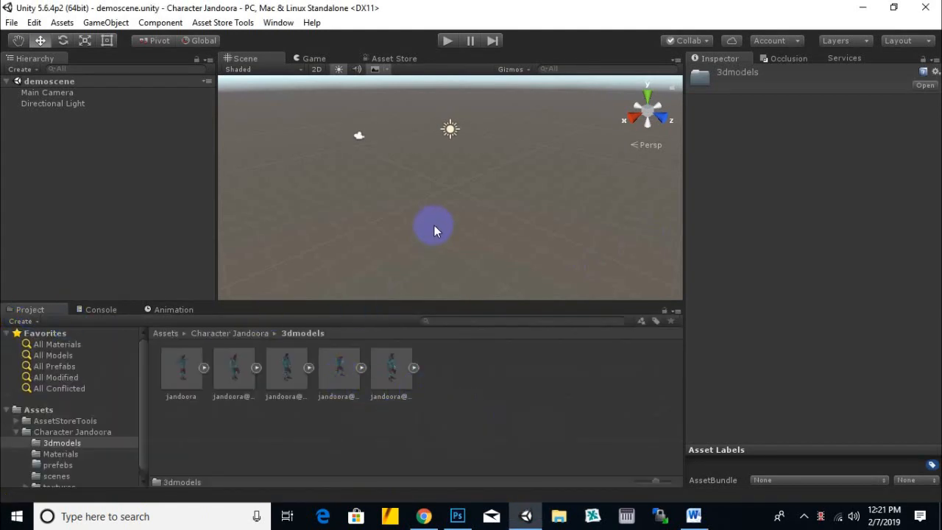
{"action": "right_click", "coordinate": [108, 132]}
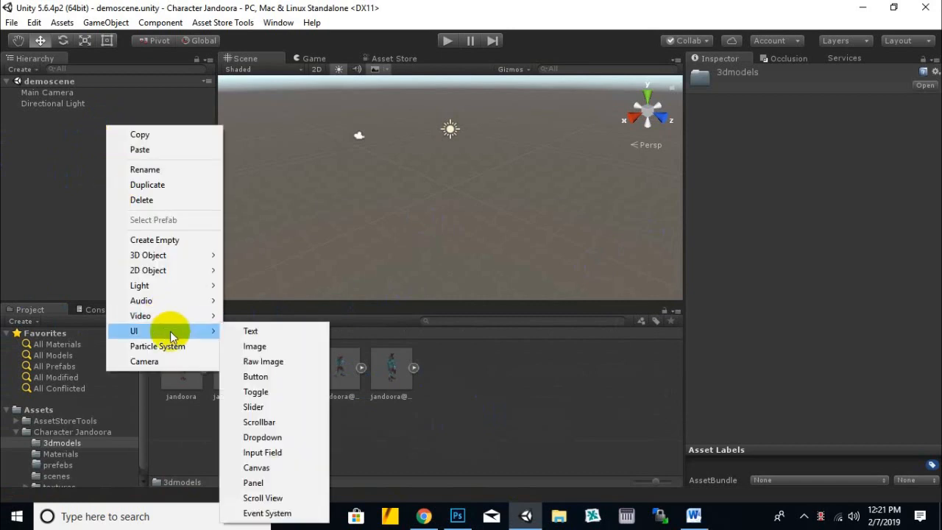
{"action": "mouse_move", "coordinate": [177, 263]}
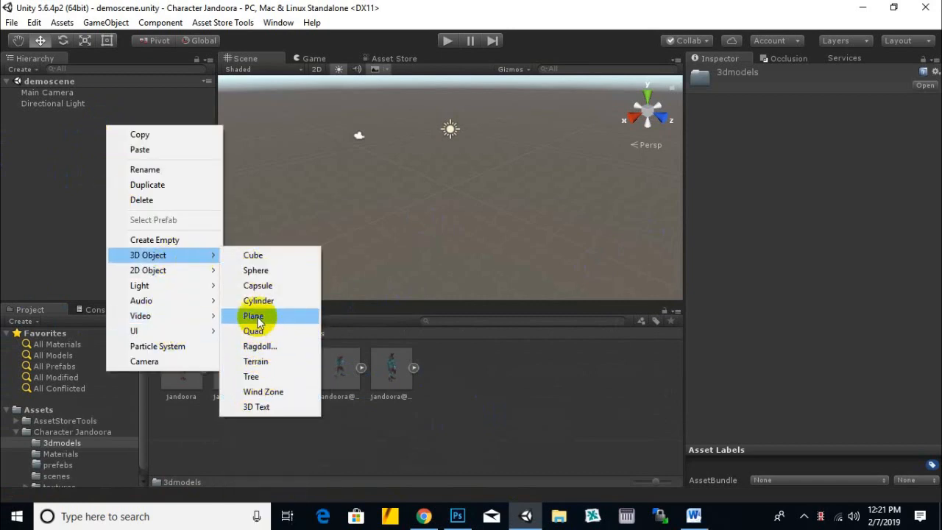
{"action": "left_click", "coordinate": [65, 245]}
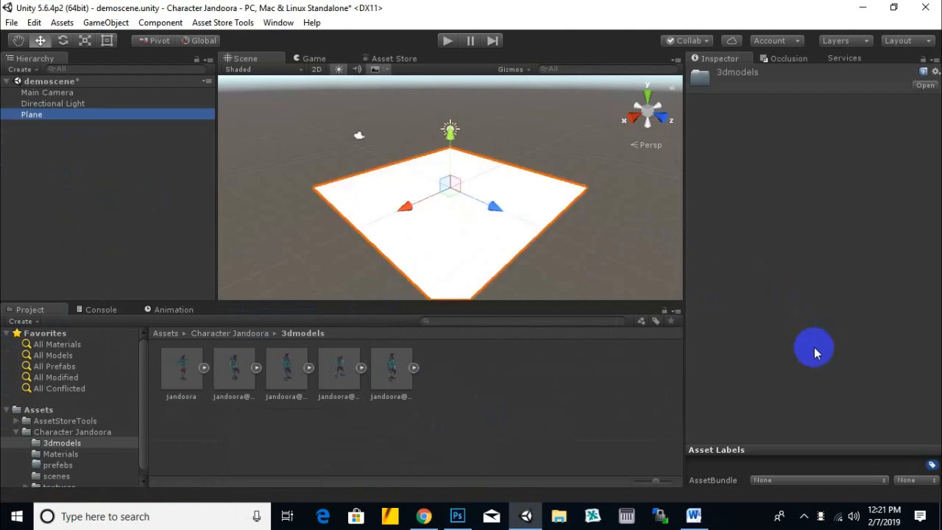
{"action": "left_click", "coordinate": [564, 245]}
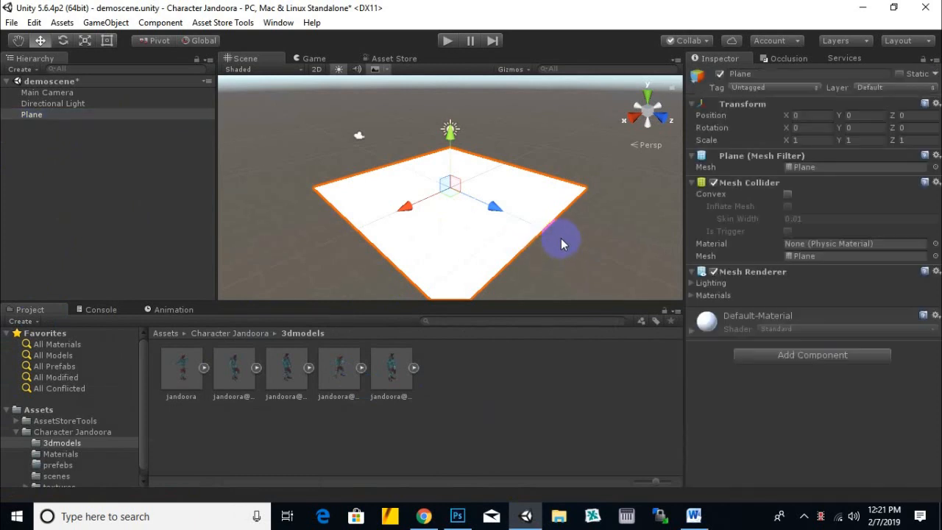
- Try to edit the plane's Default-Material emission colour, switching the Inspector to Debug mode and back to Normal
{"action": "left_click", "coordinate": [690, 333]}
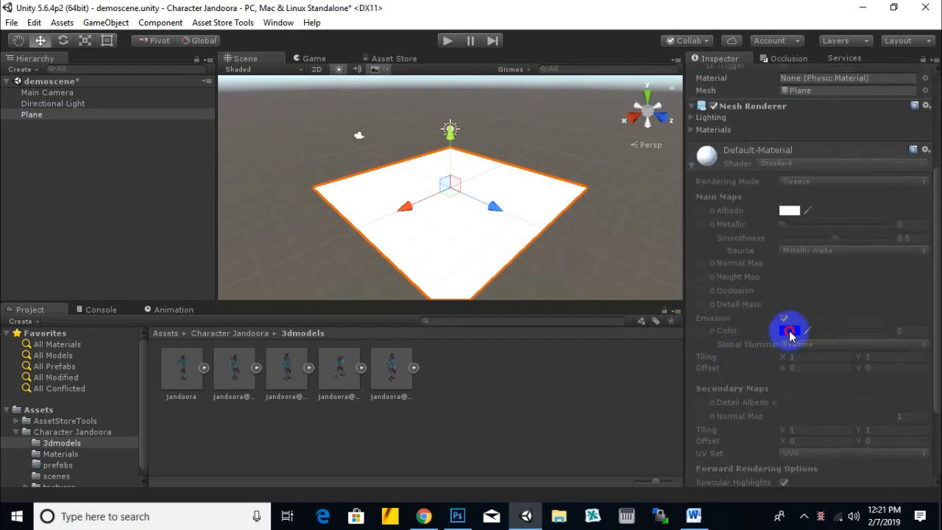
{"action": "scroll", "coordinate": [810, 323], "scroll_direction": "up", "scroll_amount": 5}
{"action": "left_click", "coordinate": [933, 59]}
{"action": "left_click", "coordinate": [896, 89]}
{"action": "scroll", "coordinate": [805, 314], "scroll_direction": "down", "scroll_amount": 5}
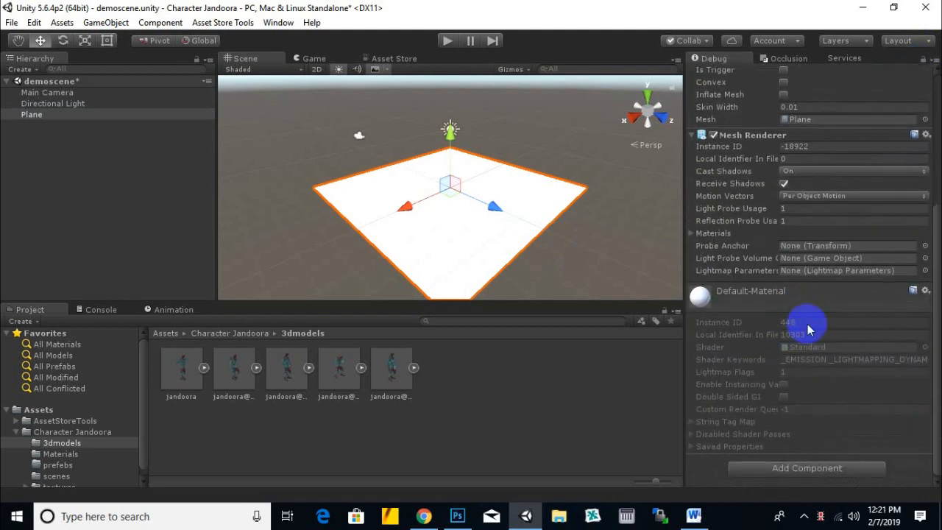
{"action": "scroll", "coordinate": [824, 320], "scroll_direction": "up", "scroll_amount": 5}
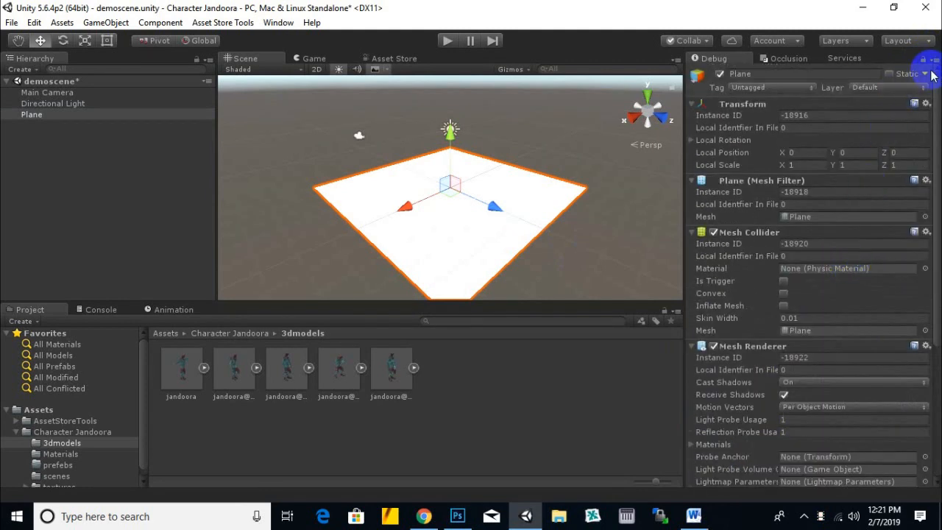
{"action": "left_click", "coordinate": [932, 62]}
{"action": "left_click", "coordinate": [883, 71]}
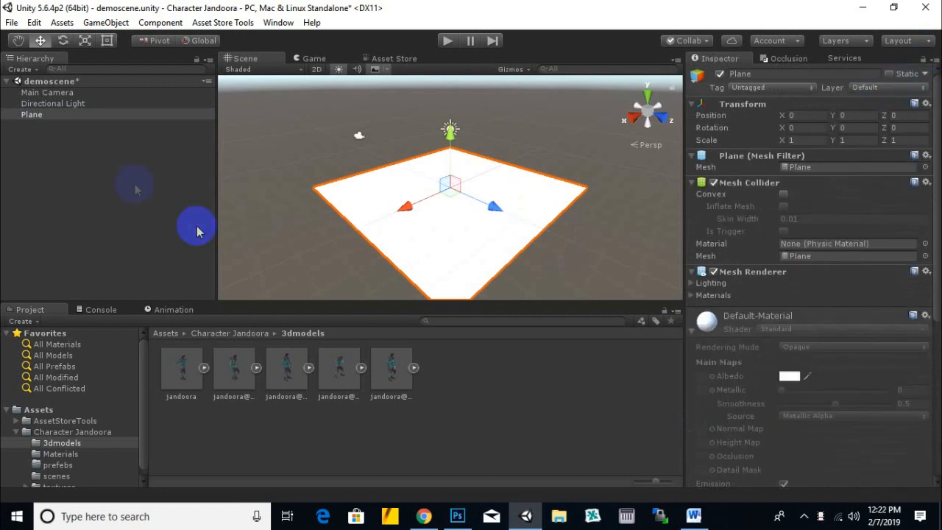
- Select all five jandoora models in 3dmodels and set their rig's animation type to Humanoid
{"action": "scroll", "coordinate": [593, 233], "scroll_direction": "up", "scroll_amount": 3}
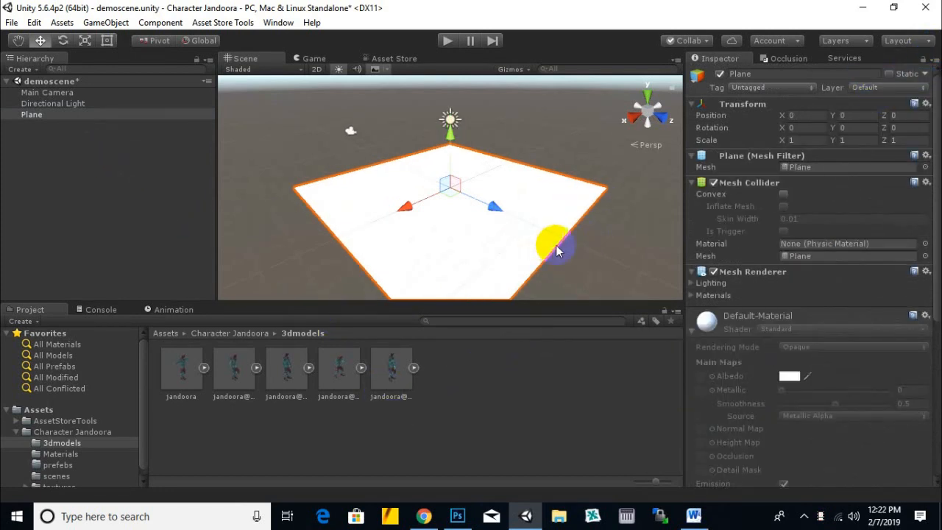
{"action": "middle_click_drag", "start_coordinate": [542, 243], "coordinate": [561, 207]}
{"action": "middle_click_drag", "start_coordinate": [622, 228], "coordinate": [582, 272]}
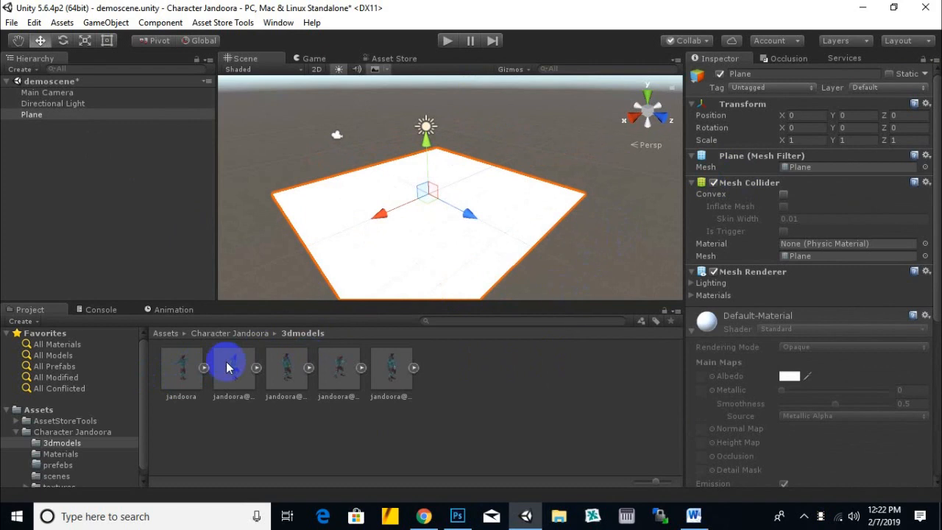
{"action": "left_click", "coordinate": [167, 378]}
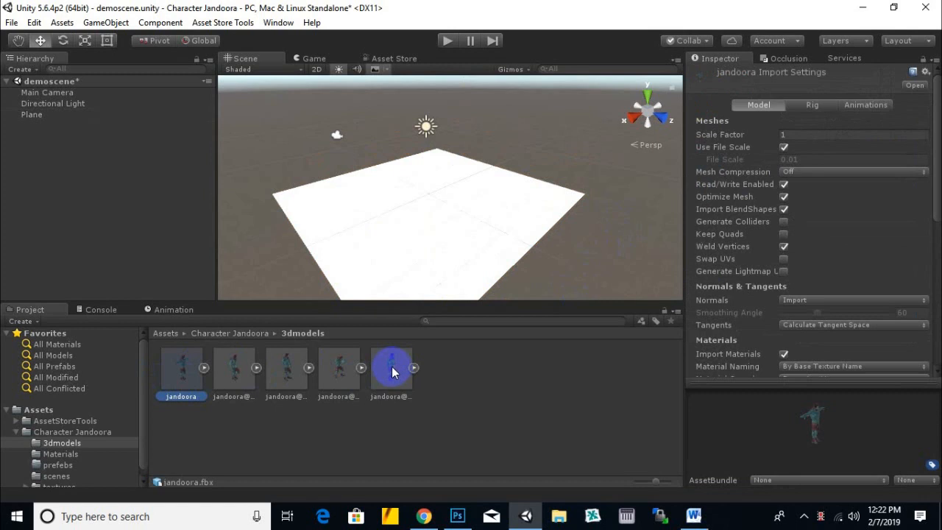
{"action": "left_click", "coordinate": [392, 371], "text": "shift"}
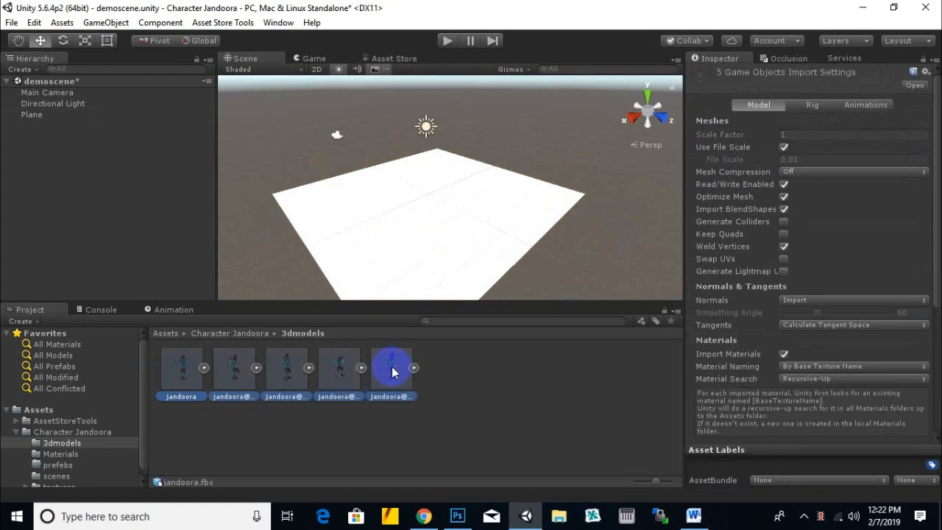
{"action": "left_click", "coordinate": [816, 105]}
{"action": "left_click", "coordinate": [837, 119]}
{"action": "left_click", "coordinate": [824, 179]}
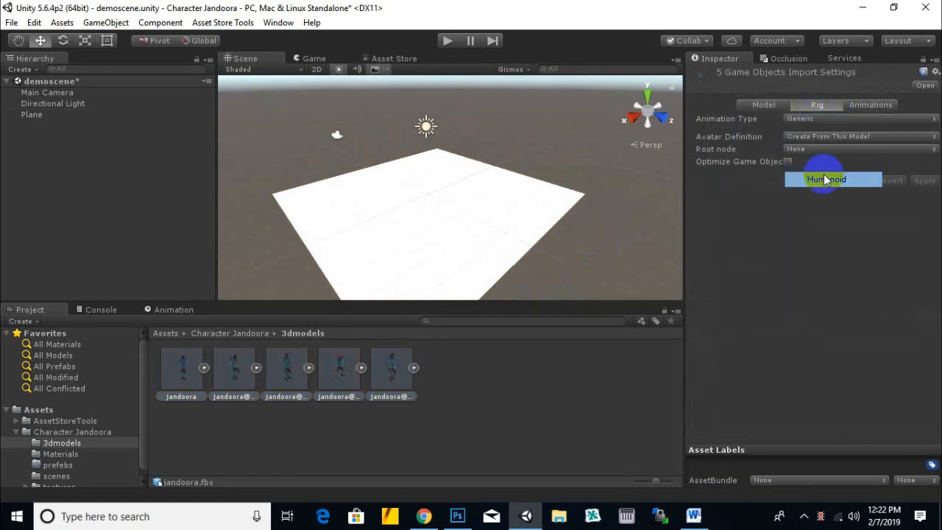
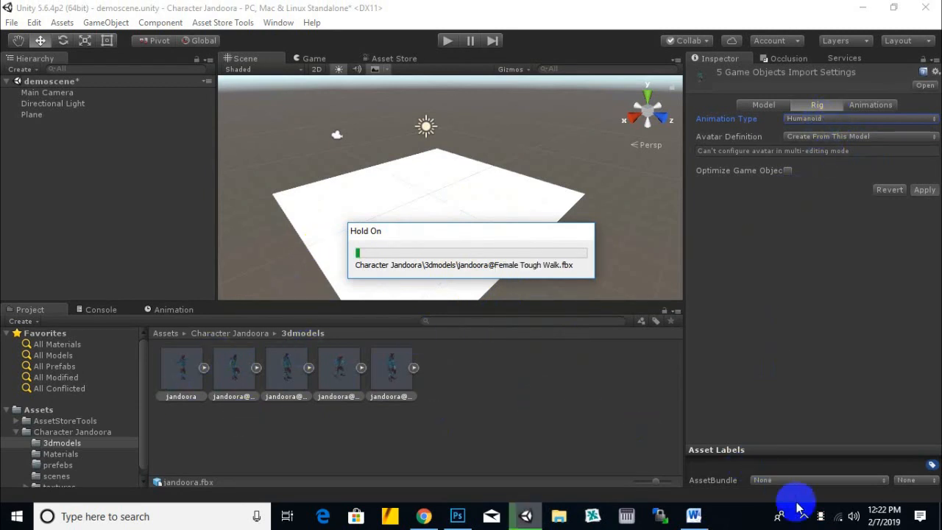
- Turn on Loop Time for the Female Tough Walk and Pointing animation clips and apply the import settings
{"action": "left_click", "coordinate": [880, 106]}
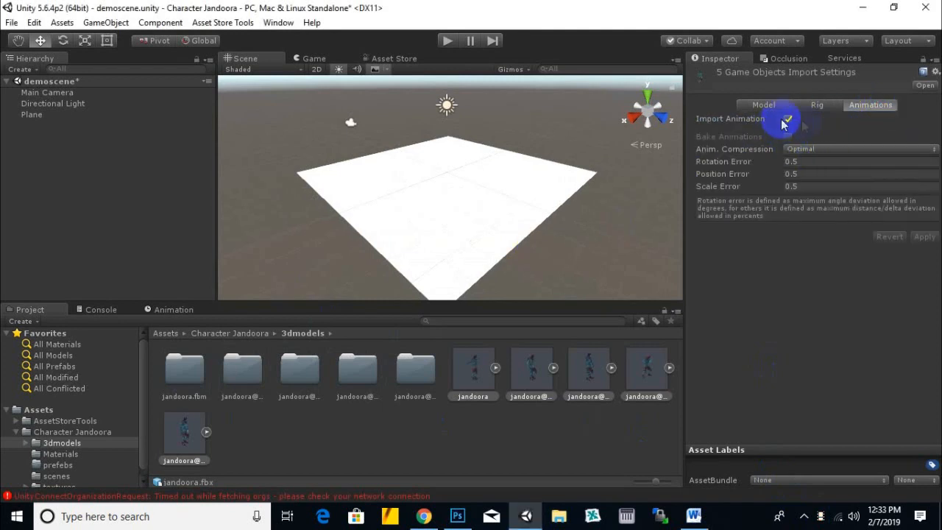
{"action": "left_click", "coordinate": [513, 372]}
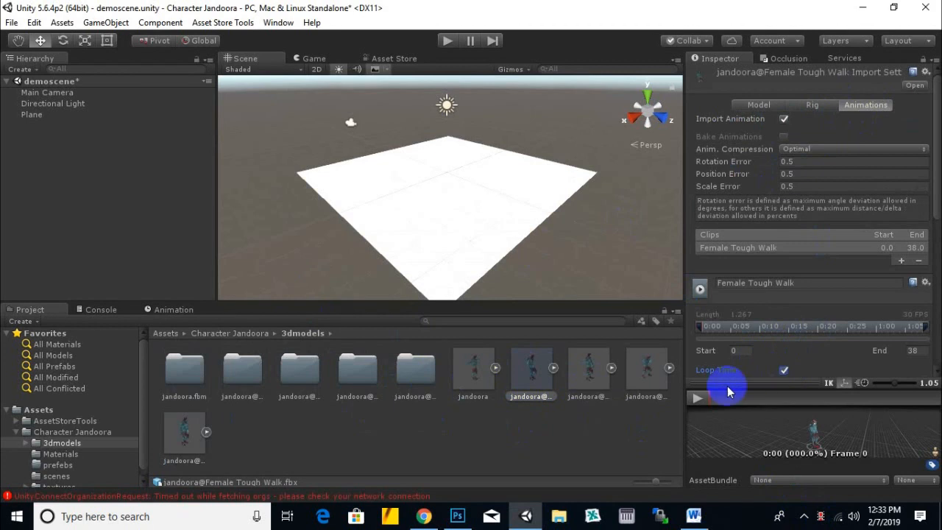
{"action": "left_click", "coordinate": [593, 372]}
{"action": "left_click", "coordinate": [509, 284]}
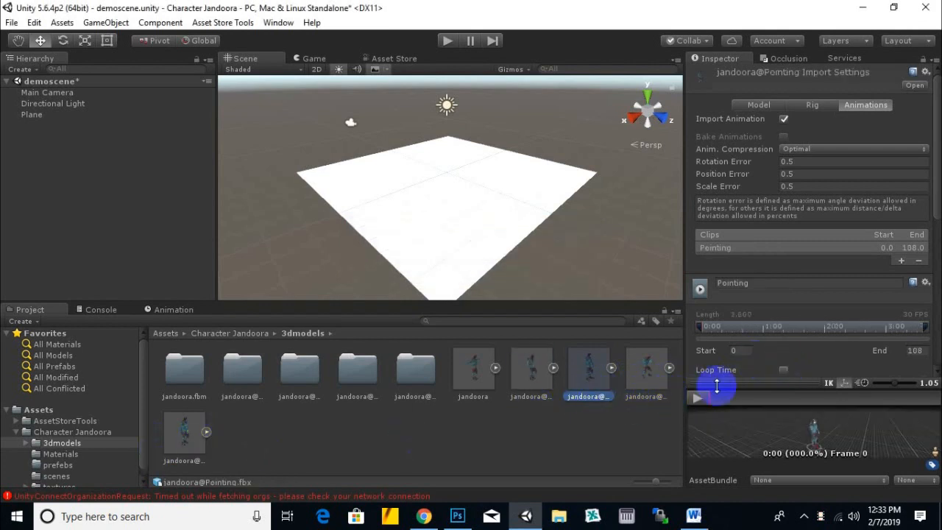
{"action": "left_click", "coordinate": [784, 370]}
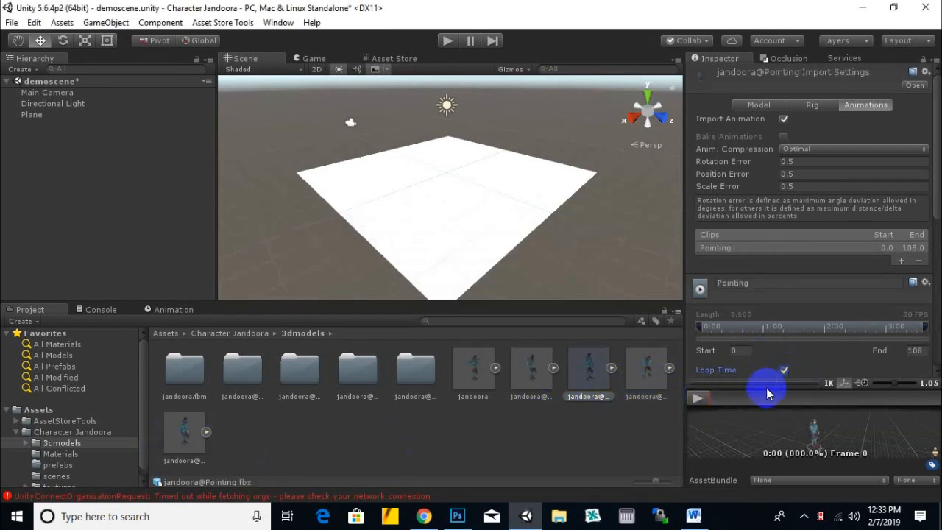
{"action": "left_click", "coordinate": [644, 383]}
{"action": "left_click", "coordinate": [513, 286]}
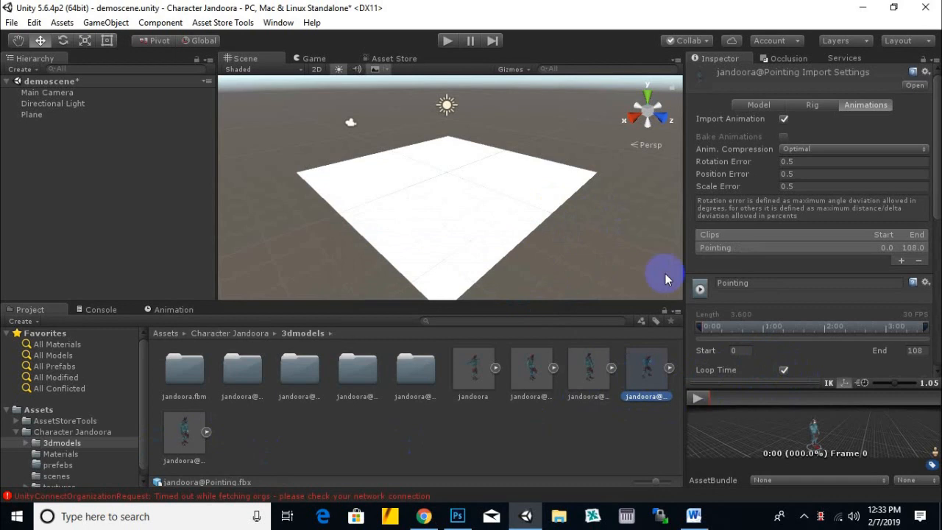
- Turn on Loop Time for the Punching and Yelling animation clips and apply the import settings
{"action": "left_click", "coordinate": [783, 370]}
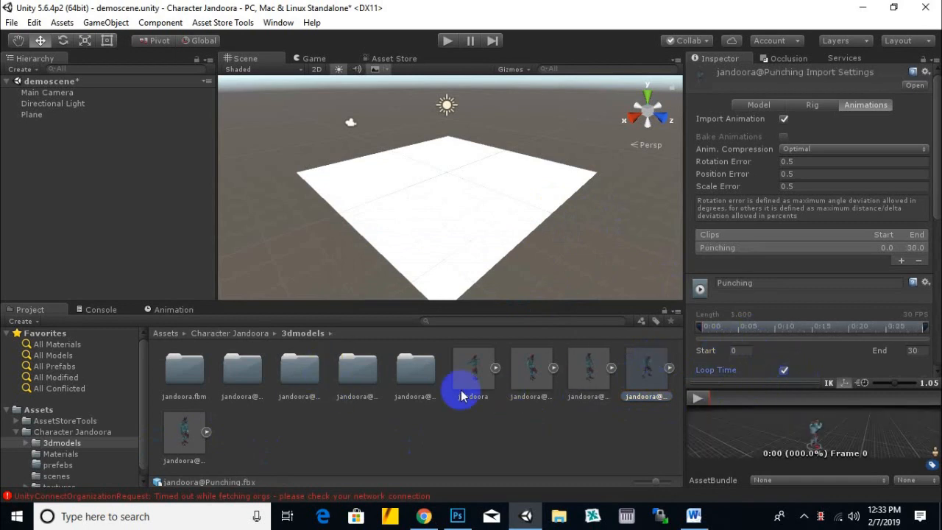
{"action": "left_click", "coordinate": [180, 431]}
{"action": "left_click", "coordinate": [510, 285]}
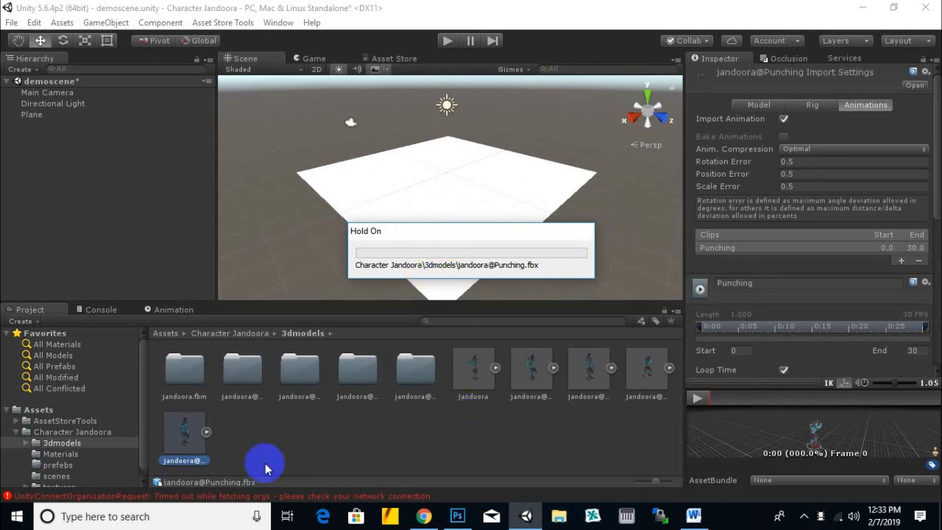
{"action": "left_click", "coordinate": [784, 370]}
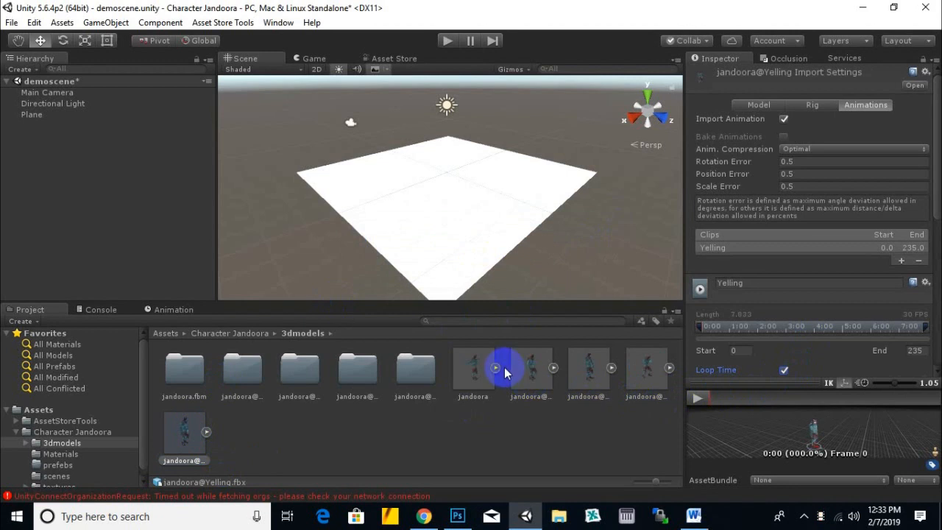
{"action": "scroll", "coordinate": [527, 292], "scroll_direction": "down", "scroll_amount": 1}
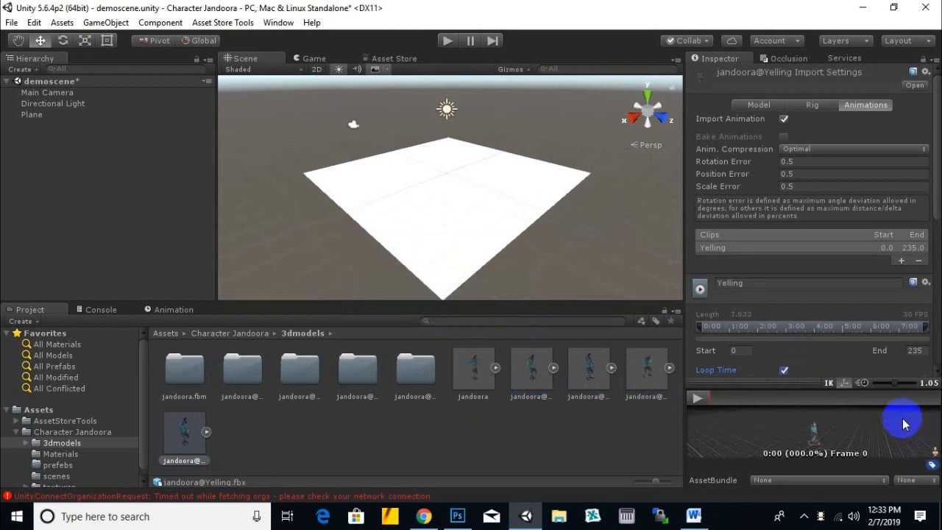
{"action": "scroll", "coordinate": [925, 314], "scroll_direction": "down", "scroll_amount": 8}
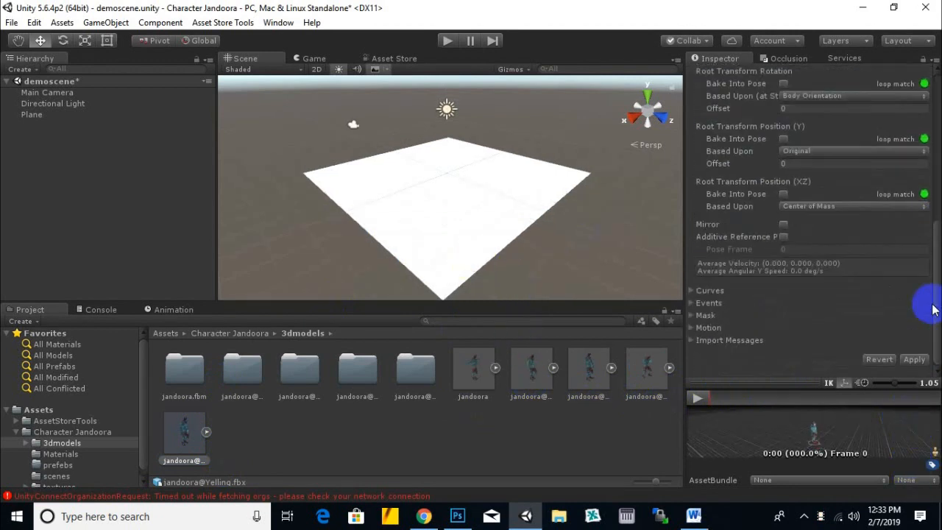
{"action": "left_click", "coordinate": [914, 360]}
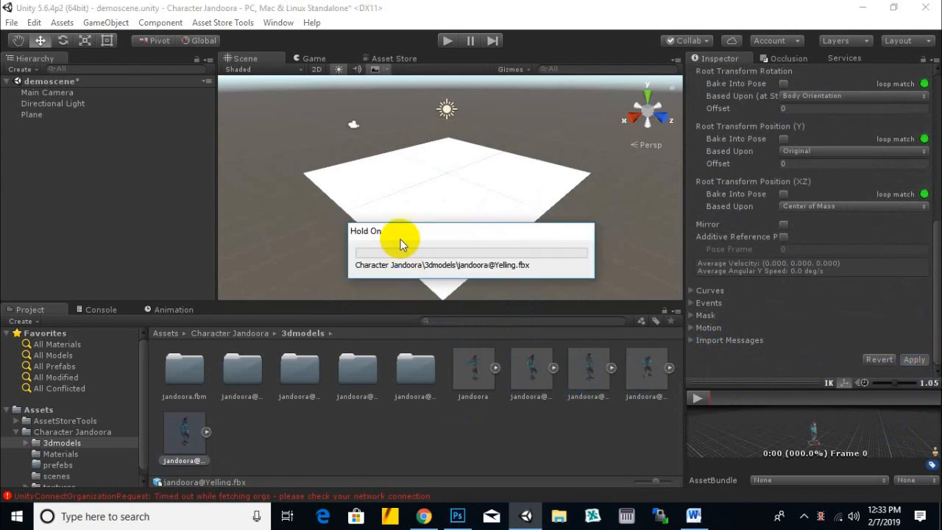
- Place the jandoora, Female Tough Walk, Pointing, Punching and Yelling models from 3dmodels onto the plane in the scene
{"action": "left_click", "coordinate": [477, 384]}
{"action": "left_click_drag", "start_coordinate": [473, 381], "coordinate": [433, 232]}
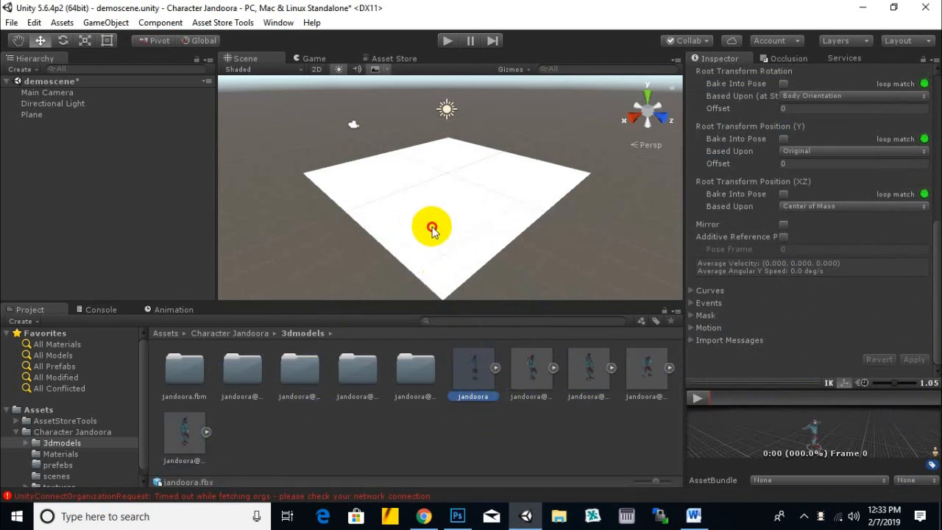
{"action": "left_click_drag", "start_coordinate": [530, 368], "coordinate": [478, 193]}
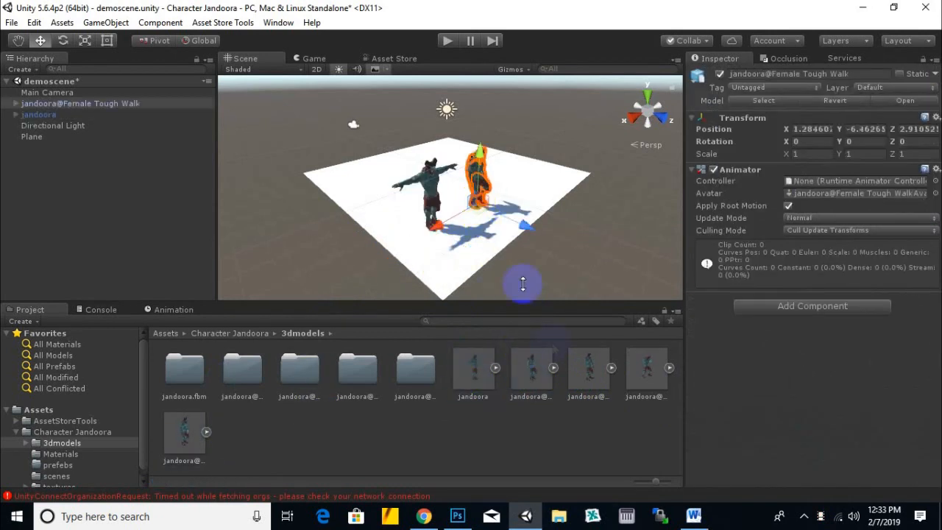
{"action": "left_click_drag", "start_coordinate": [581, 381], "coordinate": [391, 201]}
{"action": "left_click_drag", "start_coordinate": [641, 365], "coordinate": [450, 192]}
{"action": "left_click_drag", "start_coordinate": [194, 434], "coordinate": [495, 246]}
{"action": "scroll", "coordinate": [573, 265], "scroll_direction": "up", "scroll_amount": 1}
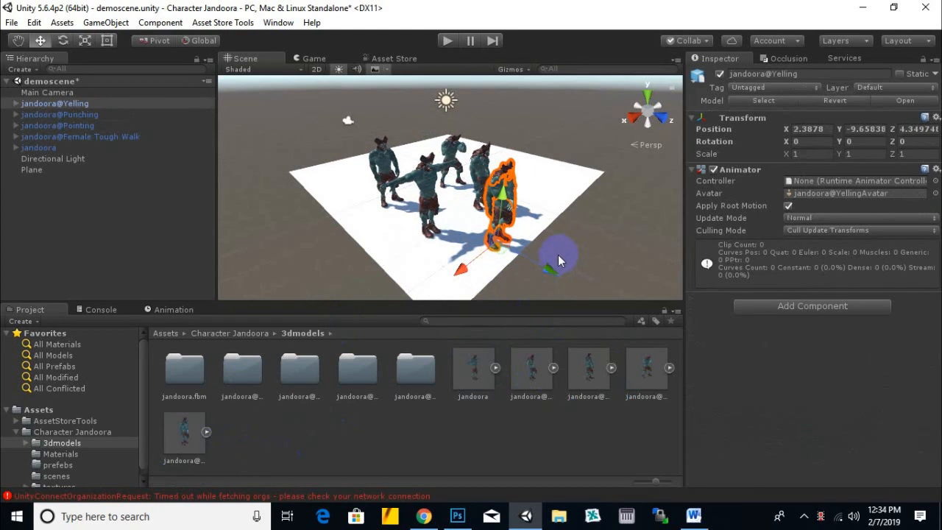
- Examine the placed jandoora and jandoora@Yelling characters from several angles, looking closely at the Yelling character's face
{"action": "middle_click_drag", "start_coordinate": [485, 209], "coordinate": [383, 168]}
{"action": "key", "text": "w"}
{"action": "left_click", "coordinate": [41, 148]}
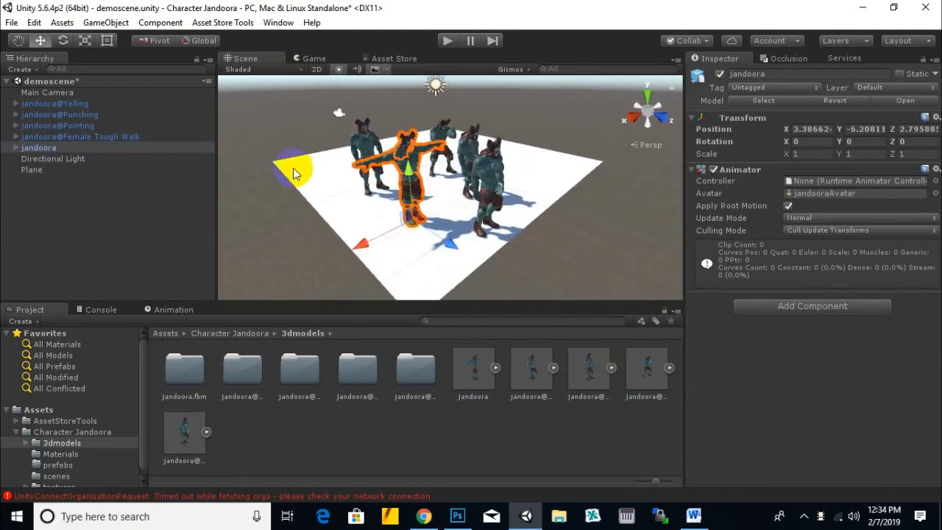
{"action": "left_click", "coordinate": [84, 104]}
{"action": "middle_click_drag", "start_coordinate": [531, 237], "coordinate": [417, 236]}
{"action": "scroll", "coordinate": [467, 200], "scroll_direction": "up", "scroll_amount": 6}
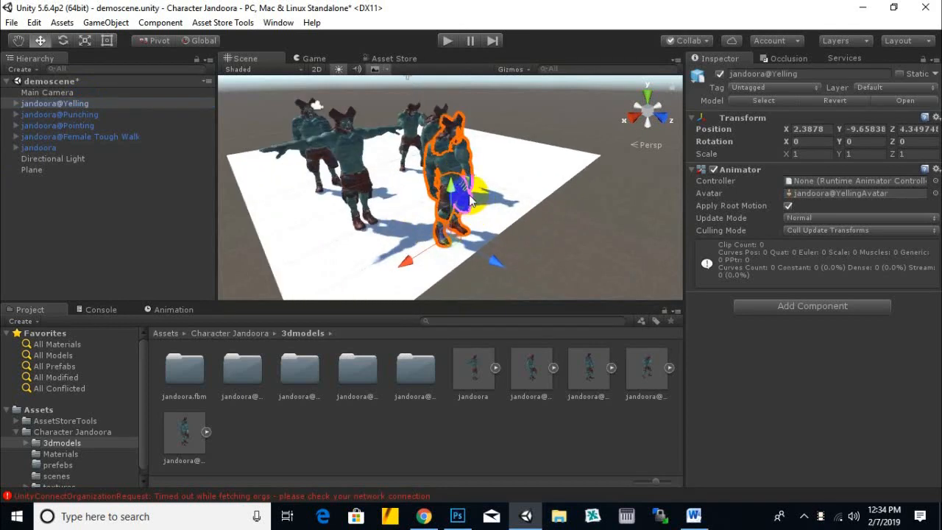
{"action": "left_click_drag", "start_coordinate": [593, 215], "coordinate": [430, 225], "text": "alt"}
{"action": "scroll", "coordinate": [469, 122], "scroll_direction": "up", "scroll_amount": 5}
{"action": "middle_click_drag", "start_coordinate": [470, 123], "coordinate": [496, 216]}
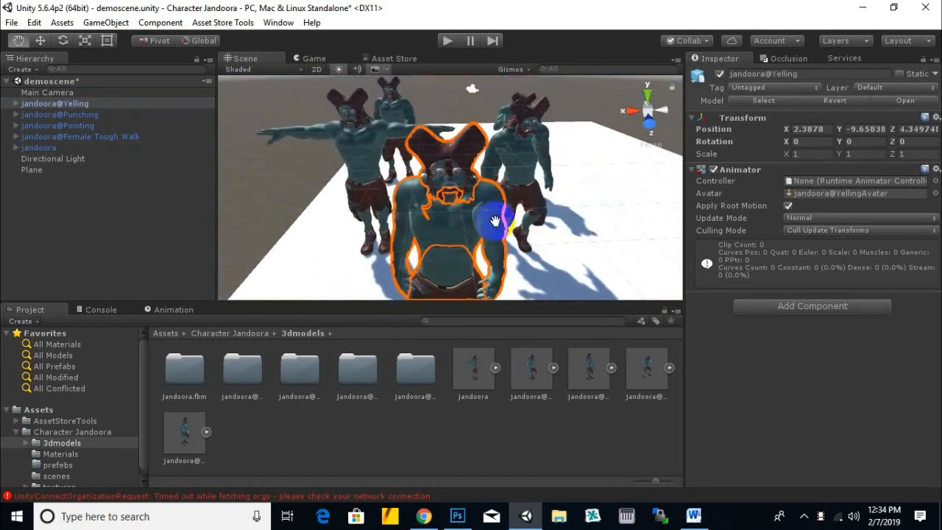
{"action": "scroll", "coordinate": [498, 185], "scroll_direction": "up", "scroll_amount": 4}
{"action": "left_click_drag", "start_coordinate": [500, 188], "coordinate": [595, 183], "text": "alt"}
{"action": "scroll", "coordinate": [557, 182], "scroll_direction": "up", "scroll_amount": 5}
{"action": "scroll", "coordinate": [557, 182], "scroll_direction": "down", "scroll_amount": 5}
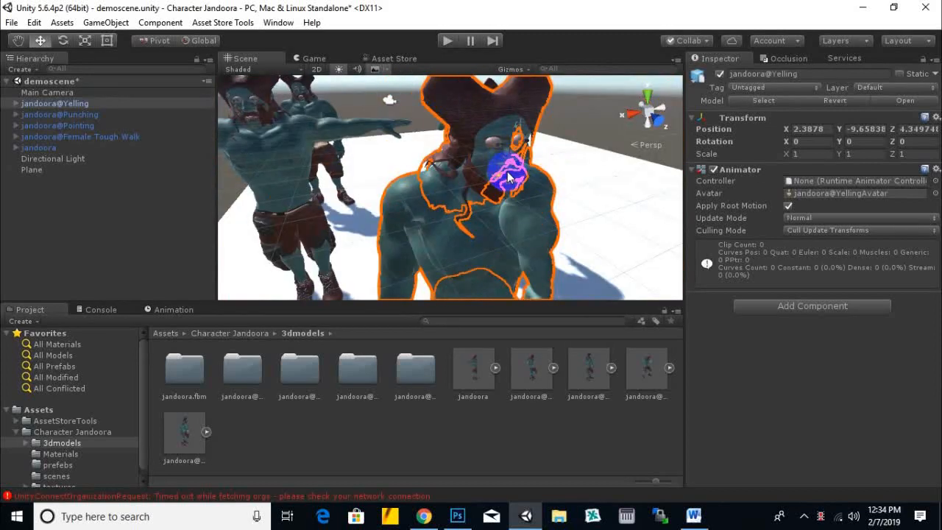
- Set the rendering mode of the jandoora_Body_Diffuse material on jandoora@Yelling's Body to Opaque
{"action": "left_click", "coordinate": [15, 104]}
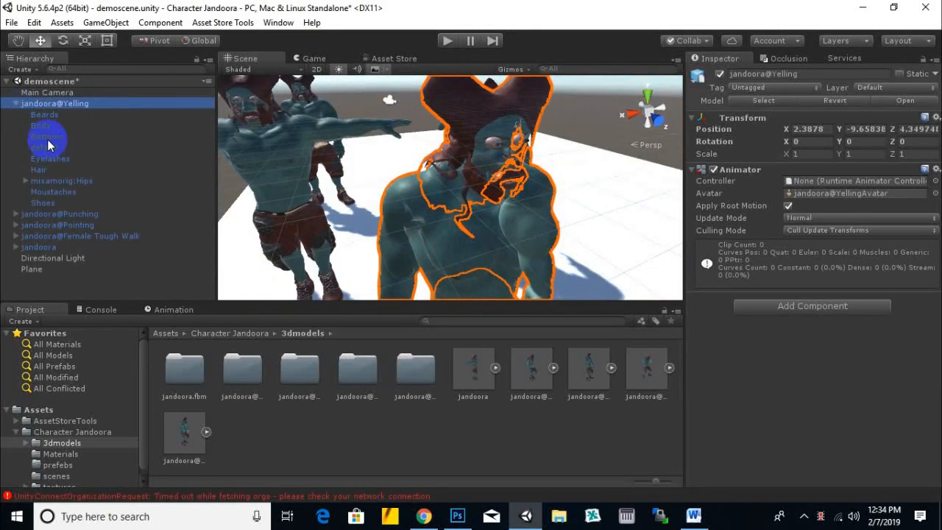
{"action": "left_click", "coordinate": [40, 126]}
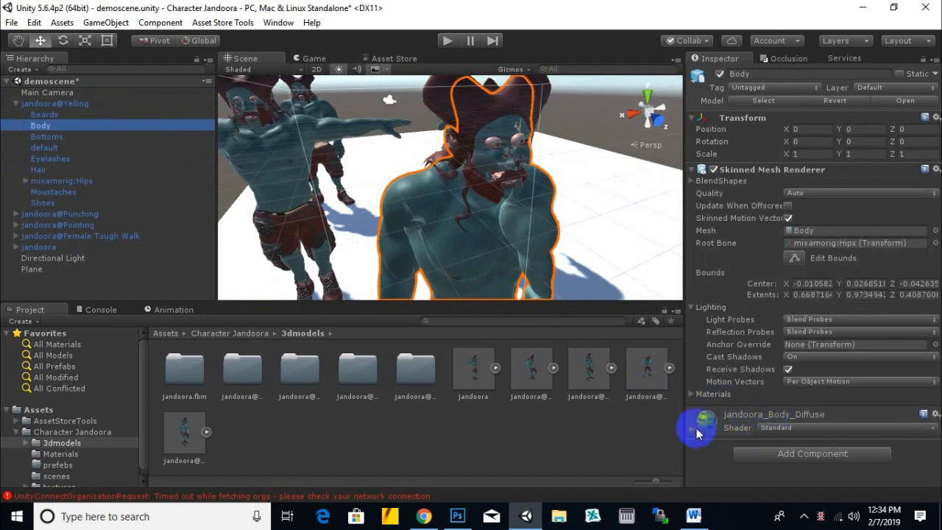
{"action": "left_click", "coordinate": [694, 430]}
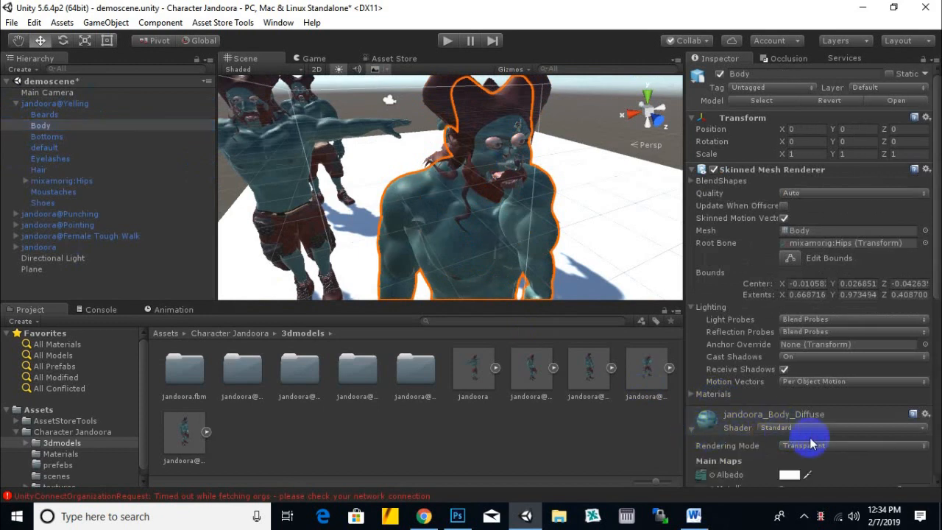
{"action": "left_click", "coordinate": [815, 450]}
{"action": "left_click", "coordinate": [817, 395]}
- Change the jandoora_Body_Diffuse material's shader to Nature/SpeedTree
{"action": "left_click", "coordinate": [813, 428]}
{"action": "mouse_move", "coordinate": [829, 310]}
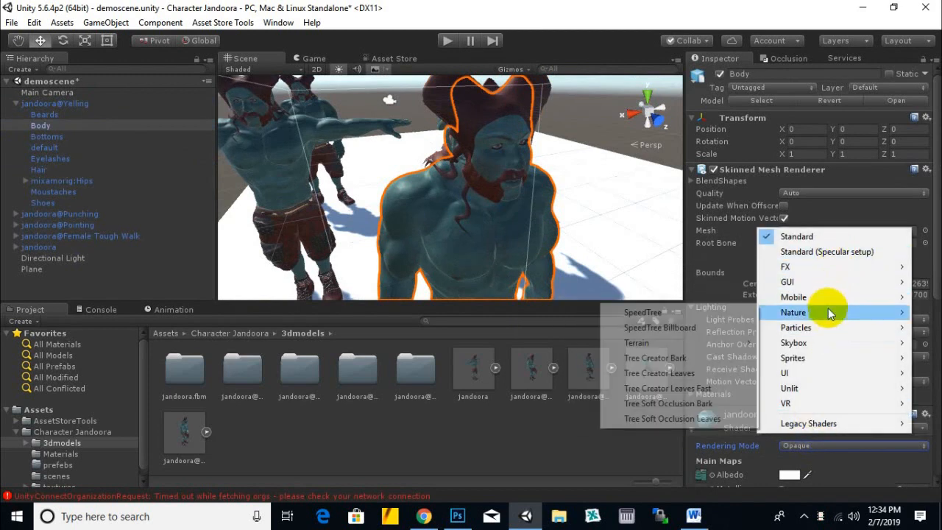
{"action": "left_click", "coordinate": [681, 318]}
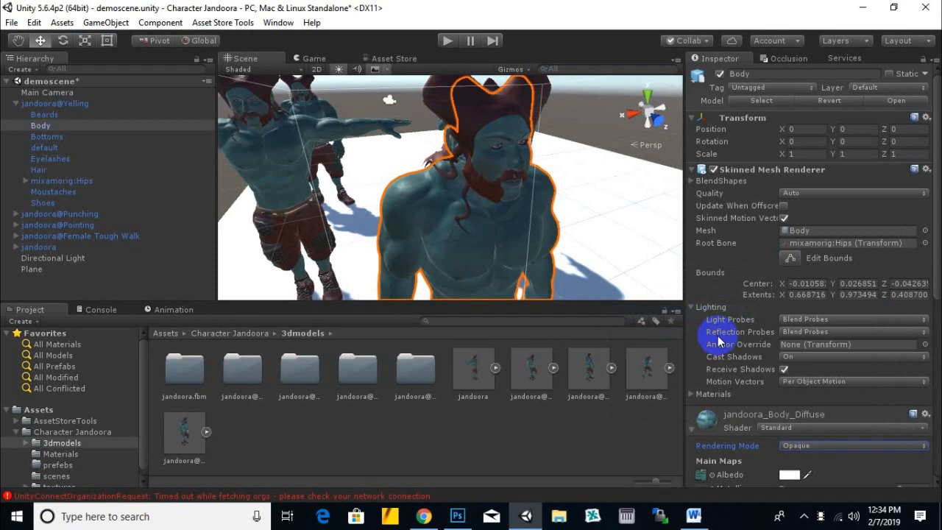
{"action": "scroll", "coordinate": [552, 262], "scroll_direction": "down", "scroll_amount": 3}
- Examine how the Nature/SpeedTree shader looks on the Yelling character's body from different angles
{"action": "middle_click_drag", "start_coordinate": [564, 252], "coordinate": [482, 284]}
{"action": "scroll", "coordinate": [544, 244], "scroll_direction": "up", "scroll_amount": 6}
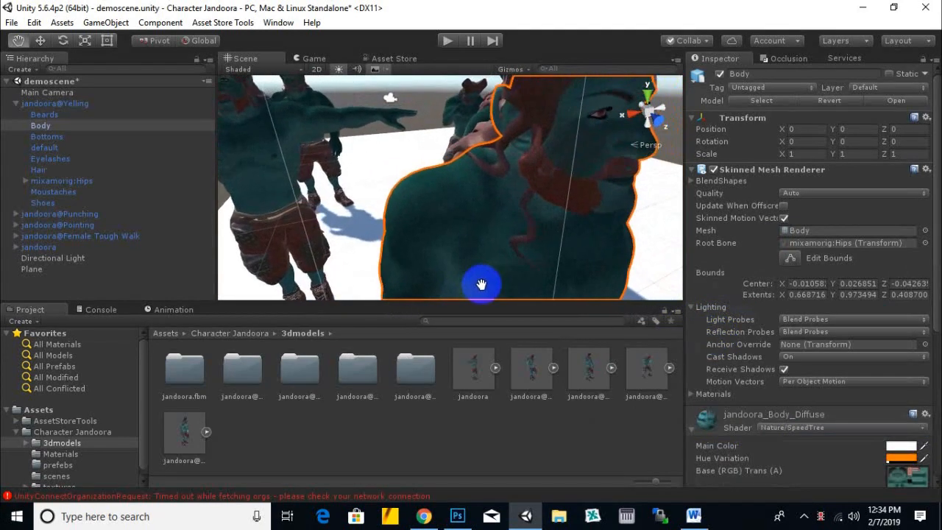
{"action": "scroll", "coordinate": [479, 269], "scroll_direction": "down", "scroll_amount": 3}
{"action": "left_click_drag", "start_coordinate": [479, 269], "coordinate": [542, 269], "text": "alt"}
{"action": "left_click_drag", "start_coordinate": [452, 246], "coordinate": [500, 240], "text": "alt"}
{"action": "left_click_drag", "start_coordinate": [593, 234], "coordinate": [537, 257], "text": "alt"}
{"action": "left_click", "coordinate": [15, 103]}
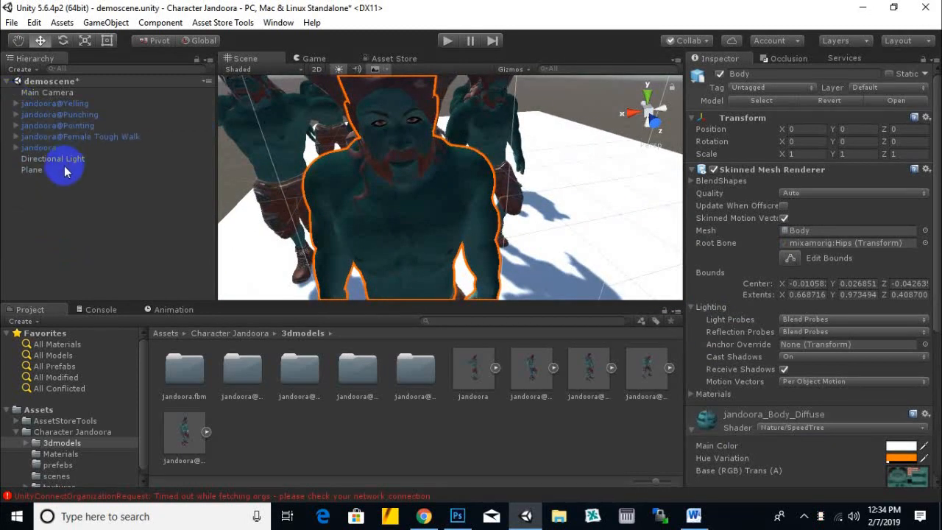
{"action": "left_click_drag", "start_coordinate": [371, 169], "coordinate": [339, 199], "text": "alt"}
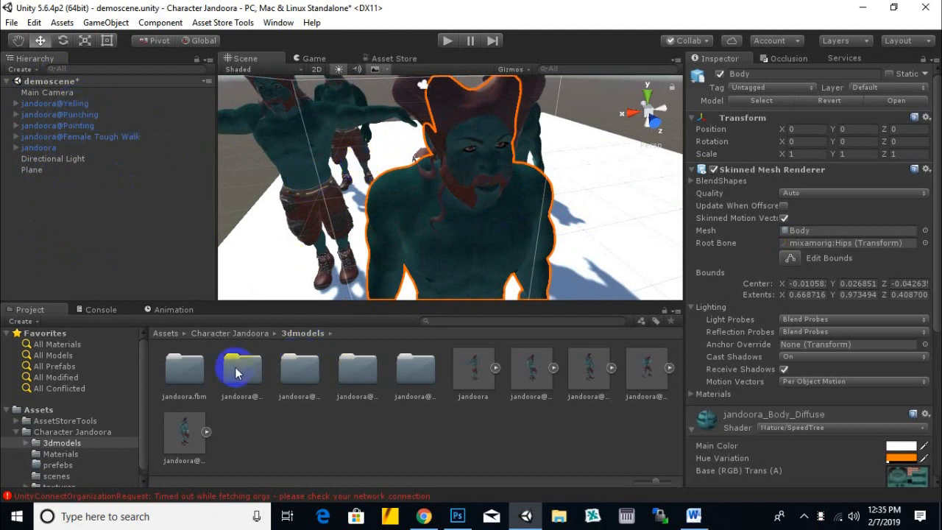
{"action": "left_click", "coordinate": [408, 376]}
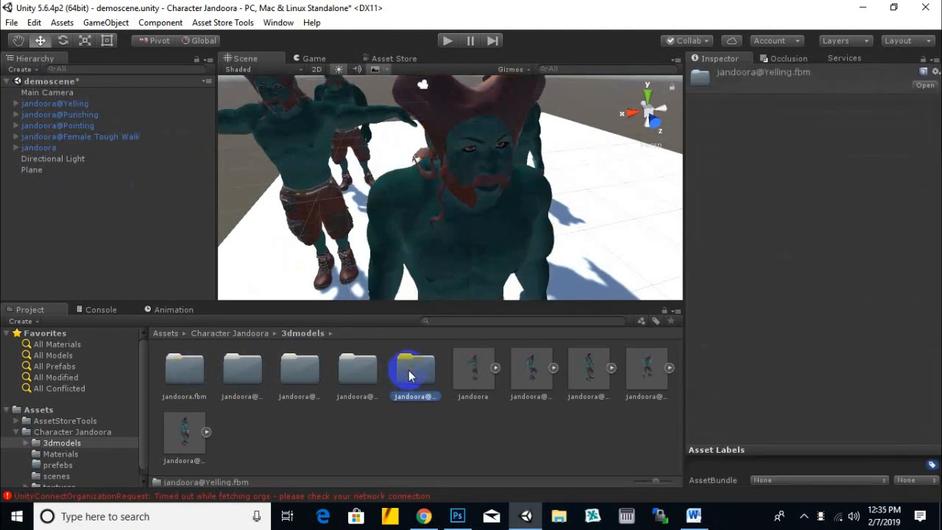
{"action": "double_click", "coordinate": [410, 376]}
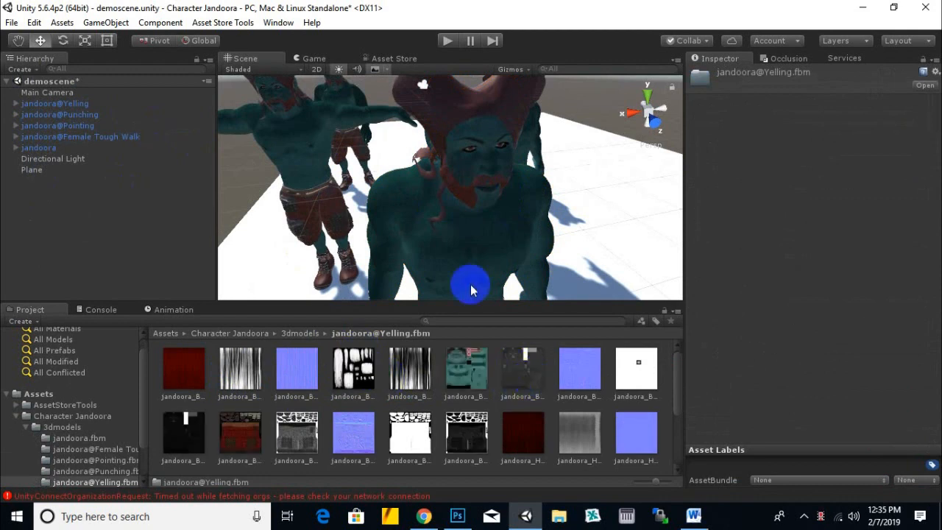
{"action": "left_click", "coordinate": [475, 259]}
{"action": "scroll", "coordinate": [540, 195], "scroll_direction": "up", "scroll_amount": 5}
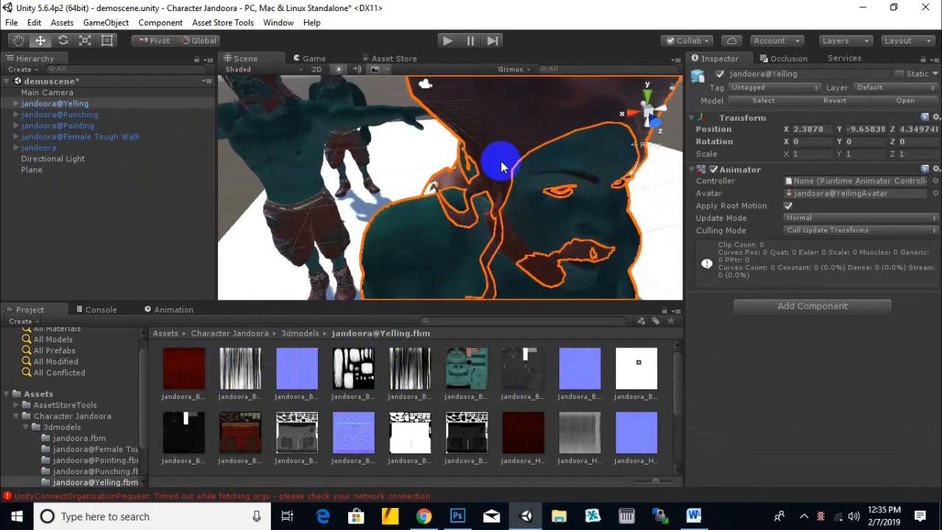
{"action": "left_click", "coordinate": [500, 165]}
{"action": "left_click", "coordinate": [503, 145]}
{"action": "middle_click_drag", "start_coordinate": [503, 145], "coordinate": [501, 165]}
{"action": "left_click", "coordinate": [435, 135]}
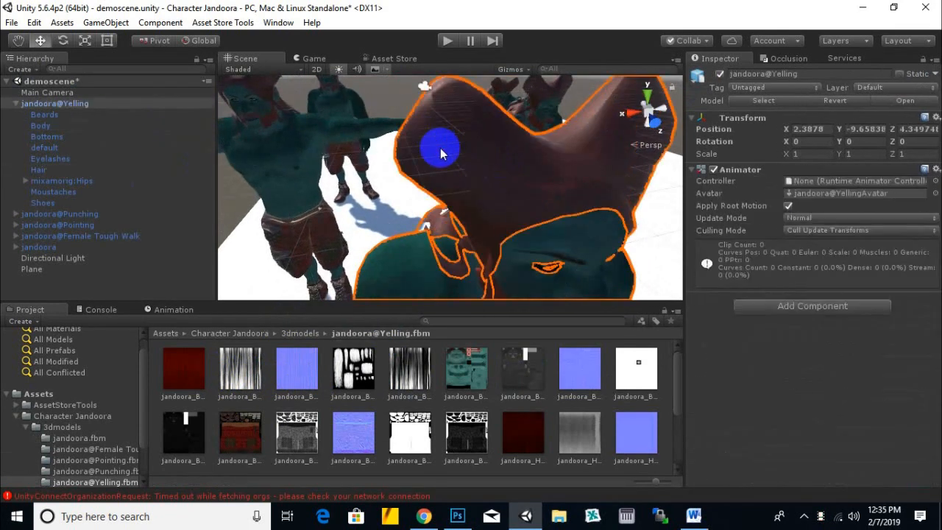
{"action": "left_click_drag", "start_coordinate": [186, 381], "coordinate": [468, 182]}
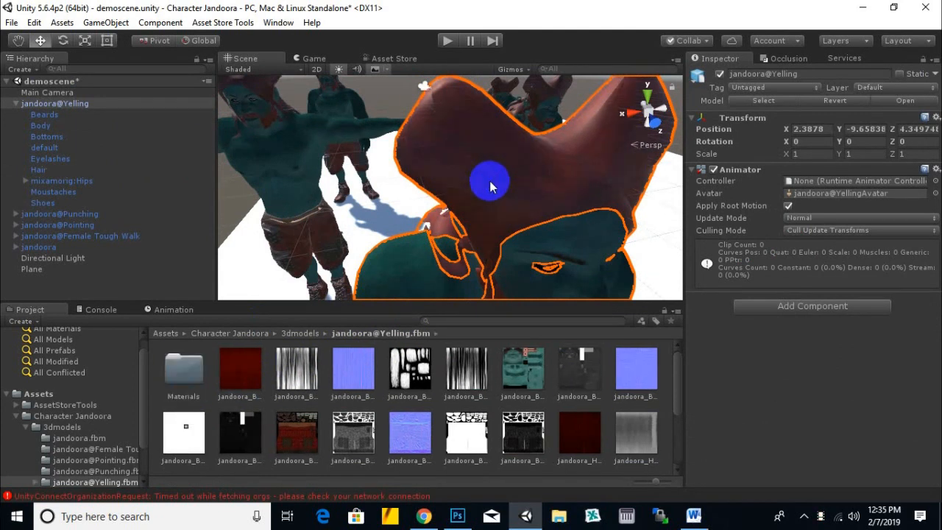
{"action": "middle_click_drag", "start_coordinate": [551, 201], "coordinate": [530, 186]}
- Apply the jandoora_Beard_Diffuse texture to the Yelling character's beard
{"action": "left_click", "coordinate": [240, 368]}
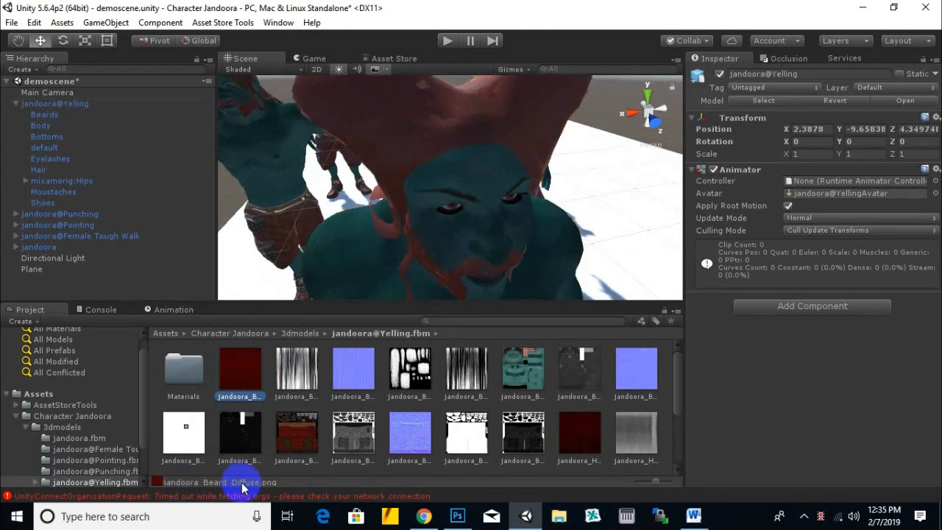
{"action": "middle_click_drag", "start_coordinate": [441, 193], "coordinate": [438, 156]}
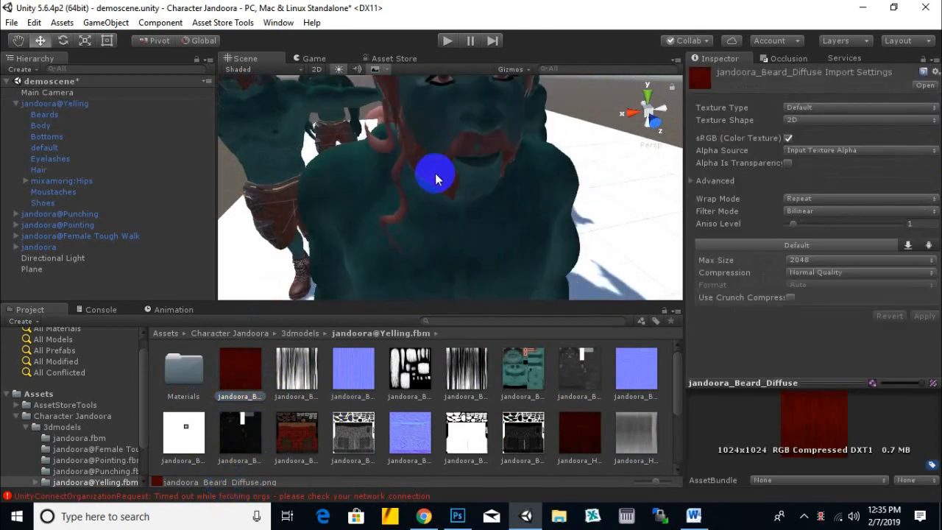
{"action": "left_click", "coordinate": [435, 176]}
{"action": "left_click", "coordinate": [440, 176]}
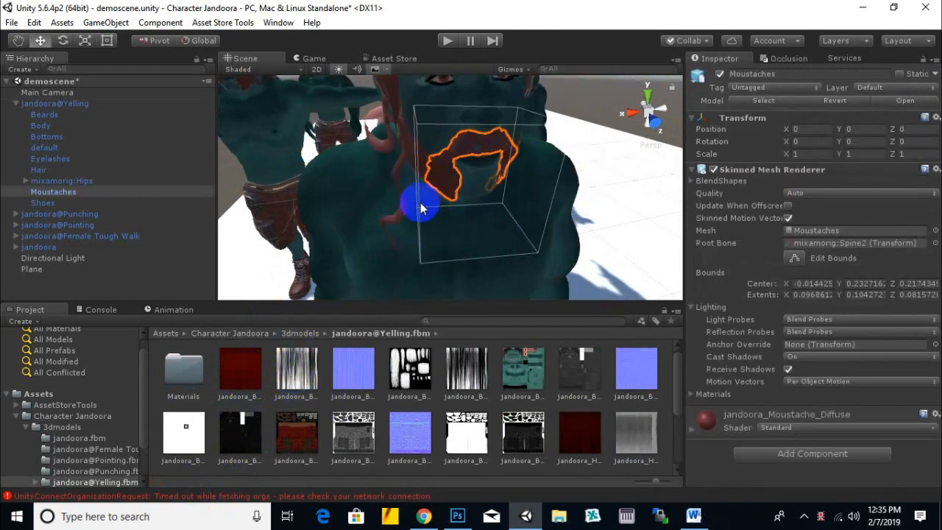
{"action": "left_click", "coordinate": [421, 158]}
{"action": "left_click", "coordinate": [421, 159]}
{"action": "left_click_drag", "start_coordinate": [249, 379], "coordinate": [448, 197]}
- Change the shader of the Yelling character's beard material to Nature/SpeedTree
{"action": "left_click", "coordinate": [846, 427]}
{"action": "mouse_move", "coordinate": [794, 315]}
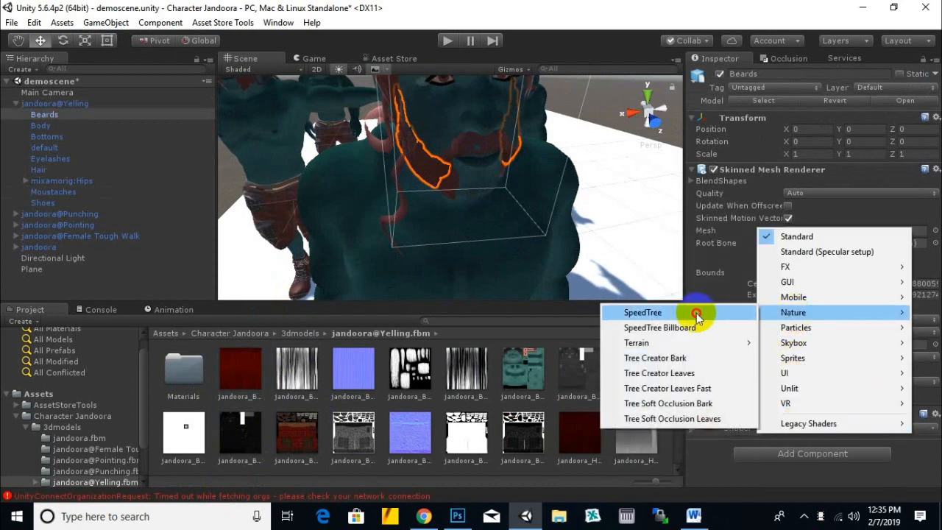
{"action": "left_click", "coordinate": [691, 313]}
{"action": "left_click", "coordinate": [474, 164]}
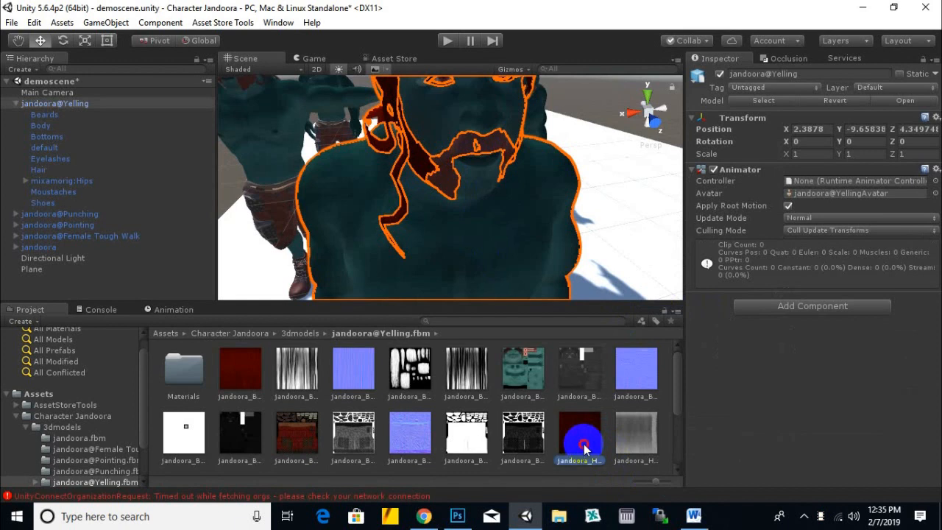
{"action": "left_click_drag", "start_coordinate": [584, 445], "coordinate": [378, 144]}
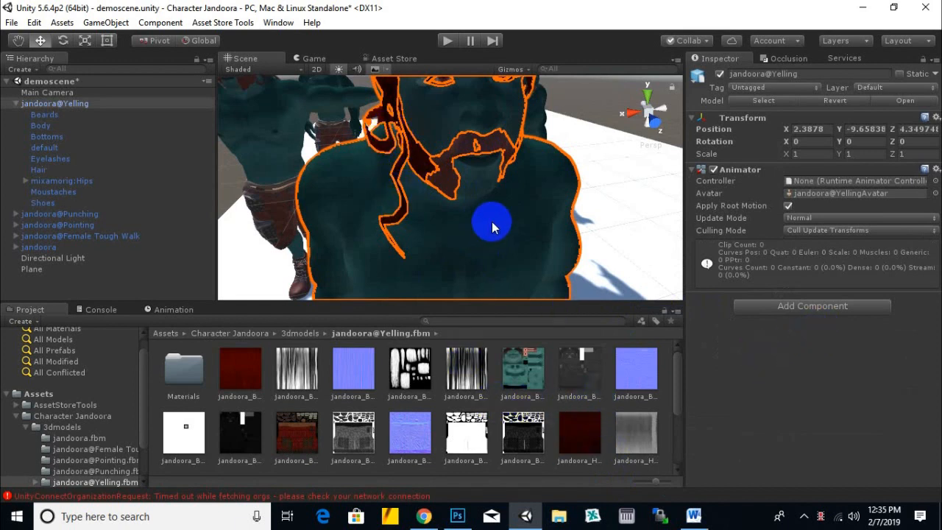
{"action": "middle_click_drag", "start_coordinate": [492, 222], "coordinate": [489, 221]}
- Apply the red moustache texture to the Yelling character's moustache and set the jandoora_Moustache_Diffuse material's shader to Nature/SpeedTree
{"action": "left_click", "coordinate": [472, 187]}
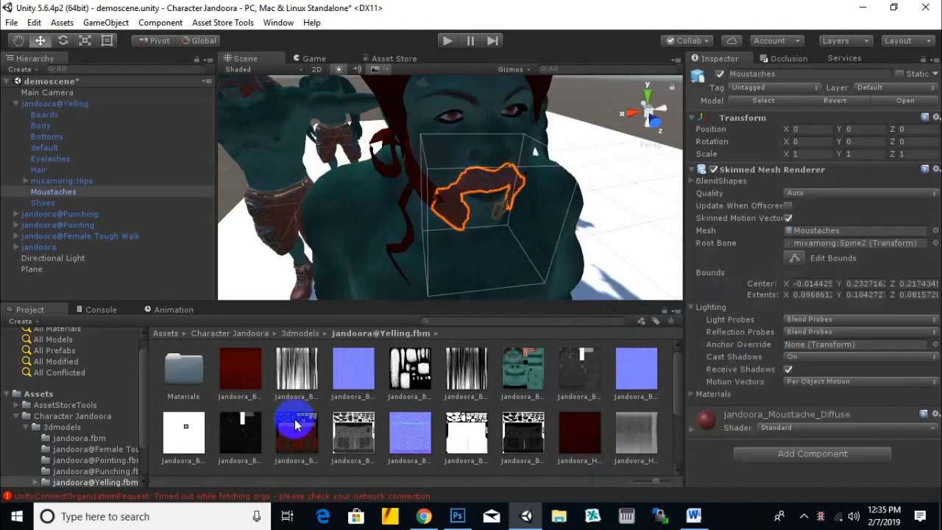
{"action": "scroll", "coordinate": [394, 411], "scroll_direction": "down", "scroll_amount": 3}
{"action": "left_click_drag", "start_coordinate": [362, 426], "coordinate": [477, 212]}
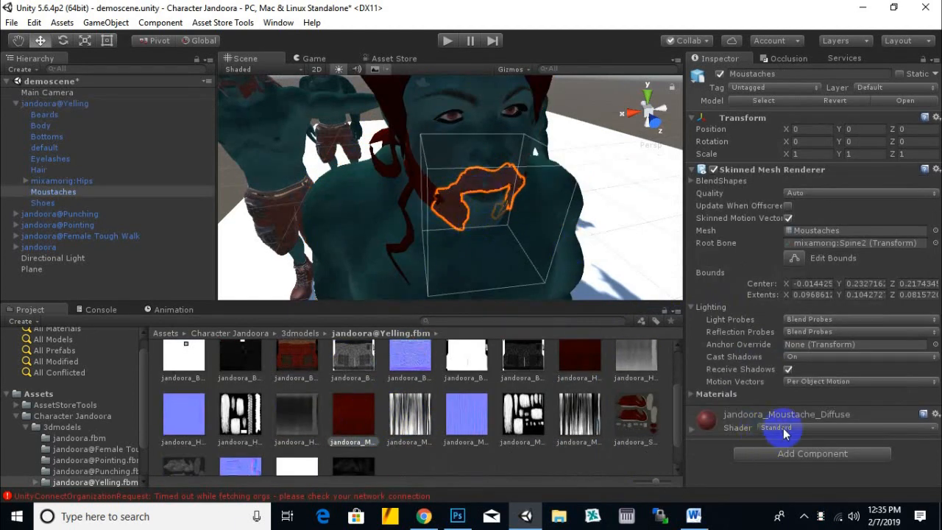
{"action": "left_click", "coordinate": [784, 432]}
{"action": "mouse_move", "coordinate": [805, 326]}
{"action": "left_click", "coordinate": [715, 316]}
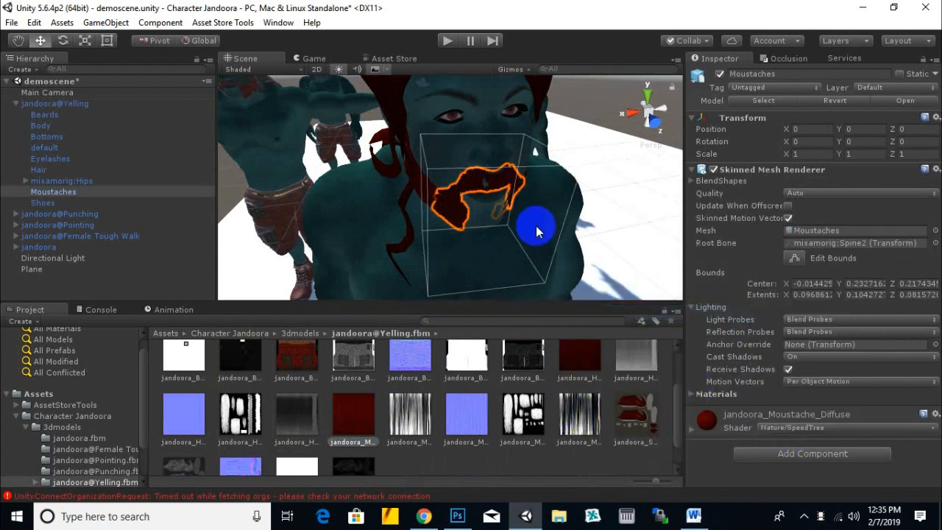
{"action": "scroll", "coordinate": [535, 225], "scroll_direction": "down", "scroll_amount": 5}
{"action": "middle_click_drag", "start_coordinate": [553, 241], "coordinate": [602, 251]}
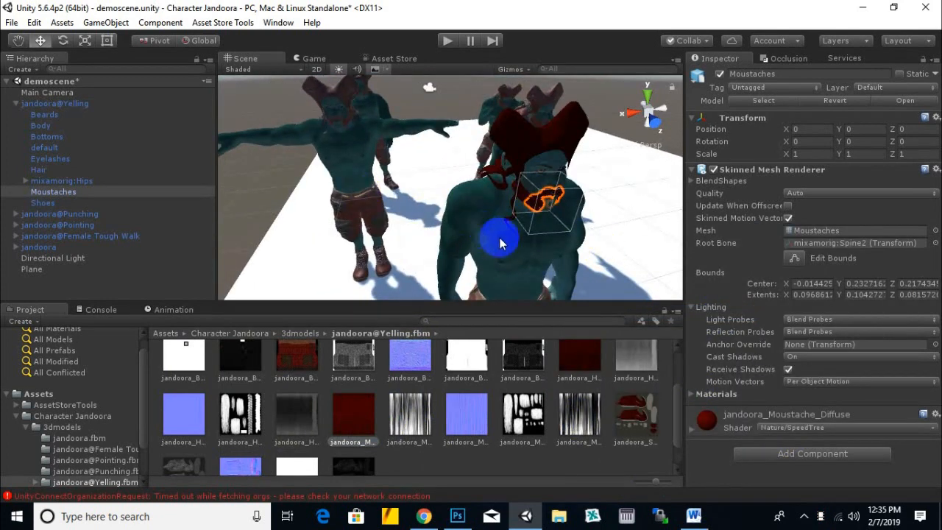
{"action": "middle_click_drag", "start_coordinate": [483, 228], "coordinate": [500, 217]}
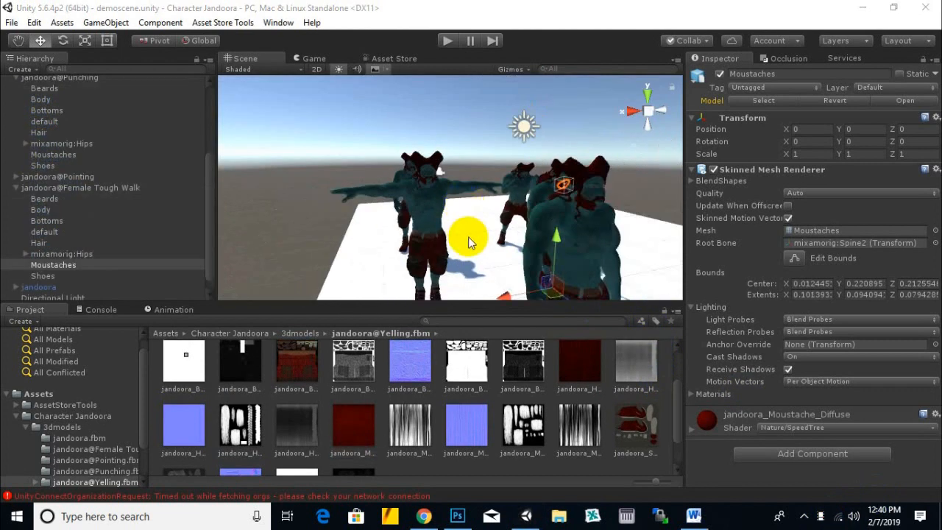
{"action": "middle_click_drag", "start_coordinate": [469, 237], "coordinate": [436, 241]}
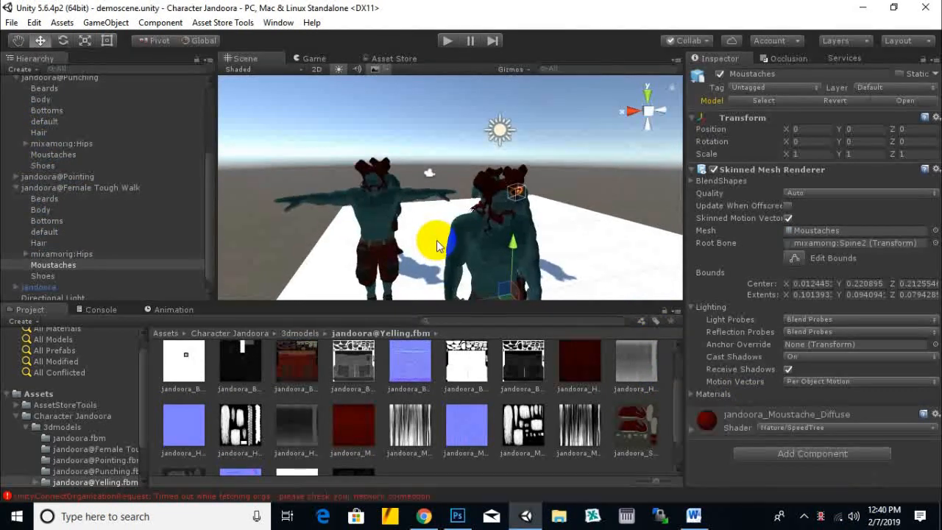
- Create a folder named animations inside the Character Jandoora folder
{"action": "left_click", "coordinate": [305, 334]}
{"action": "left_click", "coordinate": [337, 416]}
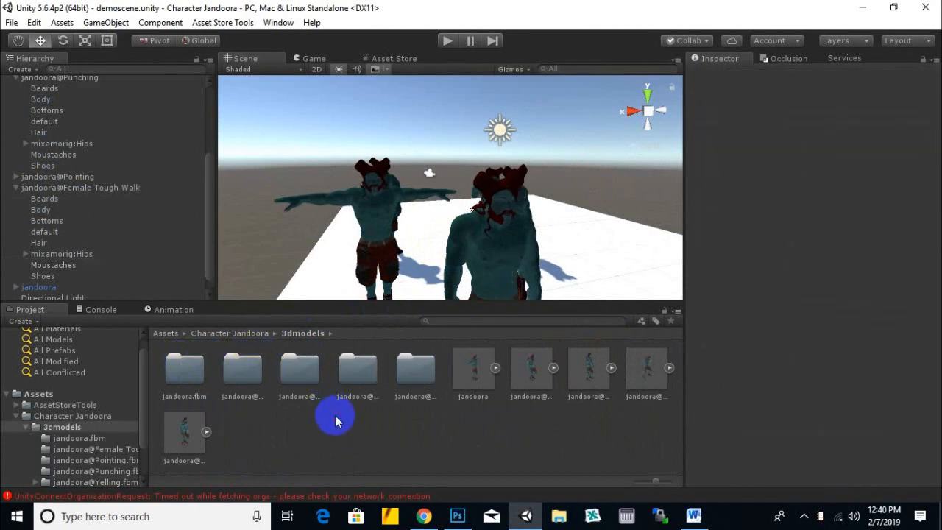
{"action": "left_click", "coordinate": [243, 334]}
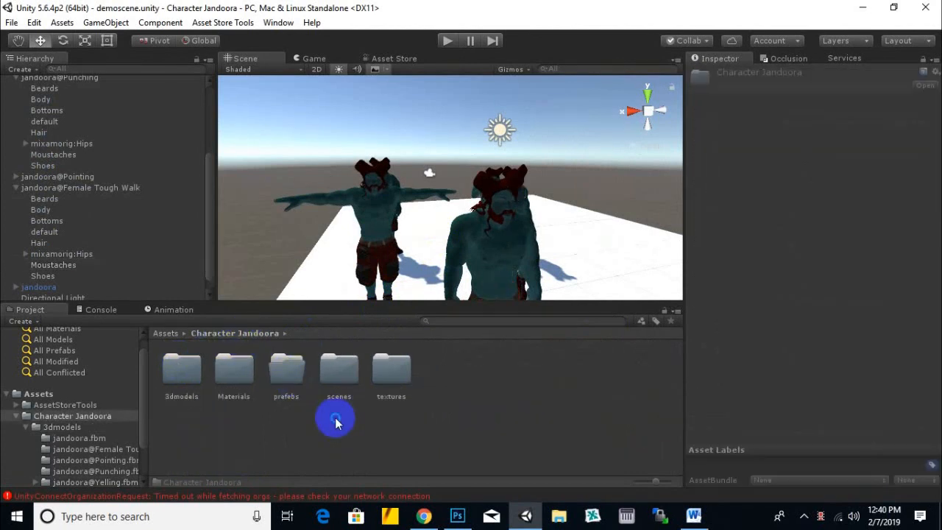
{"action": "right_click", "coordinate": [336, 423]}
{"action": "mouse_move", "coordinate": [446, 164]}
{"action": "left_click", "coordinate": [542, 156]}
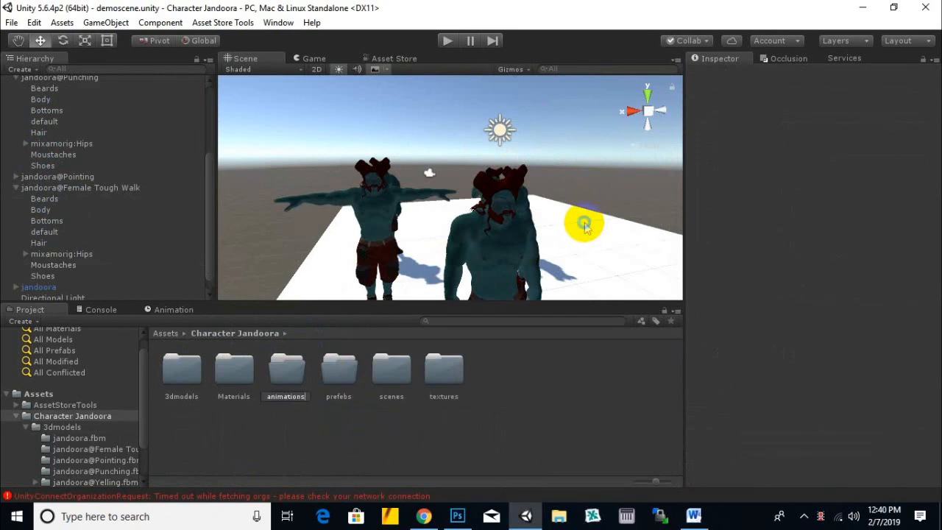
{"action": "type", "text": "animations"}
{"action": "key", "text": "Return"}
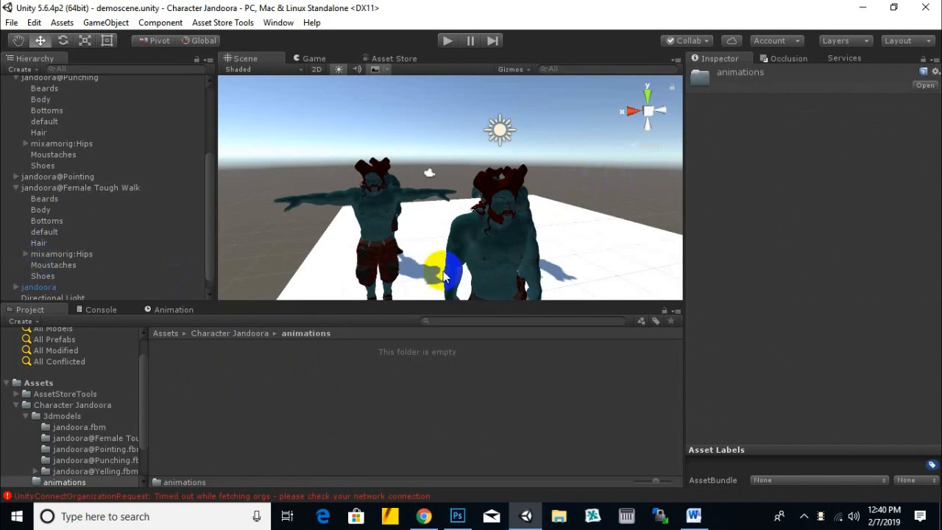
{"action": "left_click", "coordinate": [496, 251]}
{"action": "scroll", "coordinate": [508, 277], "scroll_direction": "down", "scroll_amount": 3}
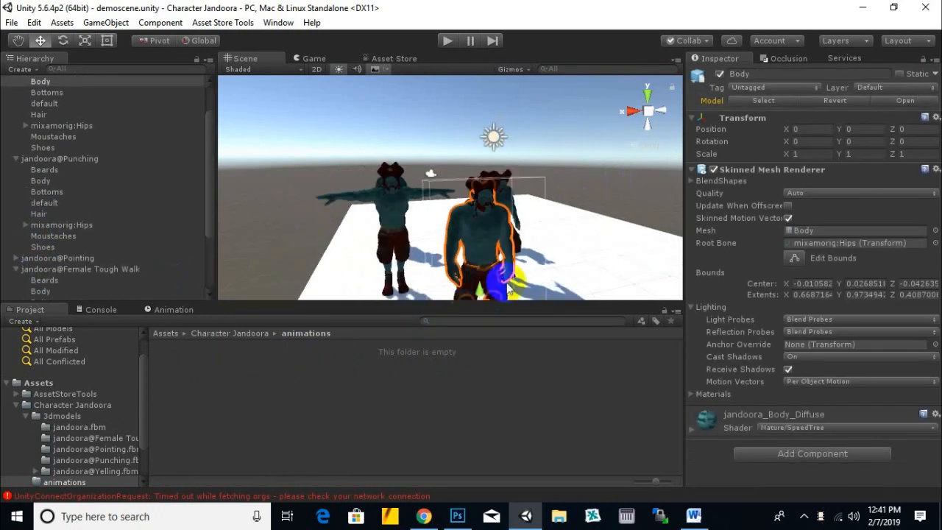
{"action": "middle_click_drag", "start_coordinate": [573, 287], "coordinate": [564, 245]}
{"action": "right_click", "coordinate": [282, 398]}
{"action": "left_click", "coordinate": [226, 412]}
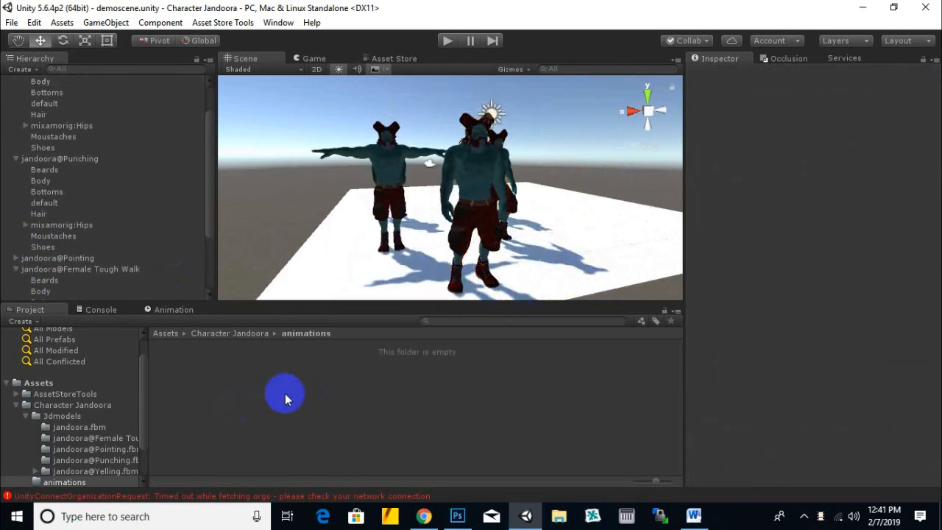
- Create an Animator Controller named yelling in the animations folder
{"action": "right_click", "coordinate": [287, 389]}
{"action": "left_click", "coordinate": [371, 137]}
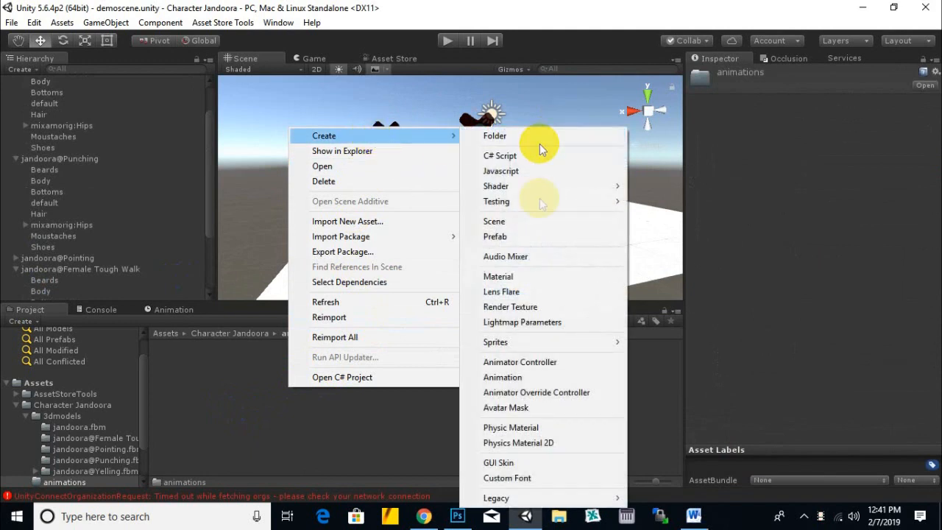
{"action": "left_click", "coordinate": [481, 336]}
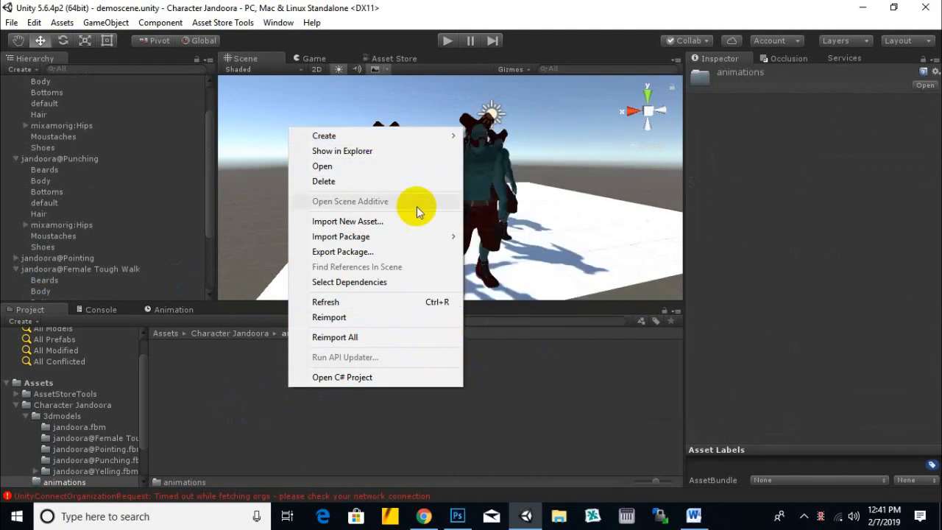
{"action": "mouse_move", "coordinate": [437, 137]}
{"action": "left_click", "coordinate": [526, 361]}
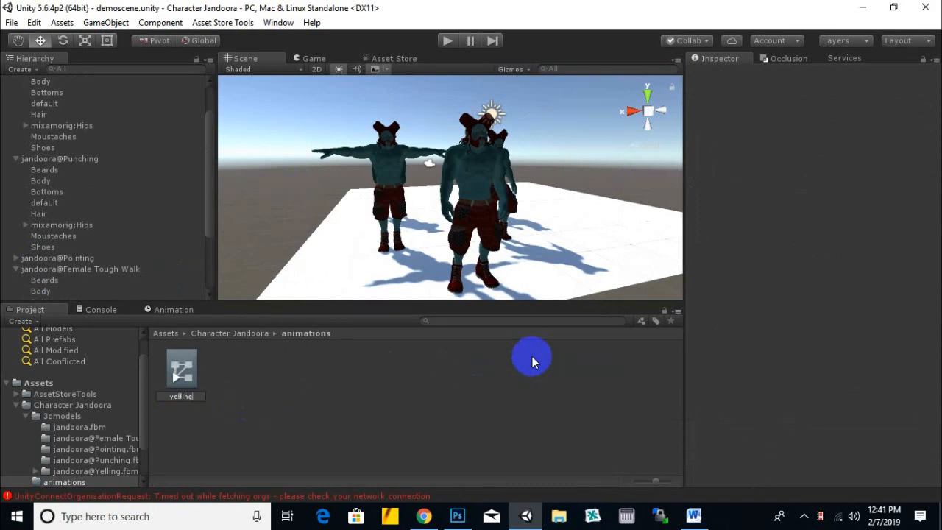
{"action": "type", "text": "yelling"}
{"action": "key", "text": "Return"}
- Create an Animator Controller named walk in the animations folder
{"action": "right_click", "coordinate": [458, 399]}
{"action": "mouse_move", "coordinate": [540, 152]}
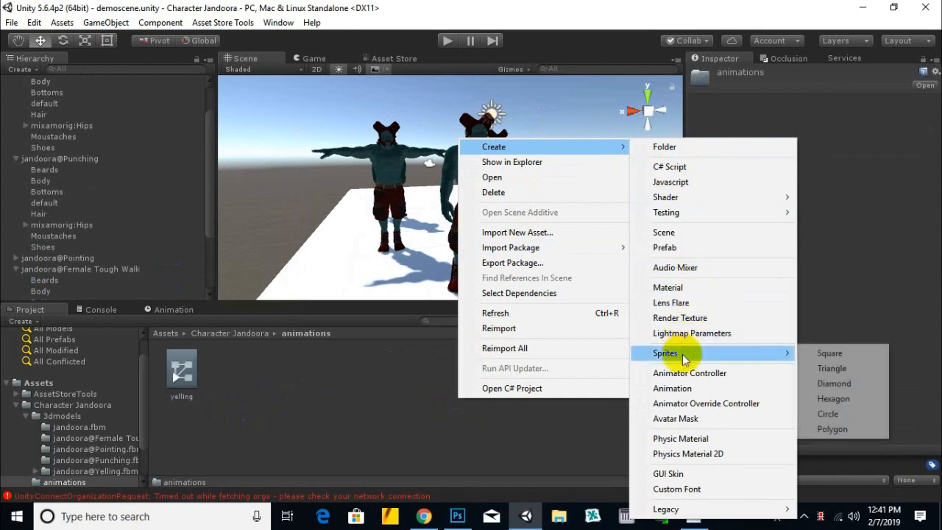
{"action": "left_click", "coordinate": [680, 373]}
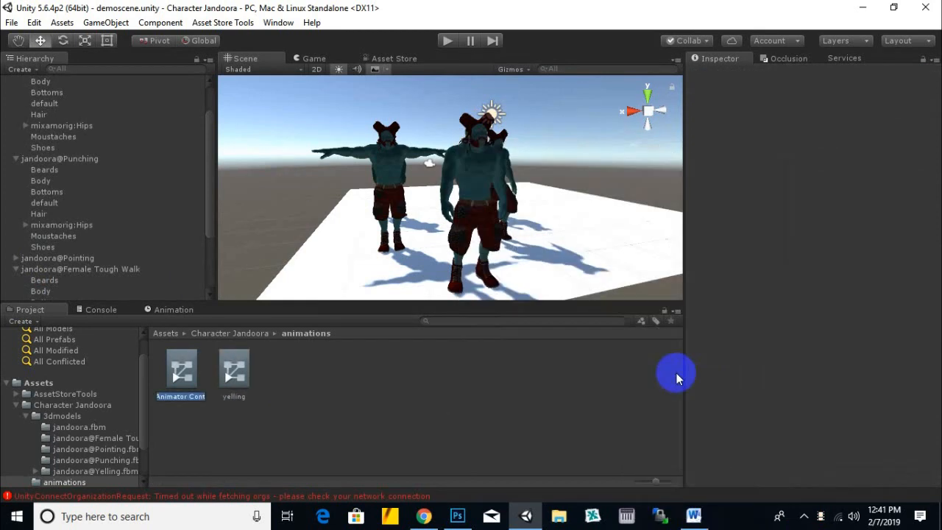
{"action": "type", "text": "walk"}
{"action": "key", "text": "Return"}
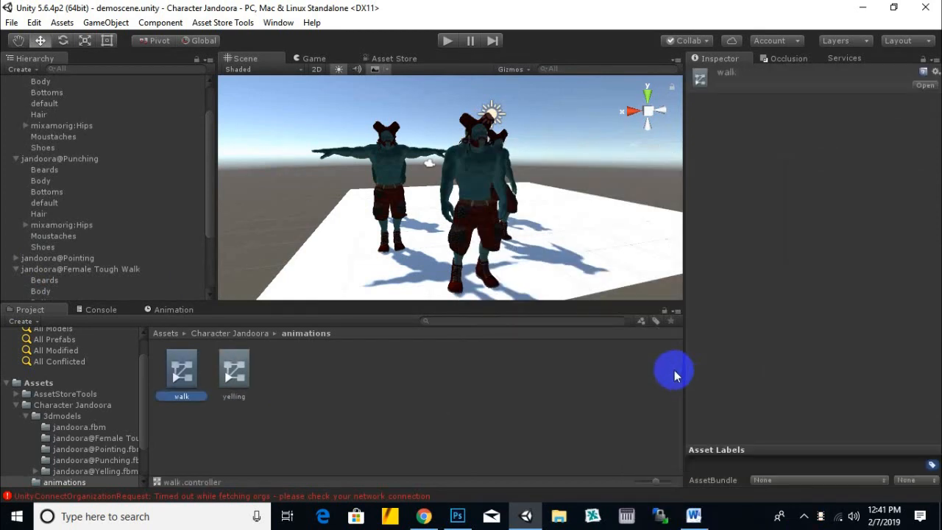
- Create an Animator Controller named punch in the animations folder
{"action": "right_click", "coordinate": [427, 428]}
{"action": "mouse_move", "coordinate": [567, 177]}
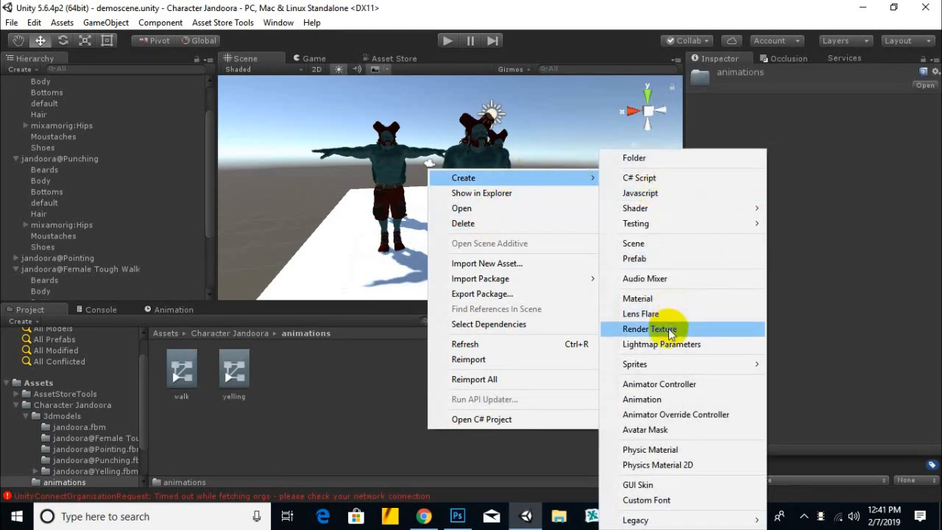
{"action": "left_click", "coordinate": [662, 386]}
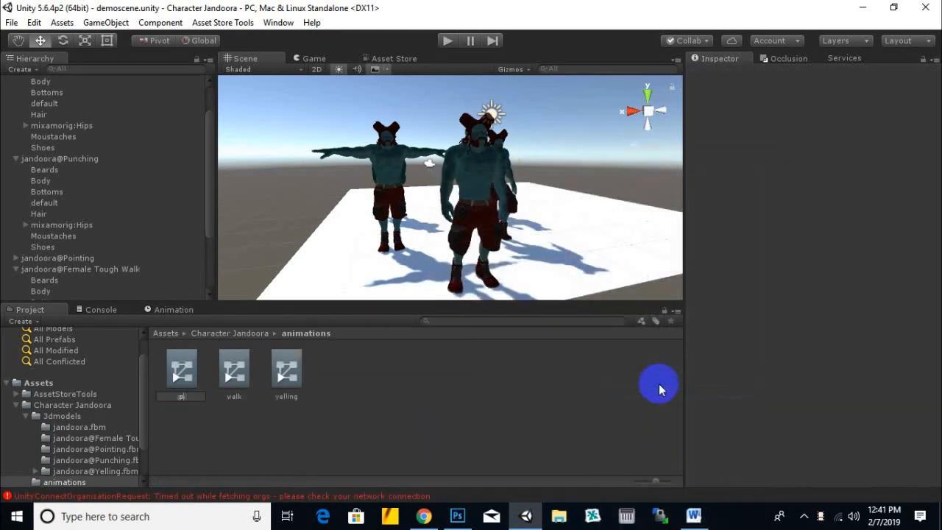
{"action": "key", "text": "Return"}
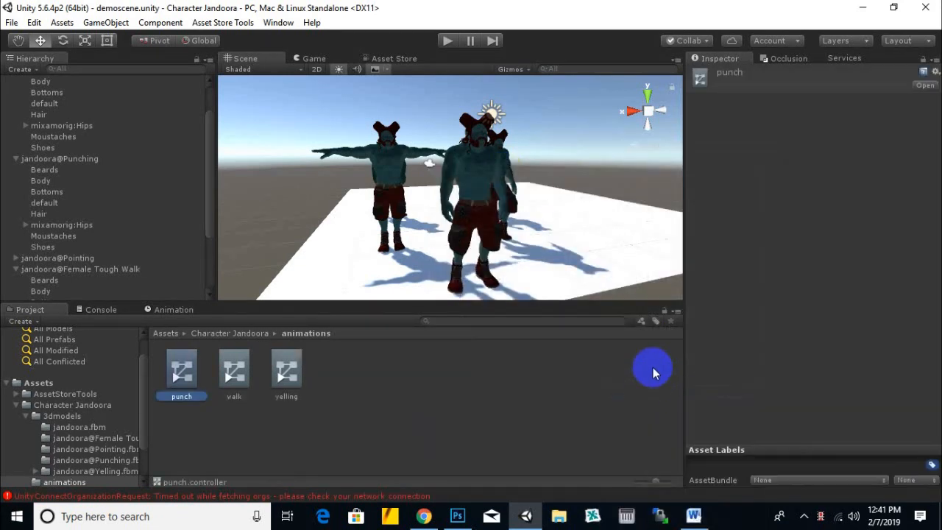
- Create an Animator Controller named pointing in the animations folder
{"action": "right_click", "coordinate": [653, 367]}
{"action": "mouse_move", "coordinate": [725, 118]}
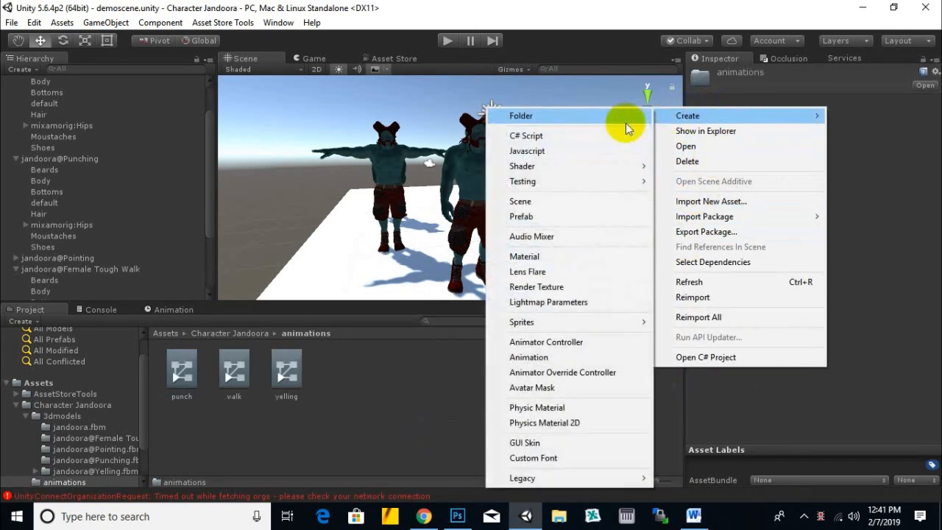
{"action": "left_click", "coordinate": [541, 342]}
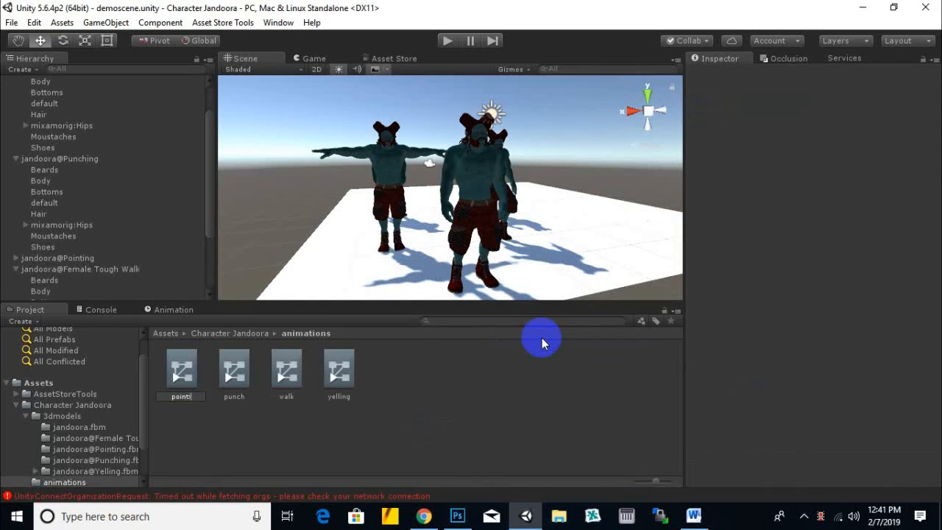
{"action": "key", "text": "Return"}
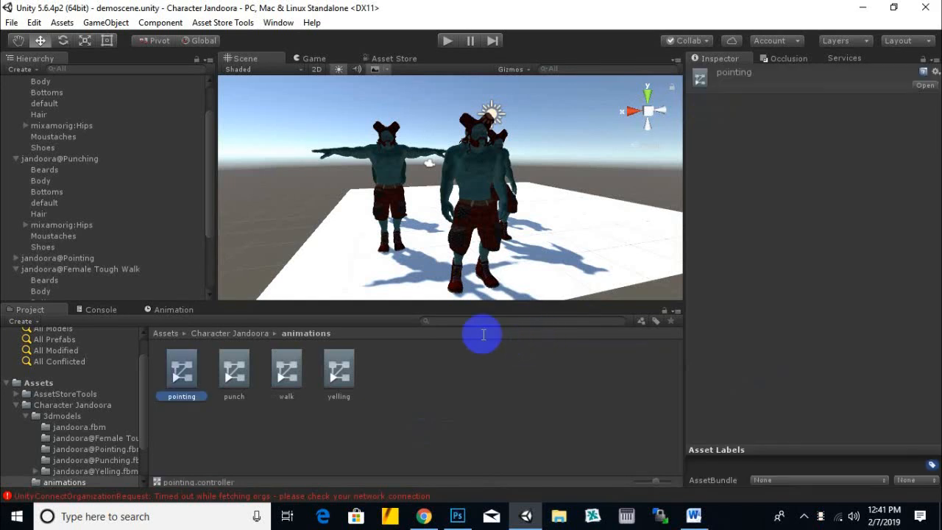
- Open the pointing Animator Controller for editing
{"action": "left_click", "coordinate": [81, 159]}
{"action": "left_click", "coordinate": [375, 431]}
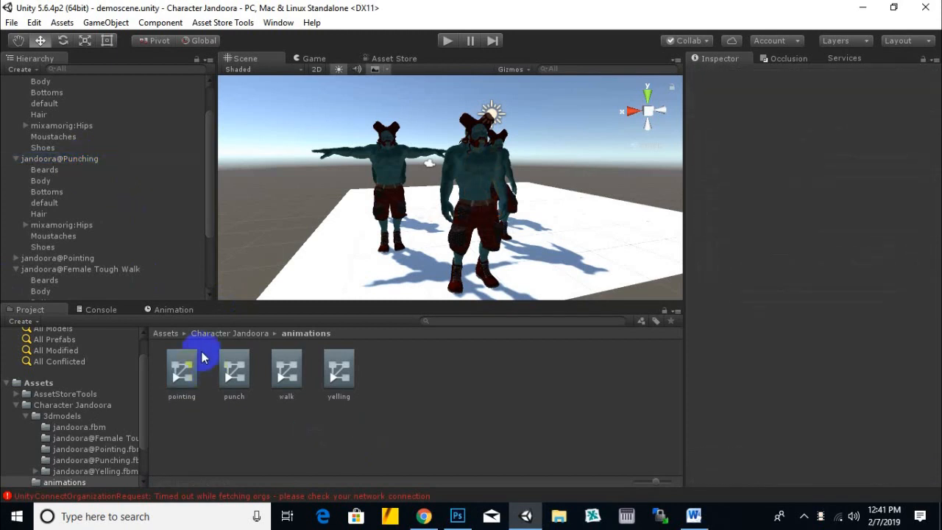
{"action": "left_click", "coordinate": [184, 366]}
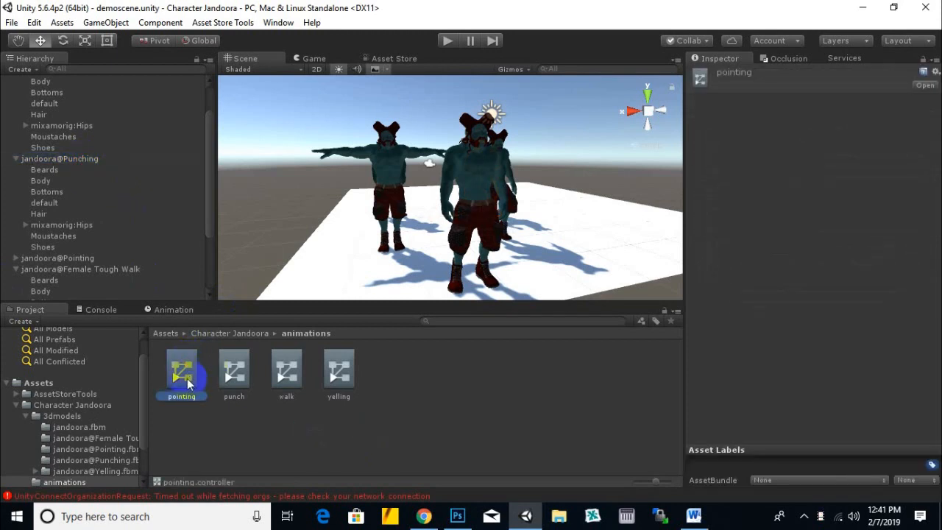
{"action": "double_click", "coordinate": [180, 381]}
- Add the Pointing clip of the jandoora@Pointing model in 3dmodels as a state in the pointing controller and preview the clip
{"action": "left_click", "coordinate": [255, 335]}
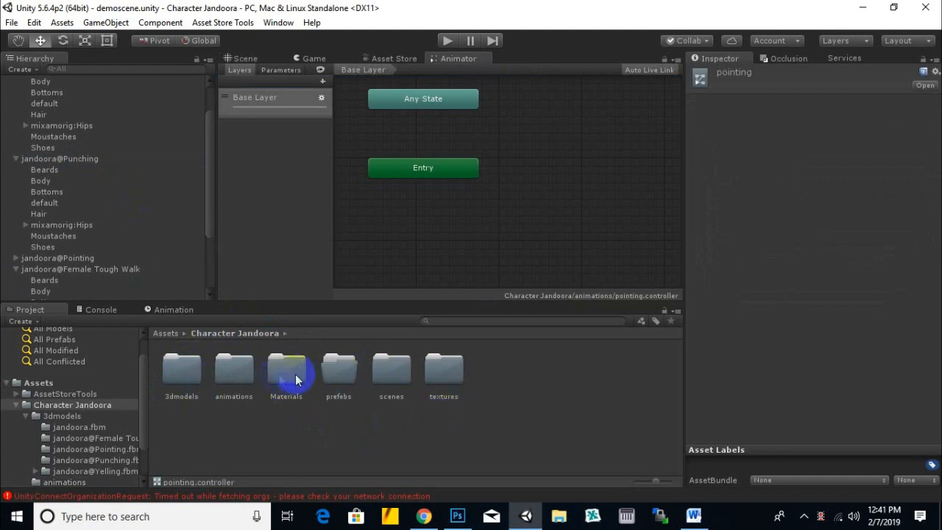
{"action": "double_click", "coordinate": [183, 374]}
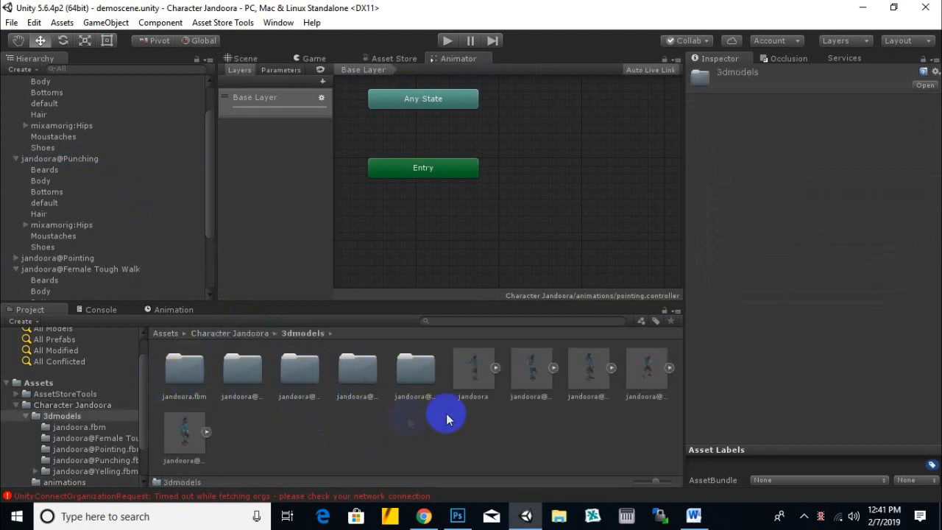
{"action": "left_click", "coordinate": [531, 380]}
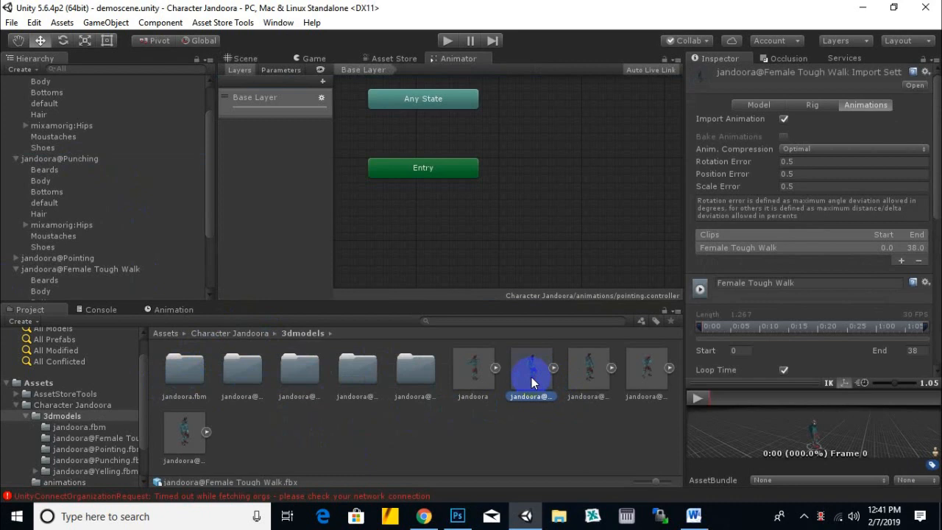
{"action": "left_click", "coordinate": [597, 378]}
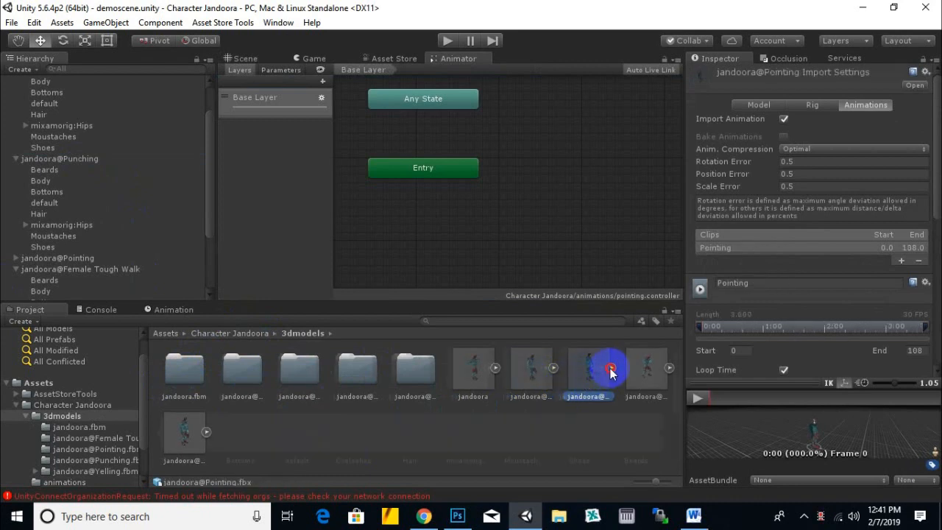
{"action": "scroll", "coordinate": [438, 432], "scroll_direction": "down", "scroll_amount": 2}
{"action": "left_click_drag", "start_coordinate": [571, 418], "coordinate": [550, 105]}
{"action": "middle_click_drag", "start_coordinate": [501, 250], "coordinate": [515, 213]}
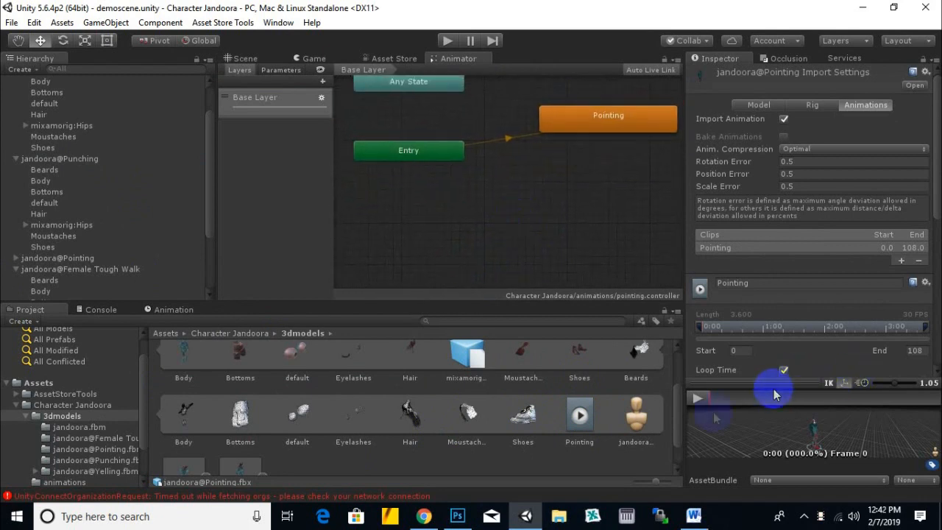
{"action": "left_click", "coordinate": [697, 398]}
{"action": "left_click", "coordinate": [698, 399]}
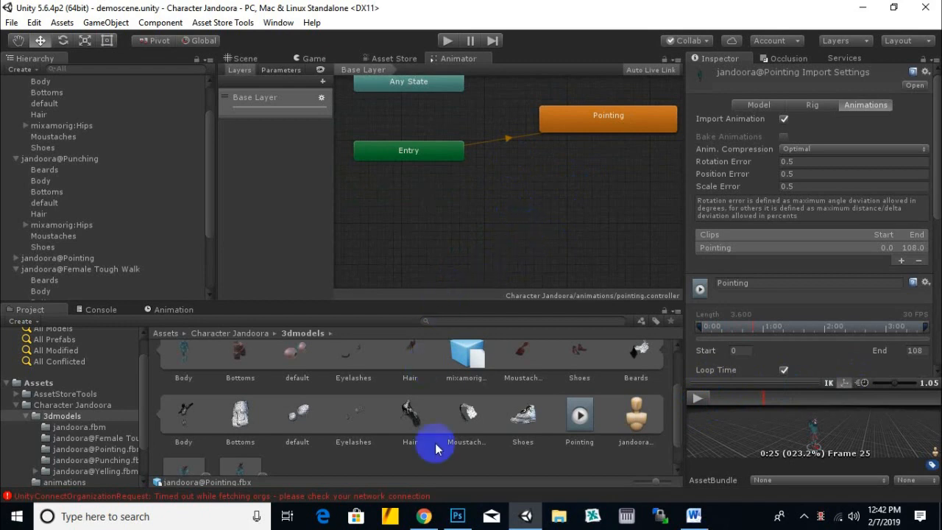
- Assign the pointing controller from the animations folder to the Animator of jandoora@Pointing in the scene
{"action": "scroll", "coordinate": [441, 442], "scroll_direction": "up", "scroll_amount": 2}
{"action": "left_click", "coordinate": [600, 368]}
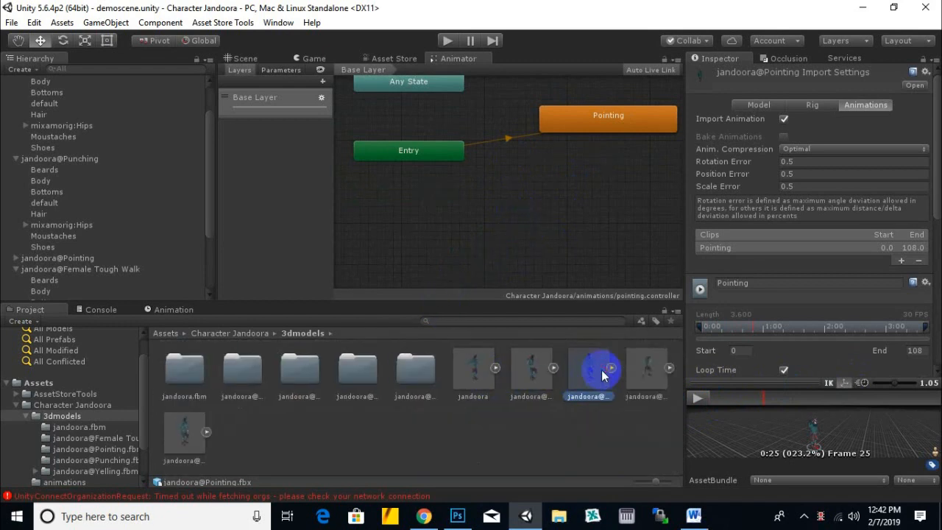
{"action": "left_click", "coordinate": [245, 59]}
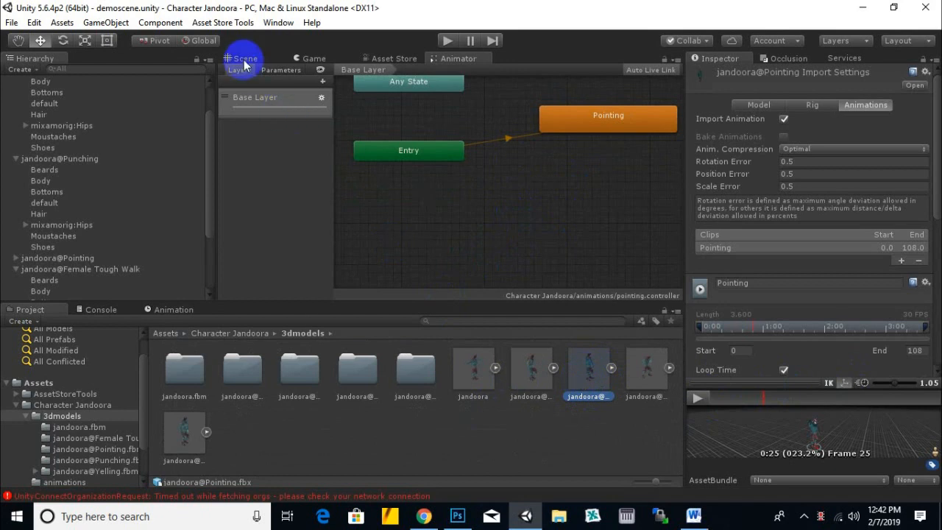
{"action": "left_click", "coordinate": [68, 258]}
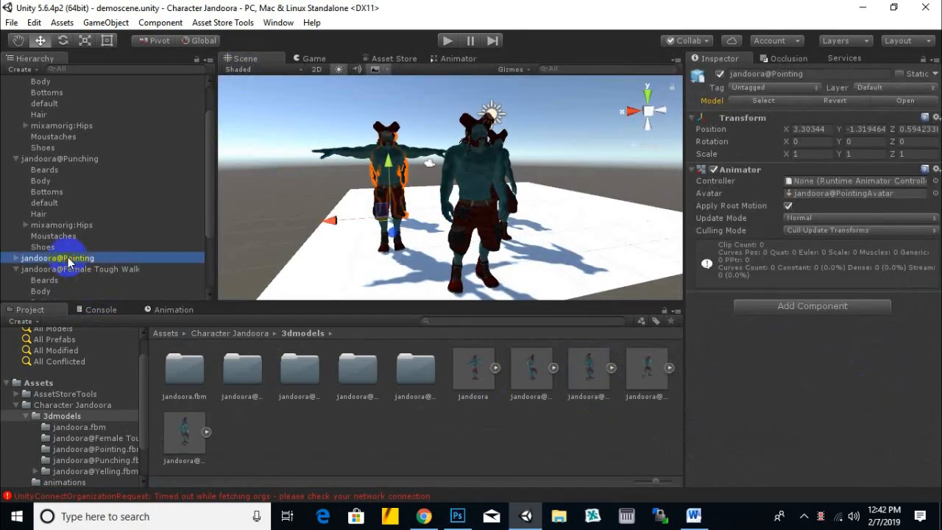
{"action": "left_click", "coordinate": [247, 337]}
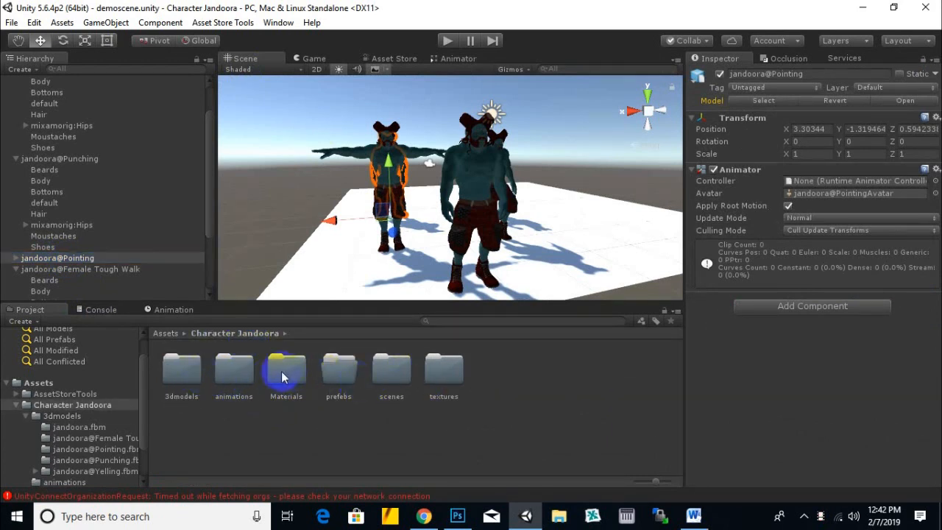
{"action": "double_click", "coordinate": [234, 370]}
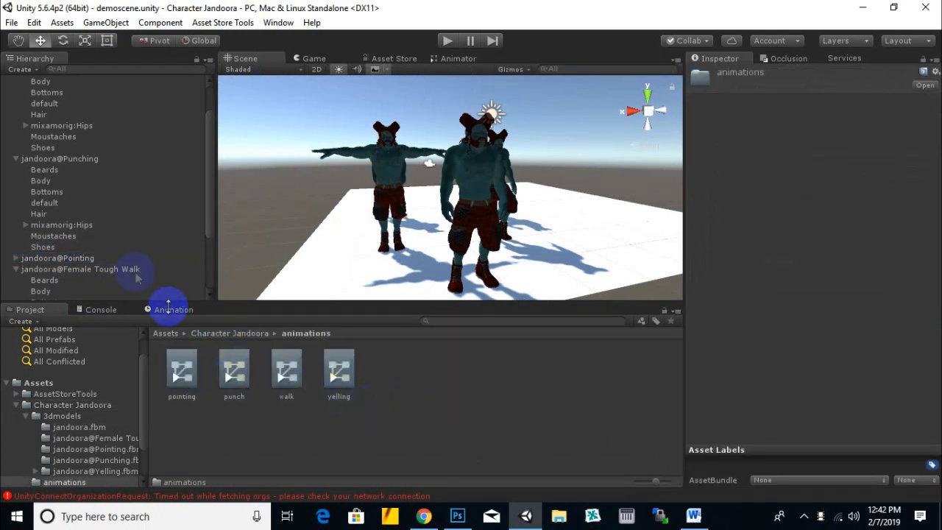
{"action": "left_click", "coordinate": [81, 258]}
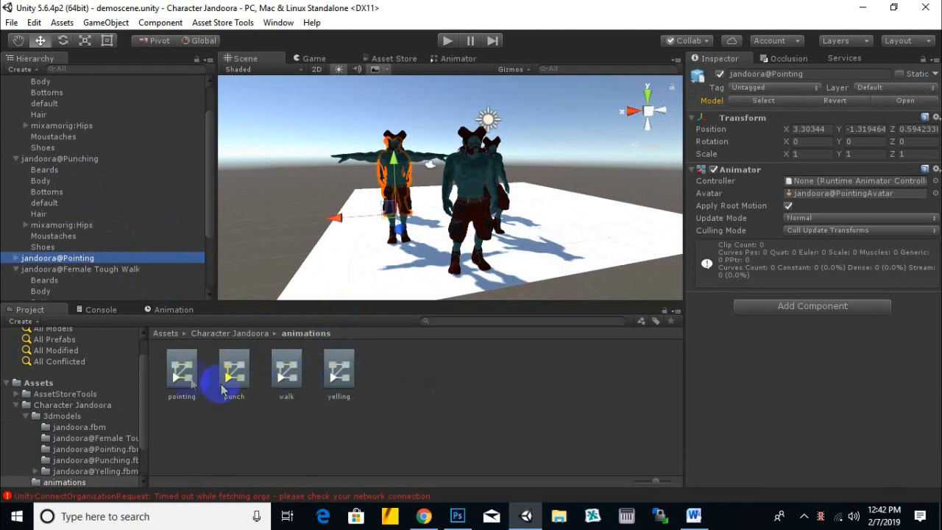
{"action": "left_click_drag", "start_coordinate": [182, 370], "coordinate": [200, 370]}
{"action": "left_click_drag", "start_coordinate": [334, 324], "coordinate": [830, 181]}
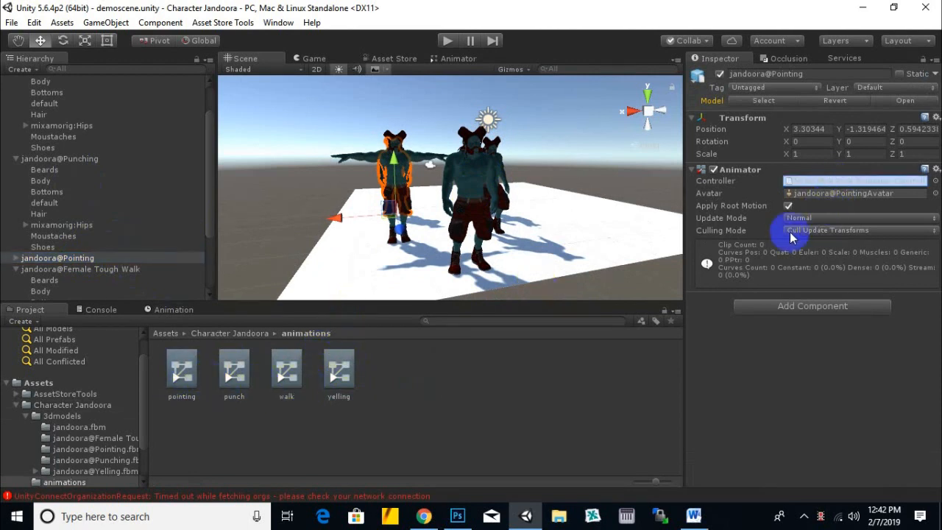
- Assign the walk controller to the Animator of jandoora@Female Tough Walk and collapse its child objects
{"action": "left_click", "coordinate": [110, 269]}
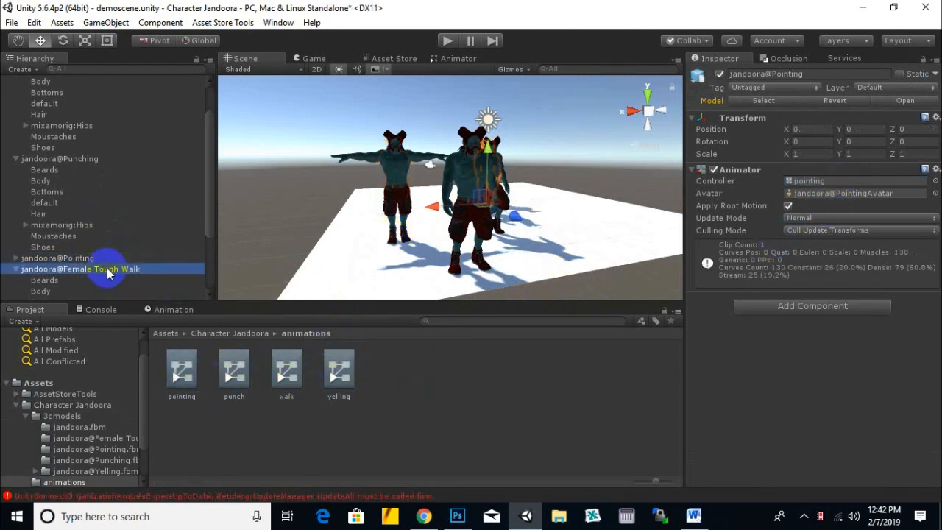
{"action": "left_click_drag", "start_coordinate": [287, 372], "coordinate": [857, 181]}
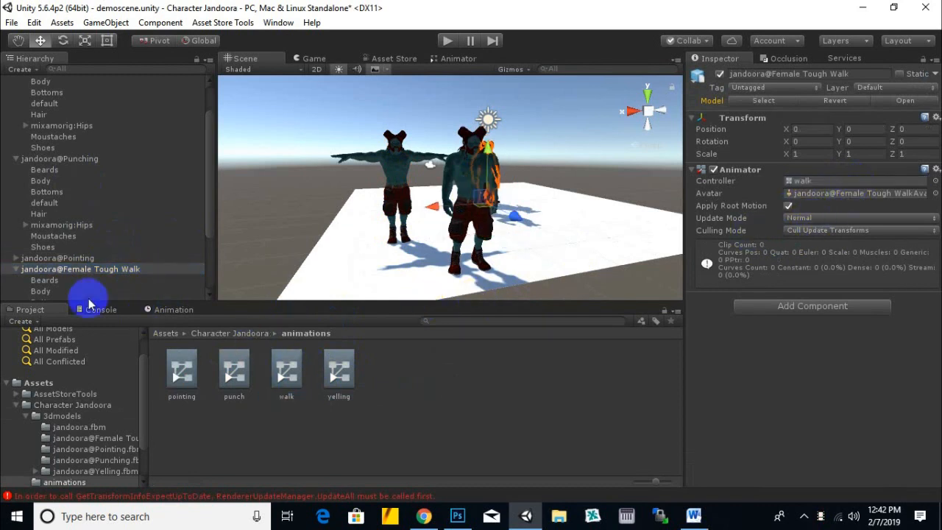
{"action": "left_click", "coordinate": [18, 271]}
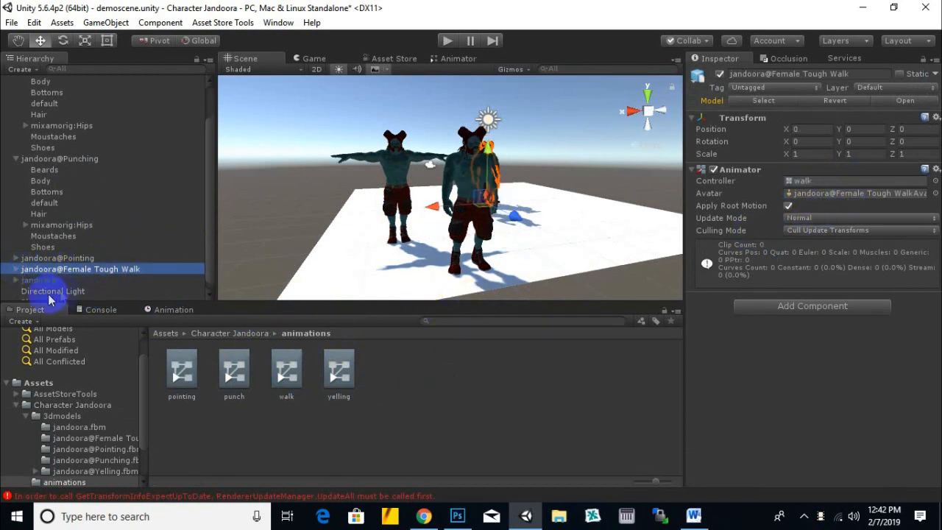
{"action": "left_click", "coordinate": [41, 280]}
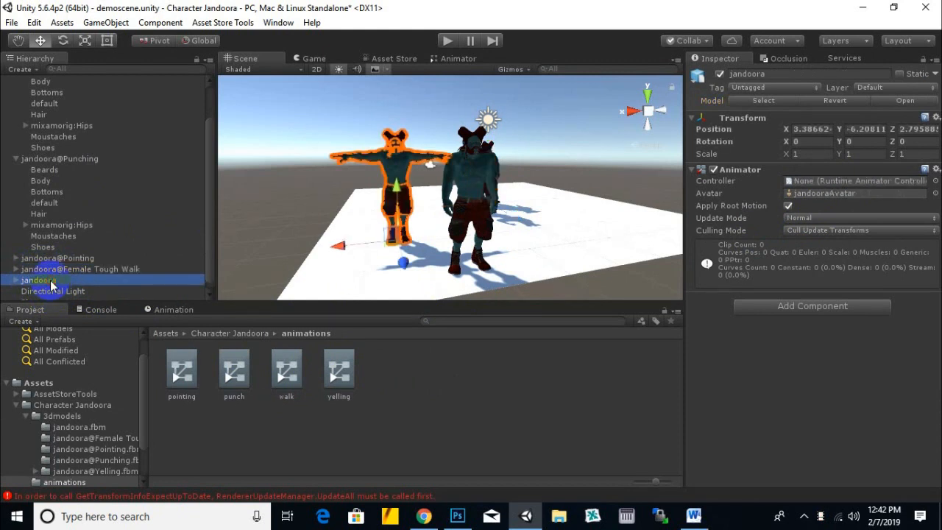
- Collapse jandoora@Punching in the scene and assign the punch controller to its Animator
{"action": "left_click", "coordinate": [15, 158]}
{"action": "left_click", "coordinate": [63, 203]}
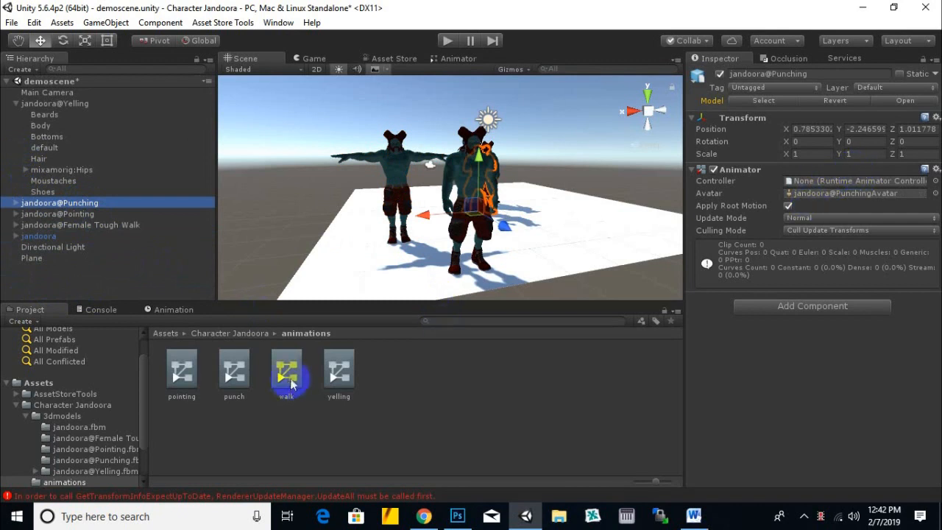
{"action": "left_click_drag", "start_coordinate": [245, 379], "coordinate": [810, 182]}
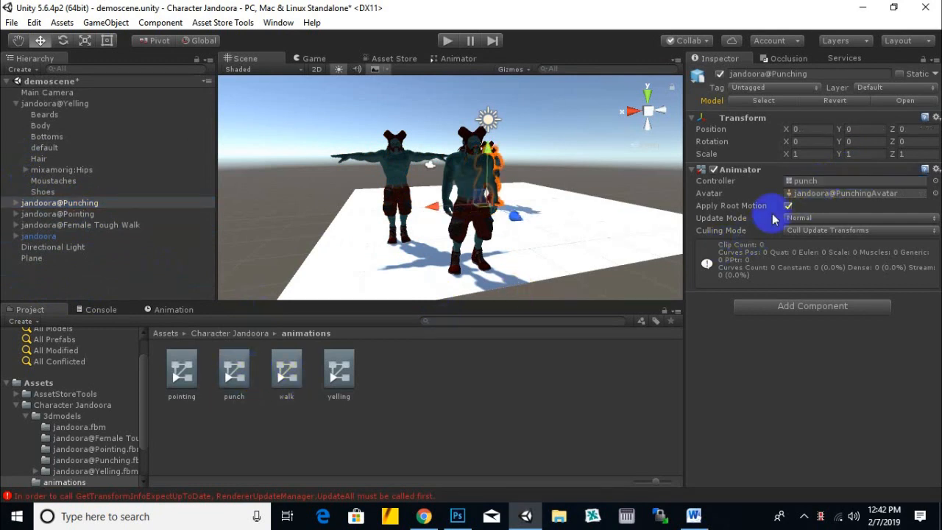
- Assign the yelling controller to the Animator of jandoora@Yelling and collapse its child objects
{"action": "left_click", "coordinate": [59, 103]}
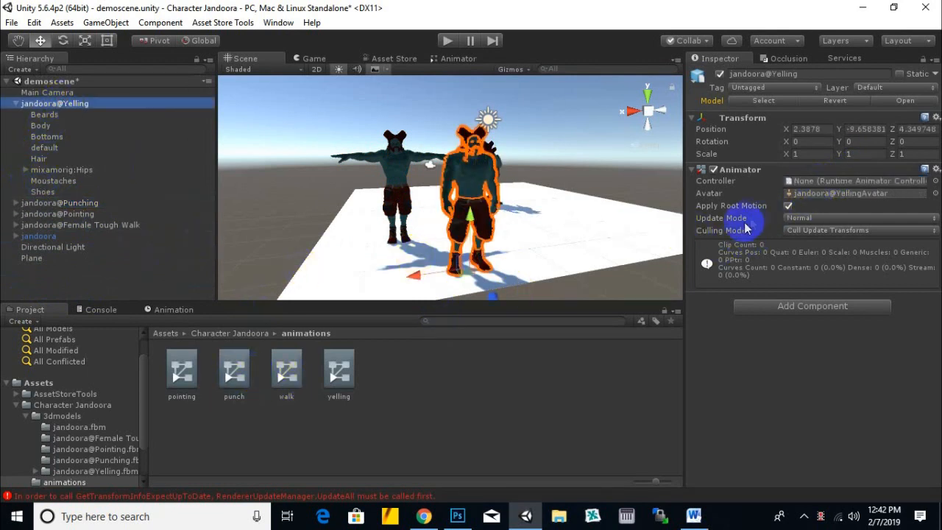
{"action": "left_click_drag", "start_coordinate": [344, 376], "coordinate": [796, 181]}
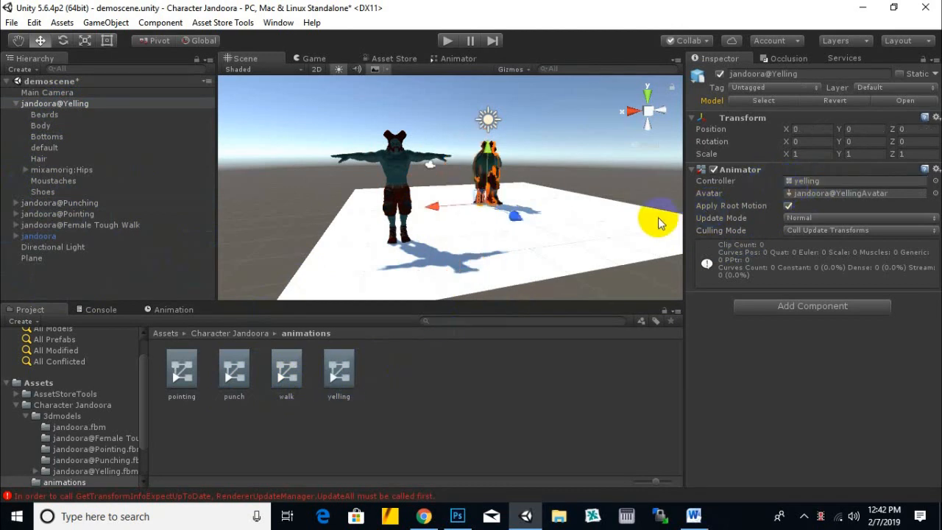
{"action": "left_click", "coordinate": [14, 104]}
{"action": "left_click", "coordinate": [16, 103]}
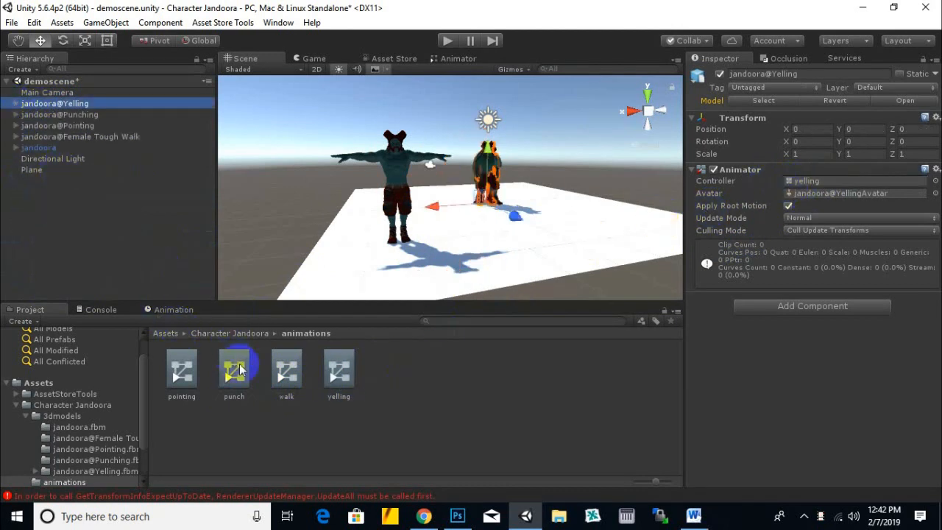
- Add the Punching clip of the jandoora@Punching model in 3dmodels as a state in the punch controller and save the scene
{"action": "left_click", "coordinate": [182, 371]}
{"action": "double_click", "coordinate": [180, 371]}
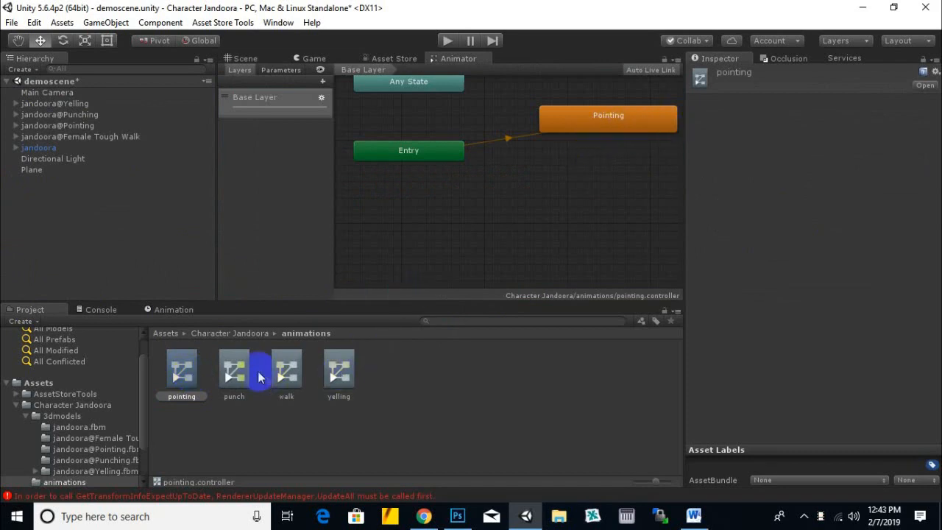
{"action": "left_click", "coordinate": [231, 374]}
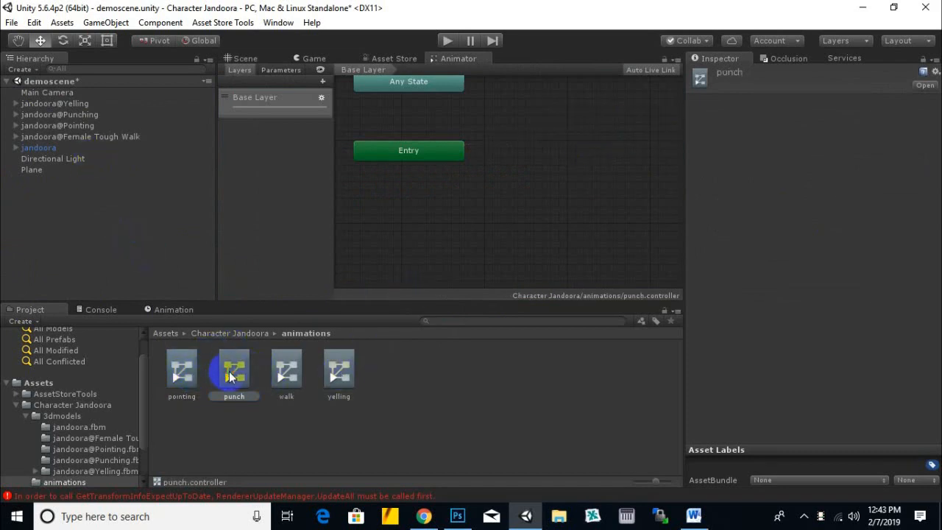
{"action": "scroll", "coordinate": [544, 198], "scroll_direction": "up", "scroll_amount": 1}
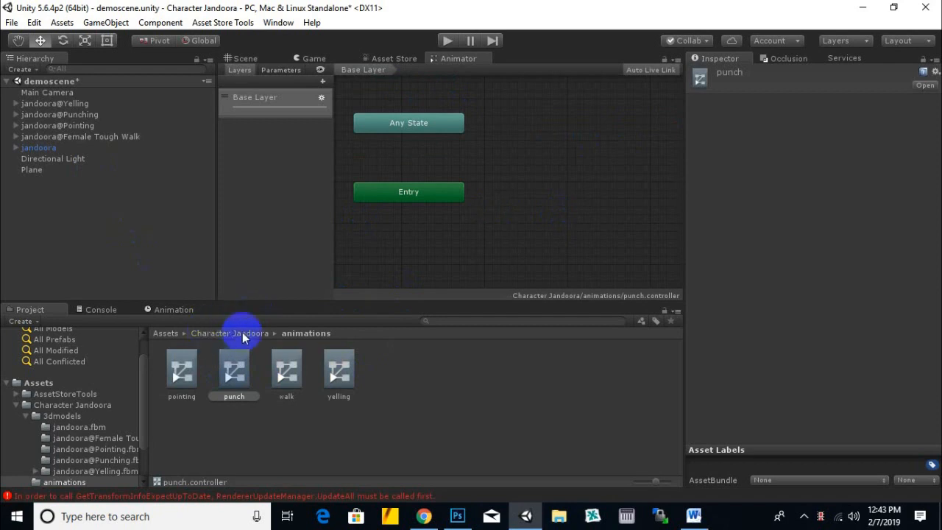
{"action": "left_click", "coordinate": [234, 334]}
{"action": "double_click", "coordinate": [185, 374]}
{"action": "left_click", "coordinate": [540, 368]}
{"action": "left_click", "coordinate": [579, 377]}
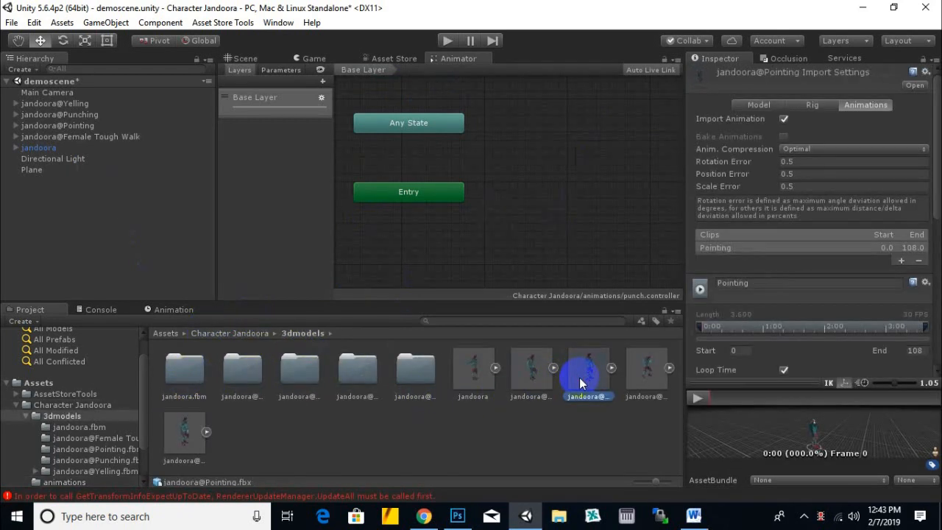
{"action": "left_click", "coordinate": [640, 374]}
{"action": "left_click", "coordinate": [668, 368]}
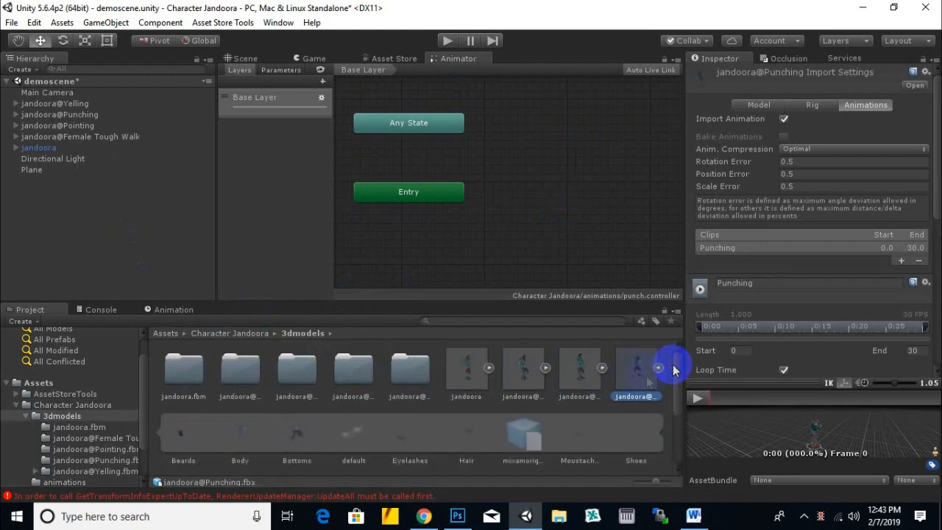
{"action": "scroll", "coordinate": [563, 422], "scroll_direction": "down", "scroll_amount": 1}
{"action": "left_click_drag", "start_coordinate": [636, 373], "coordinate": [553, 157]}
{"action": "scroll", "coordinate": [638, 387], "scroll_direction": "up", "scroll_amount": 1}
{"action": "left_click", "coordinate": [668, 367]}
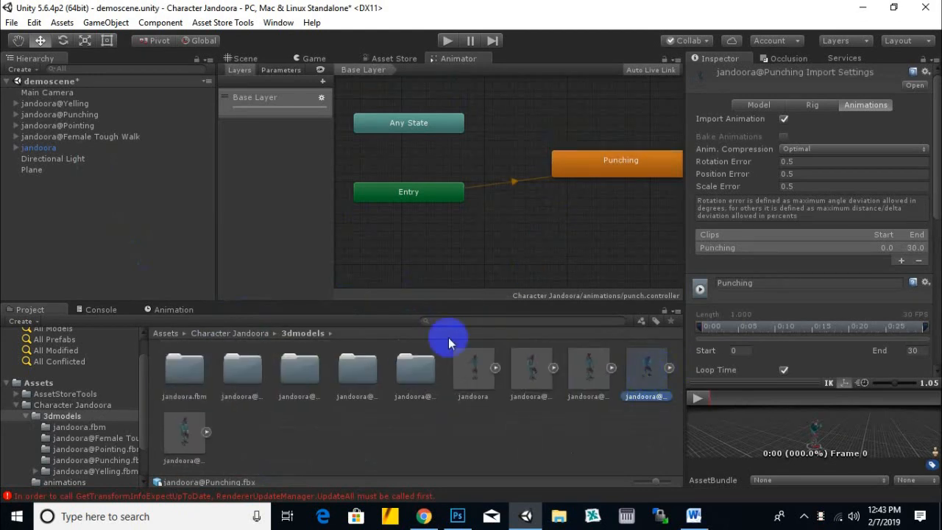
{"action": "key", "text": "ctrl+s"}
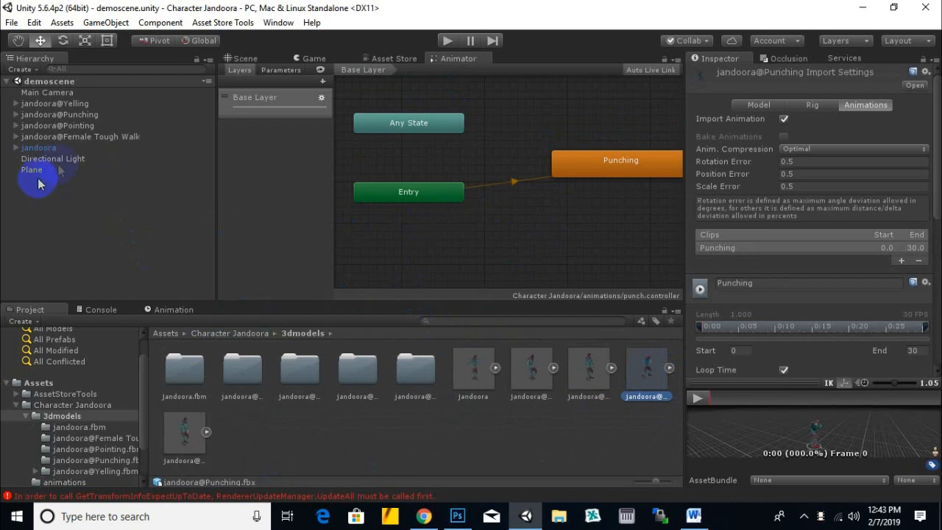
- Add the Yelling clip of the jandoora@Yelling model in 3dmodels as a state in the yelling controller
{"action": "left_click", "coordinate": [75, 126]}
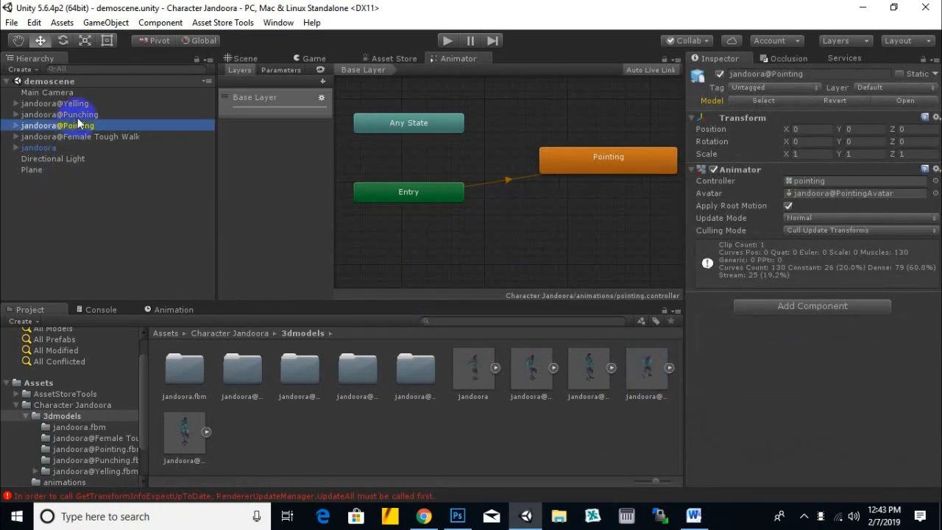
{"action": "left_click", "coordinate": [74, 114]}
{"action": "left_click", "coordinate": [73, 103]}
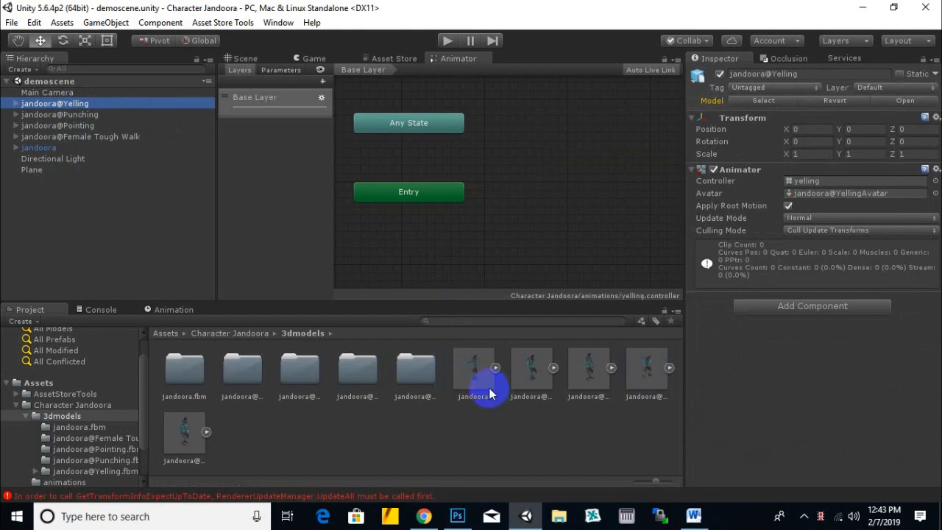
{"action": "left_click", "coordinate": [188, 436]}
{"action": "left_click", "coordinate": [206, 433]}
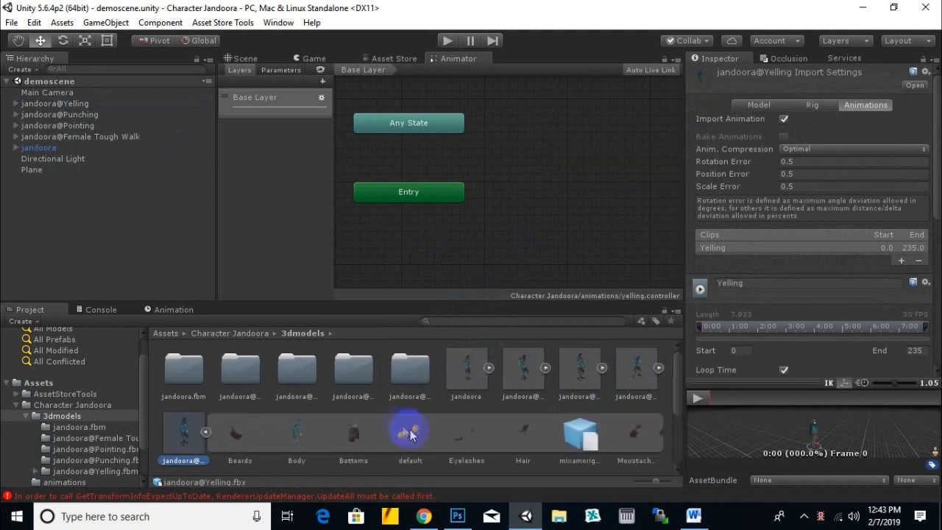
{"action": "scroll", "coordinate": [403, 430], "scroll_direction": "down", "scroll_amount": 1}
{"action": "scroll", "coordinate": [256, 441], "scroll_direction": "down", "scroll_amount": 1}
{"action": "left_click_drag", "start_coordinate": [184, 441], "coordinate": [541, 160]}
- Add the Female Tough Walk clip of the jandoora@Female Tough Walk model as a state in the walk controller
{"action": "left_click", "coordinate": [88, 136]}
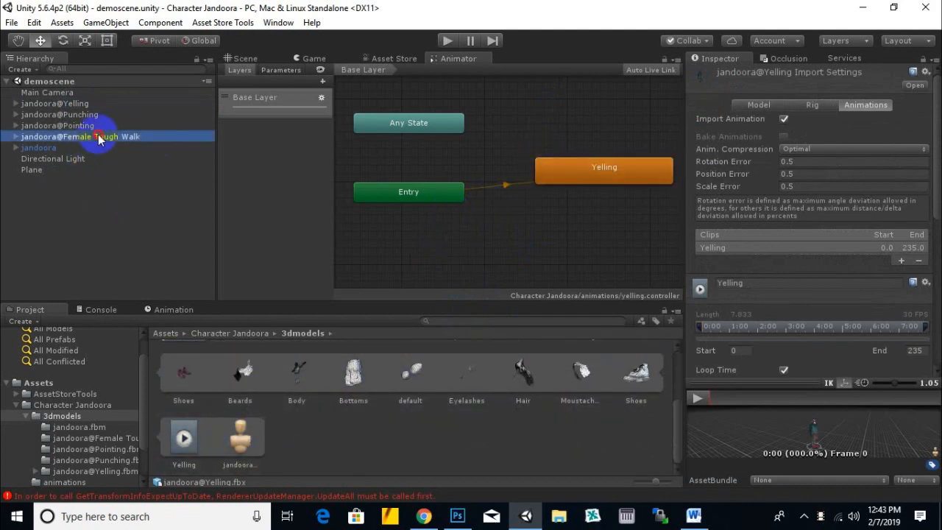
{"action": "scroll", "coordinate": [315, 440], "scroll_direction": "up", "scroll_amount": 2}
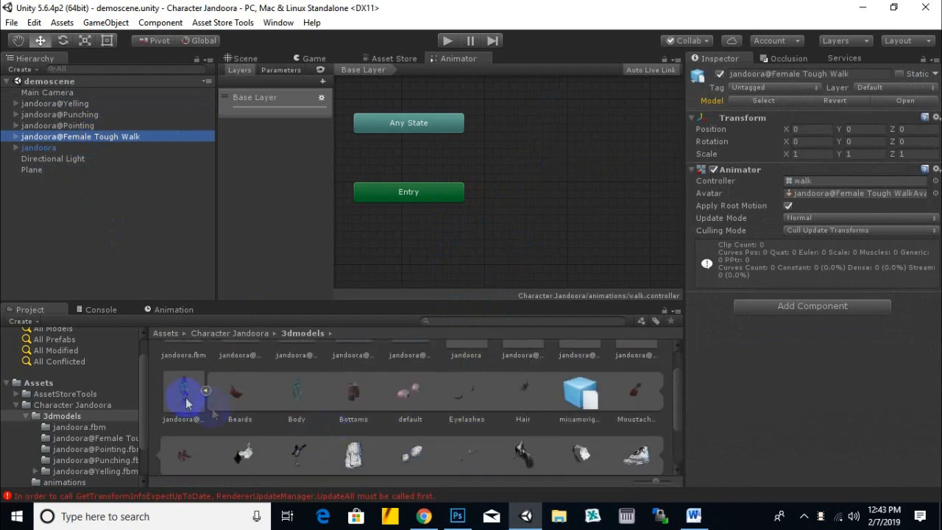
{"action": "left_click", "coordinate": [209, 397]}
{"action": "left_click", "coordinate": [578, 373]}
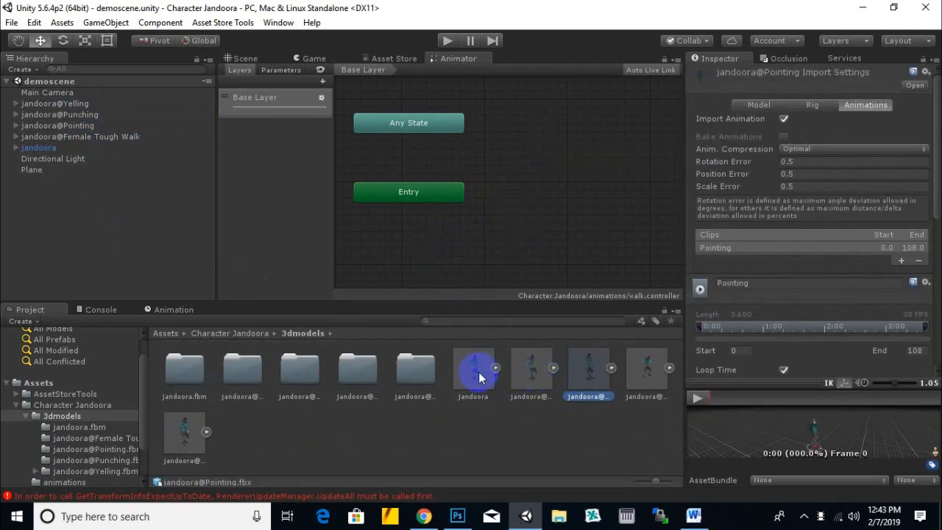
{"action": "left_click", "coordinate": [515, 374]}
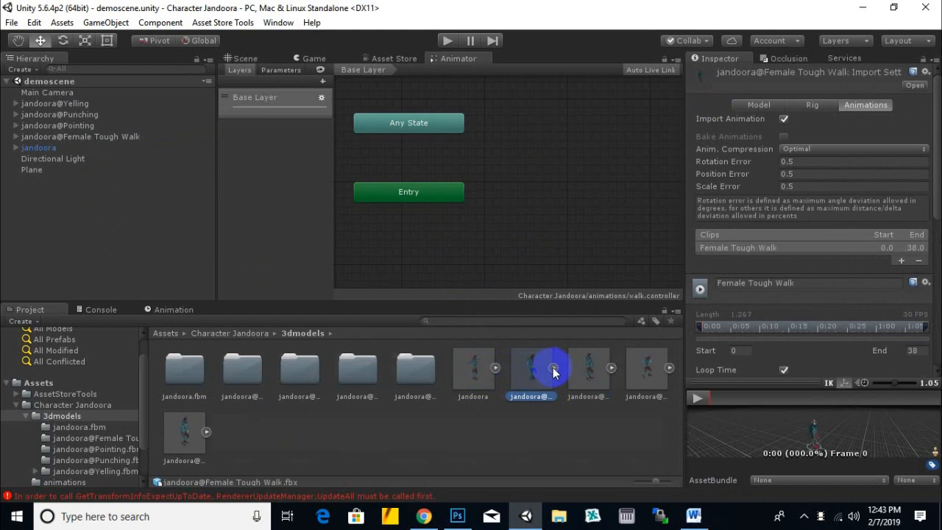
{"action": "left_click", "coordinate": [552, 368]}
{"action": "scroll", "coordinate": [318, 434], "scroll_direction": "down", "scroll_amount": 2}
{"action": "left_click_drag", "start_coordinate": [532, 418], "coordinate": [574, 164]}
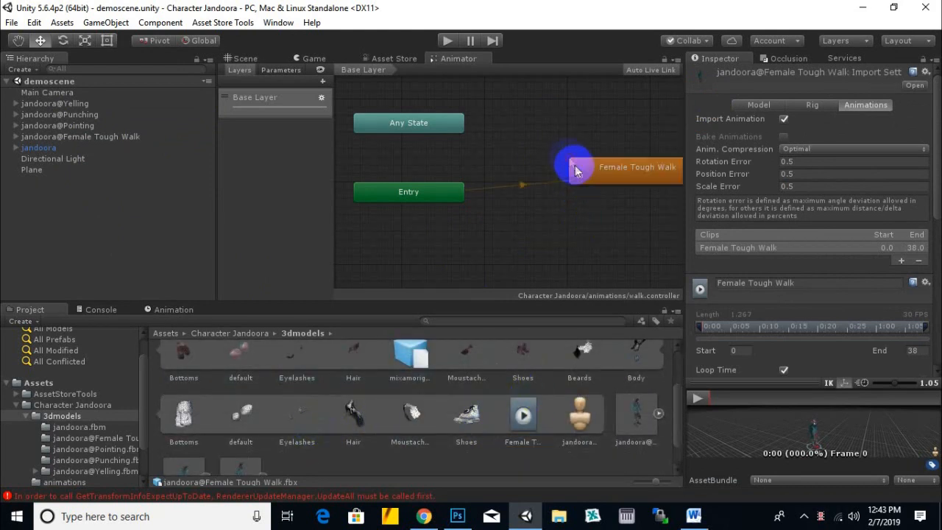
- Create prefabs of jandoora and its Female Tough Walk, Pointing, Punching and Yelling variants in the prefebs folder
{"action": "left_click", "coordinate": [225, 333]}
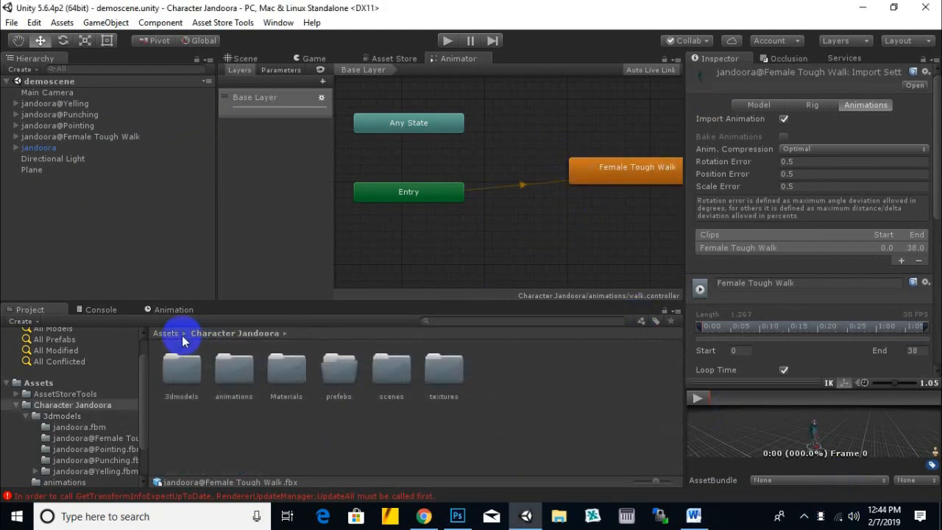
{"action": "double_click", "coordinate": [337, 379]}
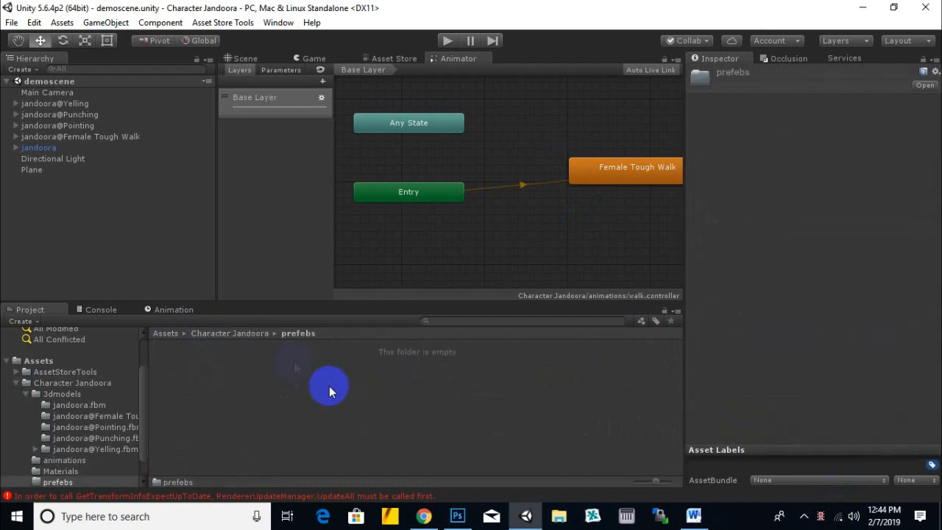
{"action": "left_click", "coordinate": [245, 58]}
{"action": "left_click_drag", "start_coordinate": [38, 147], "coordinate": [258, 380]}
{"action": "left_click_drag", "start_coordinate": [95, 143], "coordinate": [286, 370]}
{"action": "left_click_drag", "start_coordinate": [70, 126], "coordinate": [360, 400]}
{"action": "left_click_drag", "start_coordinate": [82, 116], "coordinate": [341, 417]}
{"action": "left_click_drag", "start_coordinate": [65, 103], "coordinate": [449, 436]}
{"action": "scroll", "coordinate": [380, 259], "scroll_direction": "down", "scroll_amount": 1}
{"action": "middle_click_drag", "start_coordinate": [535, 224], "coordinate": [491, 270]}
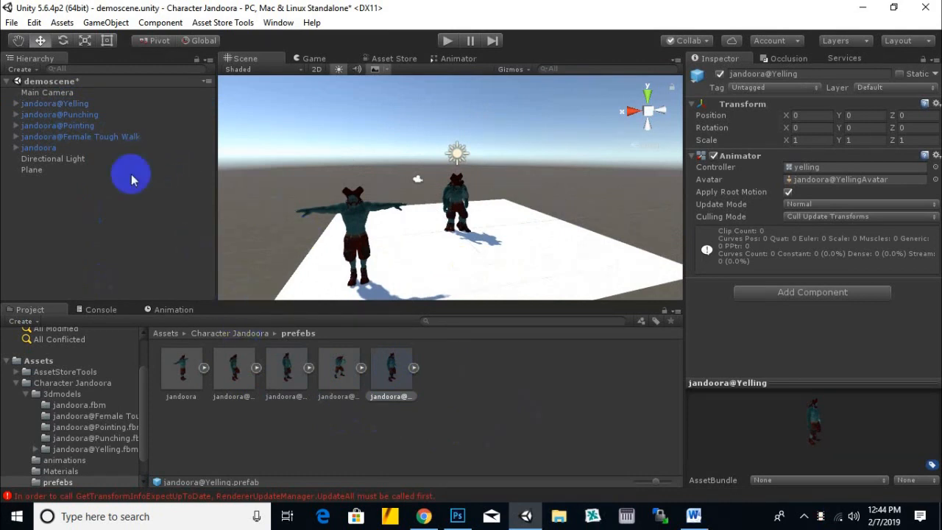
- Delete all five jandoora characters from the demo scene, keeping the camera, light and plane
{"action": "left_click", "coordinate": [38, 148]}
{"action": "left_click", "coordinate": [52, 103], "text": "shift"}
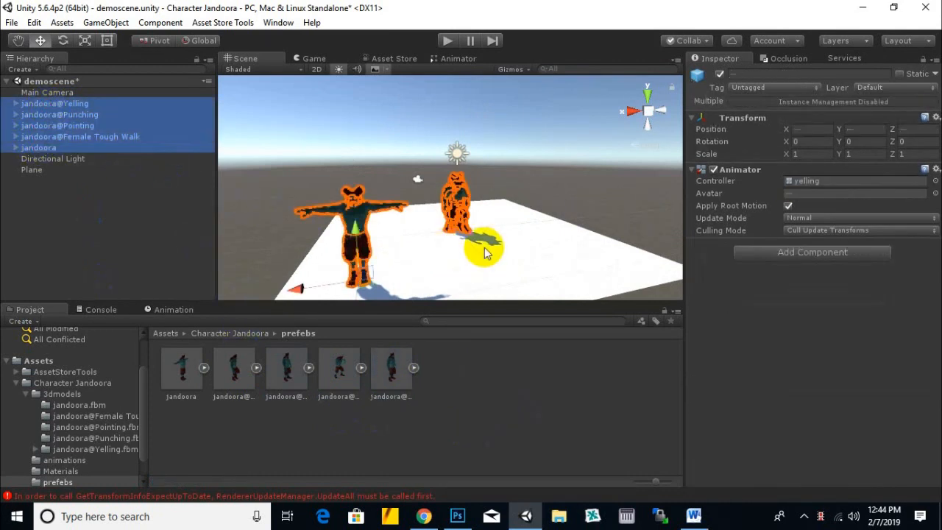
{"action": "key", "text": "Delete"}
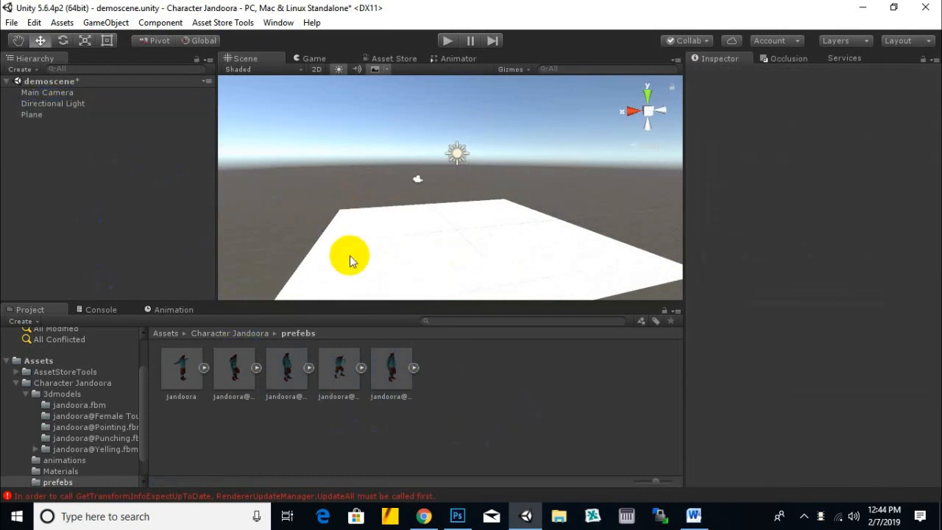
- Import the image 655483665_preview_NGTF Screen 1.jpg from the Desktop's textures\jungle folder into the package's textures folder
{"action": "left_click", "coordinate": [246, 336]}
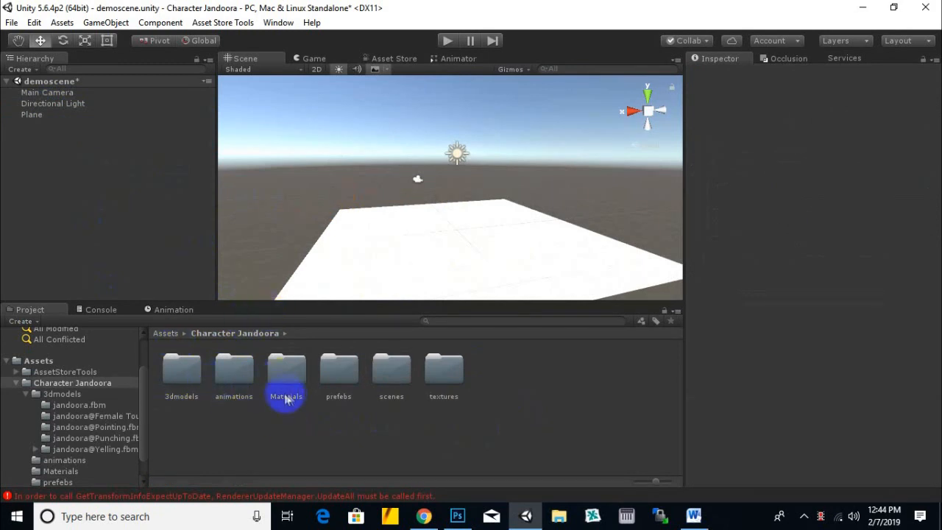
{"action": "double_click", "coordinate": [440, 374]}
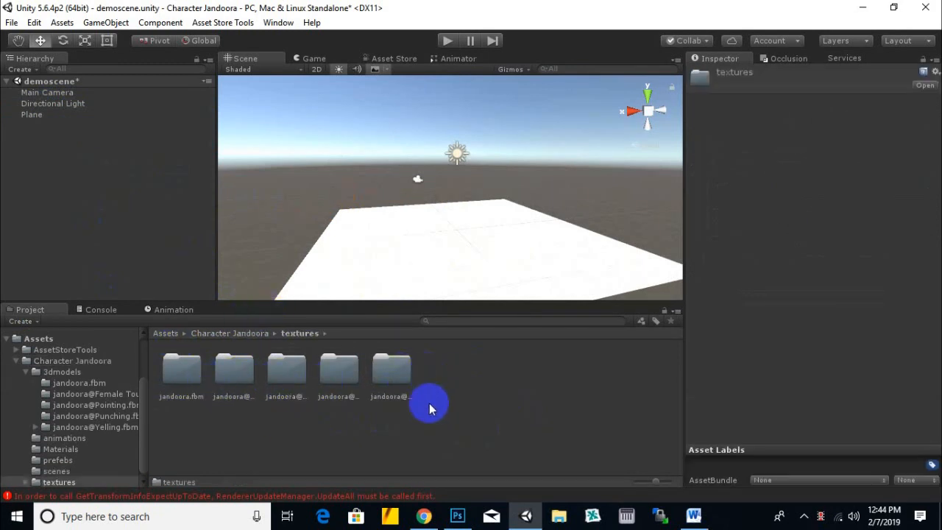
{"action": "left_click", "coordinate": [561, 512]}
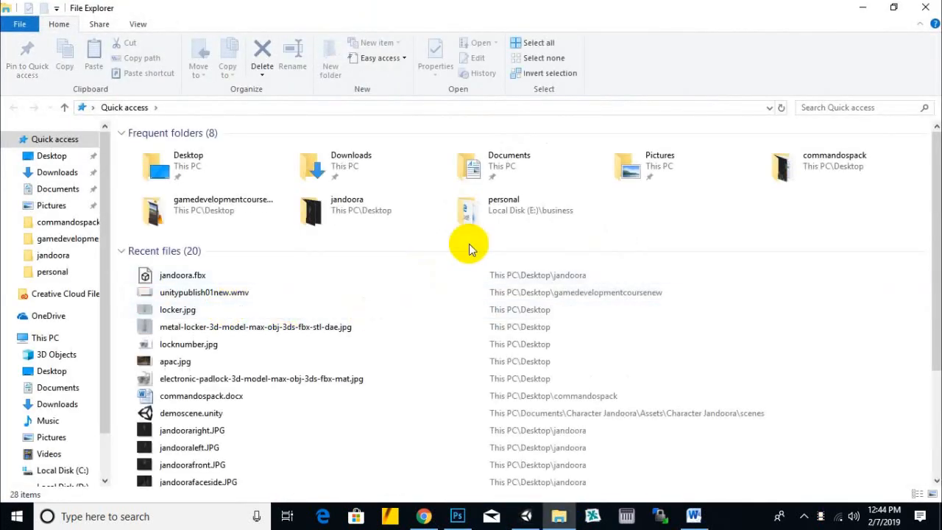
{"action": "left_click", "coordinate": [187, 171]}
{"action": "double_click", "coordinate": [188, 171]}
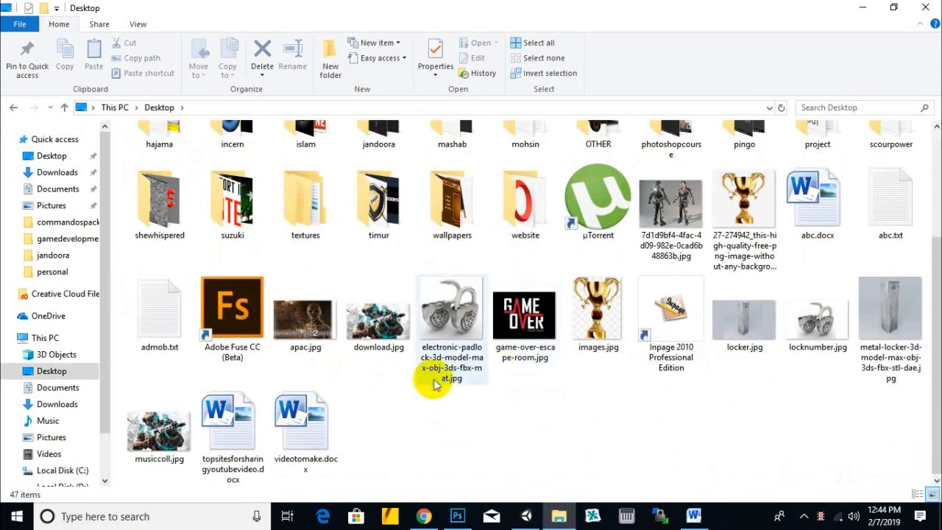
{"action": "scroll", "coordinate": [397, 368], "scroll_direction": "up", "scroll_amount": 2}
{"action": "double_click", "coordinate": [444, 346]}
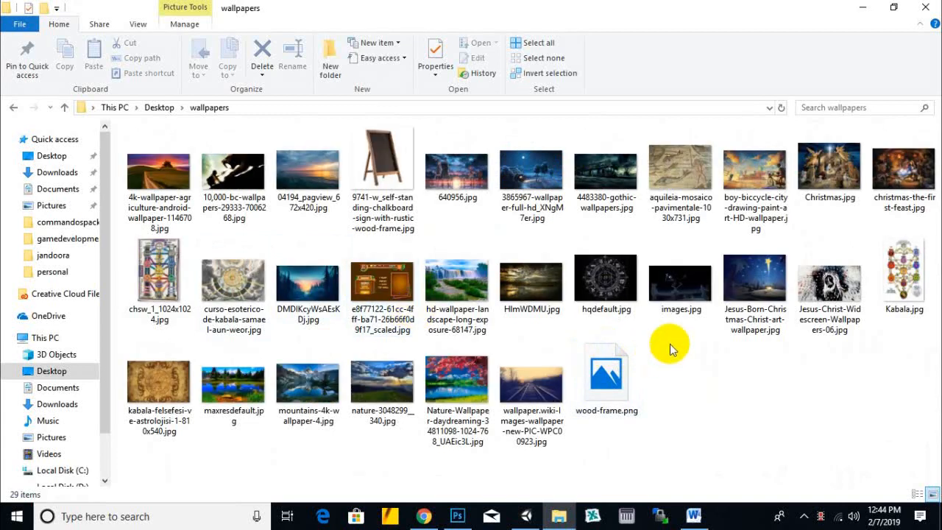
{"action": "left_click", "coordinate": [156, 112]}
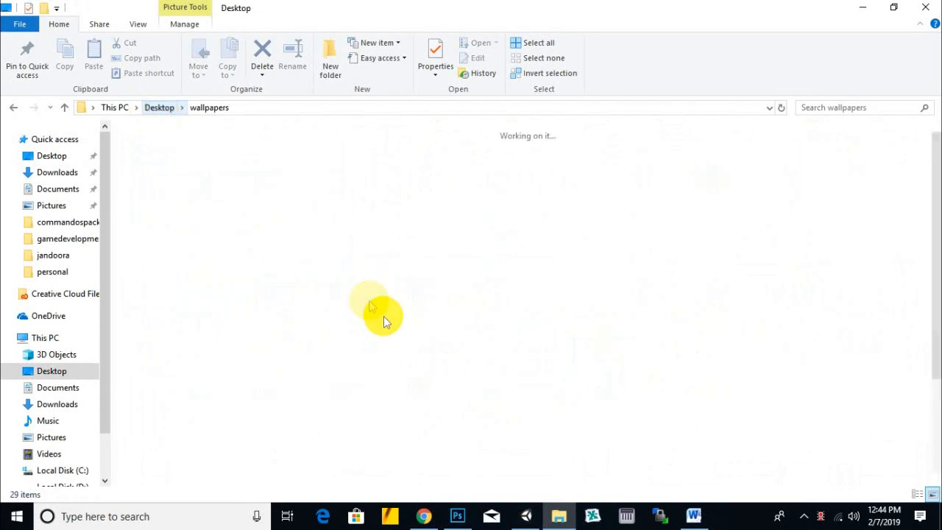
{"action": "left_click", "coordinate": [657, 162]}
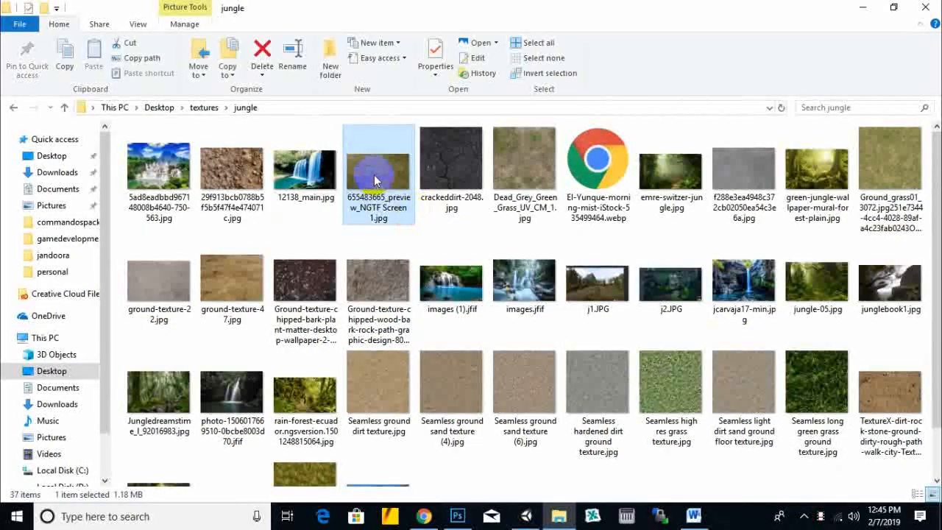
{"action": "left_click_drag", "start_coordinate": [374, 181], "coordinate": [482, 278]}
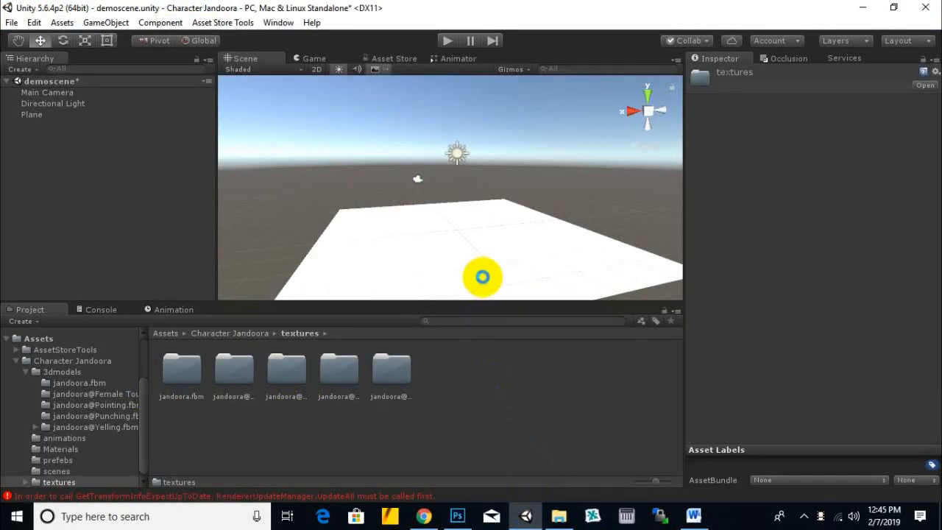
{"action": "left_click", "coordinate": [483, 279]}
- Apply the imported grass texture to the plane and set its material shader to Nature/SpeedTree
{"action": "left_click_drag", "start_coordinate": [443, 369], "coordinate": [534, 248]}
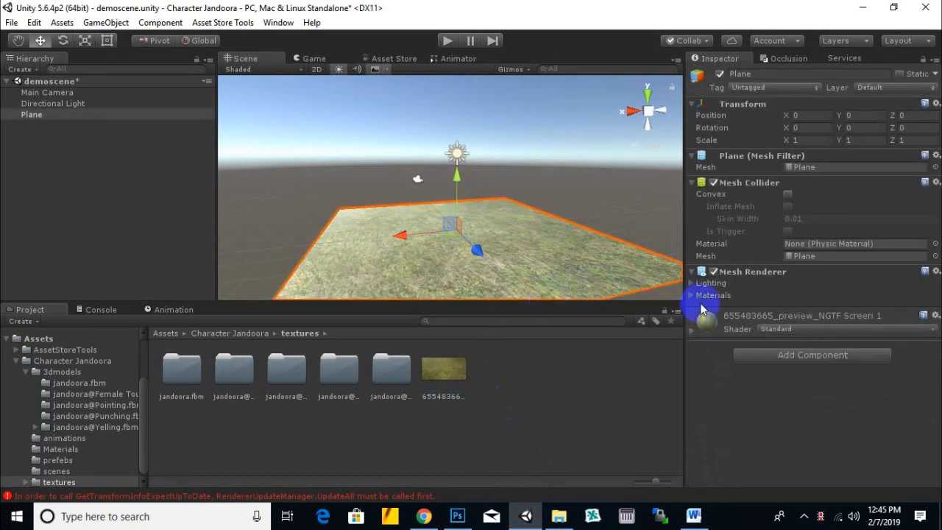
{"action": "left_click", "coordinate": [777, 329]}
{"action": "mouse_move", "coordinate": [788, 210]}
{"action": "left_click", "coordinate": [707, 214]}
- Scale the plane up uniformly to about 1.9 on all axes
{"action": "middle_click_drag", "start_coordinate": [559, 252], "coordinate": [600, 224]}
{"action": "left_click_drag", "start_coordinate": [484, 206], "coordinate": [486, 250]}
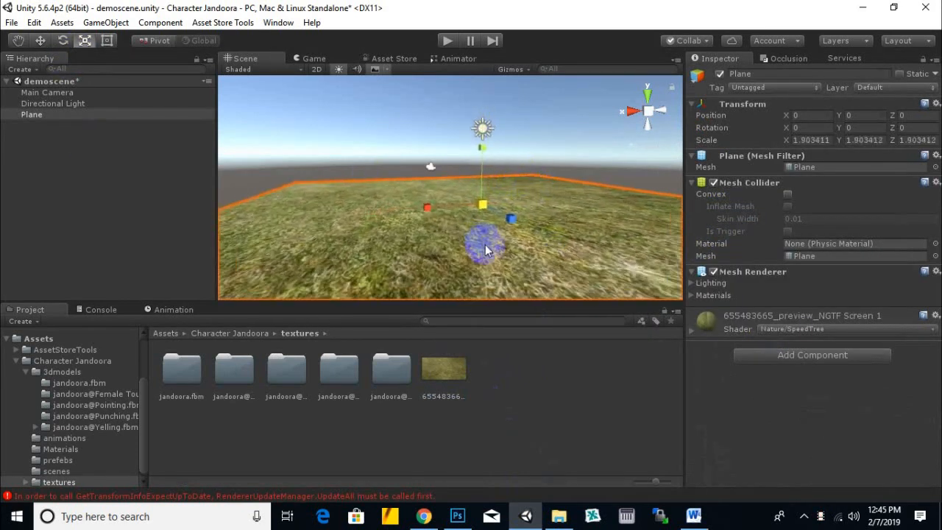
{"action": "scroll", "coordinate": [485, 250], "scroll_direction": "down", "scroll_amount": 6}
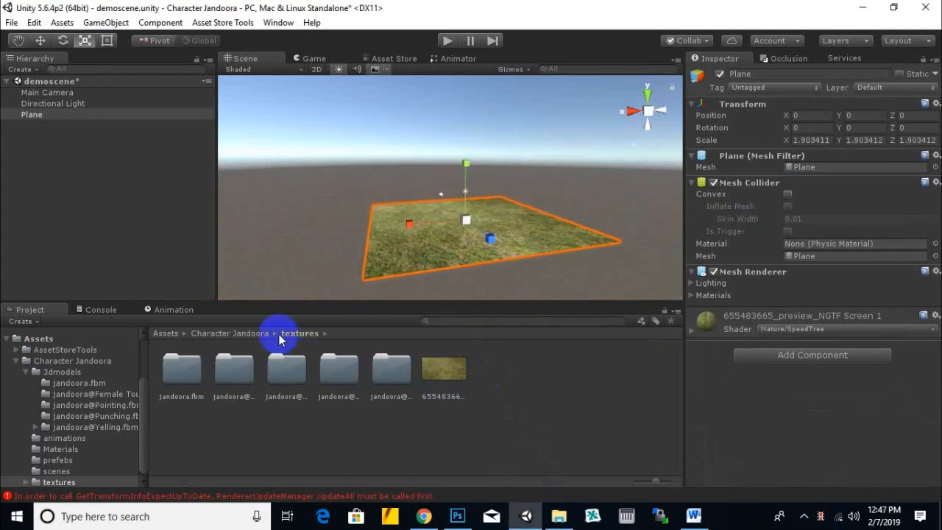
- Place the jandoora and jandoora@Female Tough Walk prefabs from the prefebs folder side by side on the grass plane
{"action": "left_click", "coordinate": [250, 336]}
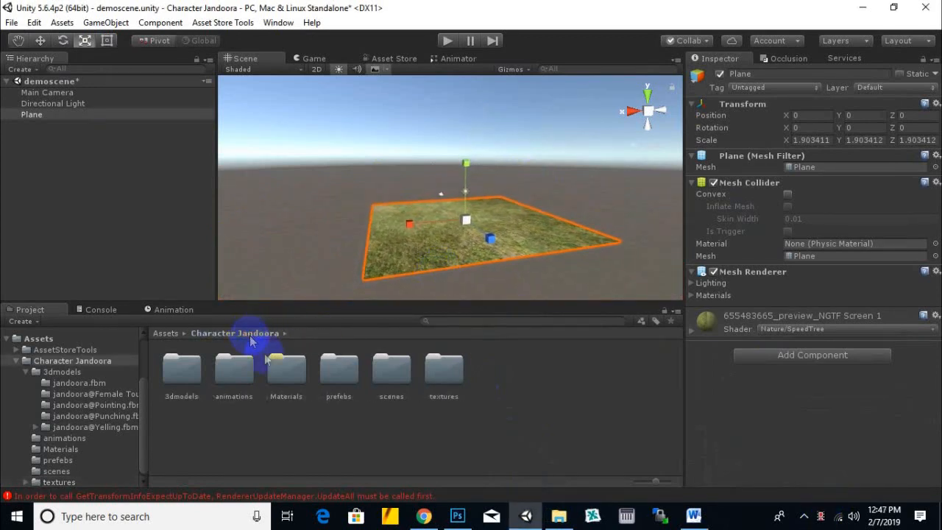
{"action": "double_click", "coordinate": [338, 371]}
{"action": "middle_click_drag", "start_coordinate": [500, 235], "coordinate": [464, 291]}
{"action": "left_click_drag", "start_coordinate": [186, 382], "coordinate": [459, 275]}
{"action": "left_click_drag", "start_coordinate": [237, 373], "coordinate": [417, 276]}
{"action": "left_click", "coordinate": [40, 41]}
{"action": "left_click_drag", "start_coordinate": [402, 272], "coordinate": [424, 293]}
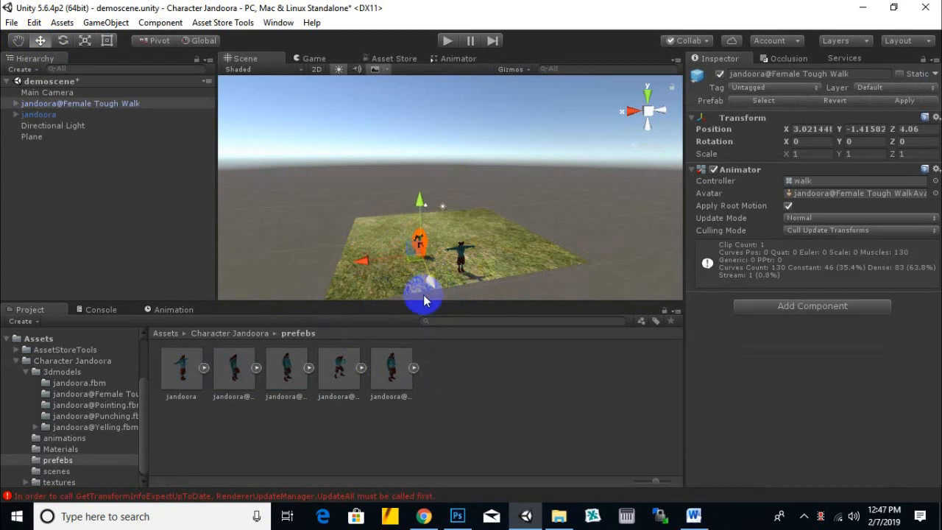
- Add the Pointing, Yelling and Punching jandoora prefabs to the plane, grouped around the two characters already placed
{"action": "left_click_drag", "start_coordinate": [288, 368], "coordinate": [460, 254]}
{"action": "left_click_drag", "start_coordinate": [390, 365], "coordinate": [472, 284]}
{"action": "left_click", "coordinate": [343, 373]}
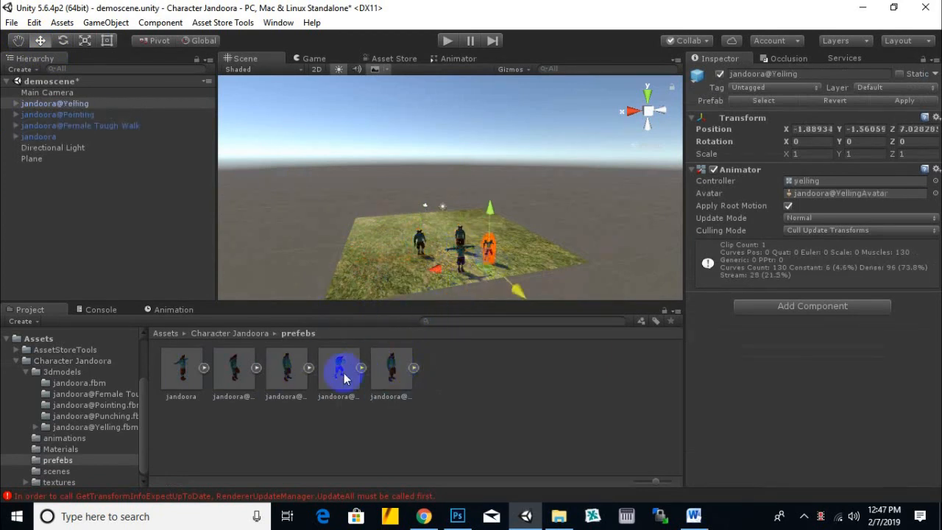
{"action": "left_click_drag", "start_coordinate": [344, 373], "coordinate": [436, 267]}
{"action": "scroll", "coordinate": [449, 272], "scroll_direction": "up", "scroll_amount": 3}
{"action": "middle_click_drag", "start_coordinate": [454, 273], "coordinate": [436, 234]}
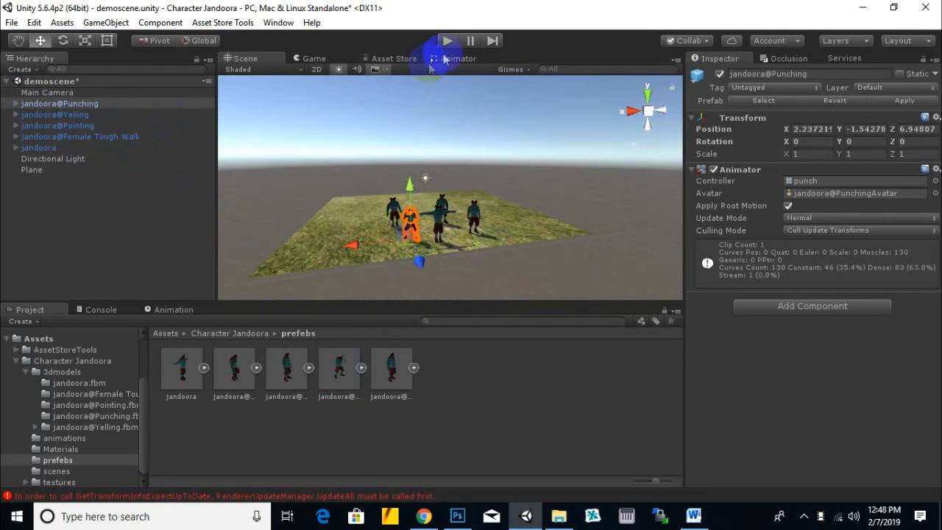
- Move the Main Camera along its Z axis toward the characters, to about Z -2.87
{"action": "left_click", "coordinate": [62, 93]}
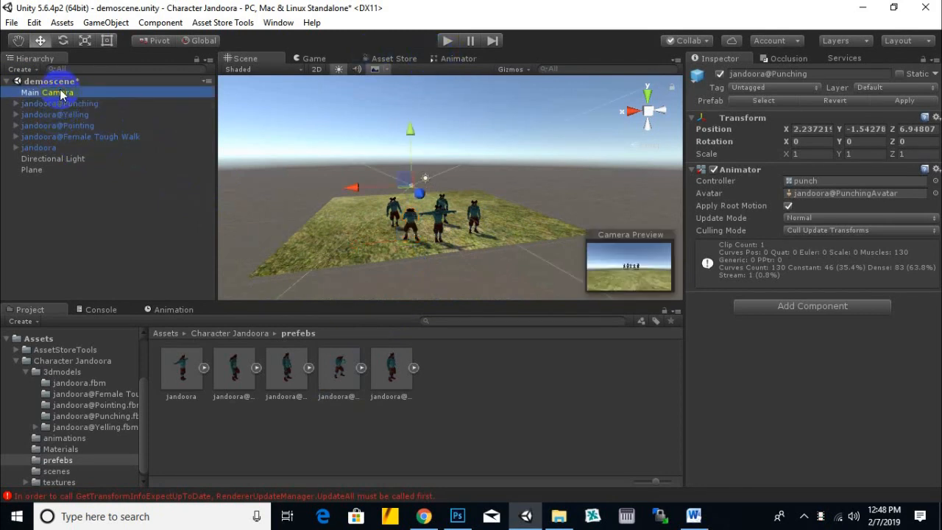
{"action": "scroll", "coordinate": [446, 212], "scroll_direction": "up", "scroll_amount": 2}
{"action": "left_click_drag", "start_coordinate": [409, 191], "coordinate": [424, 209]}
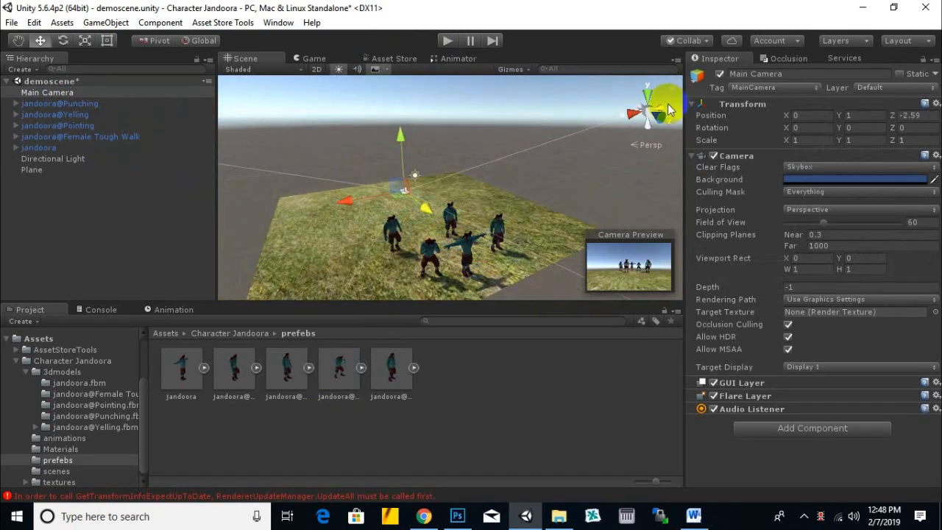
{"action": "left_click_drag", "start_coordinate": [367, 253], "coordinate": [32, 248], "text": "alt"}
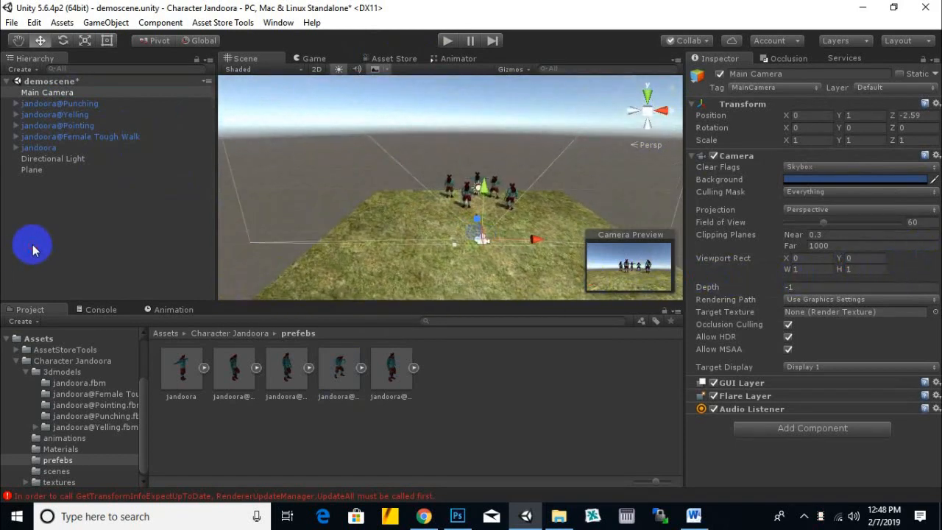
{"action": "left_click_drag", "start_coordinate": [537, 269], "coordinate": [295, 234], "text": "alt"}
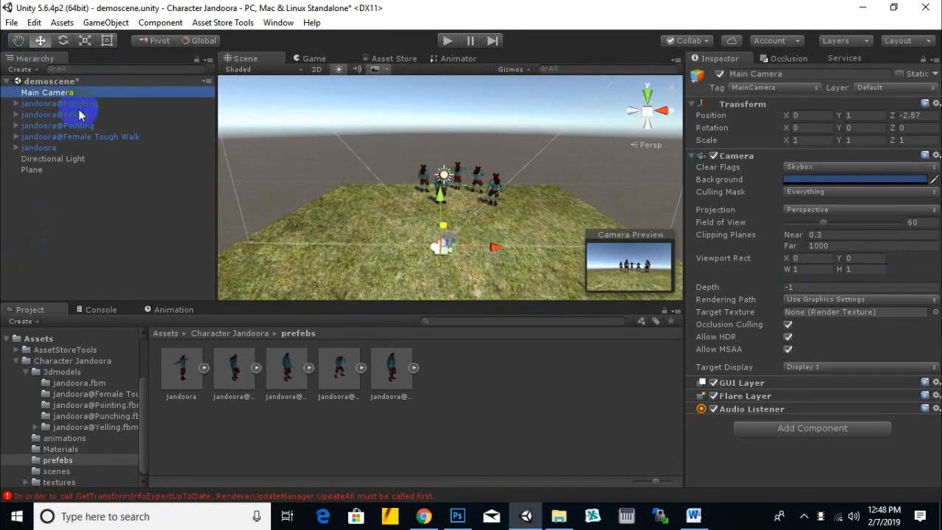
- Rotate all five jandoora characters to about 175° around Y to face the camera, and move the group nearer to it
{"action": "left_click", "coordinate": [79, 107]}
{"action": "left_click", "coordinate": [67, 148], "text": "shift"}
{"action": "left_click", "coordinate": [63, 41]}
{"action": "left_click_drag", "start_coordinate": [552, 261], "coordinate": [172, 233]}
{"action": "left_click", "coordinate": [41, 42]}
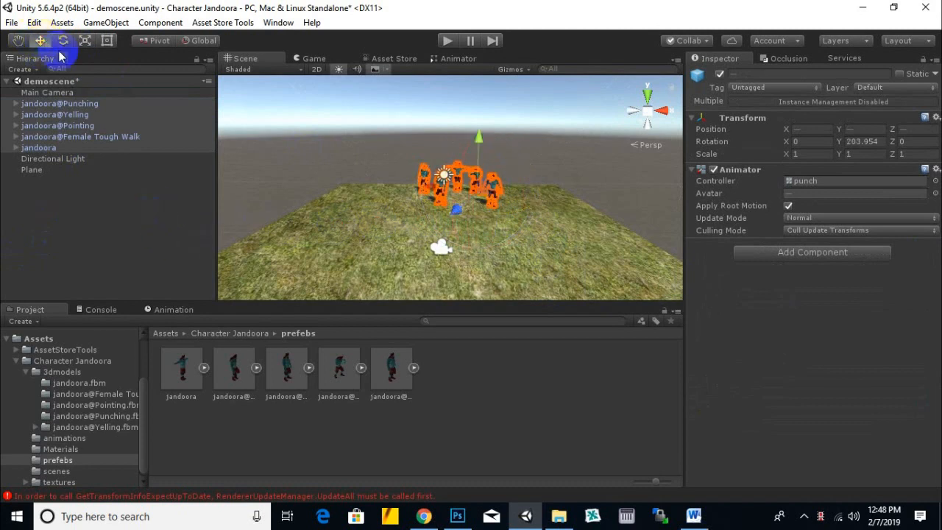
{"action": "mouse_move", "coordinate": [455, 208]}
{"action": "left_mouse_down"}
{"action": "mouse_move", "coordinate": [450, 222]}
{"action": "mouse_move", "coordinate": [433, 223]}
{"action": "mouse_move", "coordinate": [423, 200]}
{"action": "mouse_move", "coordinate": [444, 202]}
{"action": "left_mouse_up"}
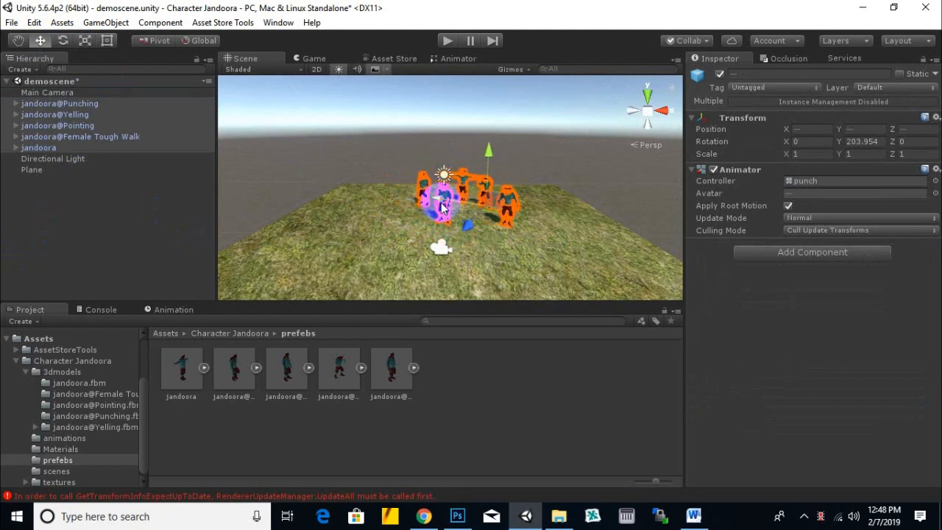
{"action": "left_click", "coordinate": [63, 40]}
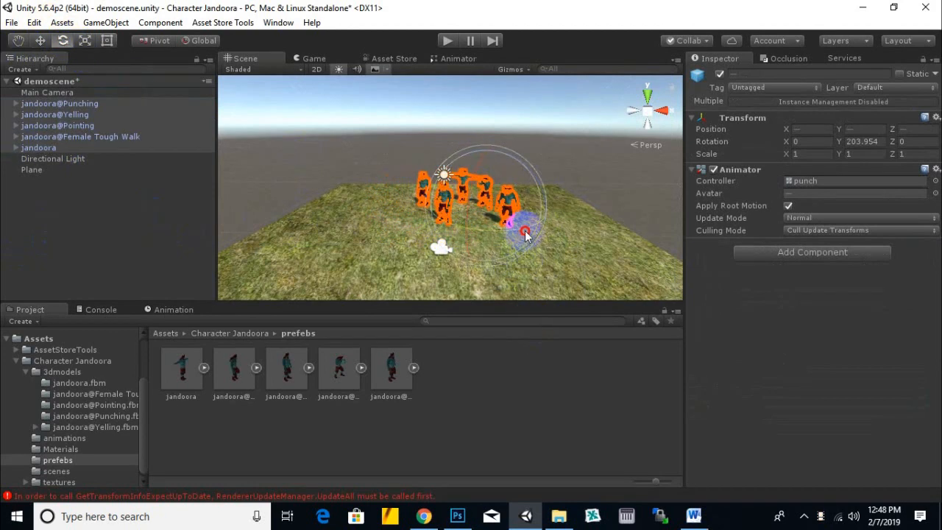
{"action": "left_click_drag", "start_coordinate": [524, 234], "coordinate": [572, 224]}
- Reposition the Main Camera sideways and upward to about X 0.81, Y 1.93 to frame the character group
{"action": "left_click", "coordinate": [24, 92]}
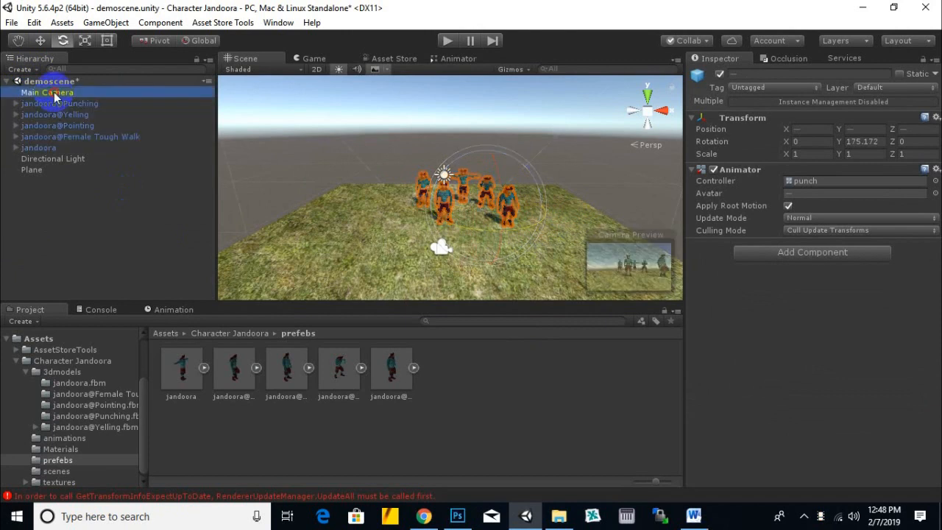
{"action": "left_click", "coordinate": [19, 41]}
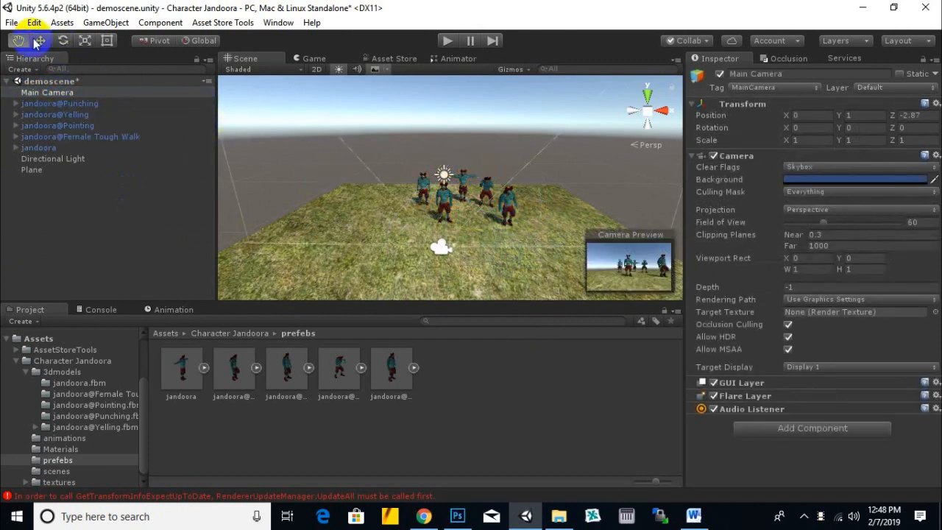
{"action": "left_click", "coordinate": [40, 41]}
{"action": "left_click_drag", "start_coordinate": [495, 251], "coordinate": [462, 177]}
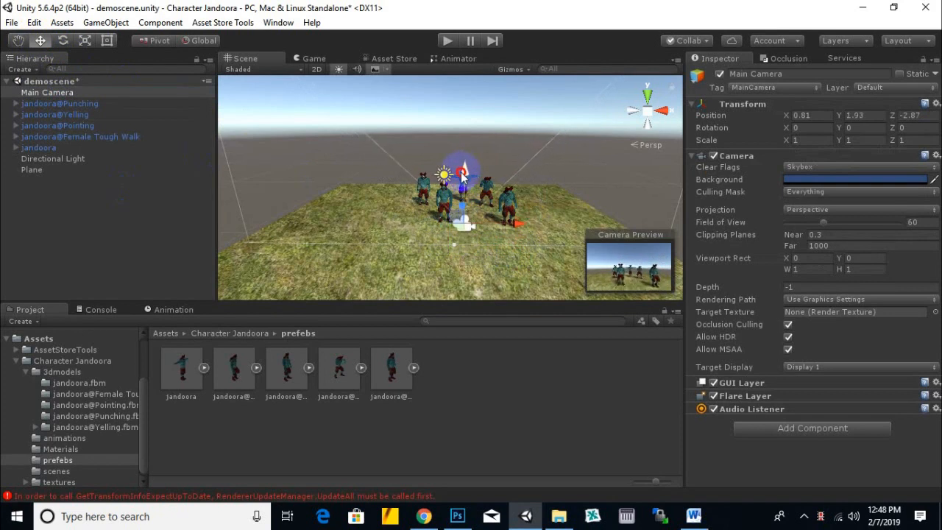
- Run the demo scene to check the characters' animations, and stop playback
{"action": "left_click", "coordinate": [450, 44]}
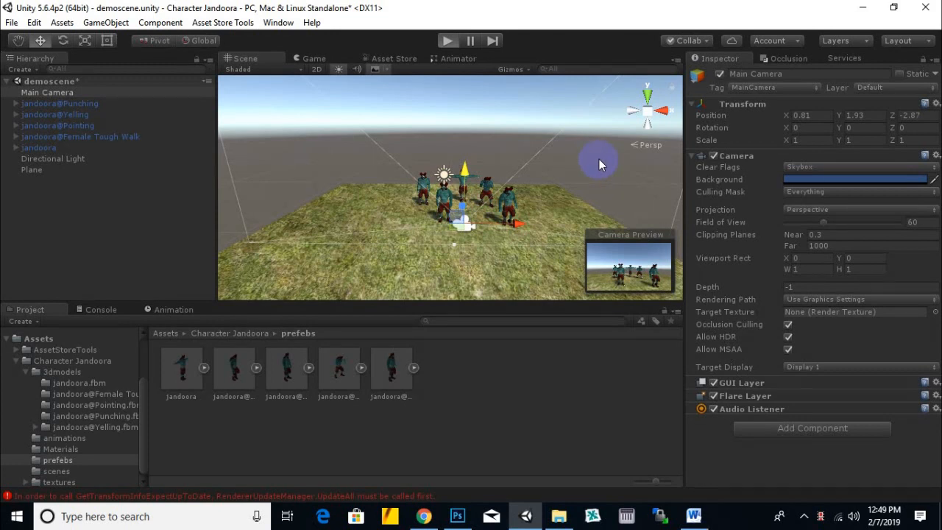
{"action": "key", "text": "ctrl+p"}
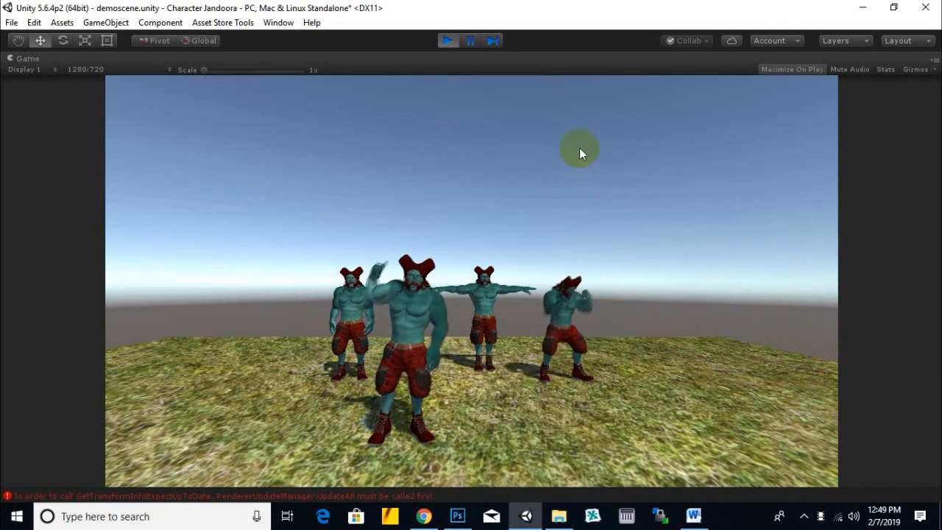
{"action": "left_click", "coordinate": [450, 43]}
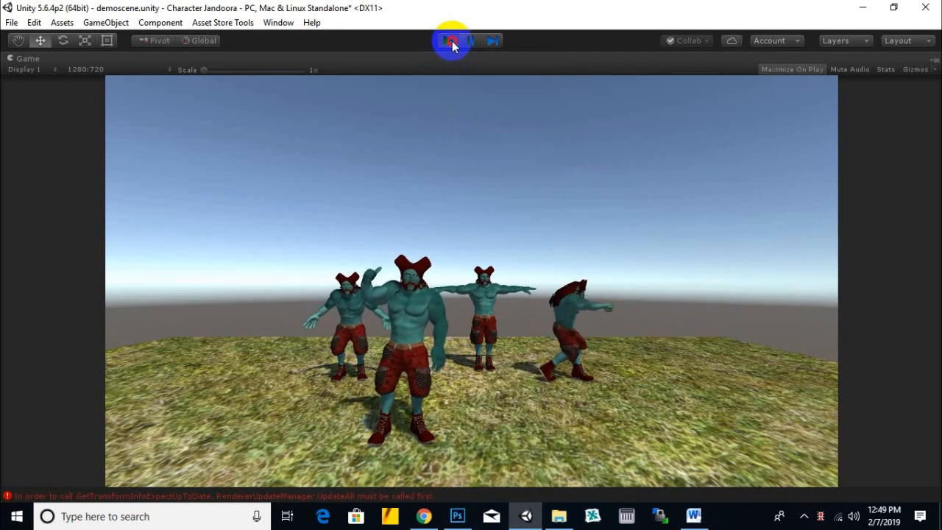
{"action": "left_click", "coordinate": [450, 42]}
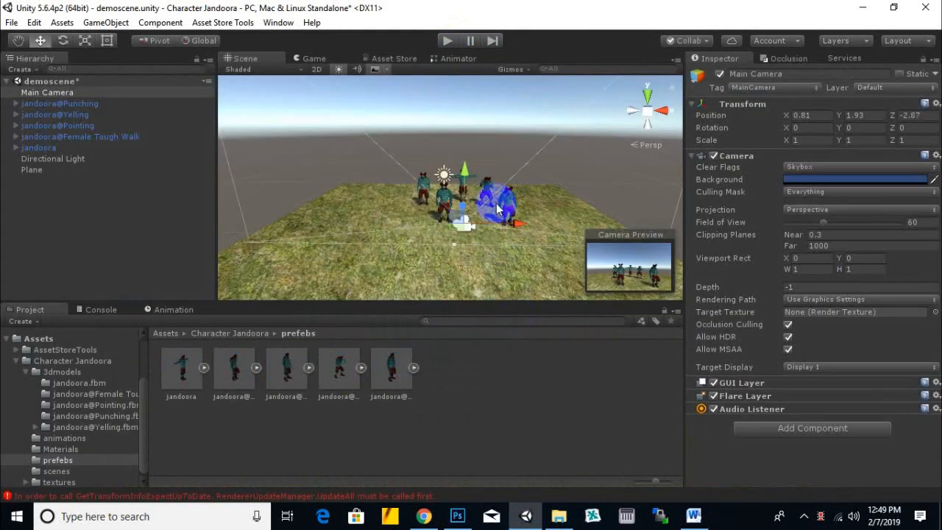
- Look over the arranged scene and review the folder structure of the Character Jandoora package, including its textures folder
{"action": "middle_click_drag", "start_coordinate": [504, 197], "coordinate": [525, 215]}
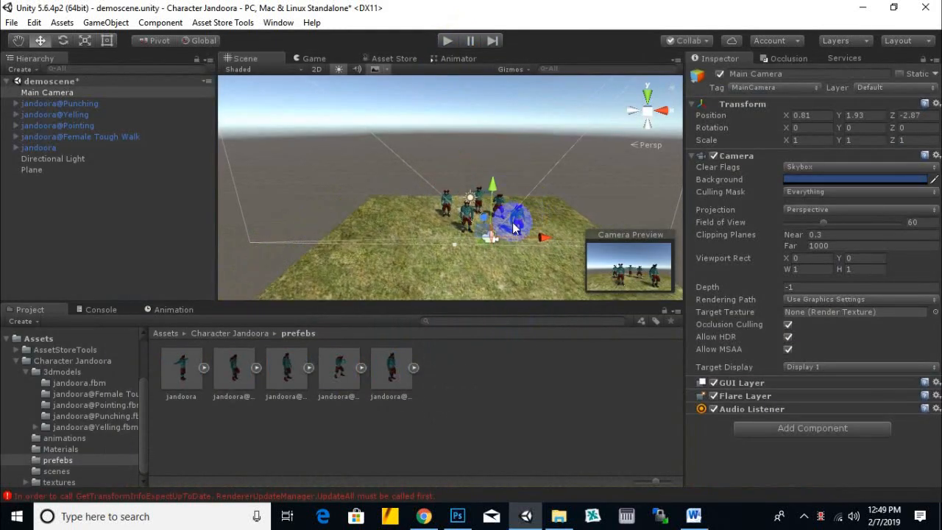
{"action": "scroll", "coordinate": [492, 248], "scroll_direction": "up", "scroll_amount": 2}
{"action": "middle_click_drag", "start_coordinate": [357, 227], "coordinate": [426, 203]}
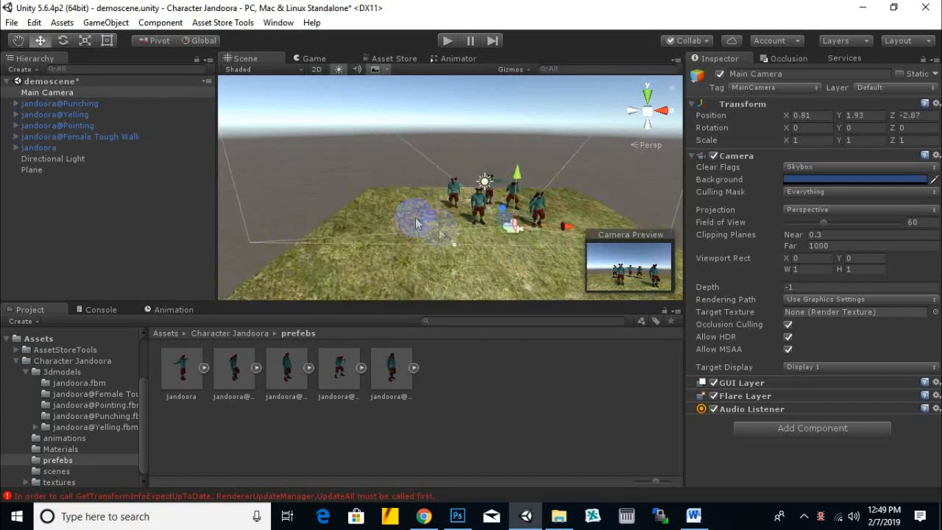
{"action": "left_click", "coordinate": [234, 335]}
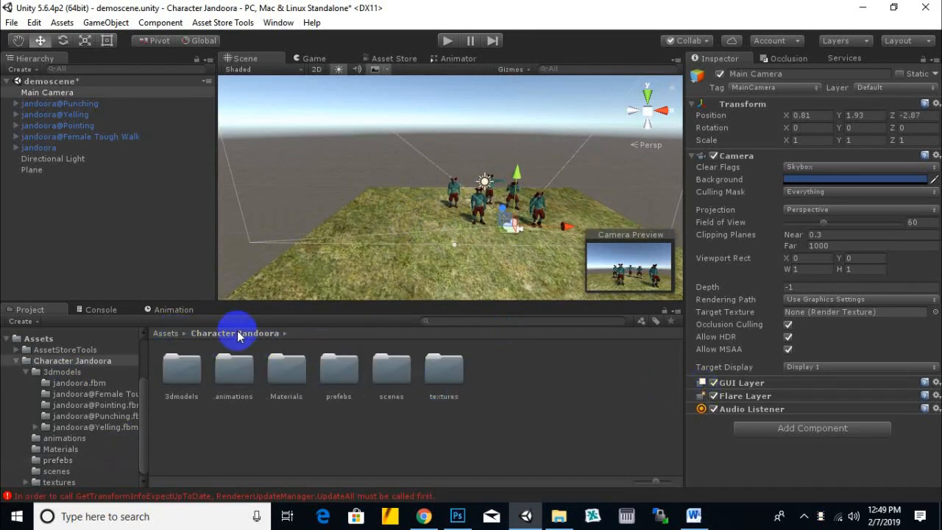
{"action": "left_click", "coordinate": [168, 332]}
{"action": "left_click", "coordinate": [222, 376]}
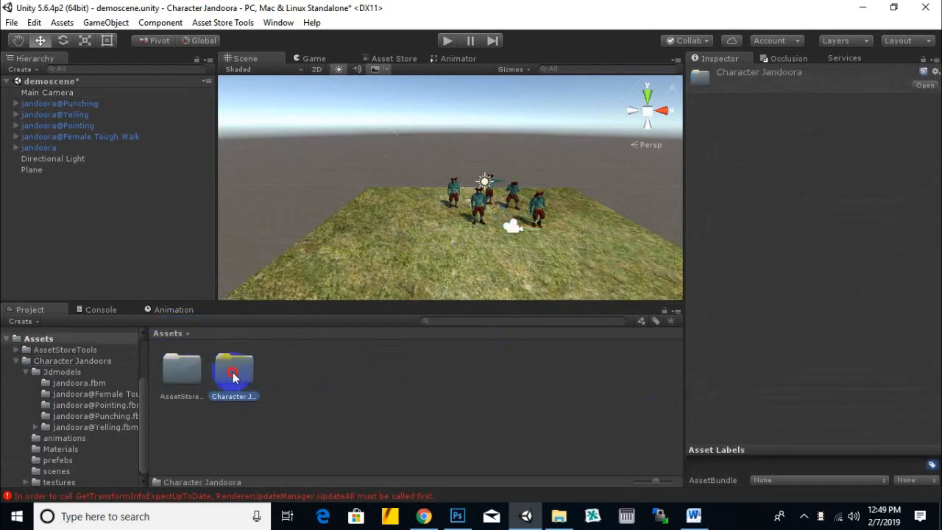
{"action": "double_click", "coordinate": [233, 375]}
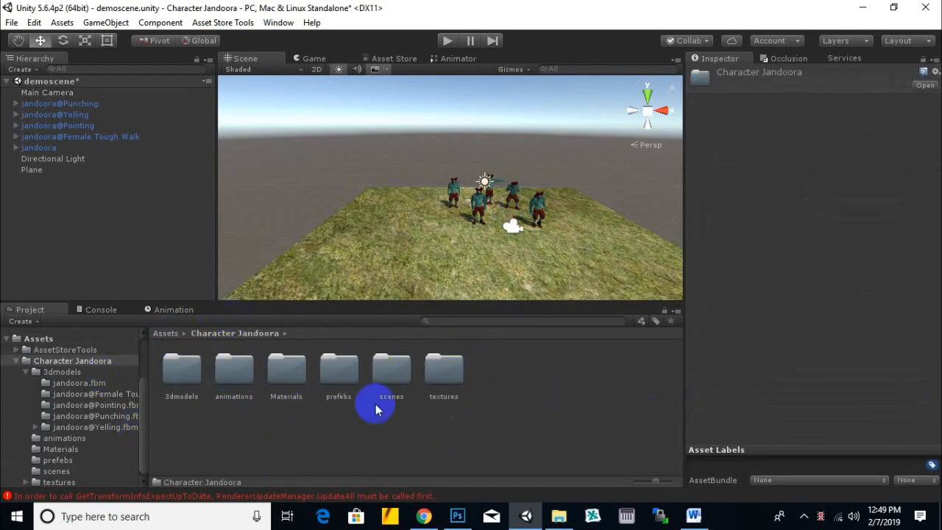
{"action": "double_click", "coordinate": [455, 375]}
{"action": "left_click", "coordinate": [252, 333]}
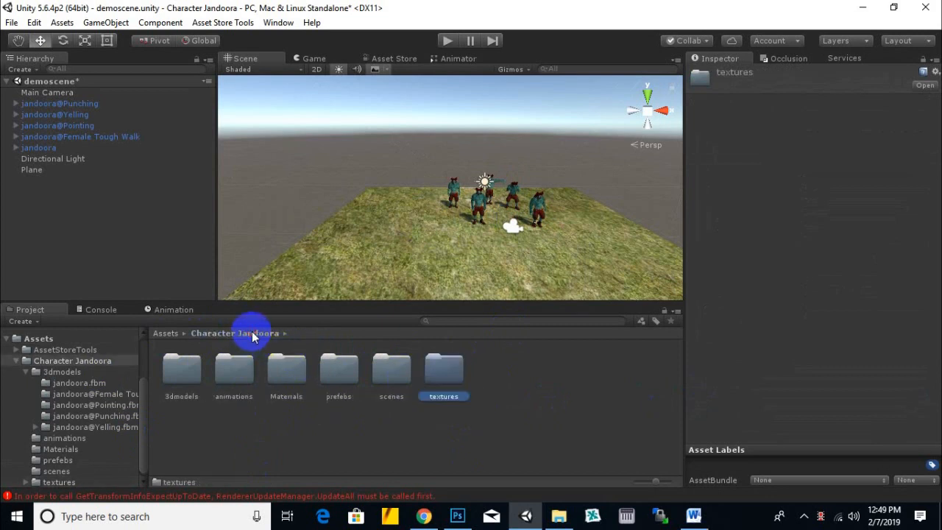
- Return to the root Assets folder and open the Asset Store package upload tool
{"action": "left_click", "coordinate": [339, 406]}
{"action": "scroll", "coordinate": [368, 172], "scroll_direction": "down", "scroll_amount": 2}
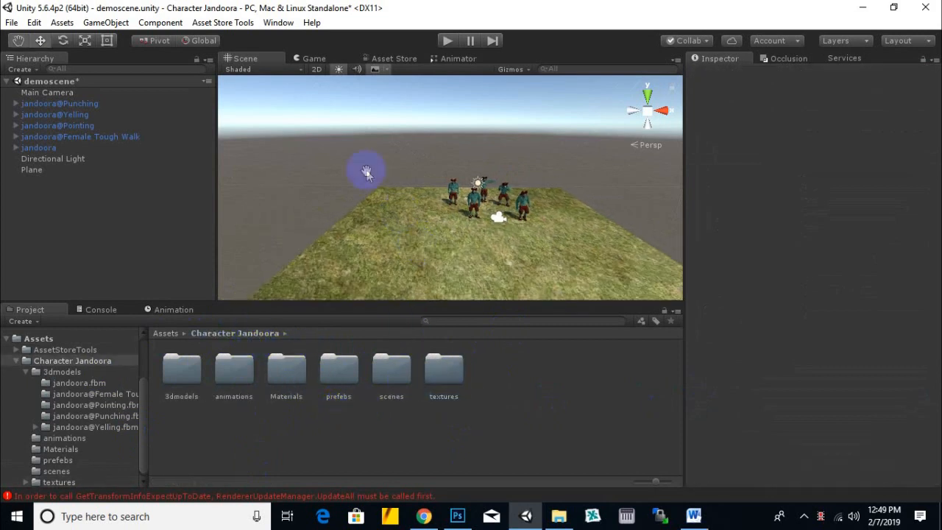
{"action": "middle_click_drag", "start_coordinate": [366, 170], "coordinate": [369, 198]}
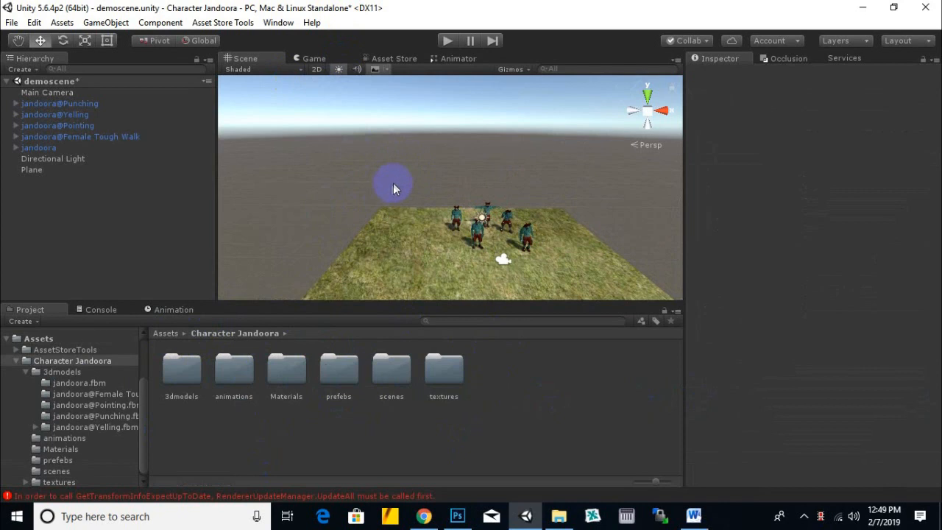
{"action": "left_click", "coordinate": [166, 335]}
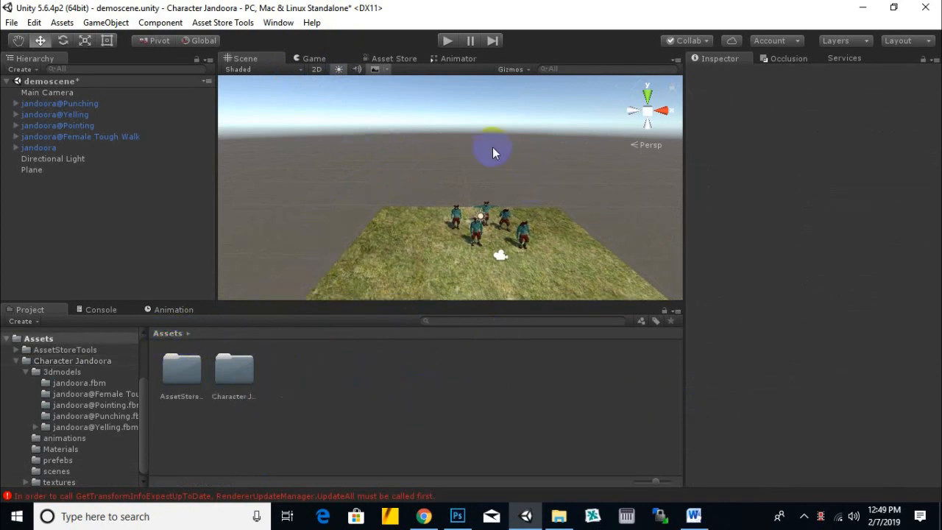
{"action": "left_click", "coordinate": [237, 23]}
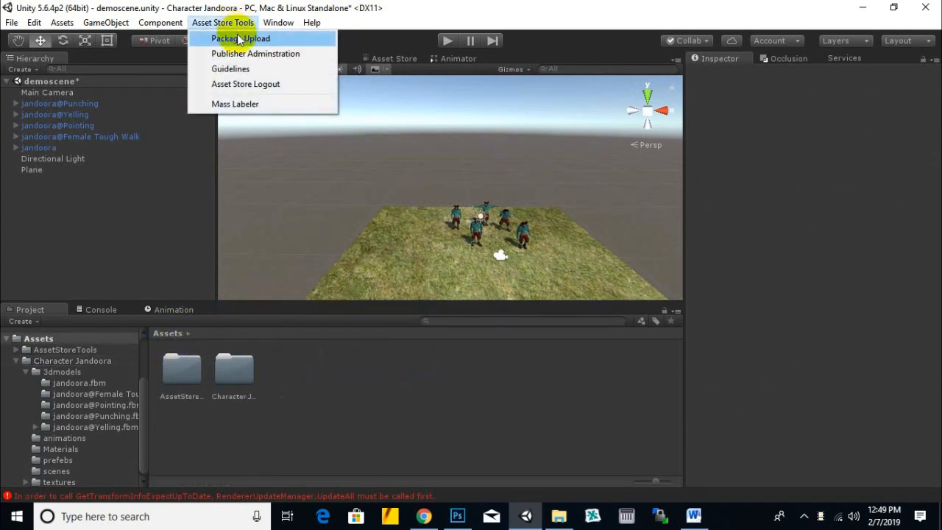
{"action": "left_click", "coordinate": [238, 39]}
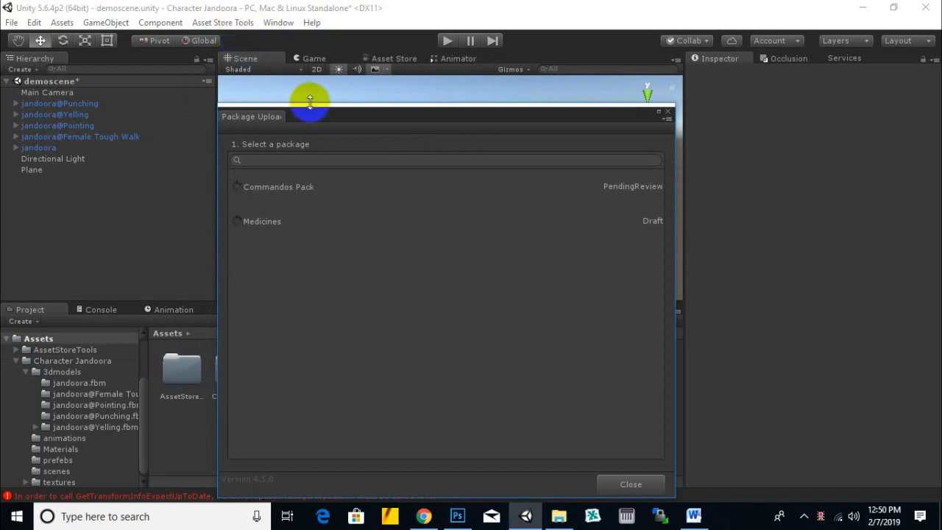
- Float the Package Upload window over the scene and enlarge it in both height and width
{"action": "left_click", "coordinate": [265, 115]}
{"action": "left_click_drag", "start_coordinate": [266, 113], "coordinate": [260, 126]}
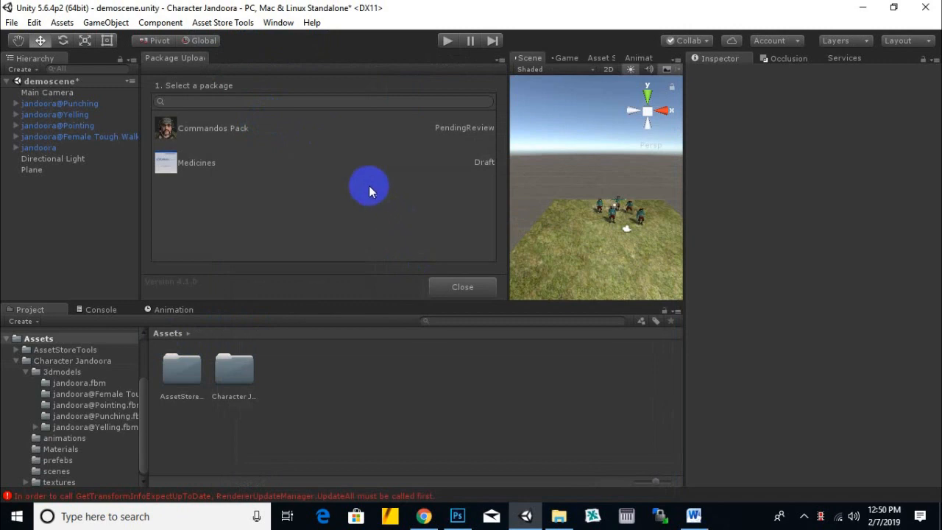
{"action": "left_click_drag", "start_coordinate": [171, 59], "coordinate": [296, 111]}
{"action": "left_click_drag", "start_coordinate": [328, 21], "coordinate": [495, 83]}
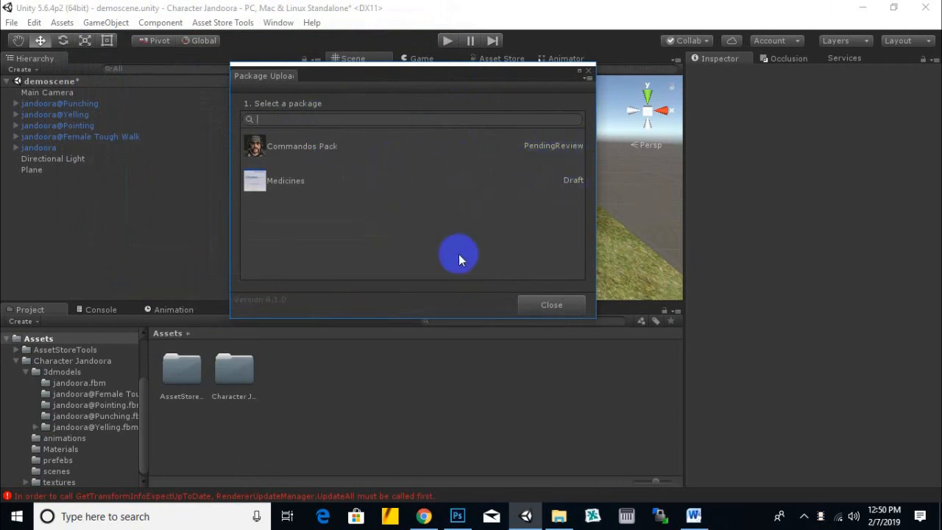
{"action": "left_click_drag", "start_coordinate": [459, 319], "coordinate": [458, 398]}
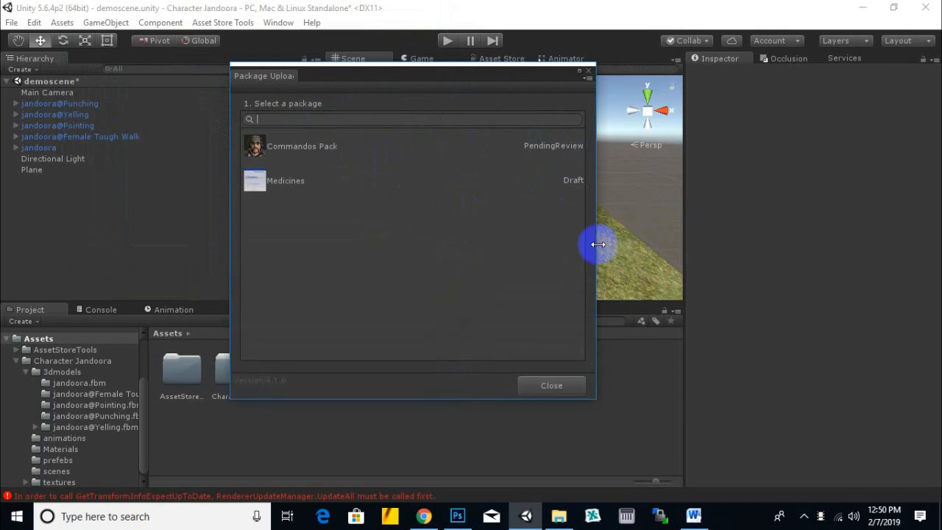
{"action": "left_click_drag", "start_coordinate": [596, 244], "coordinate": [685, 245]}
- Select the Medicines draft as the package to upload, leaving the package search empty
{"action": "left_click", "coordinate": [640, 151]}
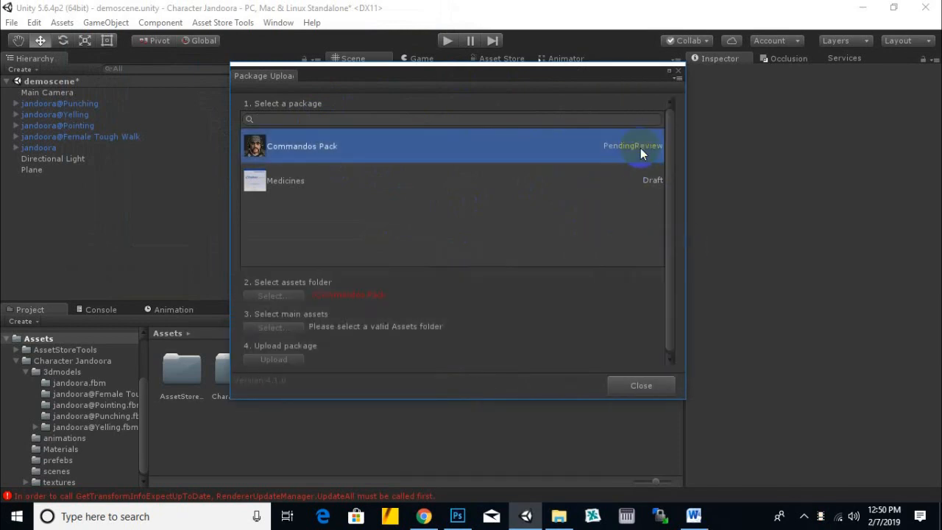
{"action": "left_click", "coordinate": [601, 177]}
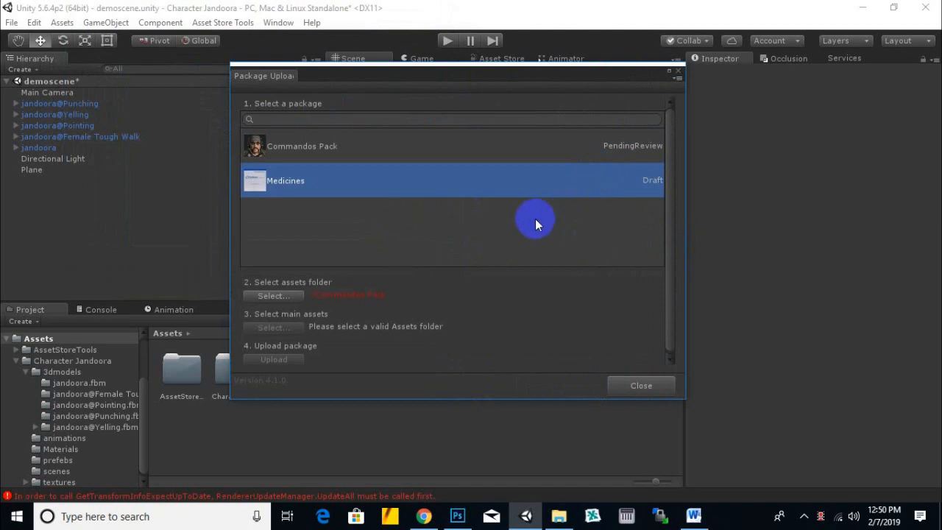
{"action": "left_click", "coordinate": [284, 119]}
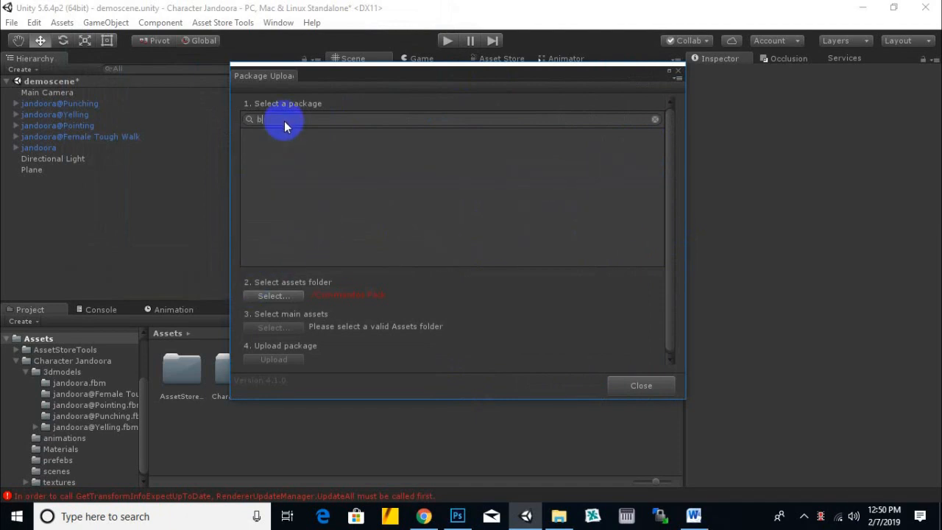
{"action": "left_click", "coordinate": [353, 183]}
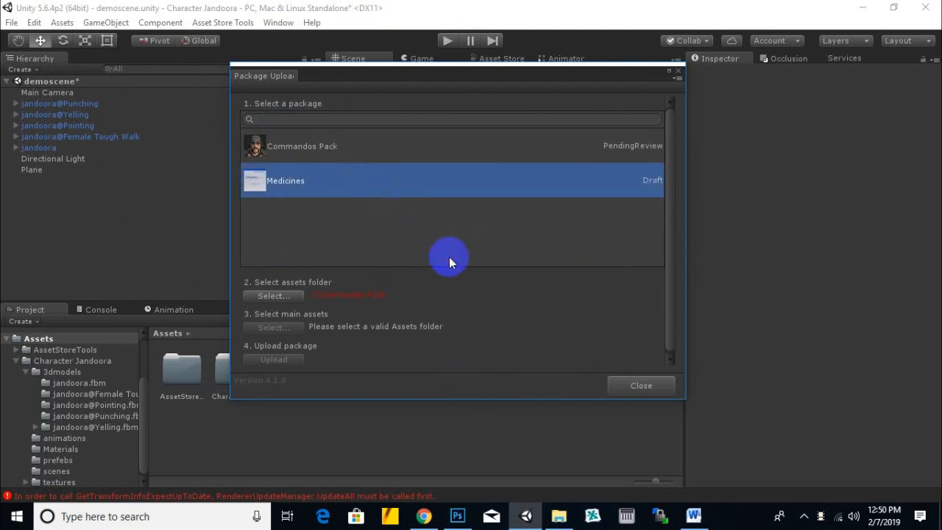
{"action": "left_click", "coordinate": [284, 297]}
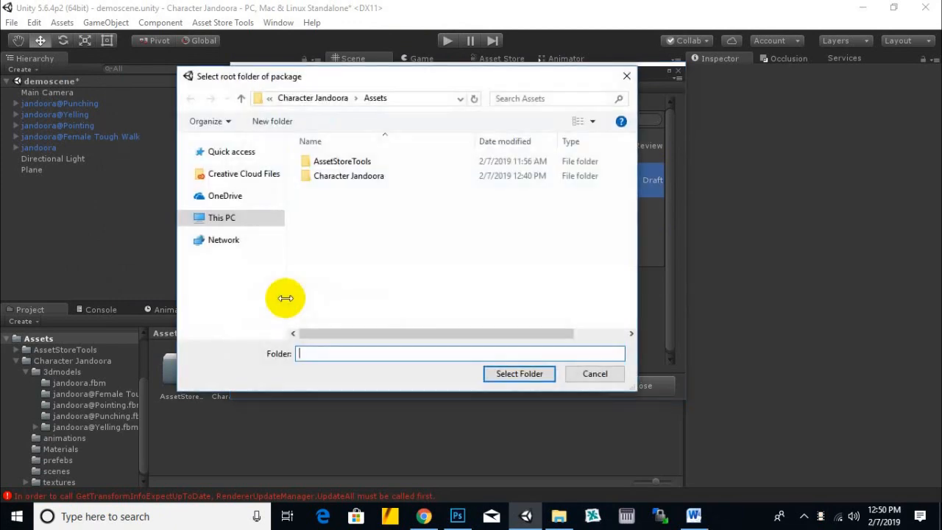
{"action": "left_click_drag", "start_coordinate": [482, 86], "coordinate": [637, 118]}
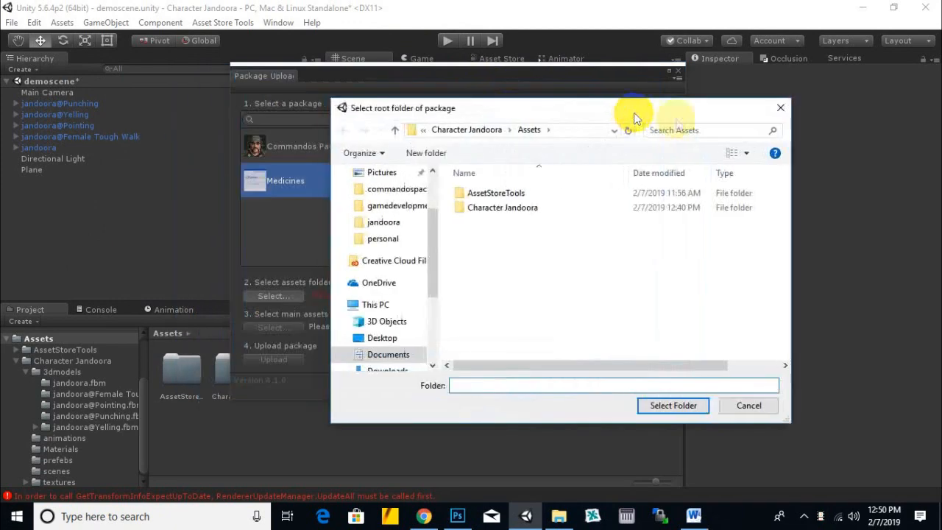
{"action": "left_click", "coordinate": [781, 108]}
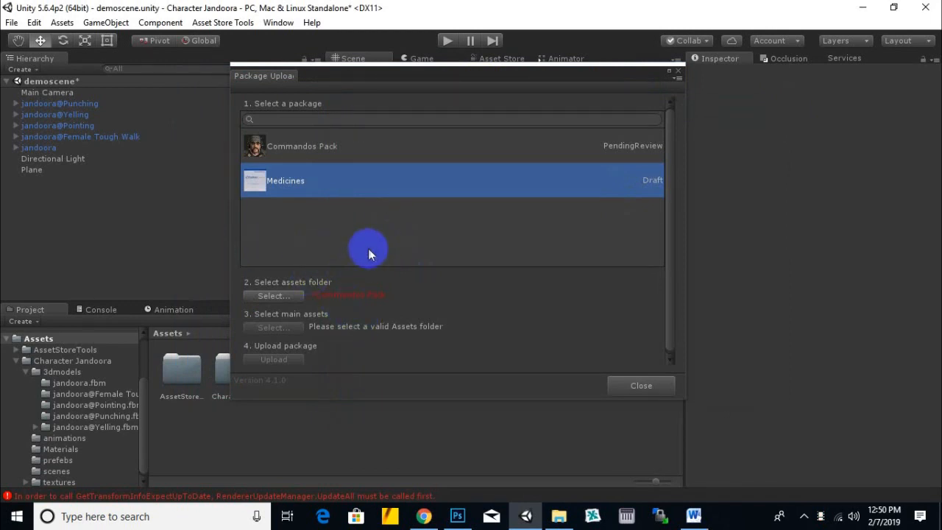
- Set the Character Jandoora folder as the assets folder for the Medicines draft package
{"action": "left_click", "coordinate": [296, 79]}
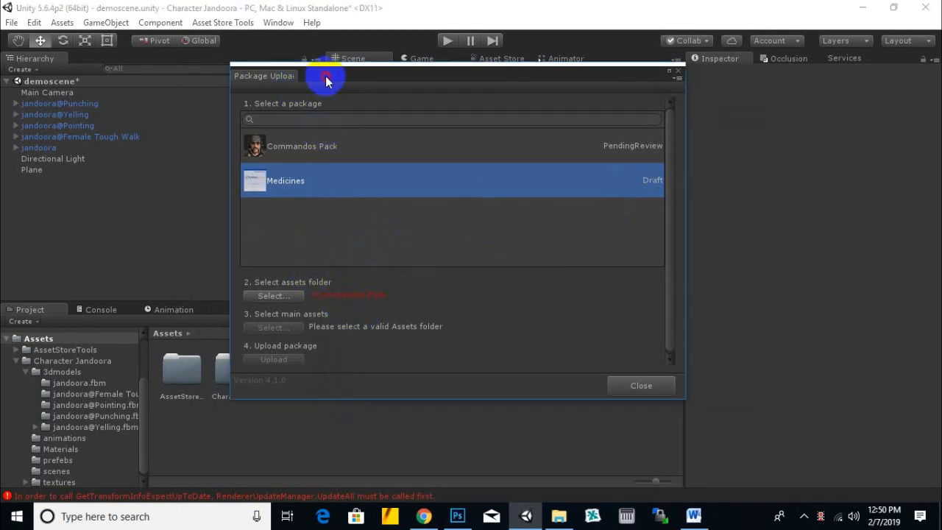
{"action": "left_click_drag", "start_coordinate": [315, 77], "coordinate": [324, 83]}
{"action": "left_click", "coordinate": [352, 130]}
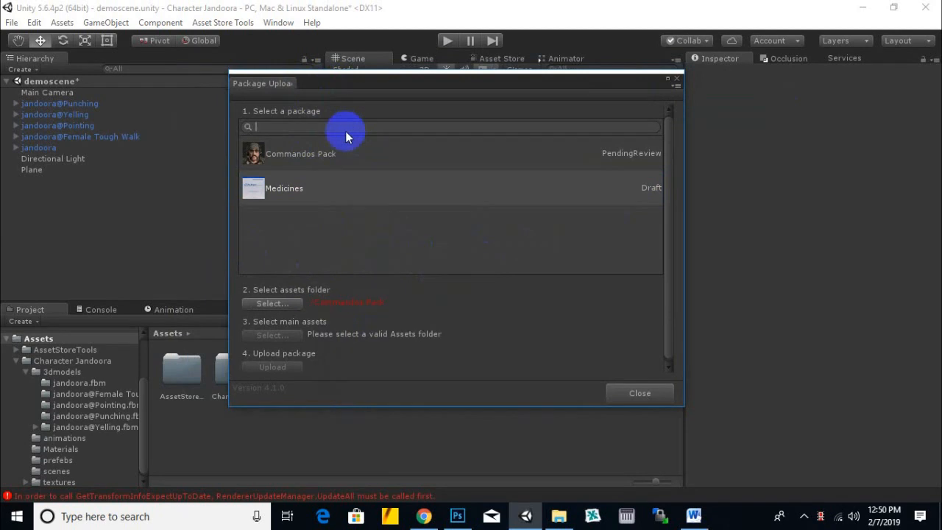
{"action": "left_click", "coordinate": [350, 193]}
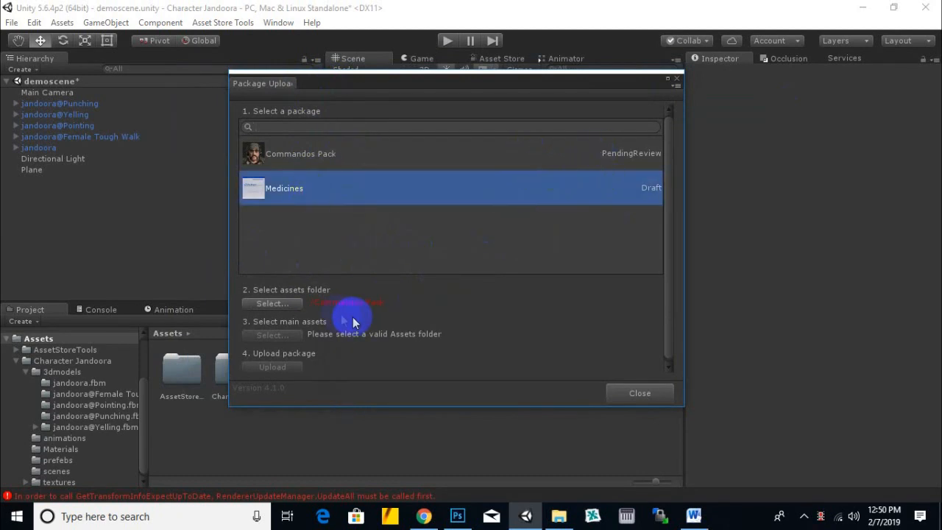
{"action": "left_click", "coordinate": [275, 306]}
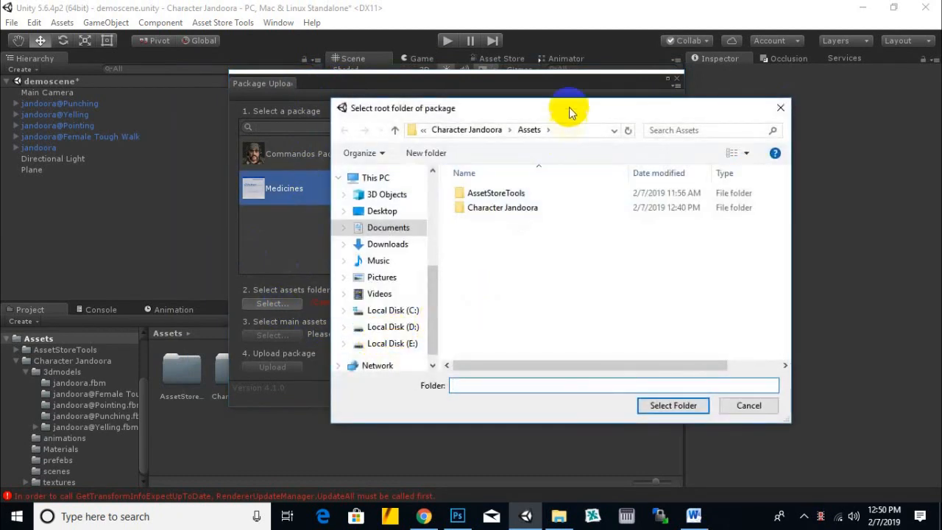
{"action": "left_click_drag", "start_coordinate": [568, 109], "coordinate": [678, 125]}
{"action": "left_click", "coordinate": [621, 224]}
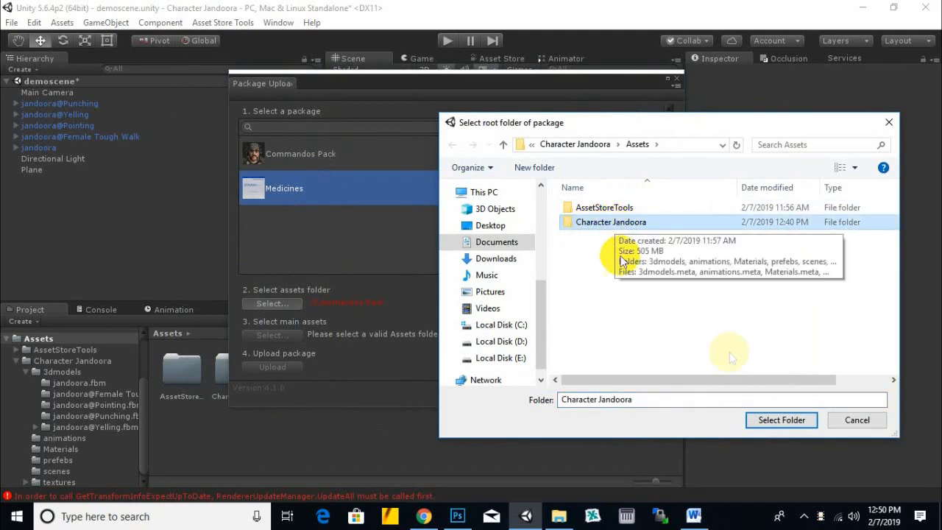
{"action": "left_click", "coordinate": [792, 423]}
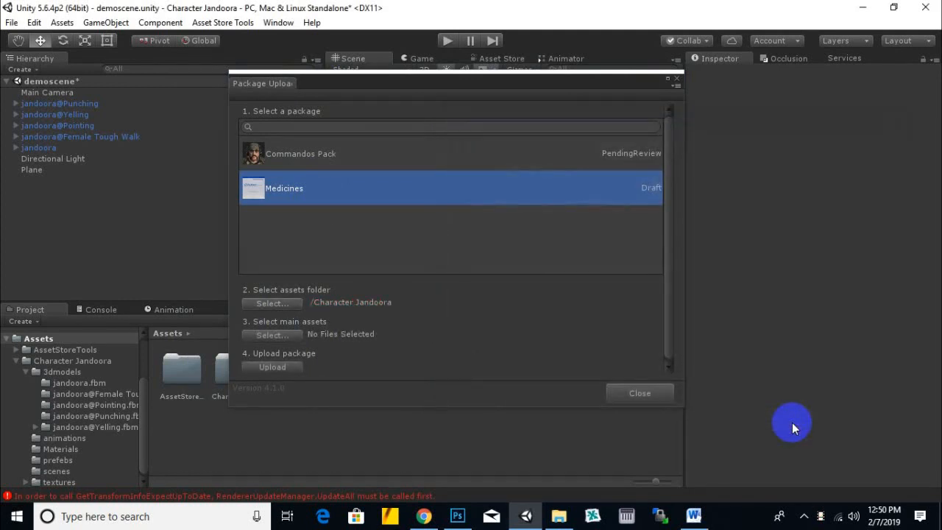
- Mark the Yelling, Punching, Pointing, Female Tough Walk and base jandoora prefabs as main assets, and upload the package
{"action": "left_click", "coordinate": [282, 338]}
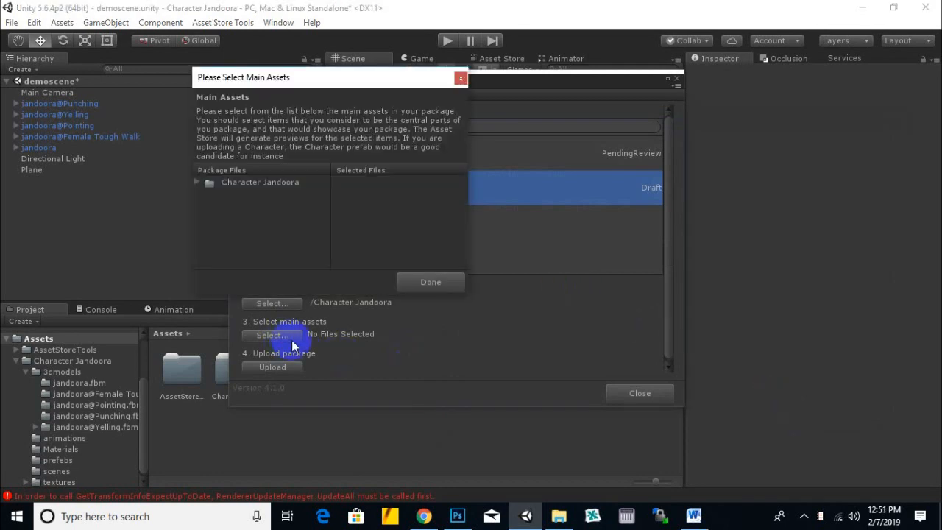
{"action": "left_click", "coordinate": [197, 183]}
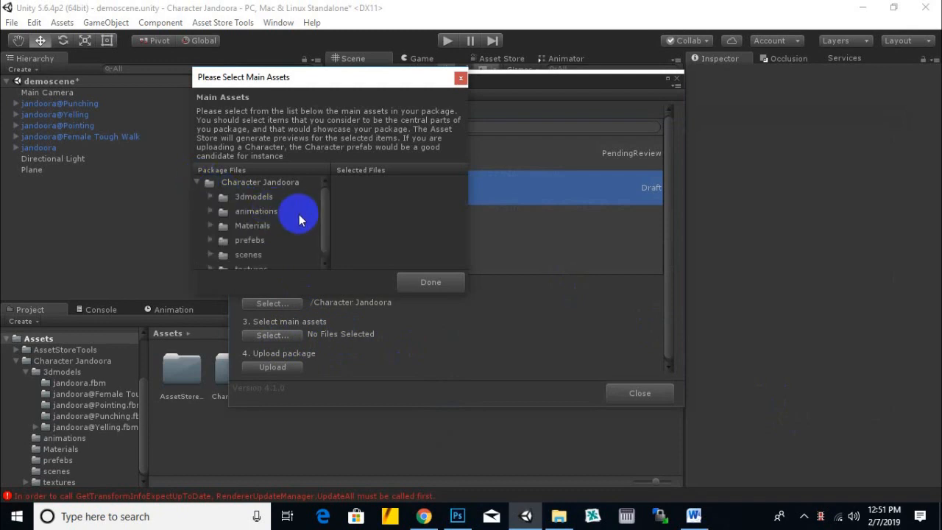
{"action": "scroll", "coordinate": [301, 225], "scroll_direction": "down", "scroll_amount": 1}
{"action": "left_click", "coordinate": [211, 233]}
{"action": "scroll", "coordinate": [298, 229], "scroll_direction": "down", "scroll_amount": 3}
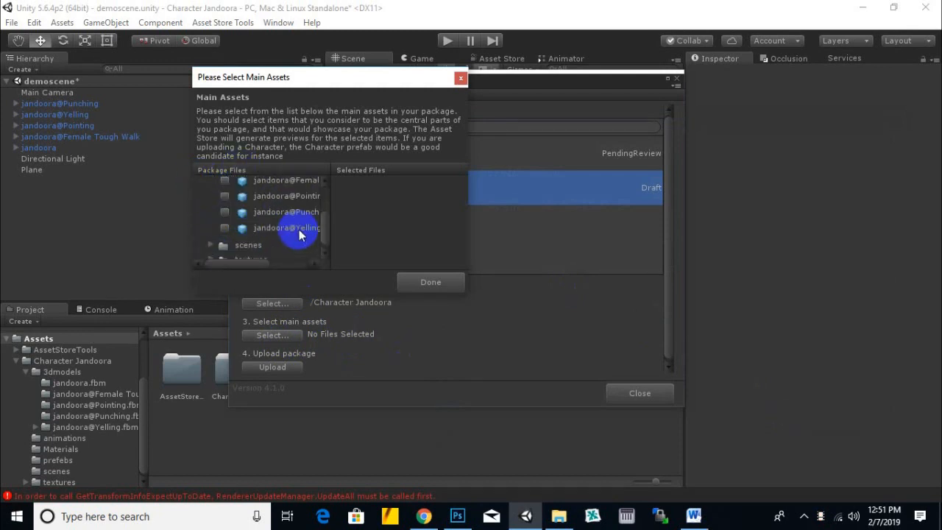
{"action": "left_click", "coordinate": [224, 227]}
{"action": "left_click", "coordinate": [225, 212]}
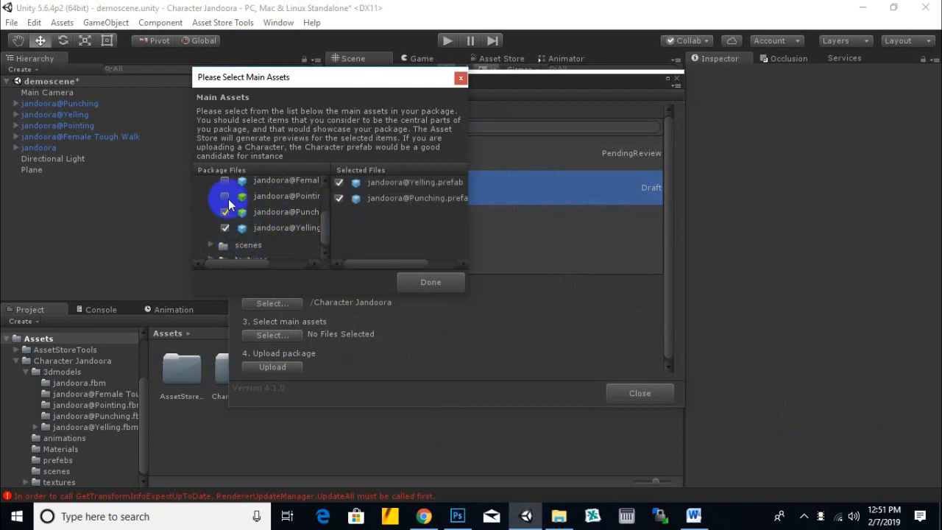
{"action": "left_click", "coordinate": [225, 196]}
{"action": "left_click", "coordinate": [225, 181]}
{"action": "scroll", "coordinate": [287, 228], "scroll_direction": "up", "scroll_amount": 2}
{"action": "left_click", "coordinate": [225, 206]}
{"action": "scroll", "coordinate": [309, 231], "scroll_direction": "down", "scroll_amount": 2}
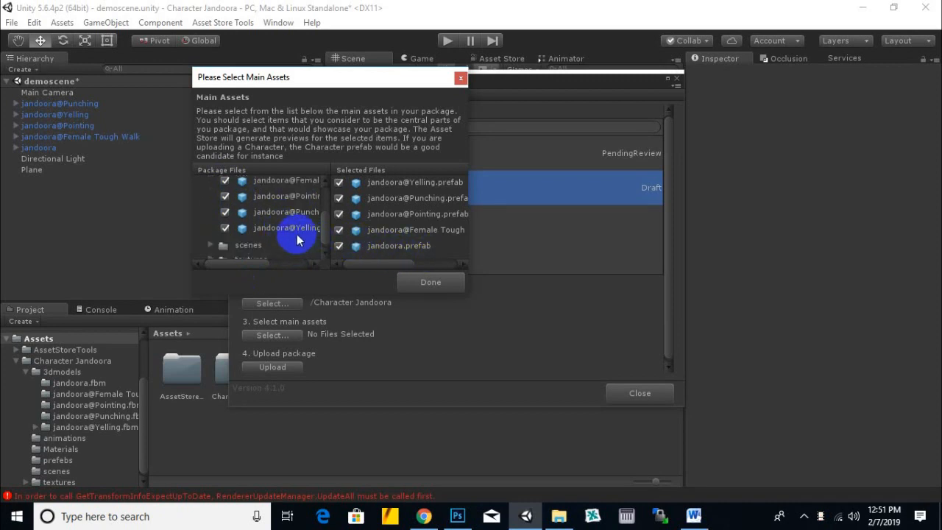
{"action": "left_click", "coordinate": [418, 284]}
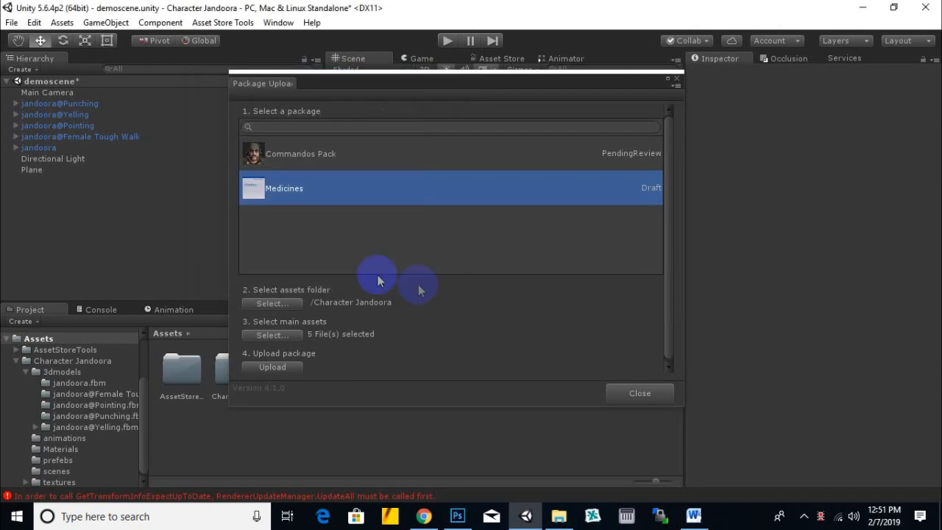
{"action": "left_click", "coordinate": [274, 365]}
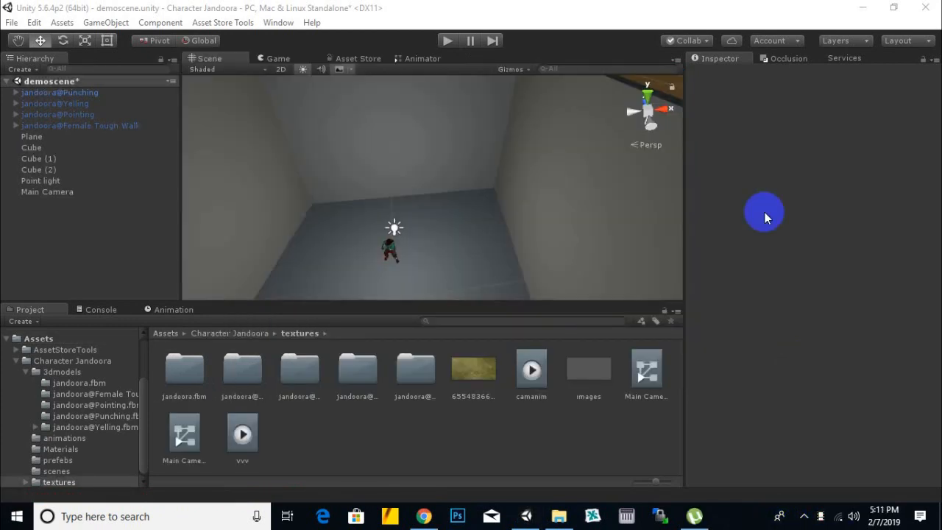
- Open the Asset Store publisher administration site
{"action": "left_click", "coordinate": [220, 23]}
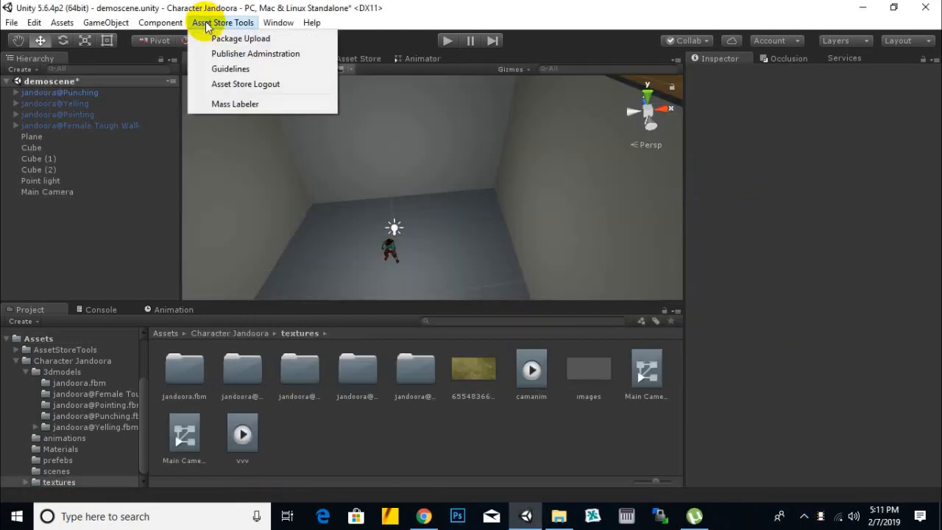
{"action": "left_click", "coordinate": [277, 54]}
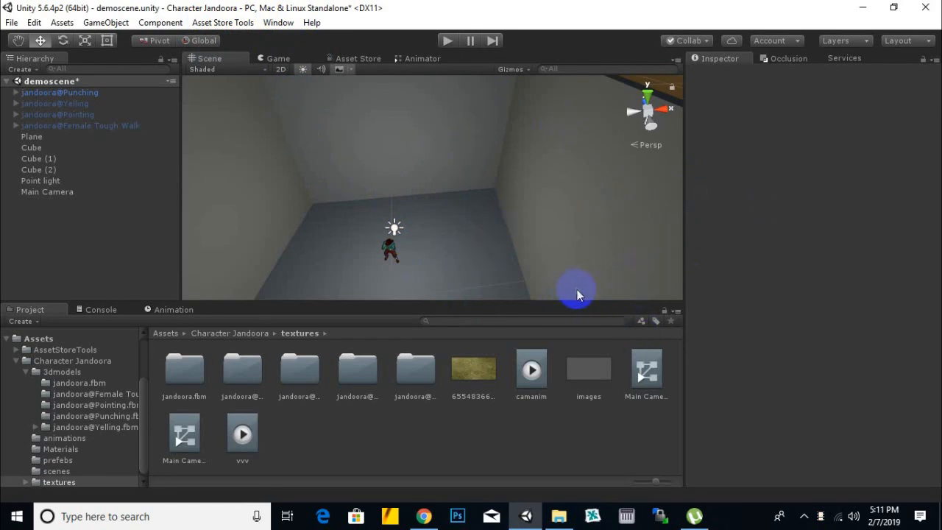
{"action": "scroll", "coordinate": [515, 241], "scroll_direction": "down", "scroll_amount": 1}
{"action": "scroll", "coordinate": [508, 244], "scroll_direction": "up", "scroll_amount": 3}
{"action": "middle_click_drag", "start_coordinate": [498, 245], "coordinate": [543, 232]}
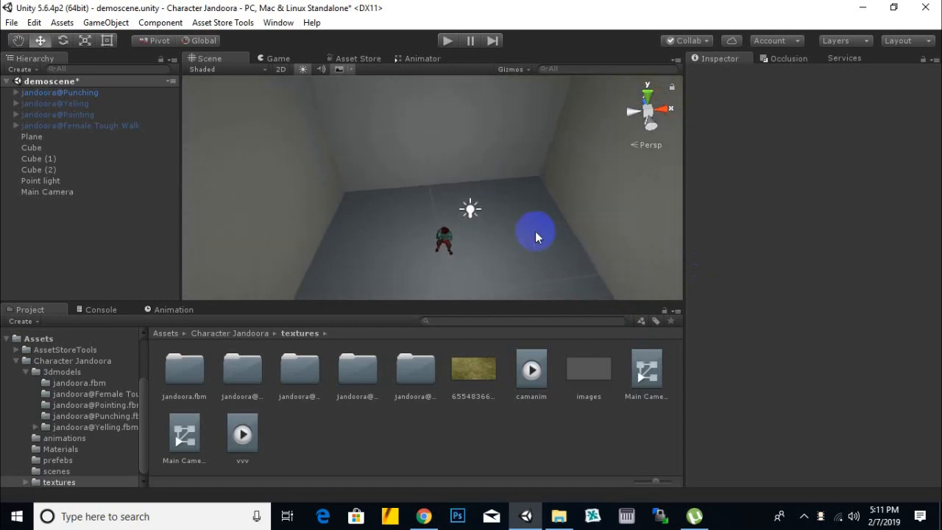
{"action": "middle_click_drag", "start_coordinate": [487, 204], "coordinate": [476, 184]}
{"action": "middle_click_drag", "start_coordinate": [571, 166], "coordinate": [550, 180]}
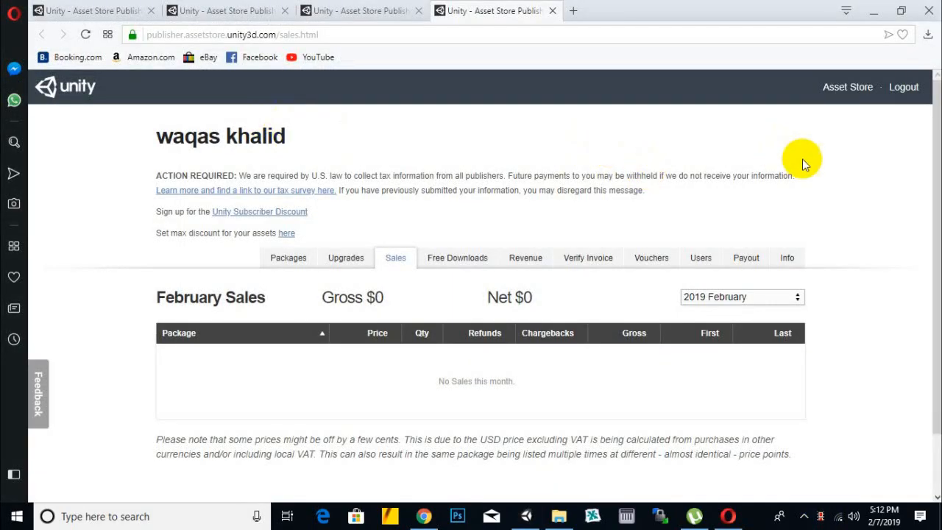
- Look over the publisher's February sales page and open the Info page with the publisher information
{"action": "scroll", "coordinate": [844, 217], "scroll_direction": "down", "scroll_amount": 1}
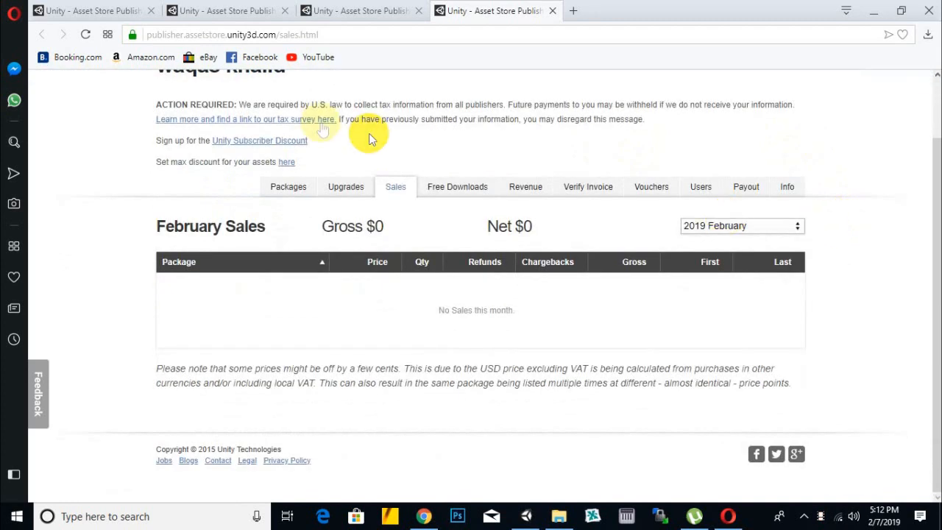
{"action": "scroll", "coordinate": [530, 167], "scroll_direction": "up", "scroll_amount": 1}
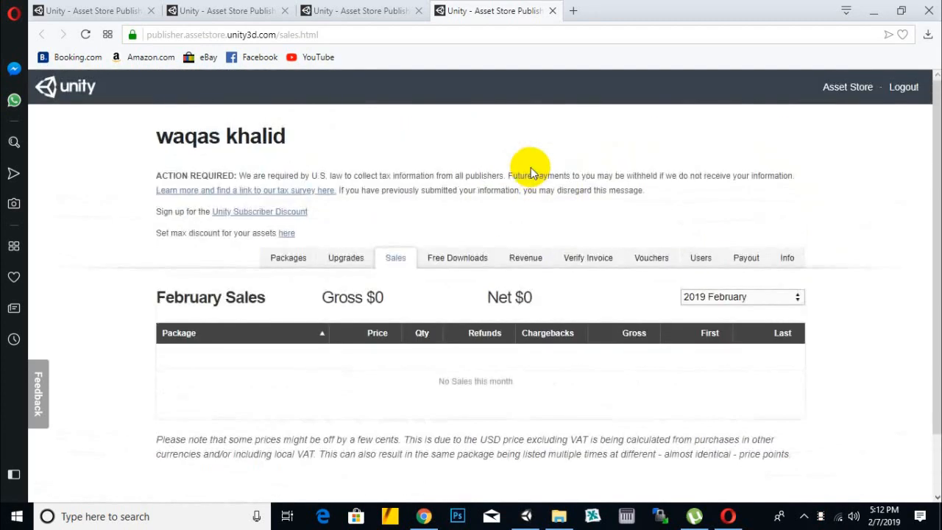
{"action": "left_click", "coordinate": [788, 263]}
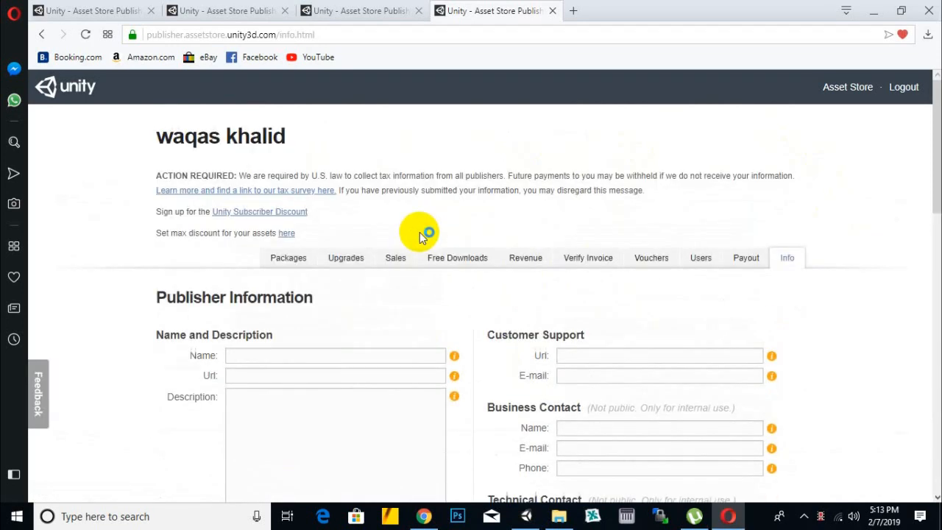
- Examine the publisher information on the Info page and the payout preferences on the Payout page
{"action": "scroll", "coordinate": [844, 332], "scroll_direction": "down", "scroll_amount": 4}
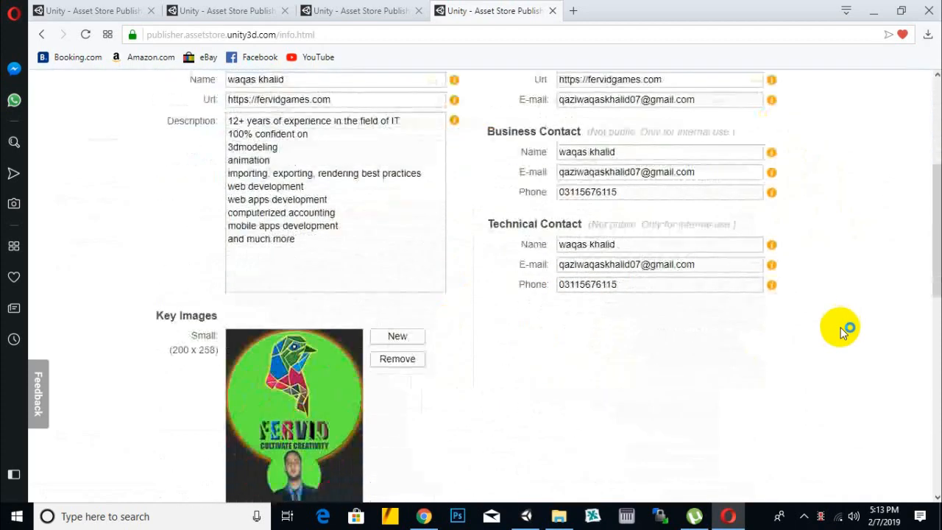
{"action": "scroll", "coordinate": [843, 330], "scroll_direction": "down", "scroll_amount": 9}
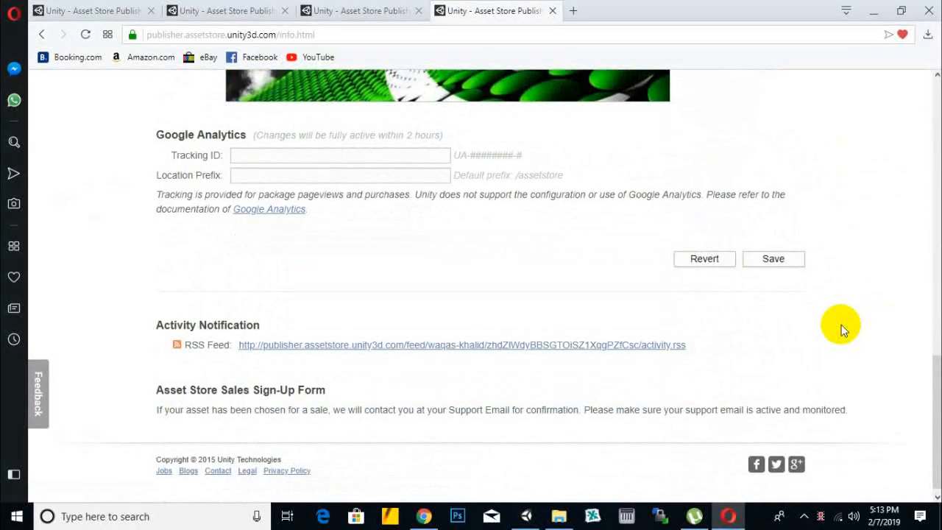
{"action": "scroll", "coordinate": [841, 325], "scroll_direction": "up", "scroll_amount": 4}
{"action": "scroll", "coordinate": [841, 325], "scroll_direction": "up", "scroll_amount": 4}
{"action": "scroll", "coordinate": [841, 325], "scroll_direction": "up", "scroll_amount": 4}
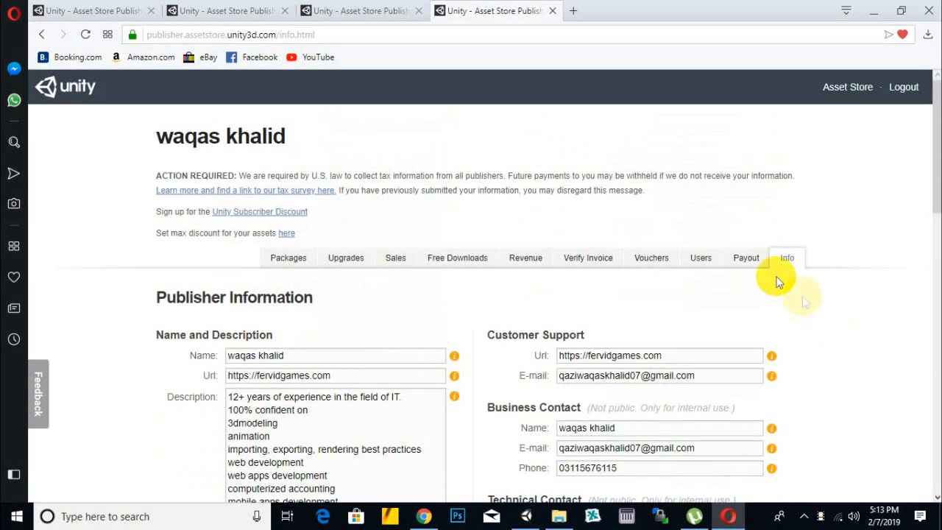
{"action": "left_click", "coordinate": [752, 262]}
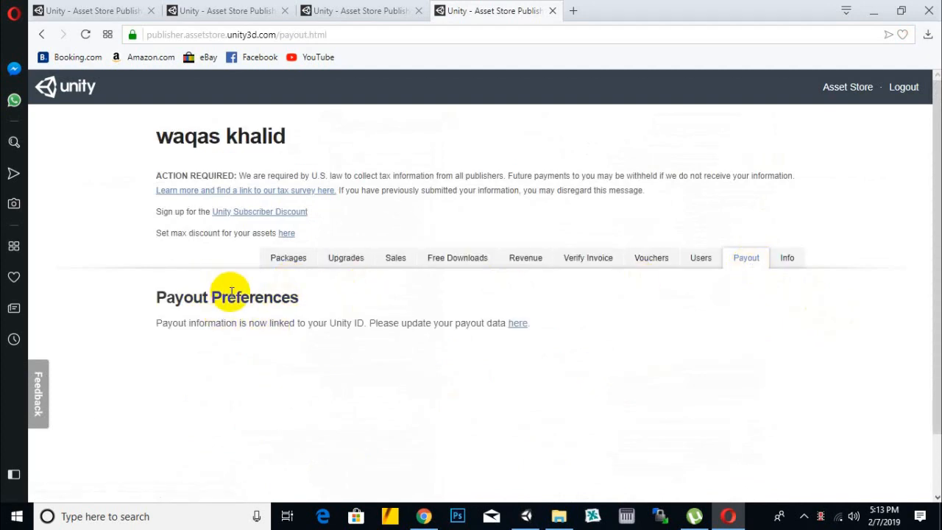
{"action": "left_click_drag", "start_coordinate": [183, 297], "coordinate": [300, 324]}
{"action": "left_click", "coordinate": [380, 309]}
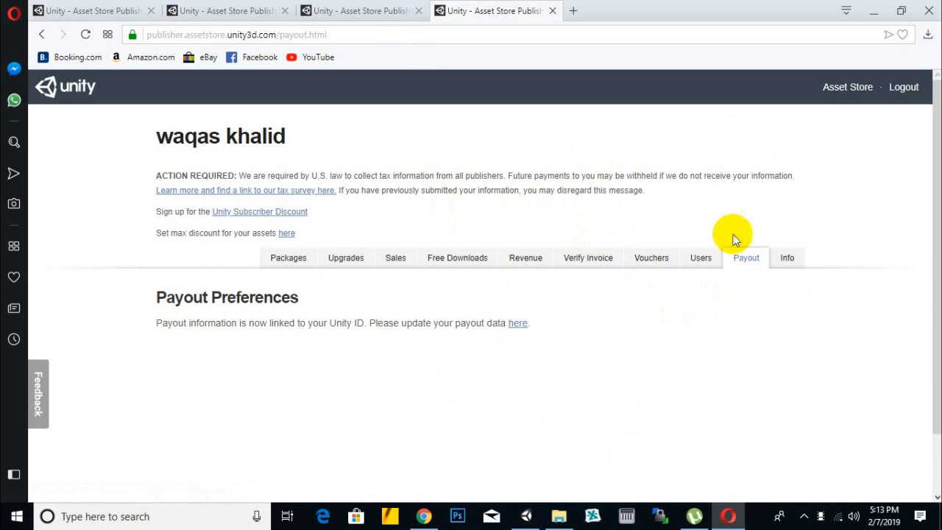
- Check the packages pending review, filter the package list to Draft, and open the Medicines package
{"action": "left_click", "coordinate": [287, 265]}
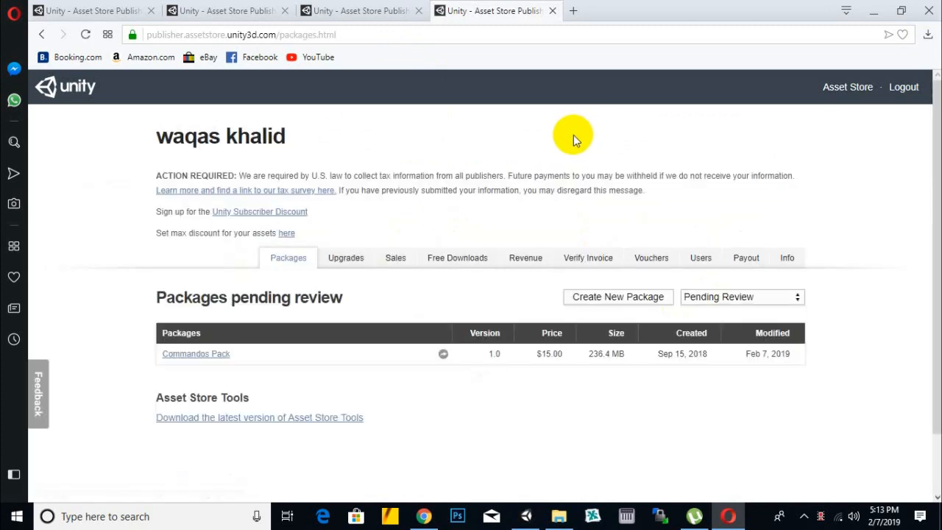
{"action": "scroll", "coordinate": [573, 138], "scroll_direction": "down", "scroll_amount": 1}
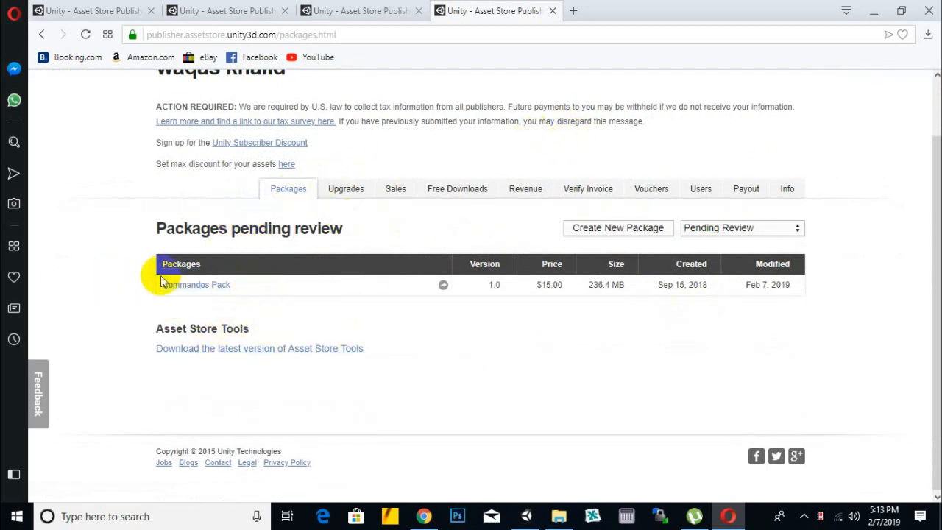
{"action": "left_click", "coordinate": [700, 233]}
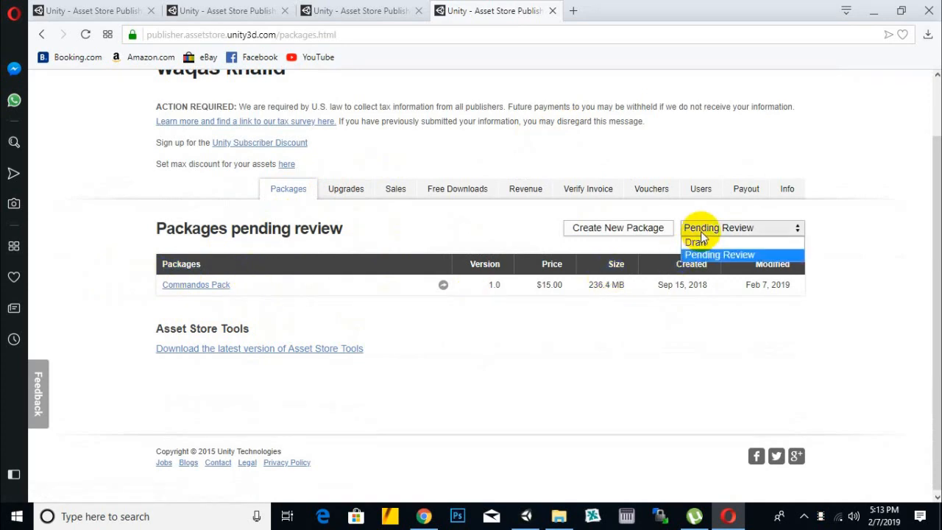
{"action": "left_click", "coordinate": [723, 239]}
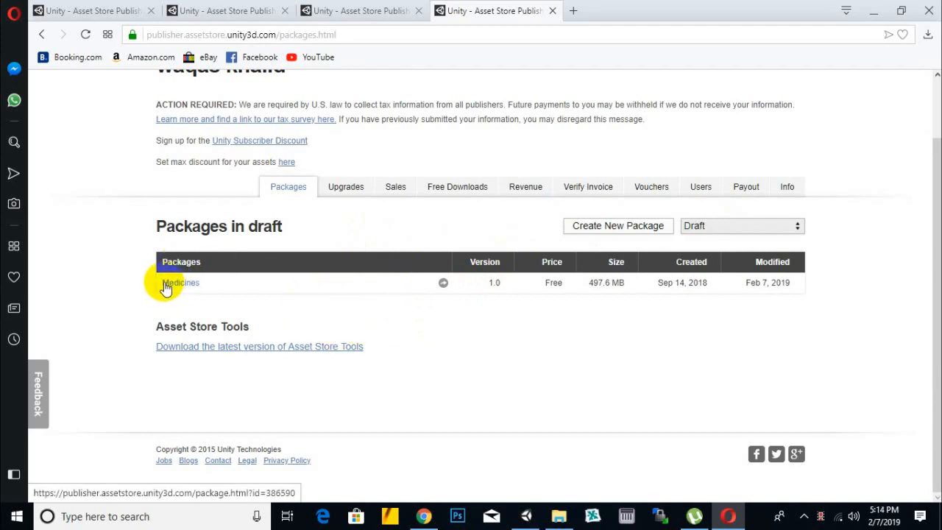
{"action": "left_click", "coordinate": [732, 225]}
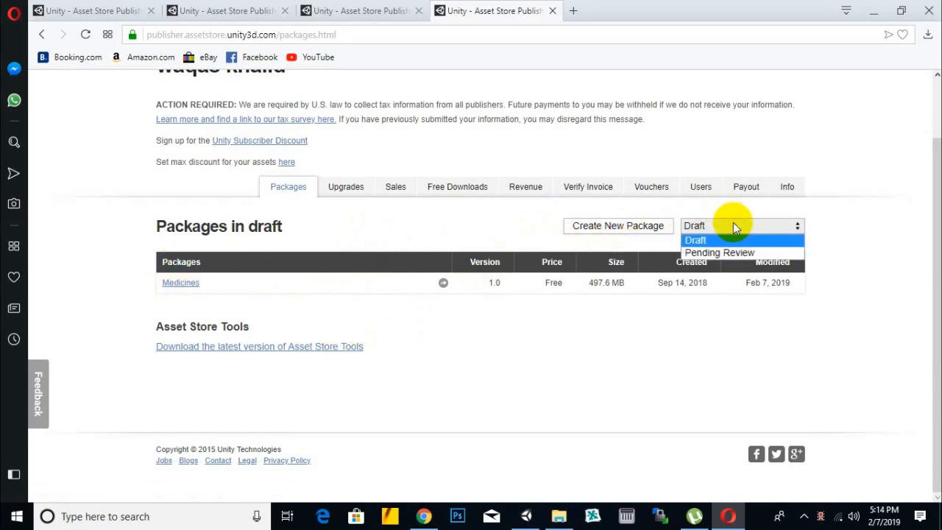
{"action": "left_click", "coordinate": [729, 252]}
{"action": "left_click", "coordinate": [758, 228]}
{"action": "left_click", "coordinate": [740, 238]}
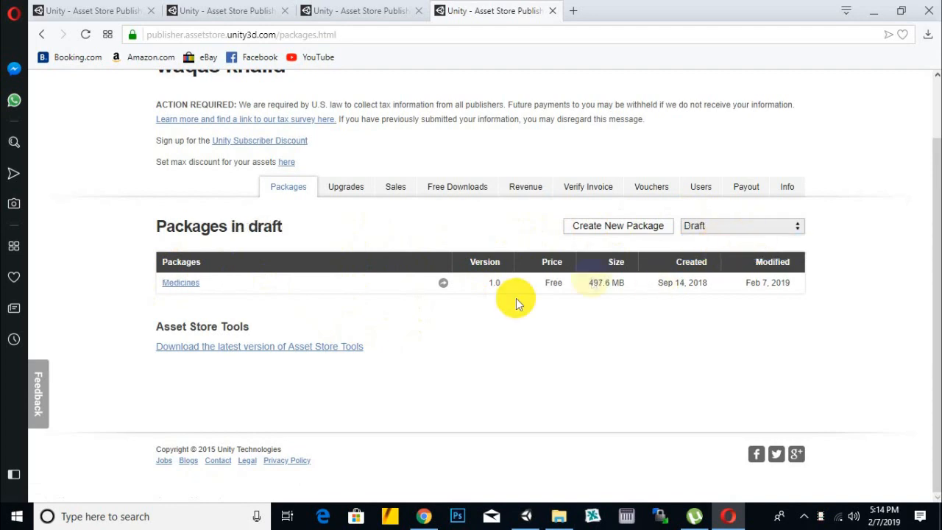
{"action": "left_click_drag", "start_coordinate": [580, 284], "coordinate": [627, 284]}
{"action": "left_click", "coordinate": [612, 311]}
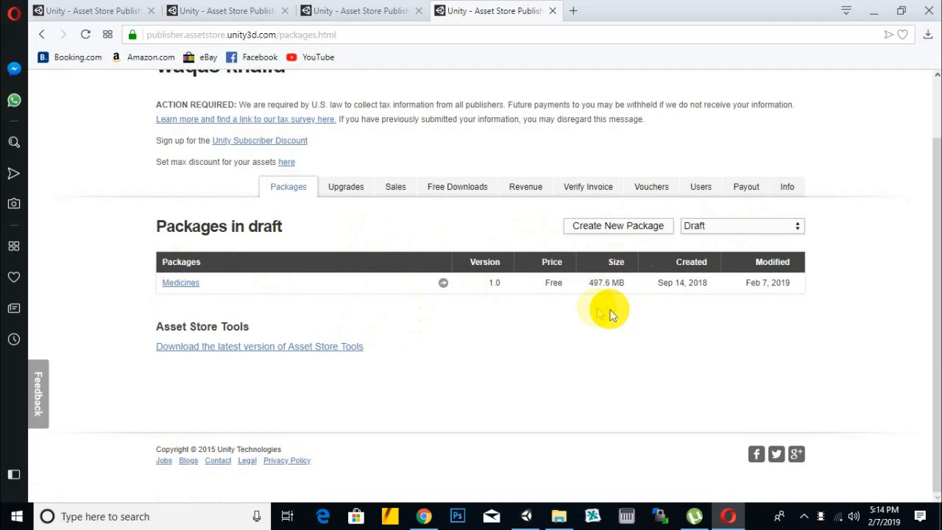
{"action": "left_click", "coordinate": [184, 287]}
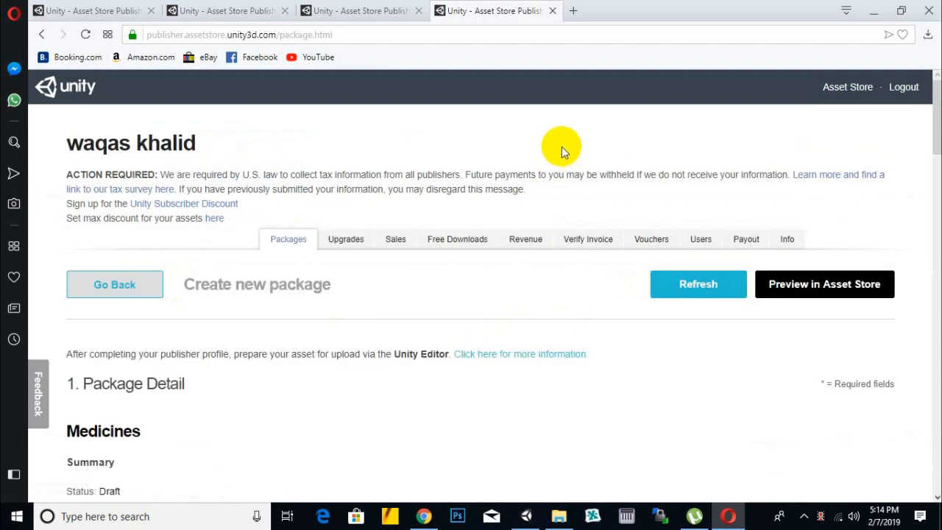
- Examine the Medicines package's status, version and version changes in the Package Detail section
{"action": "scroll", "coordinate": [561, 151], "scroll_direction": "down", "scroll_amount": 2}
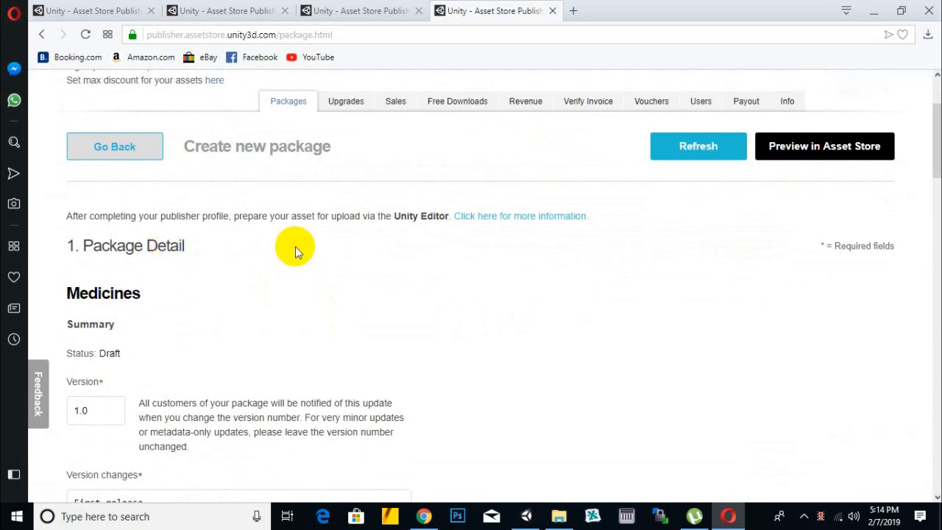
{"action": "scroll", "coordinate": [295, 250], "scroll_direction": "down", "scroll_amount": 2}
{"action": "scroll", "coordinate": [295, 246], "scroll_direction": "up", "scroll_amount": 4}
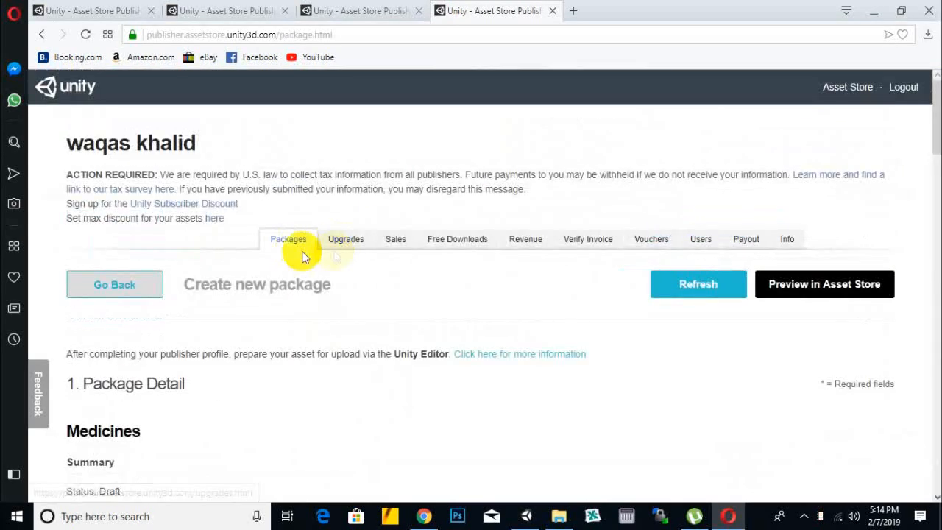
{"action": "scroll", "coordinate": [537, 299], "scroll_direction": "down", "scroll_amount": 1}
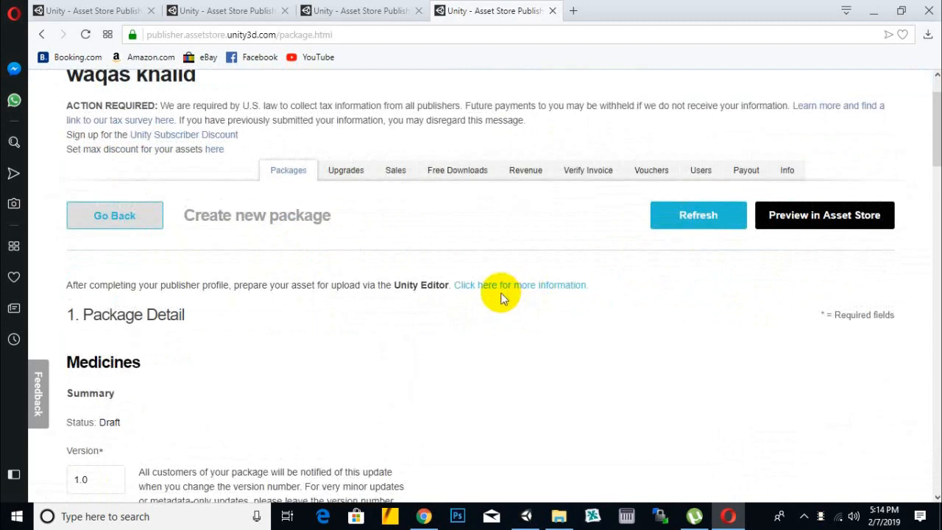
{"action": "scroll", "coordinate": [168, 257], "scroll_direction": "down", "scroll_amount": 2}
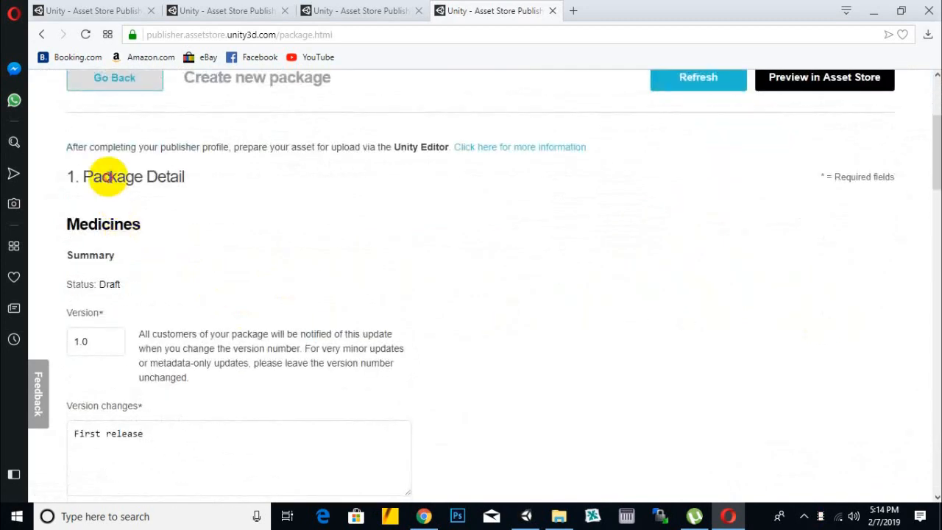
{"action": "scroll", "coordinate": [100, 309], "scroll_direction": "down", "scroll_amount": 1}
{"action": "left_click", "coordinate": [102, 283]}
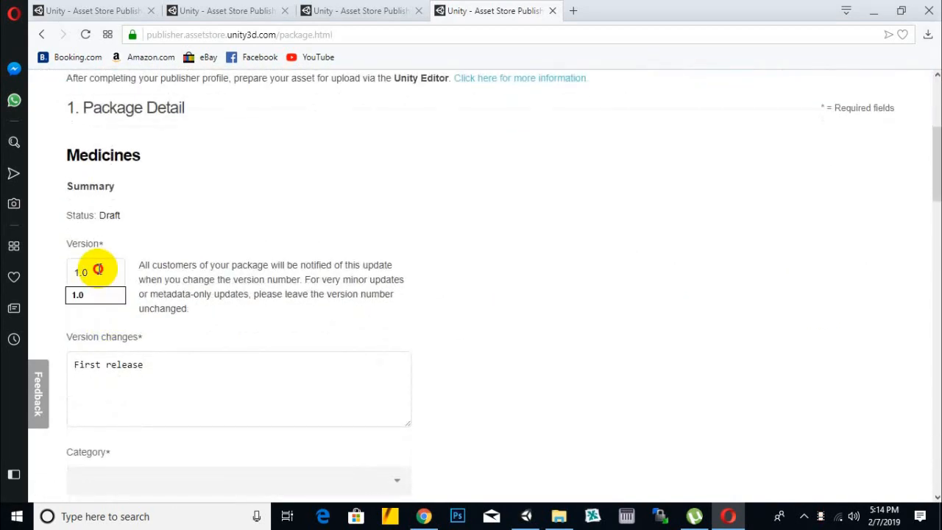
{"action": "left_click", "coordinate": [273, 255]}
{"action": "left_click", "coordinate": [123, 265]}
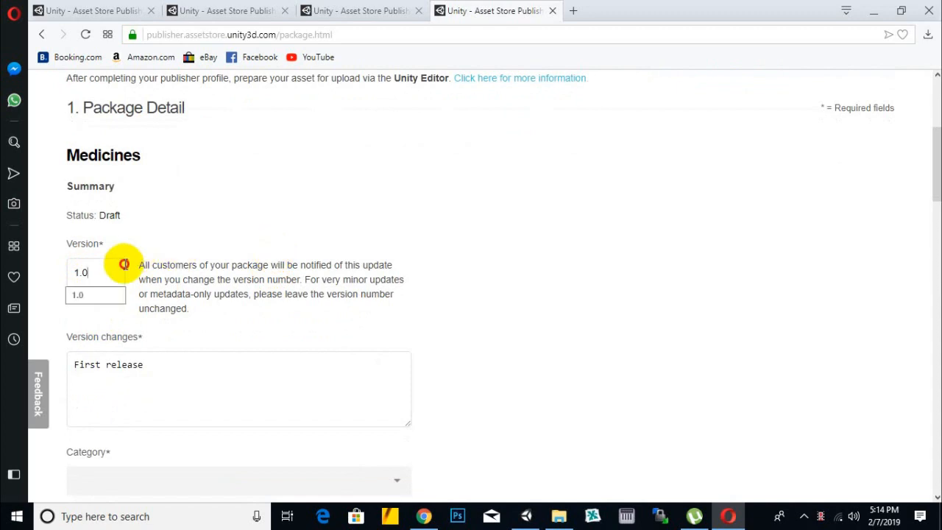
{"action": "left_click", "coordinate": [249, 261]}
{"action": "scroll", "coordinate": [187, 294], "scroll_direction": "down", "scroll_amount": 2}
{"action": "left_click", "coordinate": [219, 248]}
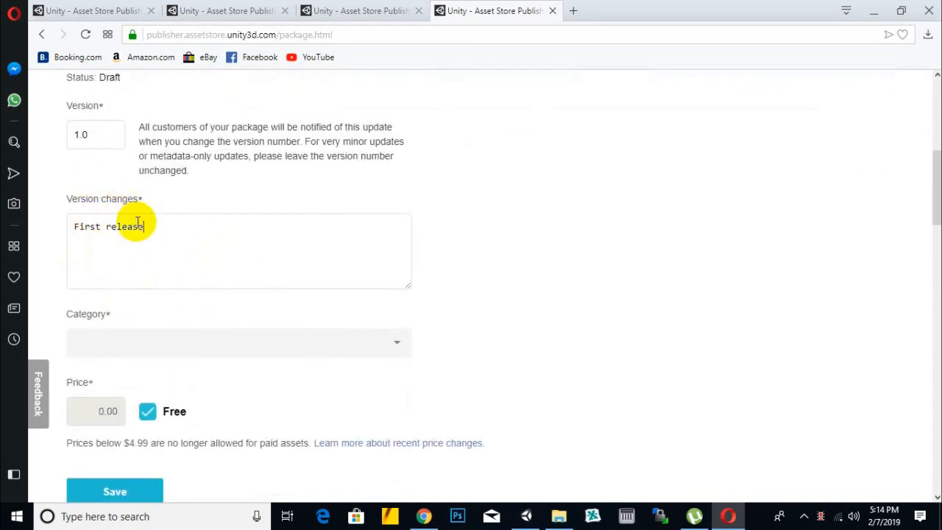
{"action": "left_click_drag", "start_coordinate": [152, 226], "coordinate": [53, 229]}
{"action": "left_click", "coordinate": [183, 260]}
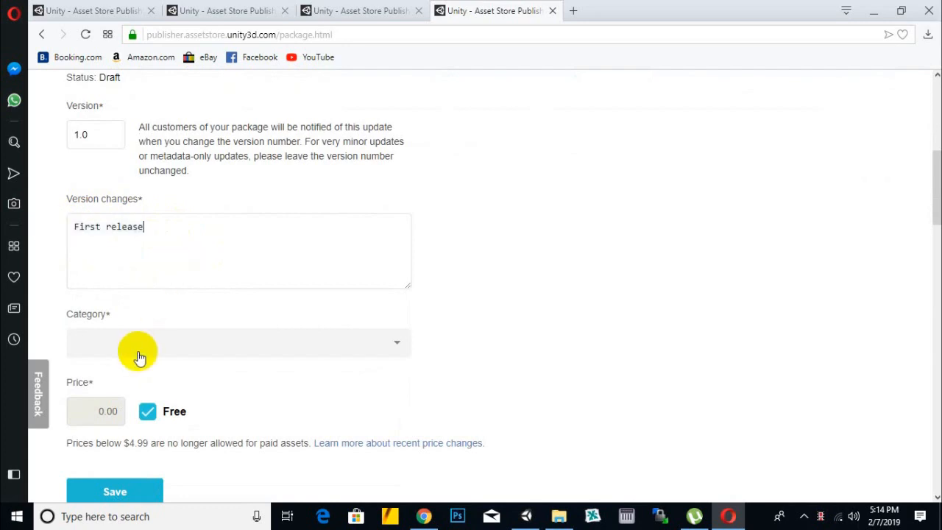
- Set the Medicines package's category to 3D Models/Characters/Humanoids/Fantasy
{"action": "left_click", "coordinate": [135, 347]}
{"action": "scroll", "coordinate": [393, 223], "scroll_direction": "down", "scroll_amount": 1}
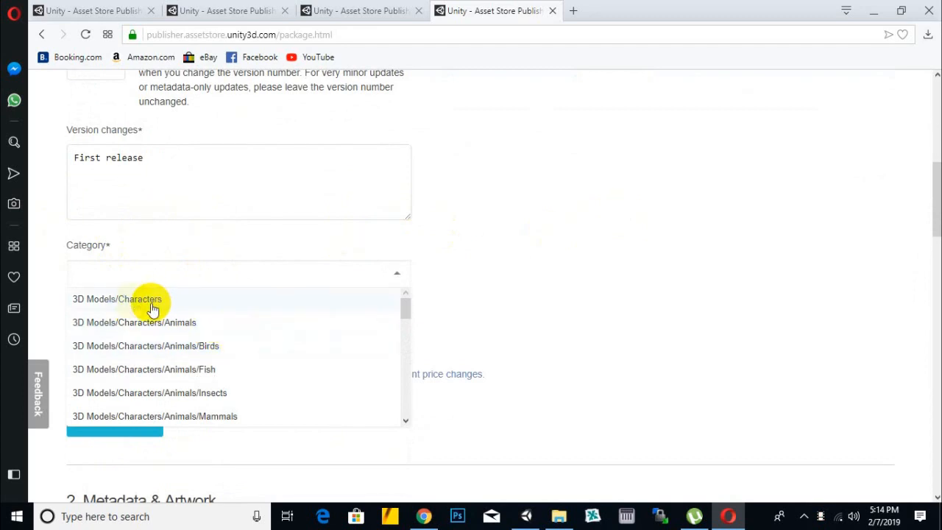
{"action": "left_click_drag", "start_coordinate": [406, 309], "coordinate": [408, 315]}
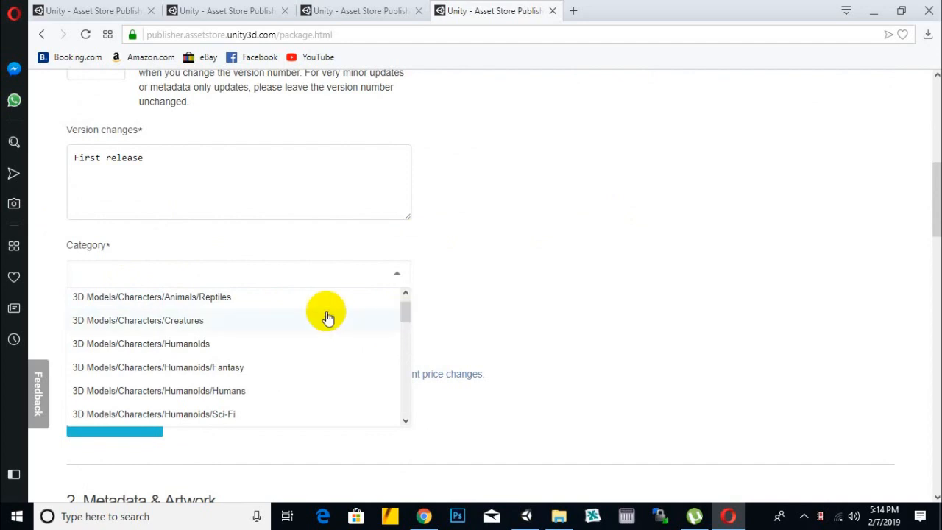
{"action": "left_click", "coordinate": [197, 367]}
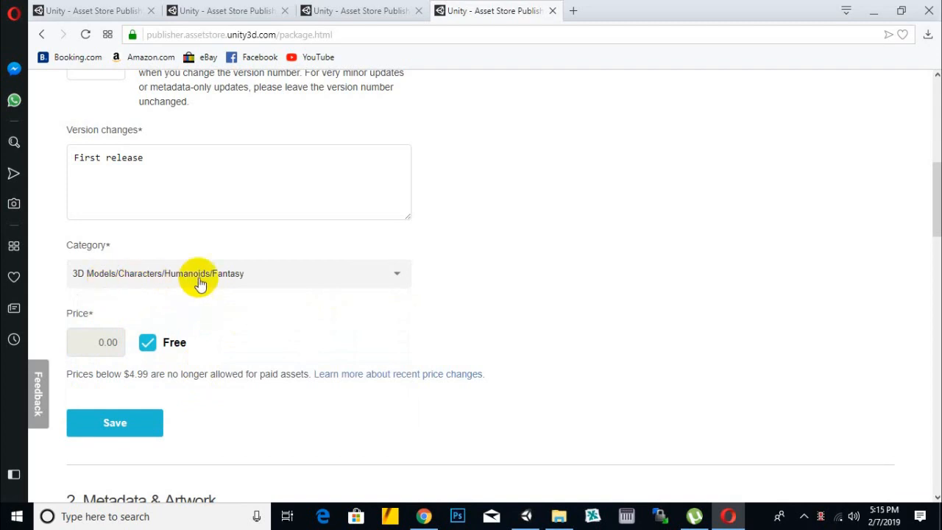
- Check the price setting of the Medicines package and save the package details
{"action": "scroll", "coordinate": [463, 330], "scroll_direction": "down", "scroll_amount": 2}
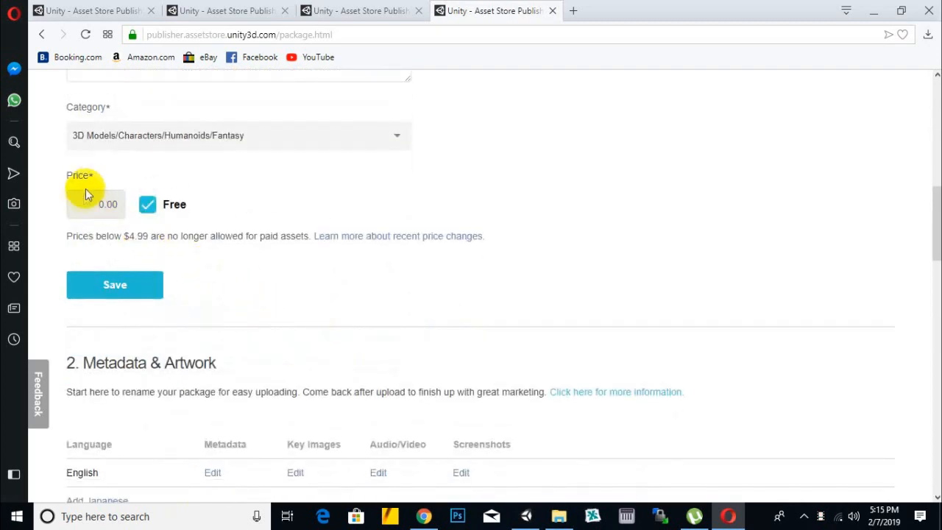
{"action": "left_click_drag", "start_coordinate": [86, 208], "coordinate": [118, 210]}
{"action": "left_click", "coordinate": [259, 223]}
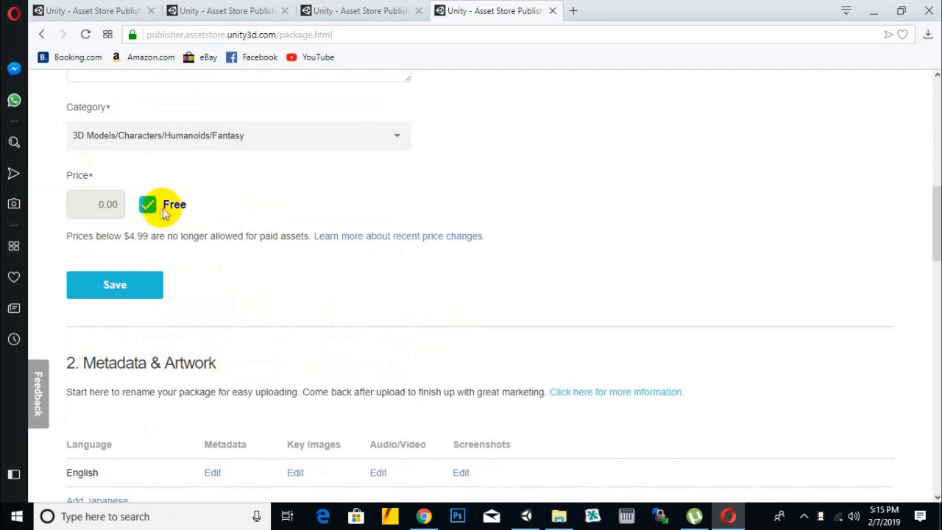
{"action": "scroll", "coordinate": [220, 263], "scroll_direction": "up", "scroll_amount": 10}
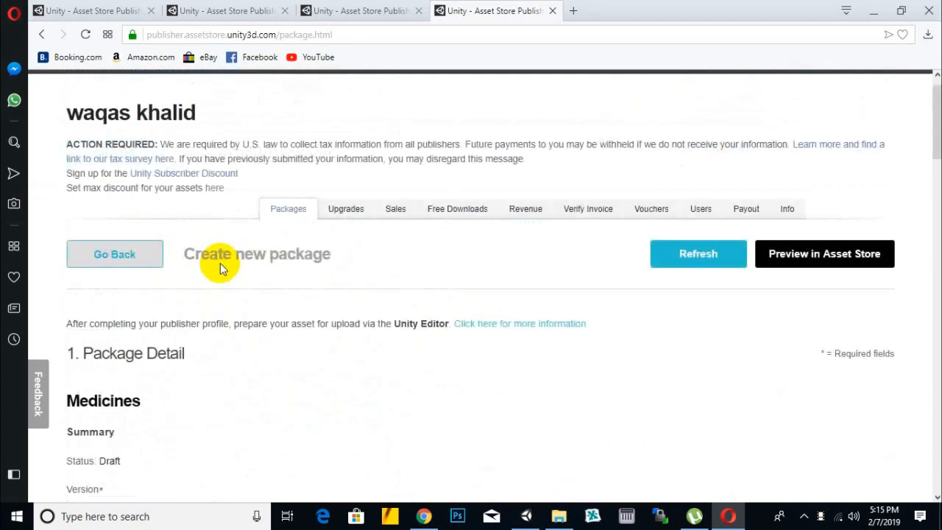
{"action": "scroll", "coordinate": [220, 263], "scroll_direction": "down", "scroll_amount": 10}
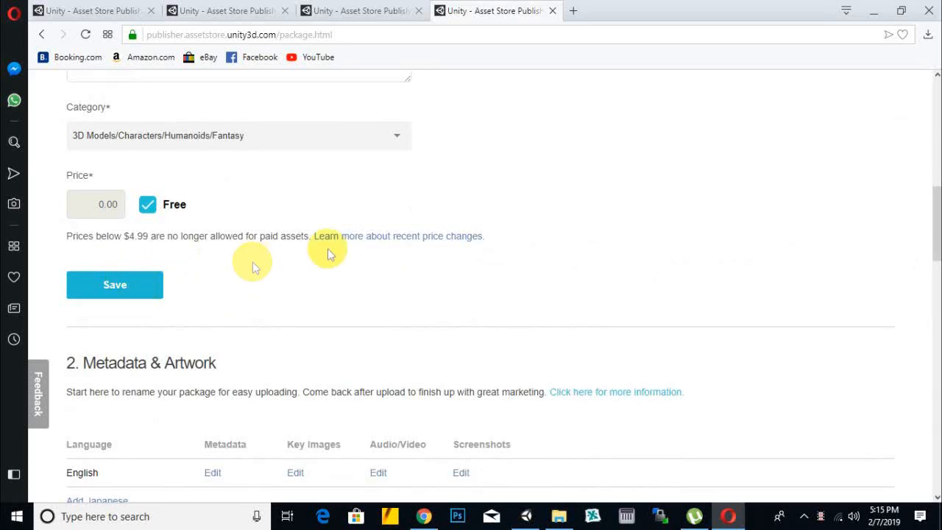
{"action": "left_click", "coordinate": [135, 284]}
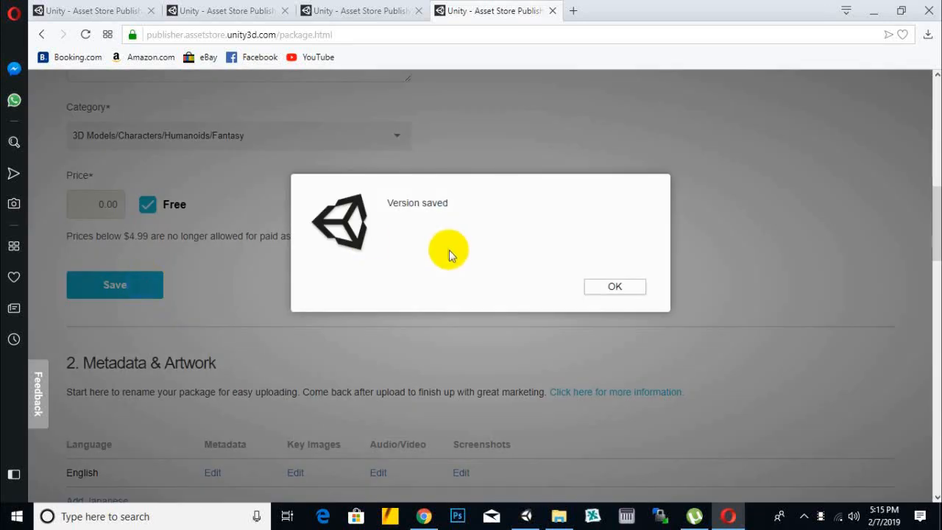
{"action": "left_click", "coordinate": [612, 286]}
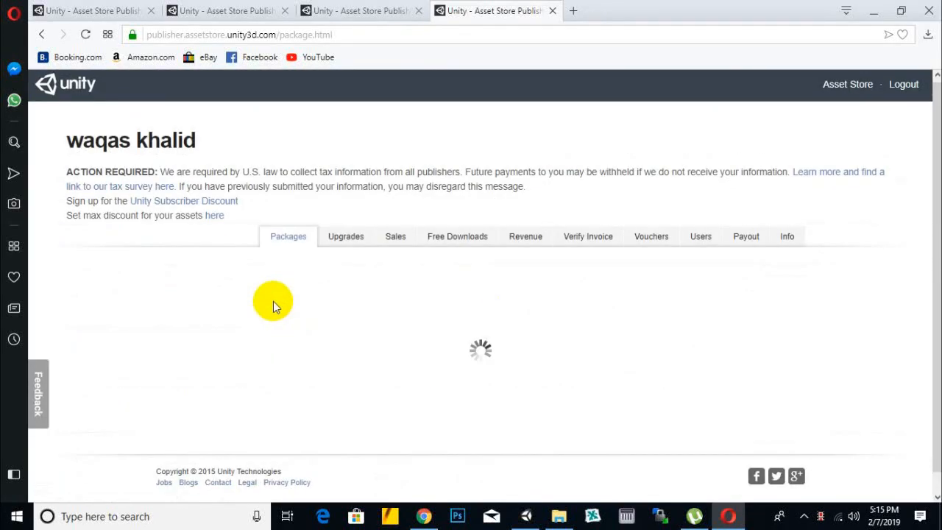
- Open the English metadata for editing from the Metadata & Artwork section of the Medicines package
{"action": "scroll", "coordinate": [300, 301], "scroll_direction": "down", "scroll_amount": 3}
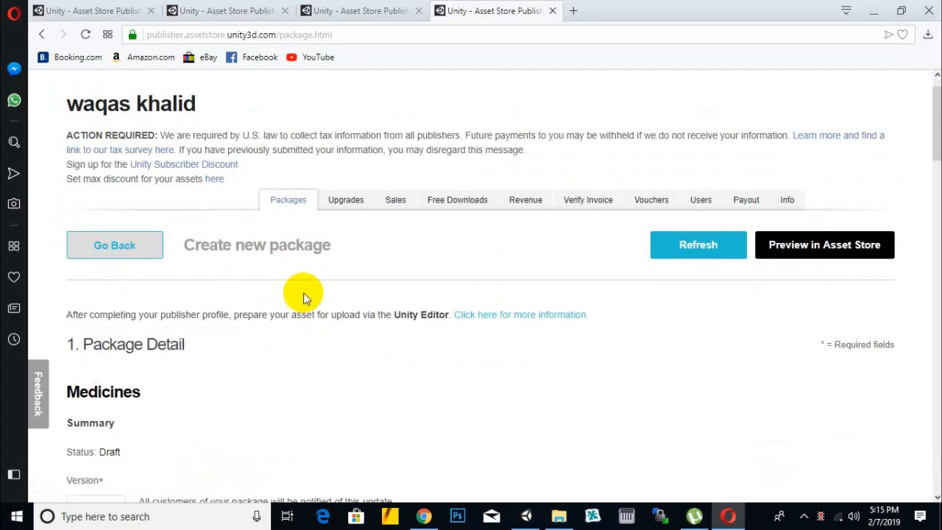
{"action": "scroll", "coordinate": [302, 289], "scroll_direction": "down", "scroll_amount": 4}
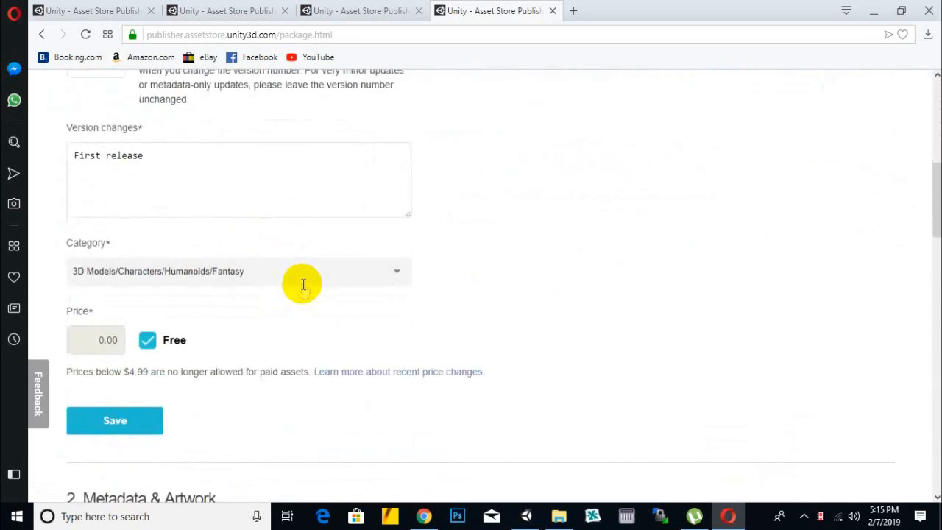
{"action": "scroll", "coordinate": [302, 289], "scroll_direction": "down", "scroll_amount": 2}
{"action": "scroll", "coordinate": [302, 290], "scroll_direction": "down", "scroll_amount": 3}
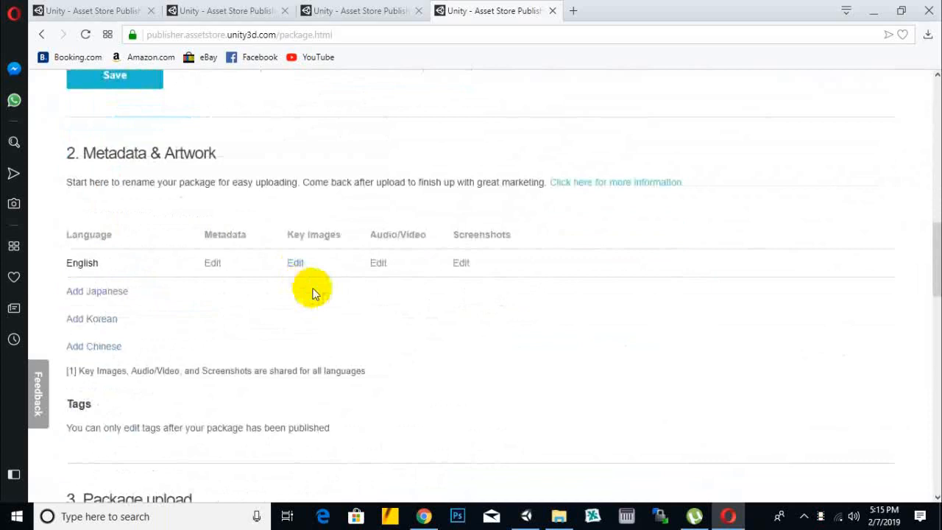
{"action": "left_click_drag", "start_coordinate": [82, 153], "coordinate": [216, 153]}
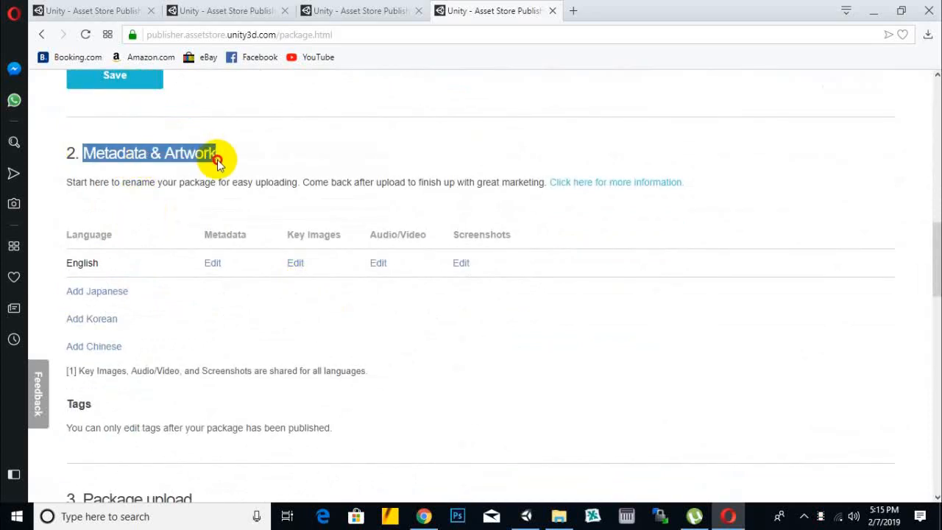
{"action": "left_click", "coordinate": [278, 166]}
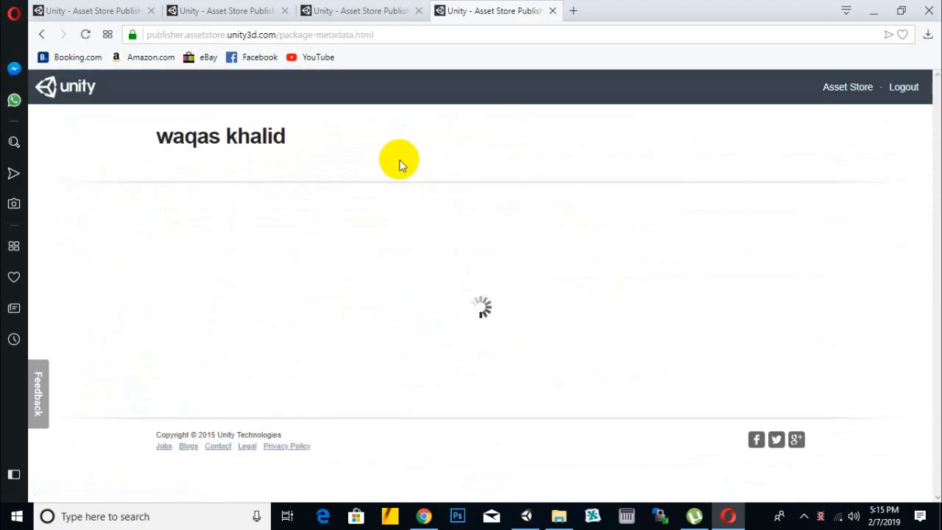
- Set the English metadata title to "Character Jandoora" and clear the medicines text from the description
{"action": "double_click", "coordinate": [290, 292]}
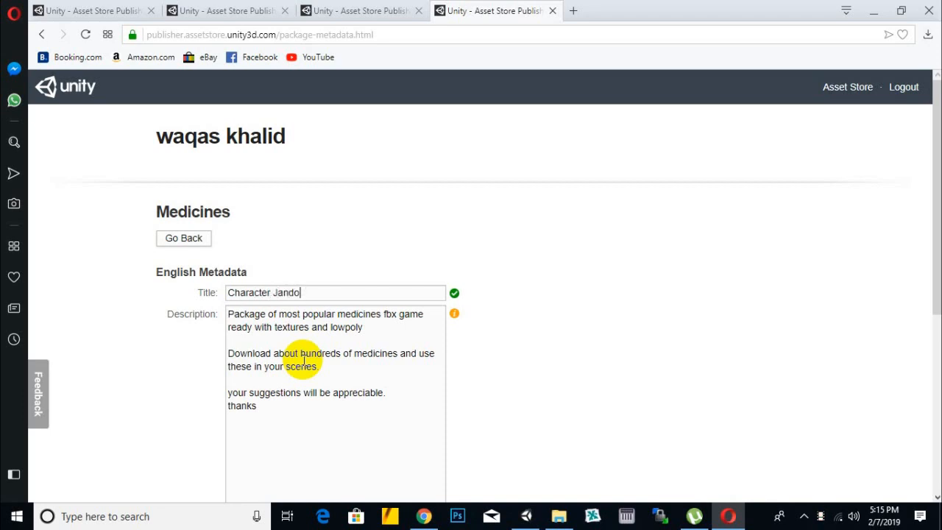
{"action": "left_click", "coordinate": [320, 325]}
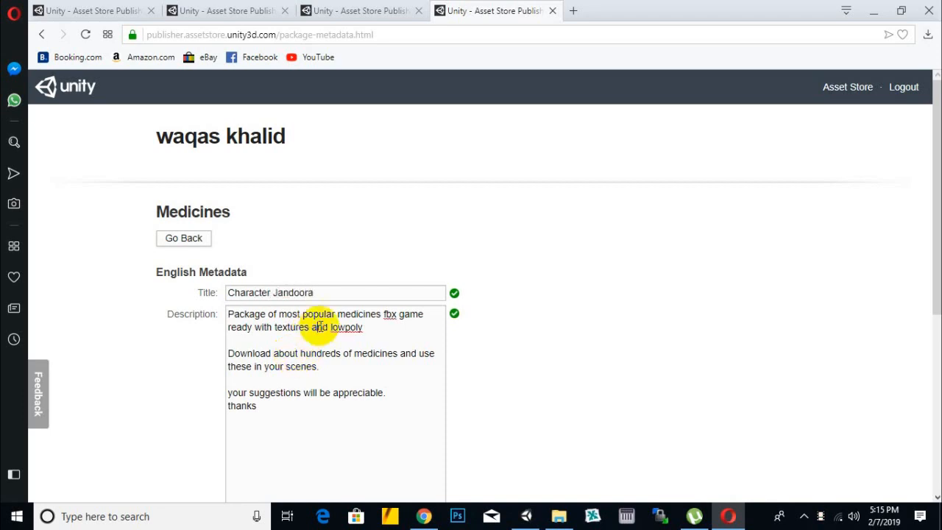
{"action": "left_click_drag", "start_coordinate": [328, 411], "coordinate": [227, 313]}
{"action": "key", "text": "ctrl+x"}
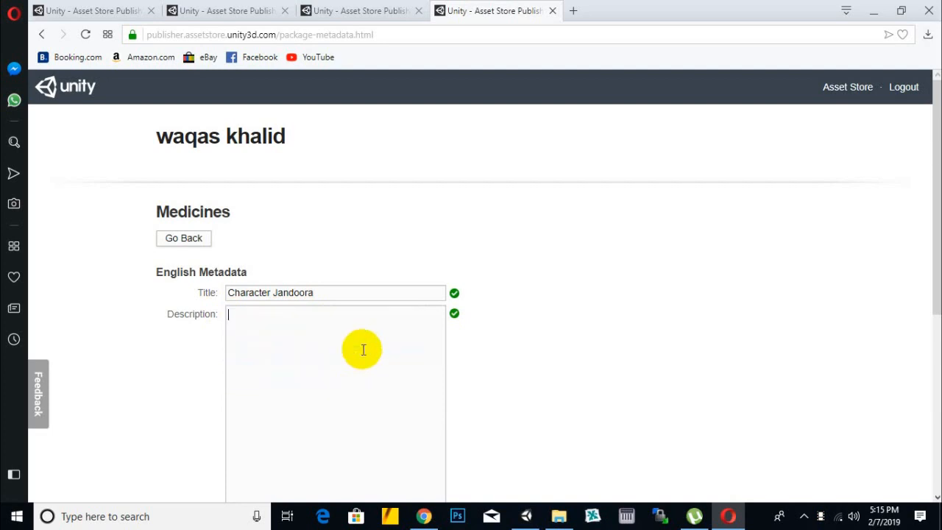
- Switch to File Explorer and open commandospack.docx from the commandospack folder on the Desktop
{"action": "left_click", "coordinate": [558, 516]}
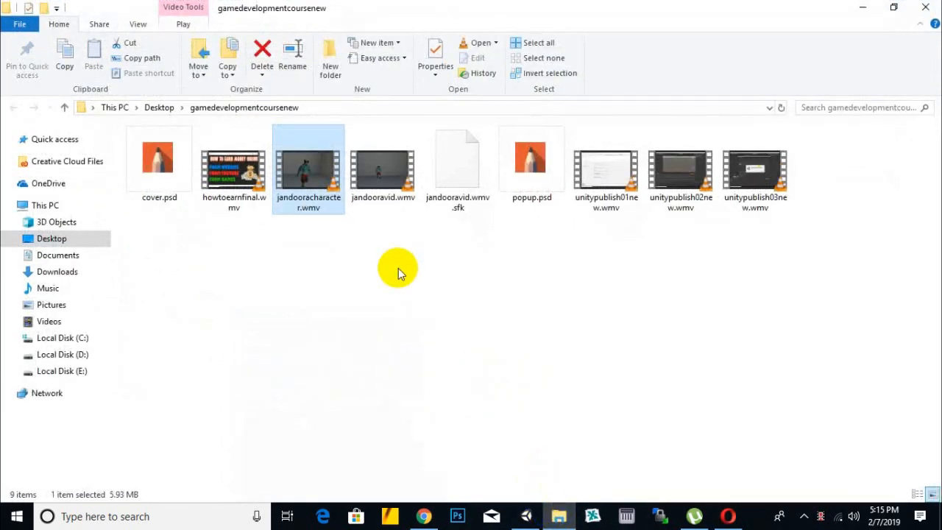
{"action": "left_click", "coordinate": [156, 109]}
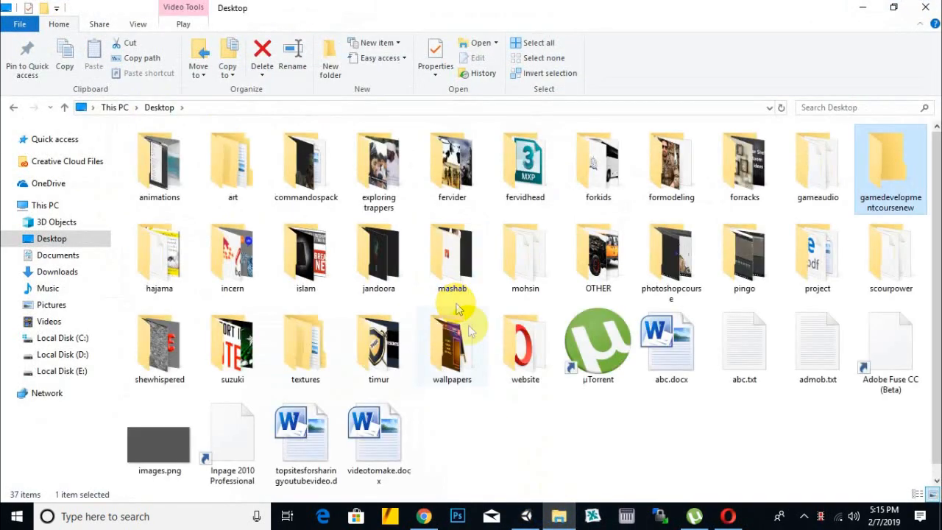
{"action": "left_click", "coordinate": [384, 438]}
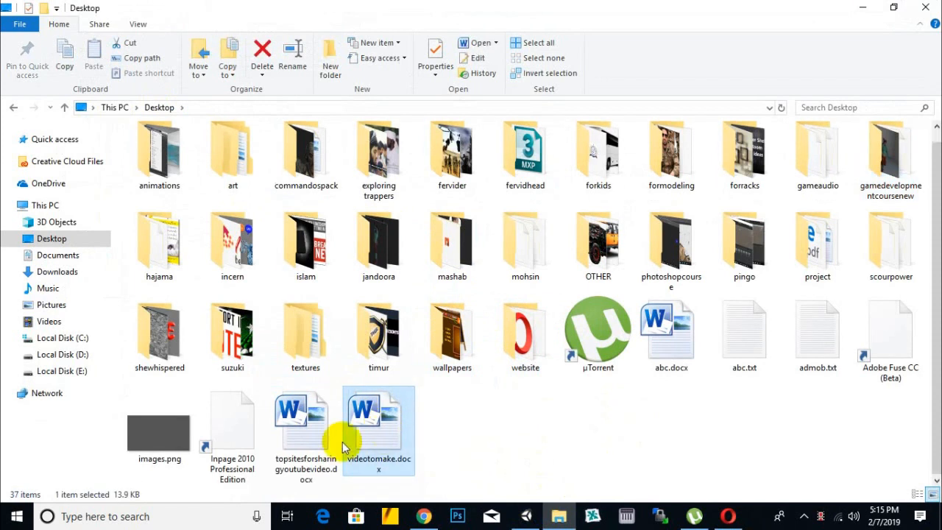
{"action": "left_click", "coordinate": [252, 442]}
{"action": "left_click", "coordinate": [620, 446]}
{"action": "left_click", "coordinate": [302, 256]}
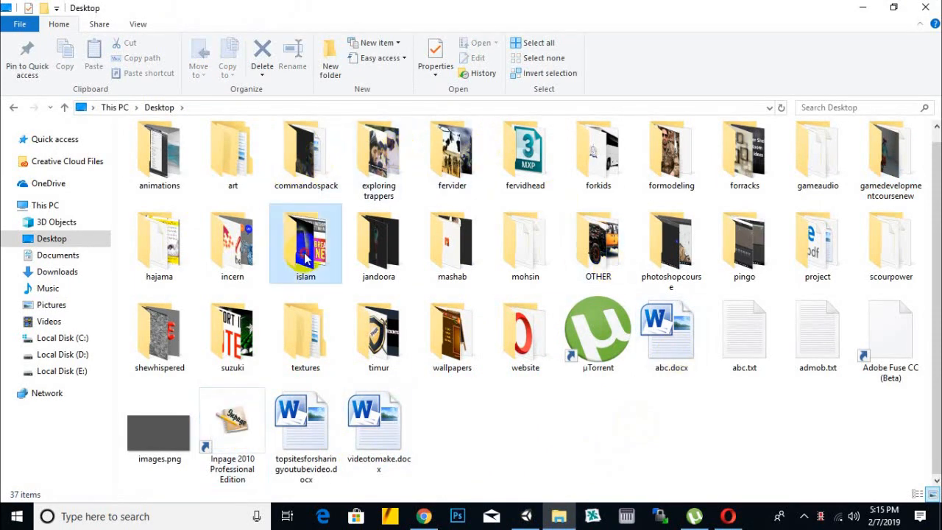
{"action": "left_click", "coordinate": [366, 253]}
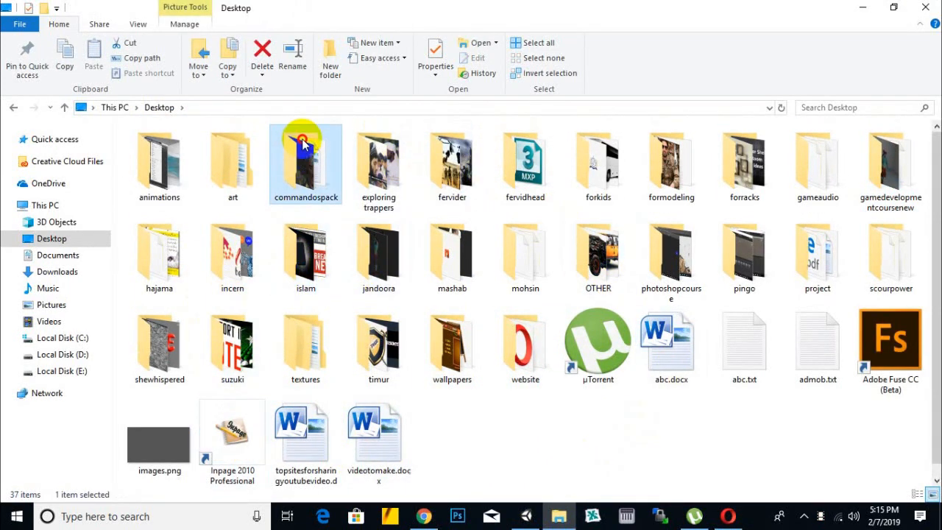
{"action": "double_click", "coordinate": [309, 147]}
{"action": "left_click", "coordinate": [818, 179]}
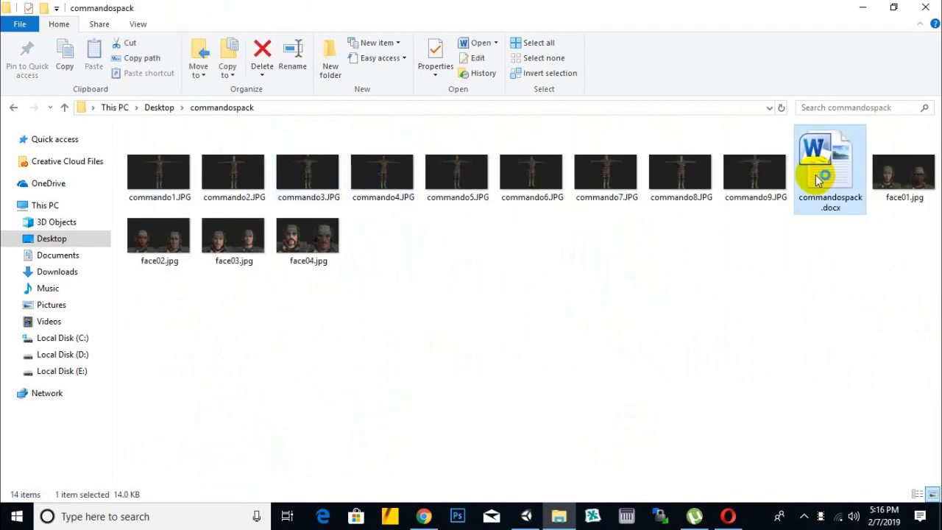
{"action": "double_click", "coordinate": [817, 183]}
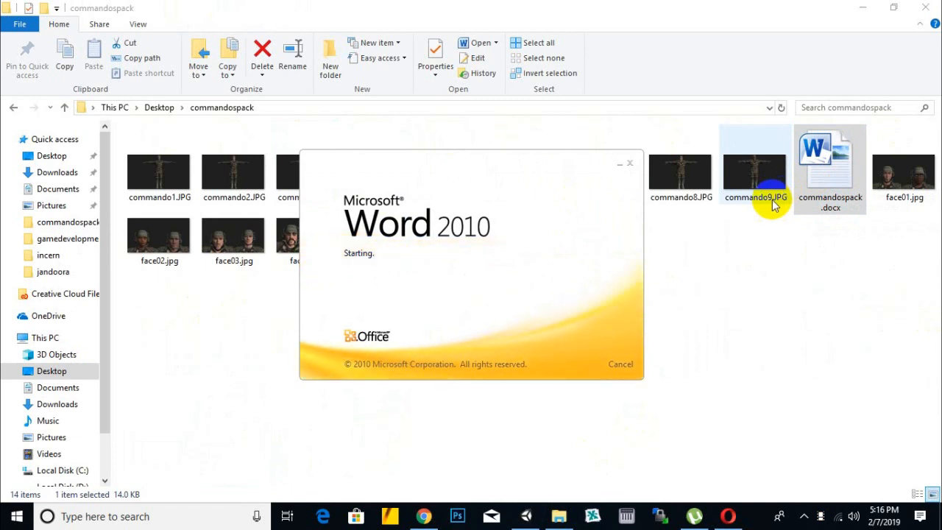
{"action": "left_click", "coordinate": [735, 506]}
{"action": "scroll", "coordinate": [280, 385], "scroll_direction": "down", "scroll_amount": 3}
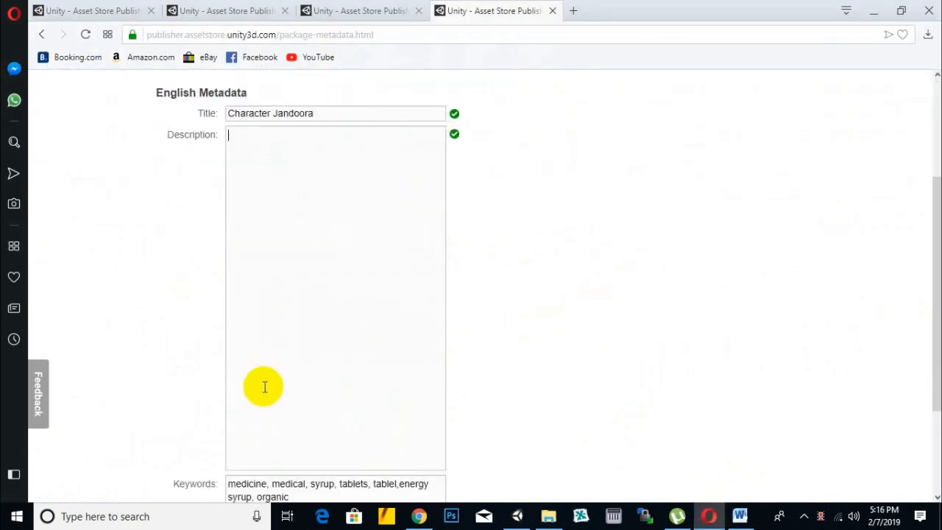
{"action": "scroll", "coordinate": [317, 272], "scroll_direction": "down", "scroll_amount": 1}
{"action": "scroll", "coordinate": [317, 272], "scroll_direction": "up", "scroll_amount": 3}
{"action": "scroll", "coordinate": [318, 275], "scroll_direction": "down", "scroll_amount": 1}
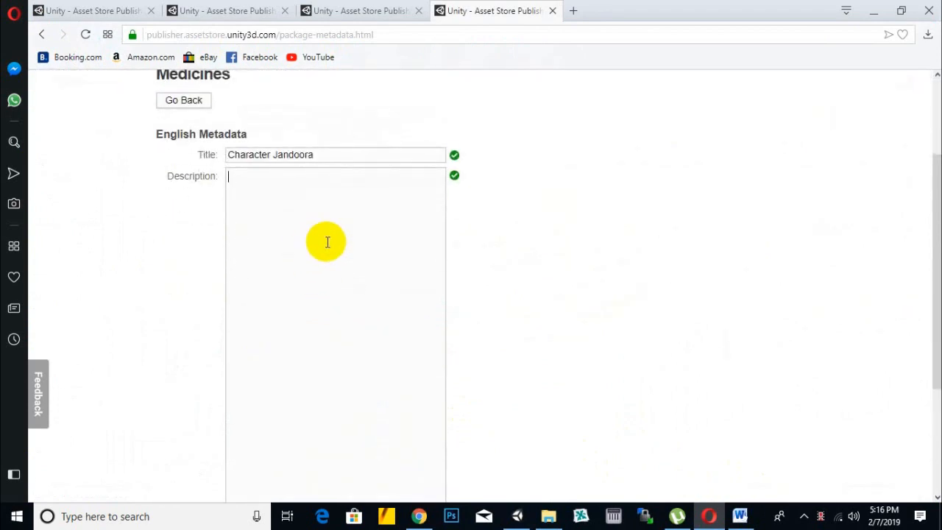
{"action": "left_click", "coordinate": [328, 242]}
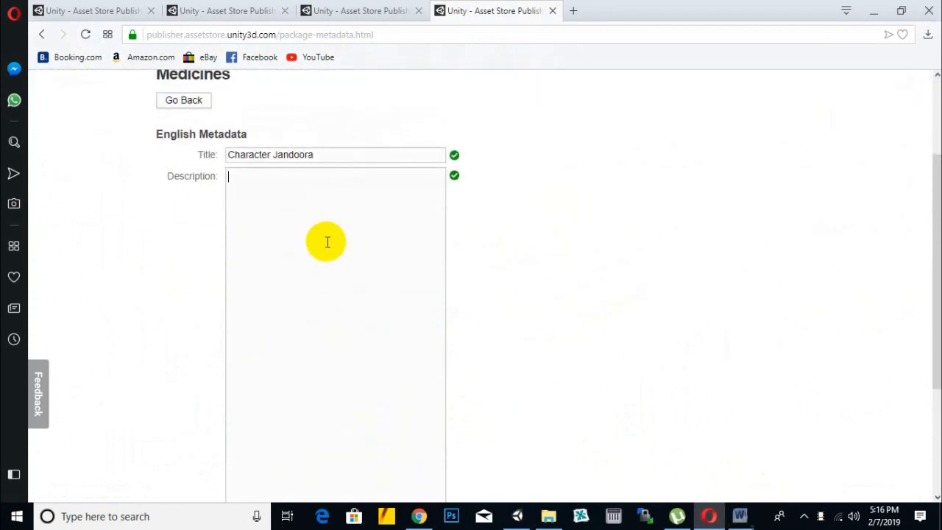
- Switch to Word, dismiss the Office activation wizard, and copy the entire text of commandospack.docx
{"action": "left_click", "coordinate": [749, 515]}
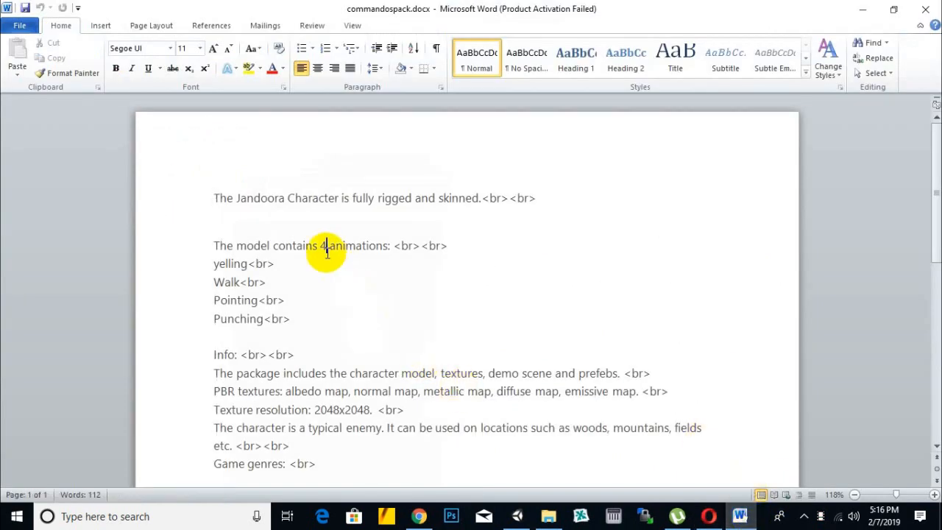
{"action": "key", "text": "ctrl+a"}
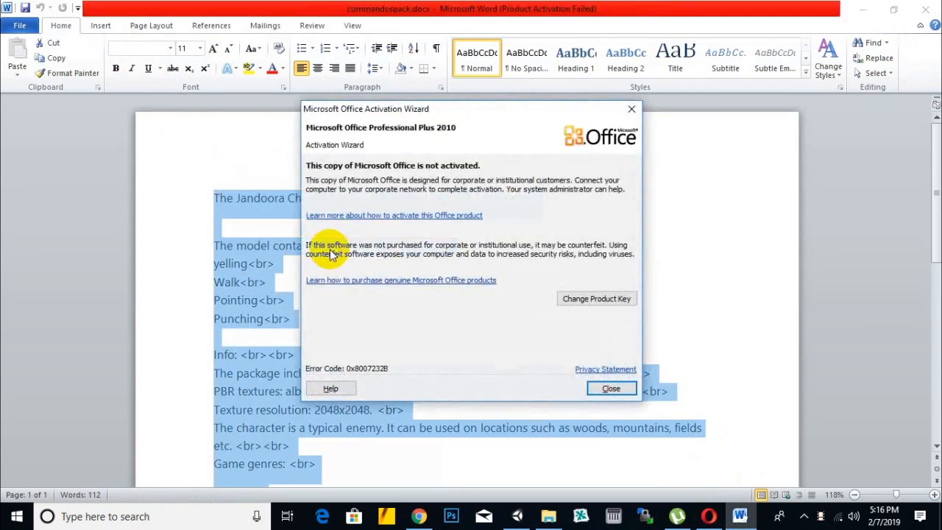
{"action": "left_click", "coordinate": [610, 388]}
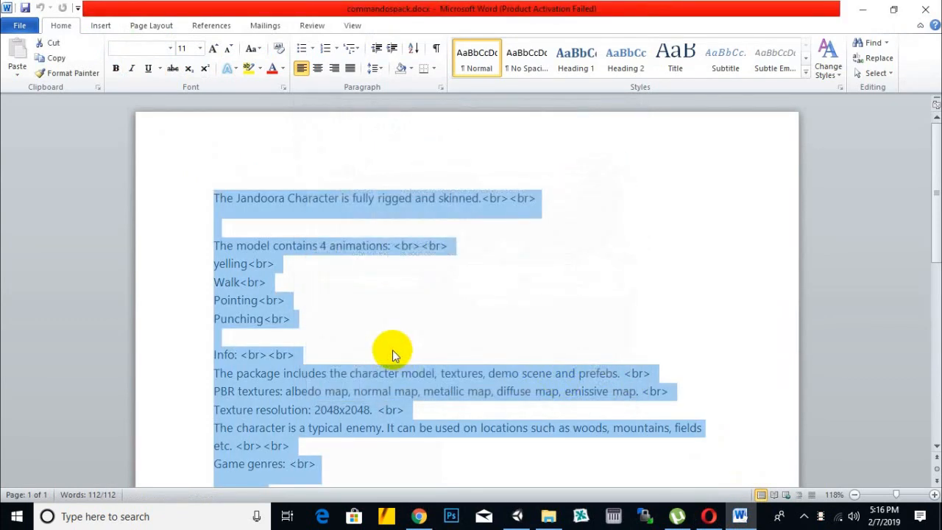
{"action": "left_click", "coordinate": [302, 362]}
{"action": "key", "text": "ctrl+a"}
{"action": "key", "text": "ctrl+c"}
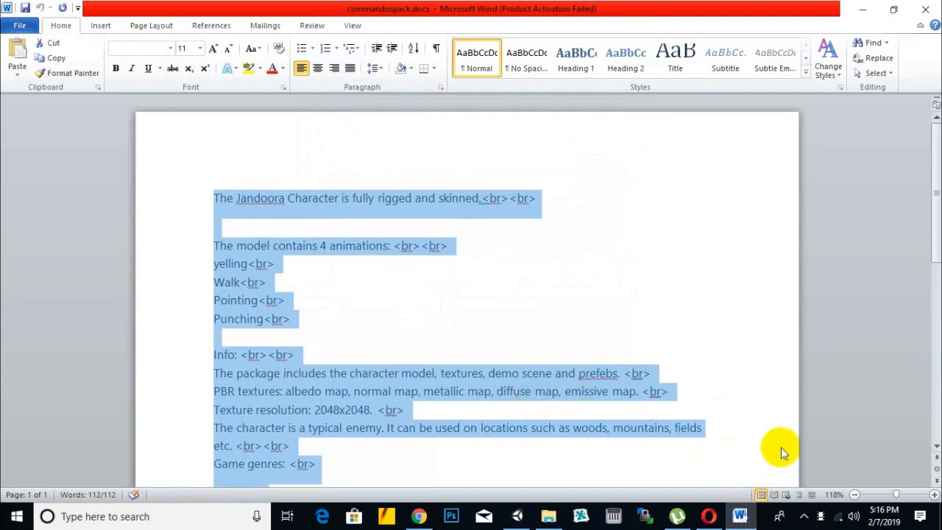
- Switch back to the publisher page in Opera and paste the copied Jandoora text into the metadata description
{"action": "left_click", "coordinate": [708, 516]}
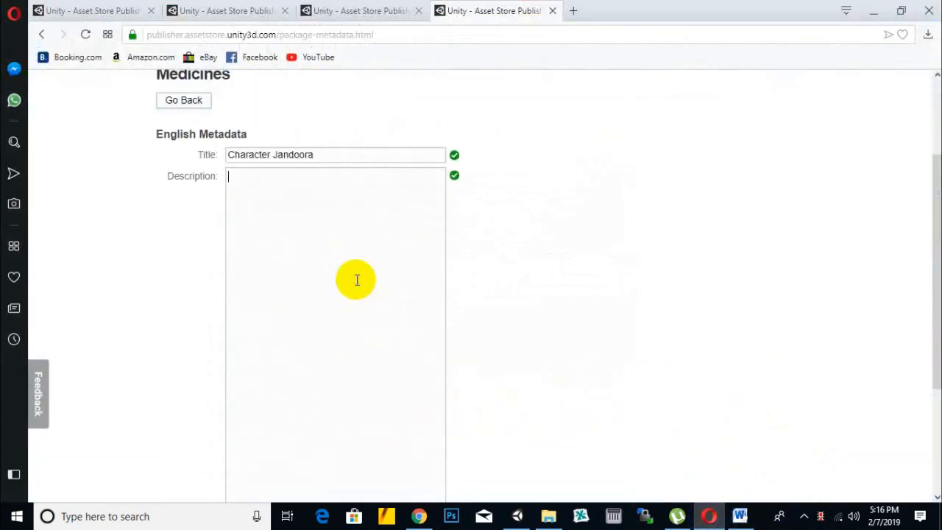
{"action": "key", "text": "ctrl+v"}
{"action": "scroll", "coordinate": [407, 255], "scroll_direction": "up", "scroll_amount": 3}
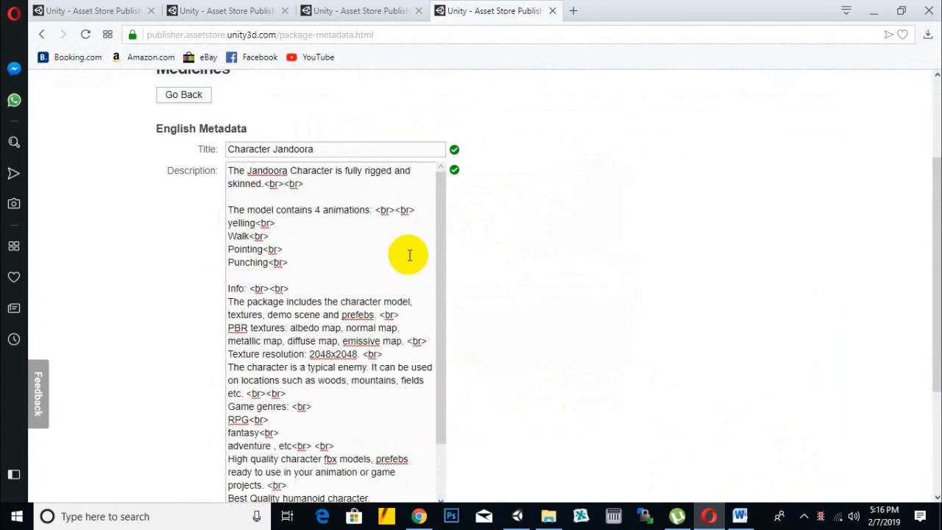
{"action": "scroll", "coordinate": [409, 254], "scroll_direction": "down", "scroll_amount": 3}
{"action": "scroll", "coordinate": [546, 288], "scroll_direction": "down", "scroll_amount": 3}
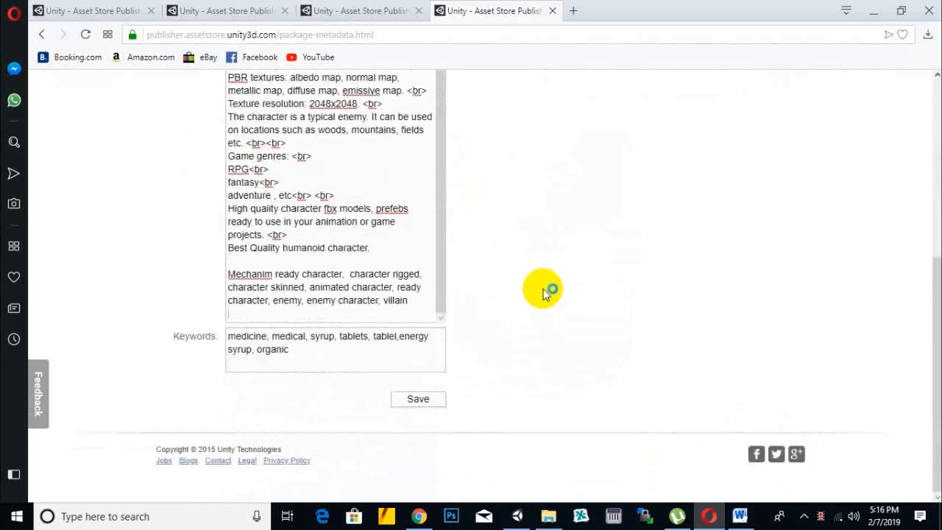
- Move the keyword list starting with "Mechanim ready character" from the end of the description into the keywords, replacing the medicine keywords
{"action": "left_click_drag", "start_coordinate": [408, 302], "coordinate": [225, 271]}
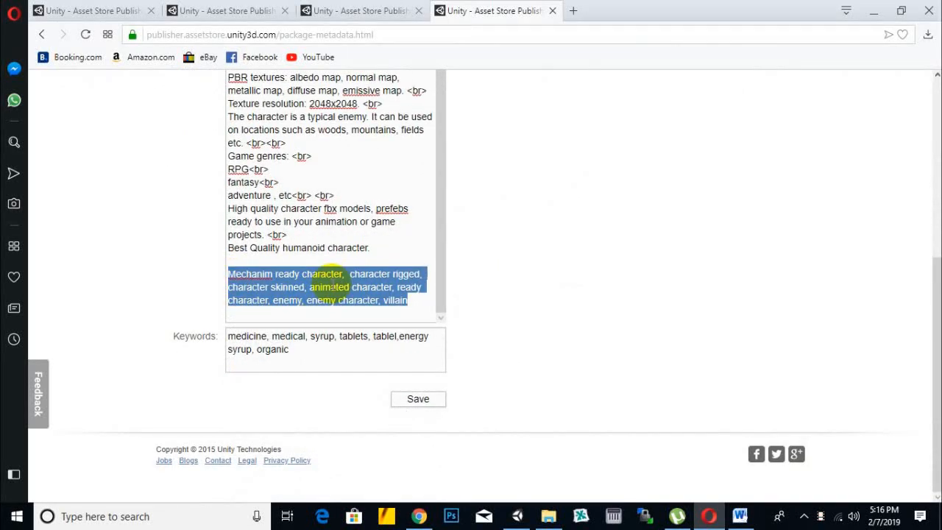
{"action": "key", "text": "Delete"}
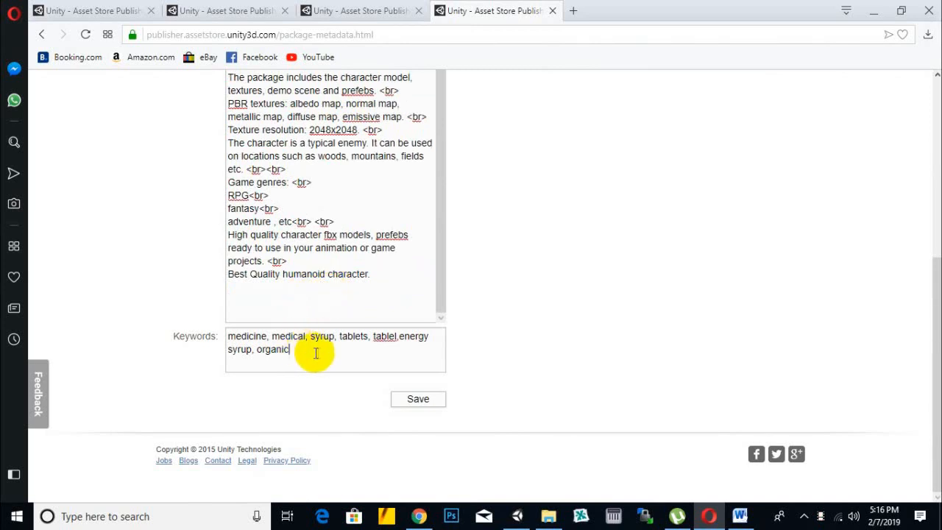
{"action": "triple_click", "coordinate": [317, 350]}
{"action": "key", "text": "ctrl+v"}
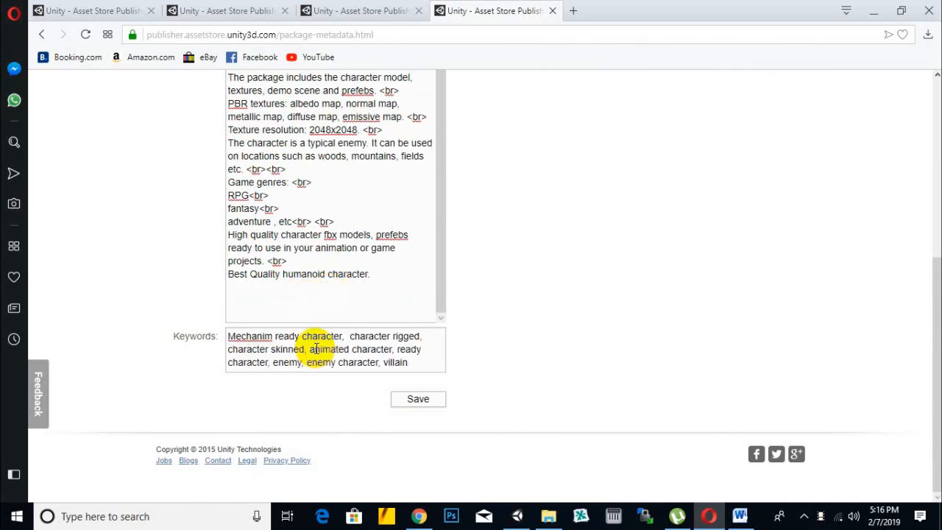
- Check the spelling suggestions for the keyword "Mechanim" and save the English metadata
{"action": "right_click", "coordinate": [261, 339]}
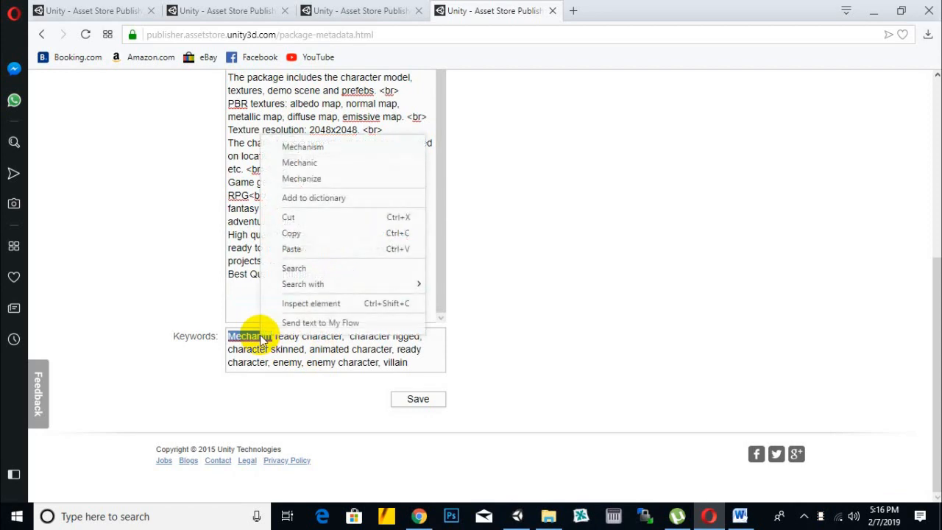
{"action": "left_click", "coordinate": [259, 350]}
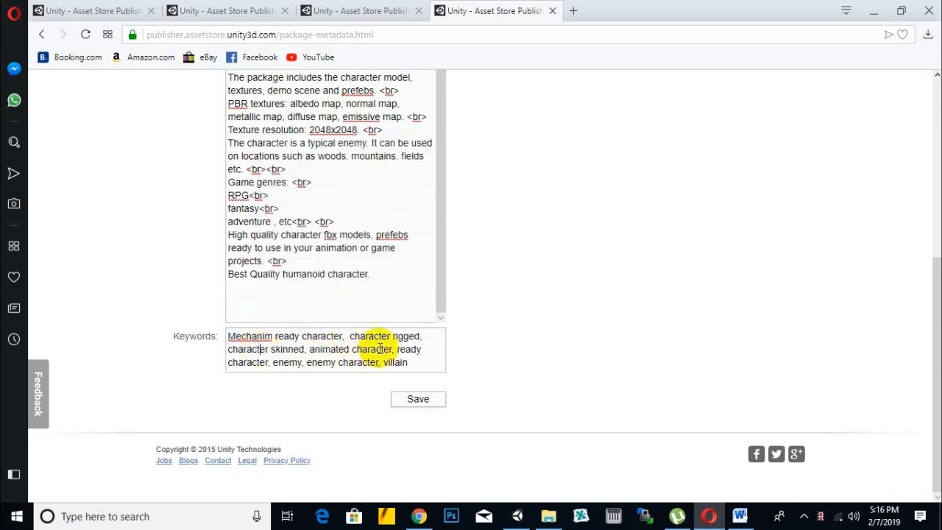
{"action": "left_click", "coordinate": [423, 401]}
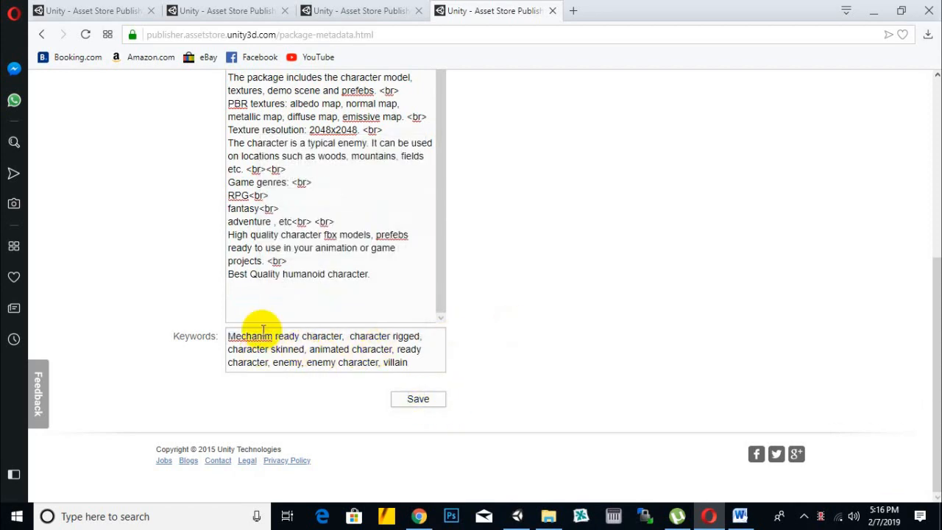
{"action": "left_click", "coordinate": [600, 287]}
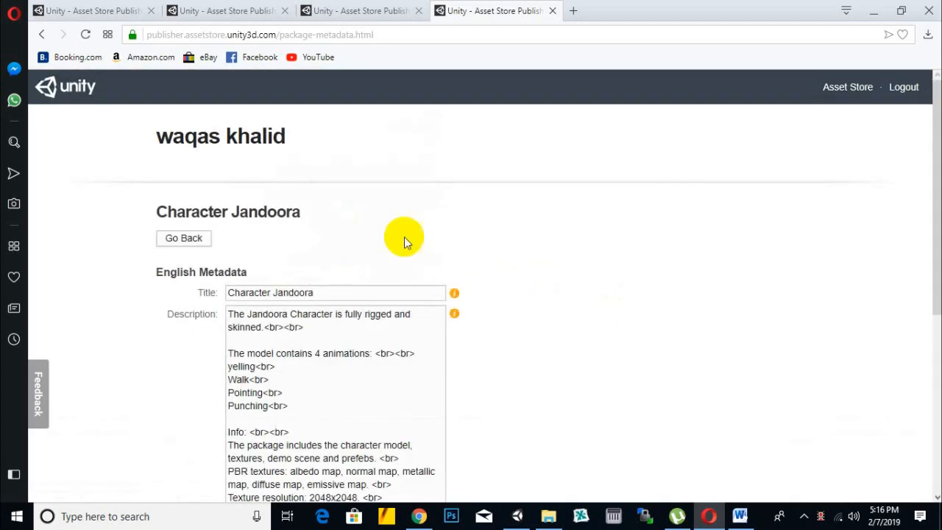
- Return to the package page and check the package name under Package Detail
{"action": "left_click", "coordinate": [184, 238]}
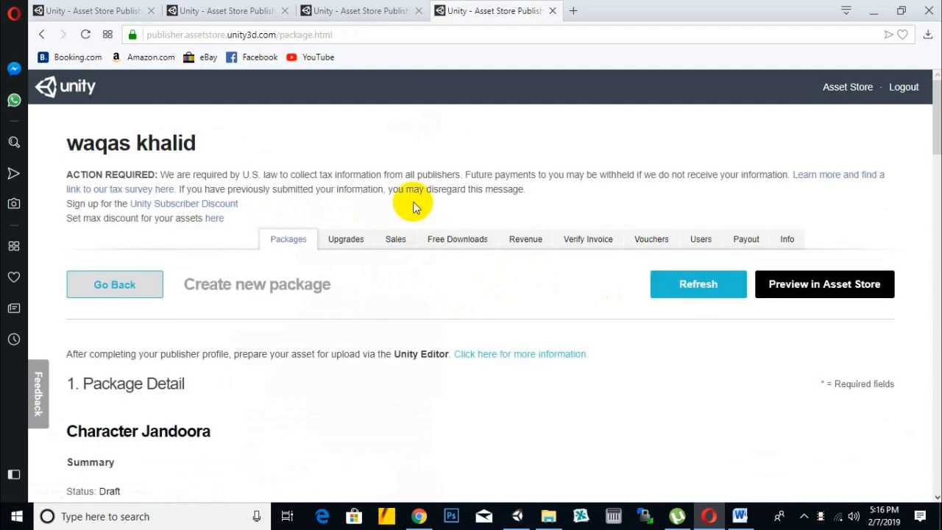
{"action": "scroll", "coordinate": [412, 198], "scroll_direction": "down", "scroll_amount": 4}
{"action": "left_click_drag", "start_coordinate": [215, 155], "coordinate": [66, 157]}
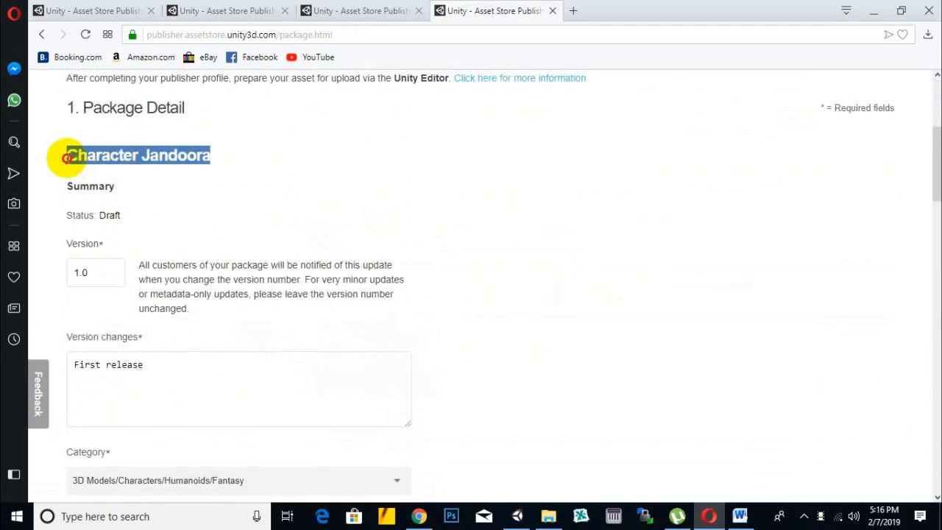
{"action": "left_click", "coordinate": [359, 221]}
- Open the English key images for editing from the Metadata & Artwork section and view the current icon and small image
{"action": "scroll", "coordinate": [365, 245], "scroll_direction": "down", "scroll_amount": 3}
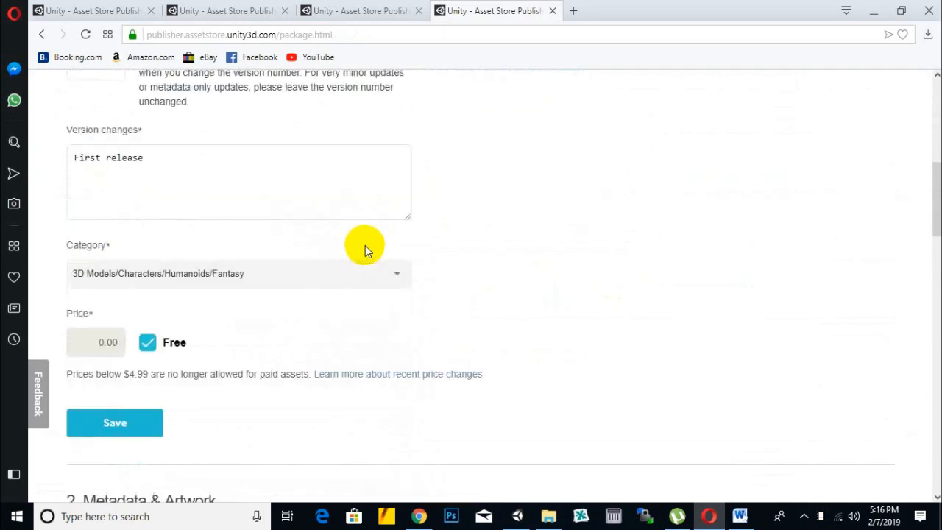
{"action": "scroll", "coordinate": [365, 245], "scroll_direction": "down", "scroll_amount": 5}
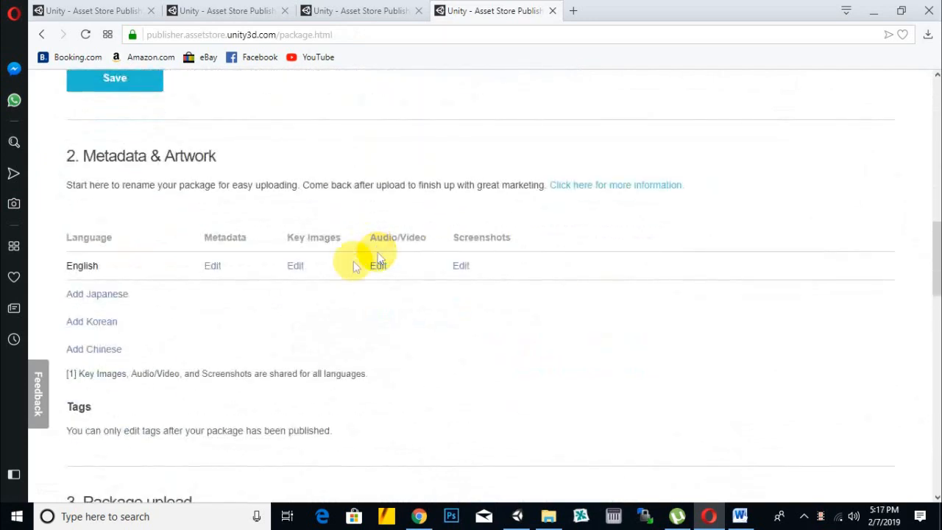
{"action": "left_click", "coordinate": [301, 267]}
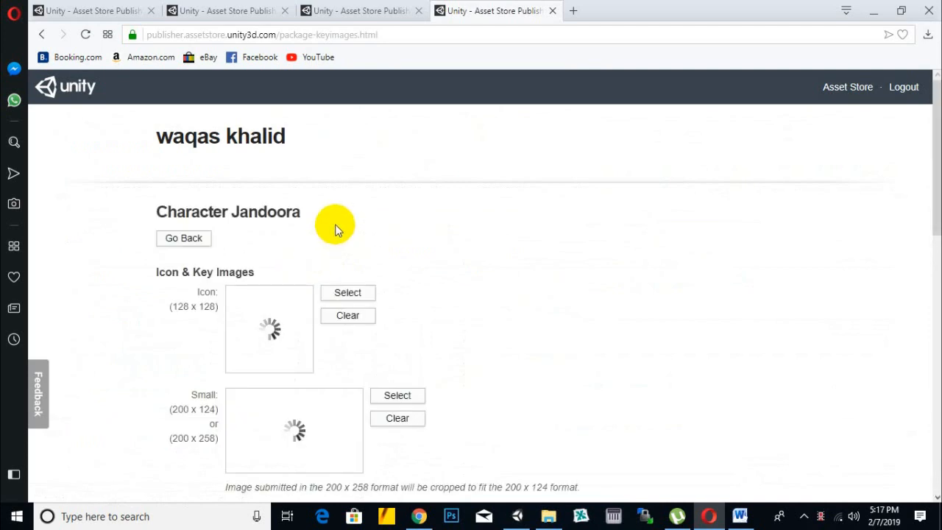
{"action": "scroll", "coordinate": [351, 214], "scroll_direction": "down", "scroll_amount": 1}
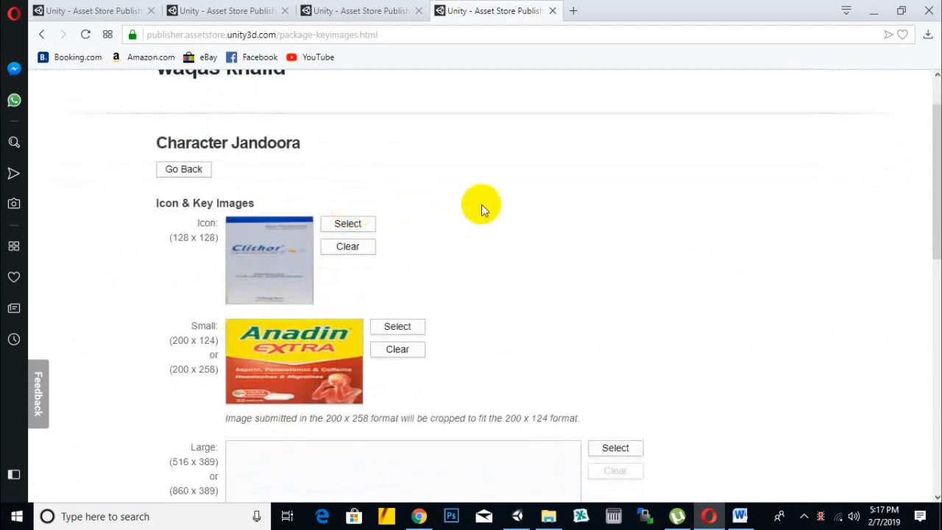
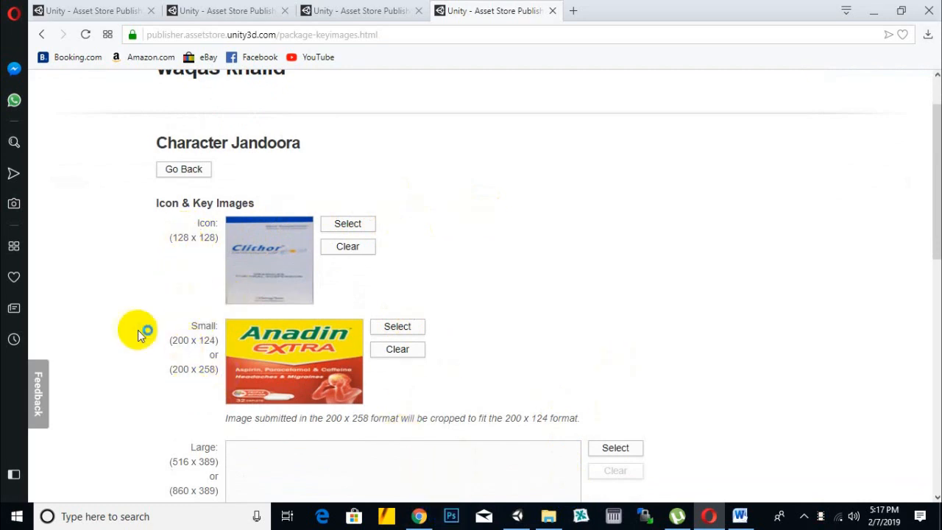
- Clear the medicine-box picture from the Facebook social media image and confirm its removal
{"action": "scroll", "coordinate": [135, 327], "scroll_direction": "down", "scroll_amount": 4}
{"action": "scroll", "coordinate": [135, 326], "scroll_direction": "down", "scroll_amount": 5}
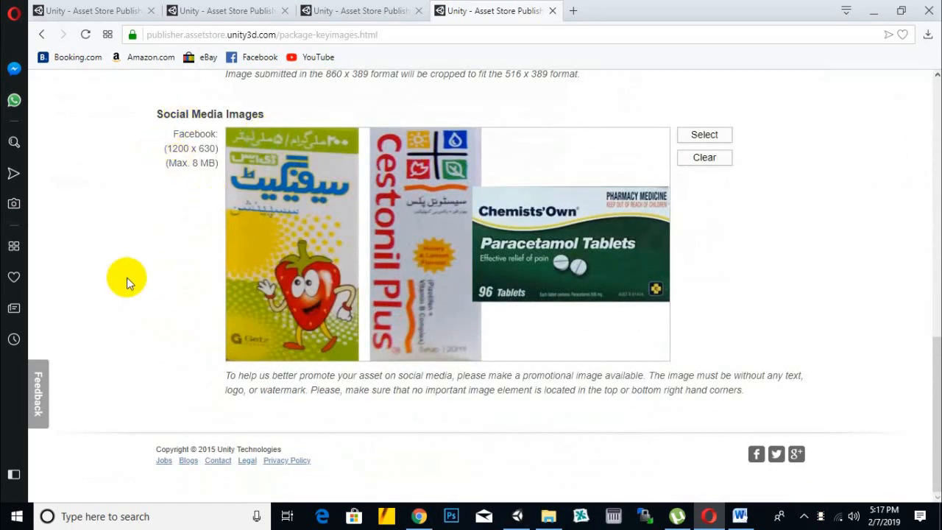
{"action": "scroll", "coordinate": [140, 261], "scroll_direction": "up", "scroll_amount": 6}
{"action": "scroll", "coordinate": [221, 245], "scroll_direction": "down", "scroll_amount": 5}
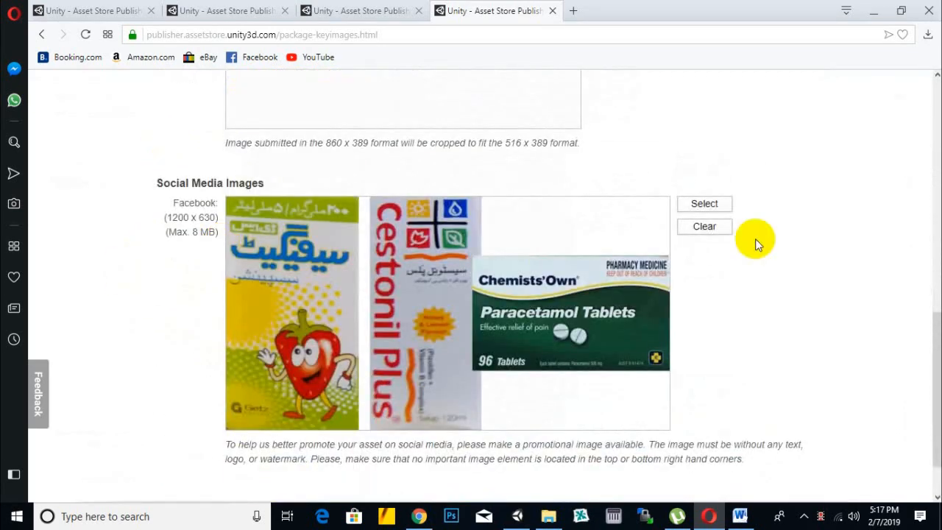
{"action": "left_click", "coordinate": [704, 227]}
{"action": "left_click", "coordinate": [613, 286]}
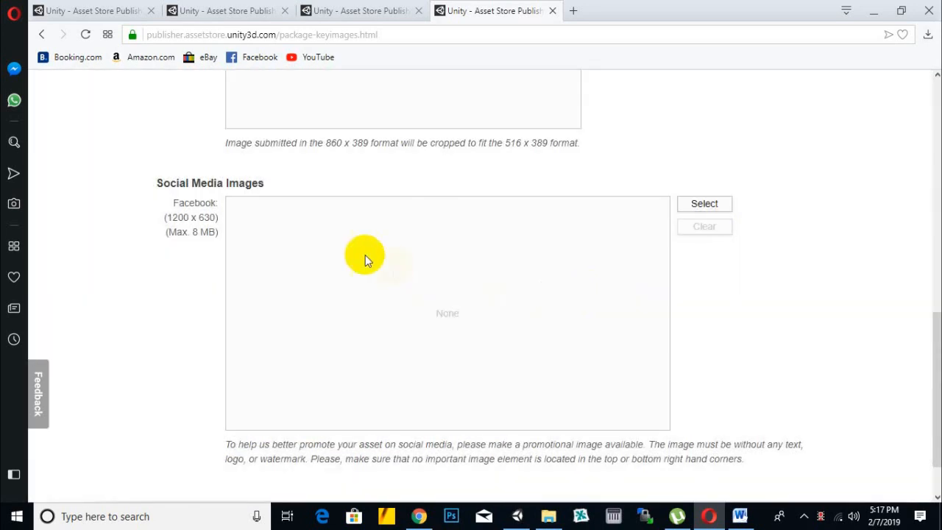
- Clear the small key image and the icon that show medicine packaging, confirming both removals
{"action": "scroll", "coordinate": [679, 319], "scroll_direction": "up", "scroll_amount": 8}
{"action": "left_click", "coordinate": [401, 321]}
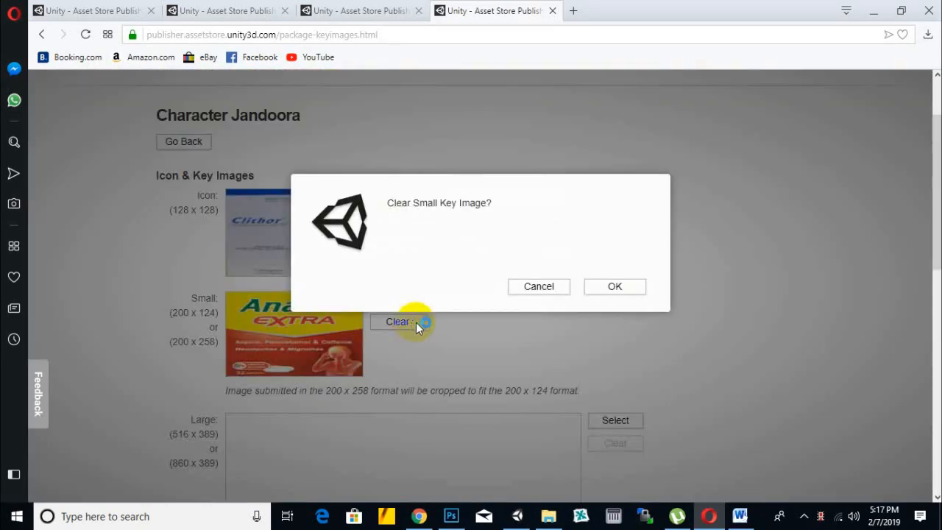
{"action": "left_click", "coordinate": [625, 290]}
{"action": "left_click", "coordinate": [344, 218]}
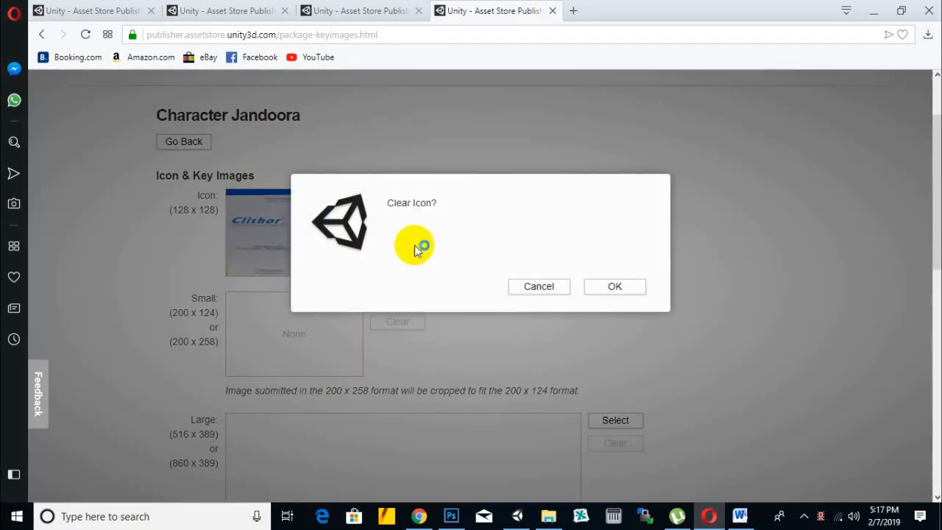
{"action": "left_click", "coordinate": [610, 286]}
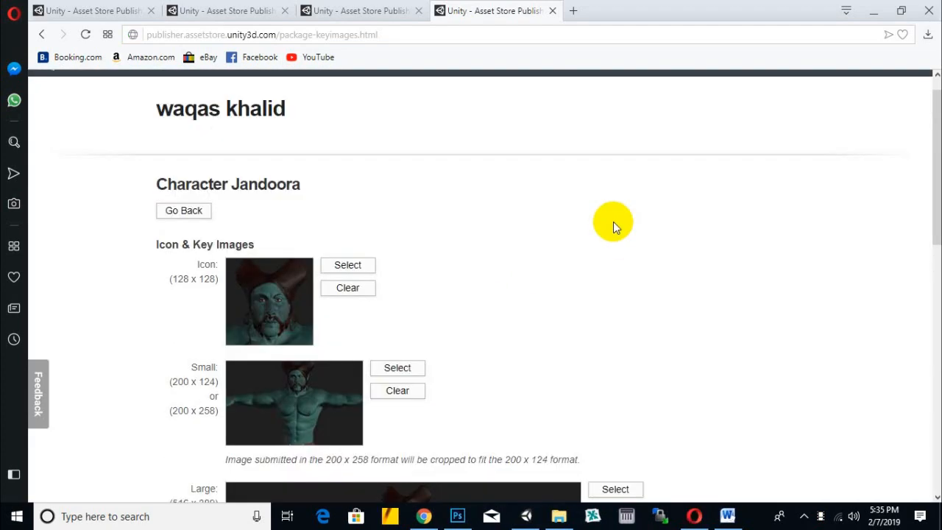
- Review the character key images, return to the package page and open the English screenshots for editing
{"action": "scroll", "coordinate": [610, 225], "scroll_direction": "down", "scroll_amount": 6}
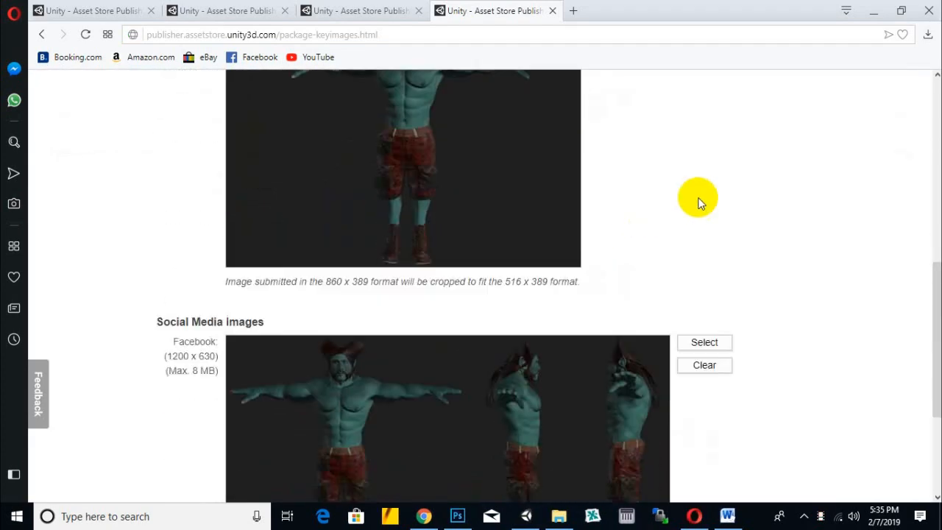
{"action": "scroll", "coordinate": [699, 203], "scroll_direction": "down", "scroll_amount": 3}
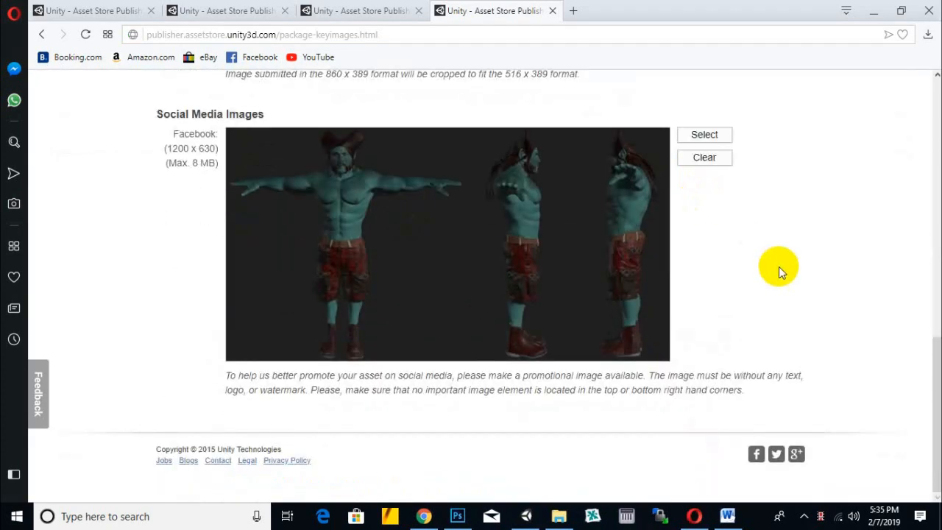
{"action": "scroll", "coordinate": [778, 266], "scroll_direction": "up", "scroll_amount": 15}
{"action": "left_click", "coordinate": [176, 244]}
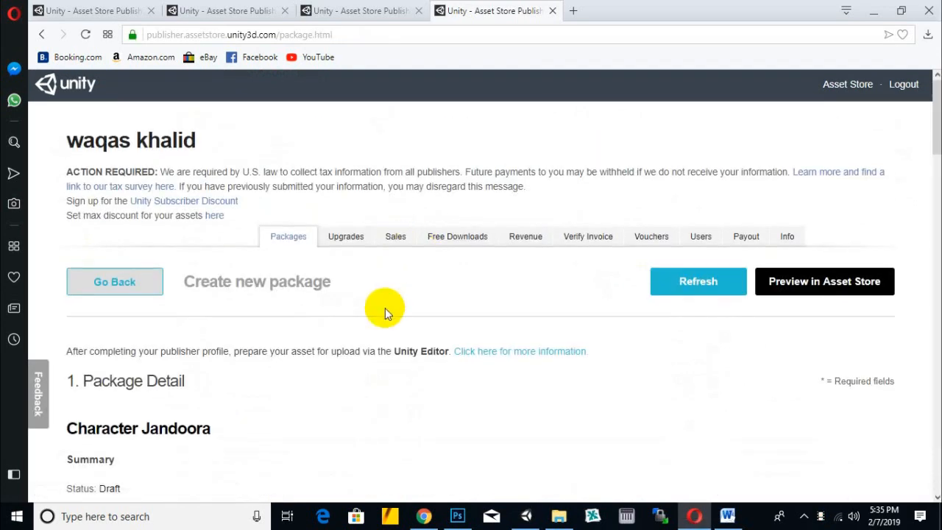
{"action": "scroll", "coordinate": [385, 308], "scroll_direction": "down", "scroll_amount": 8}
{"action": "scroll", "coordinate": [382, 290], "scroll_direction": "down", "scroll_amount": 2}
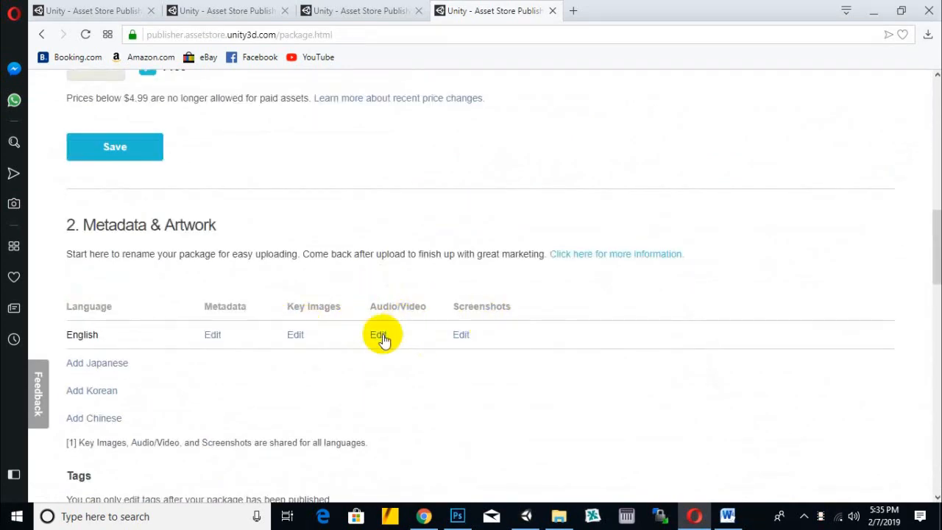
{"action": "left_click", "coordinate": [463, 338]}
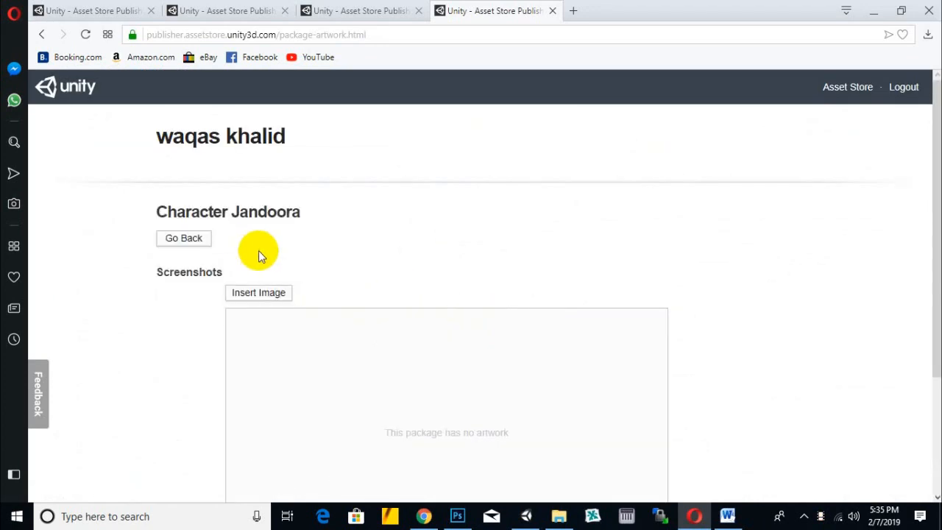
- Insert jandooraback.JPG from the jandoora folder on the Desktop as the package's first screenshot
{"action": "scroll", "coordinate": [340, 238], "scroll_direction": "down", "scroll_amount": 2}
{"action": "left_click", "coordinate": [277, 157]}
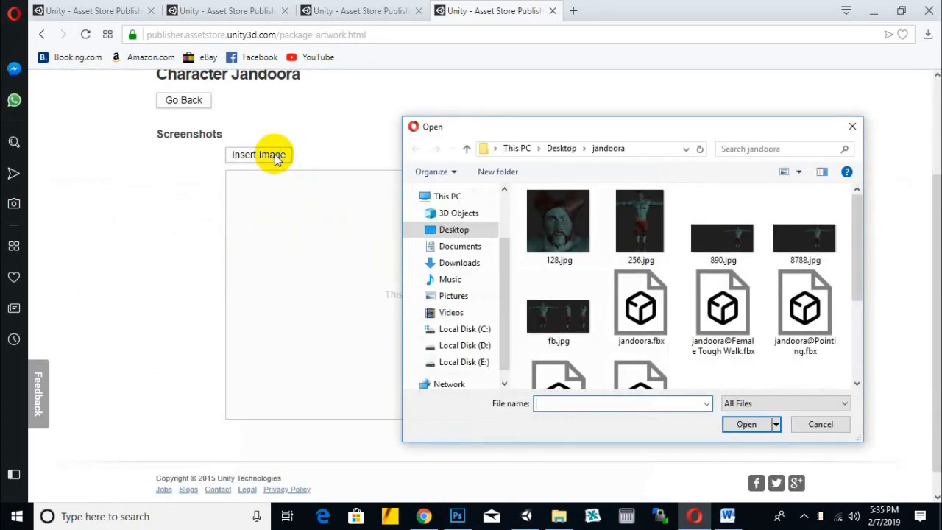
{"action": "scroll", "coordinate": [606, 301], "scroll_direction": "down", "scroll_amount": 2}
{"action": "left_click", "coordinate": [727, 282]}
{"action": "double_click", "coordinate": [734, 288]}
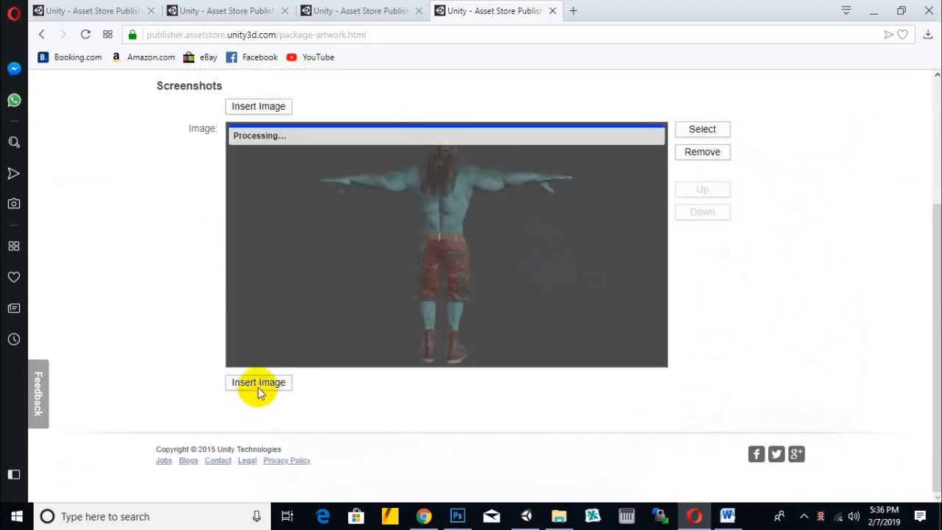
{"action": "left_click", "coordinate": [258, 387]}
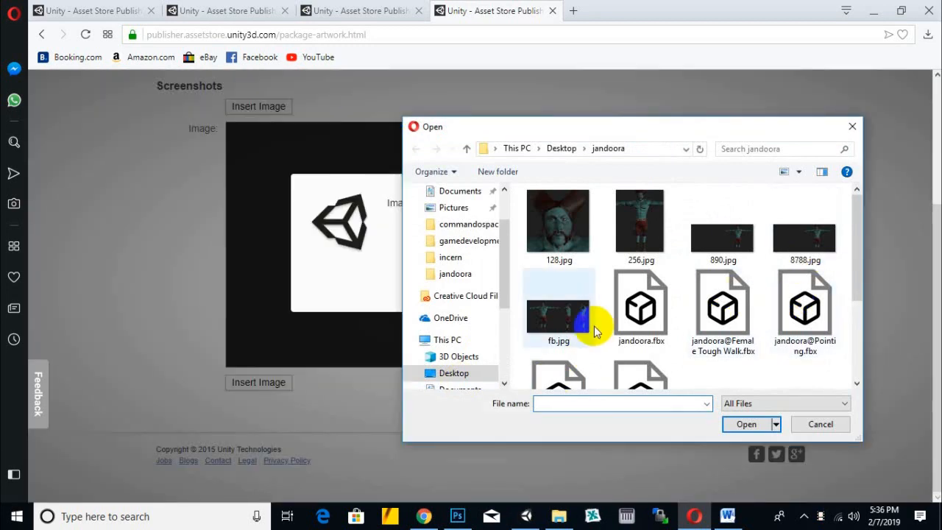
{"action": "left_click", "coordinate": [852, 126]}
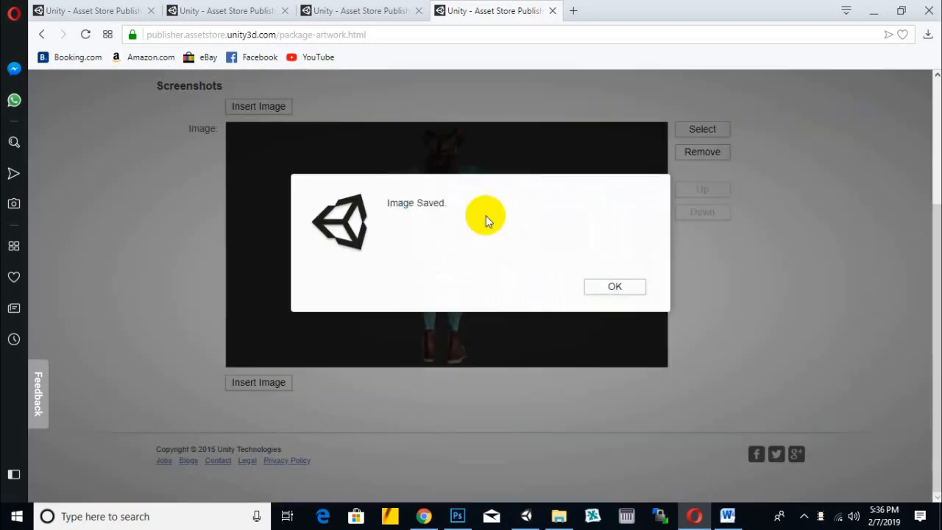
{"action": "left_click", "coordinate": [613, 287]}
- Insert jandoorafacefront.JPG as a screenshot below the character's back view
{"action": "left_click", "coordinate": [258, 384]}
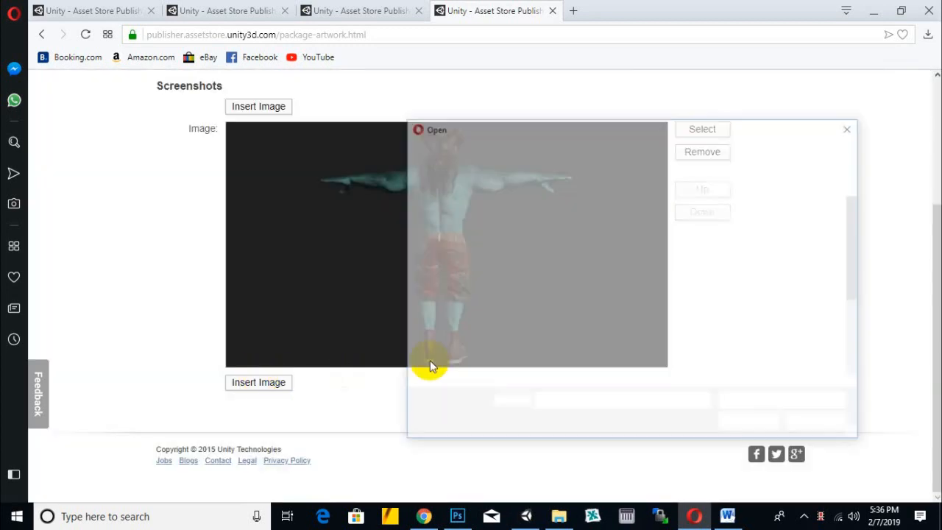
{"action": "scroll", "coordinate": [718, 329], "scroll_direction": "down", "scroll_amount": 3}
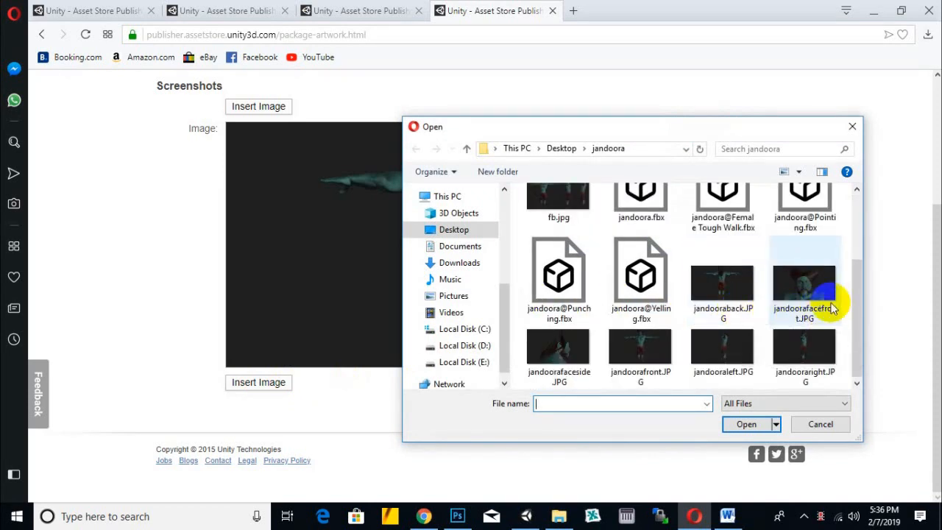
{"action": "double_click", "coordinate": [804, 287]}
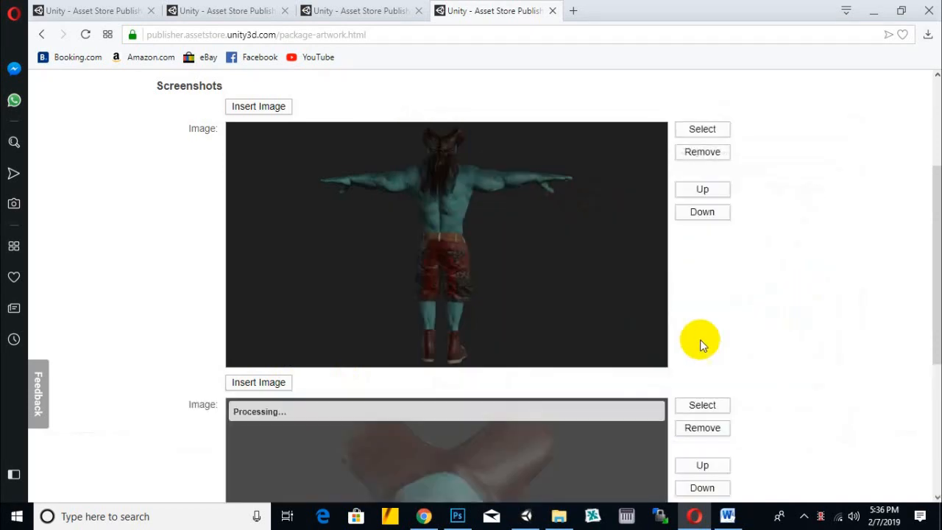
{"action": "scroll", "coordinate": [731, 346], "scroll_direction": "down", "scroll_amount": 3}
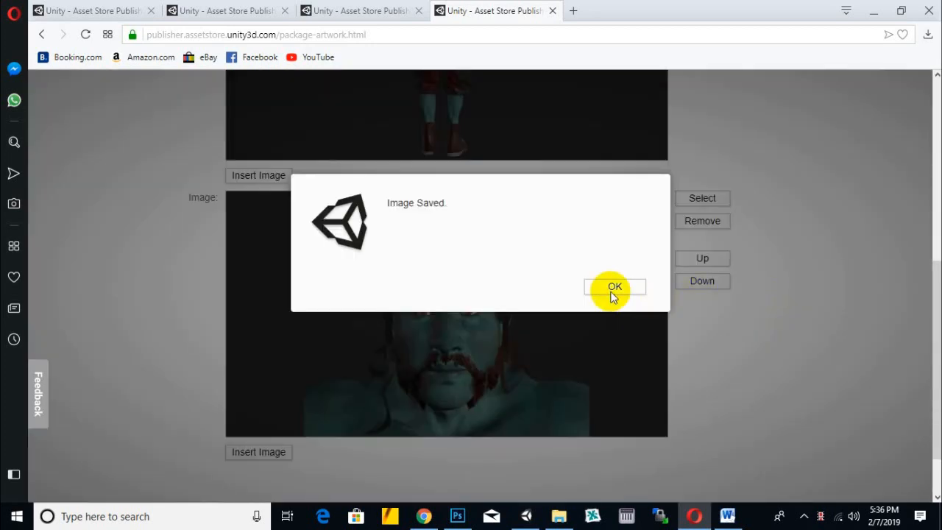
{"action": "left_click", "coordinate": [612, 288]}
- Insert jandoorafaceside.JPG as the third screenshot, below the front view of the face
{"action": "scroll", "coordinate": [358, 353], "scroll_direction": "down", "scroll_amount": 2}
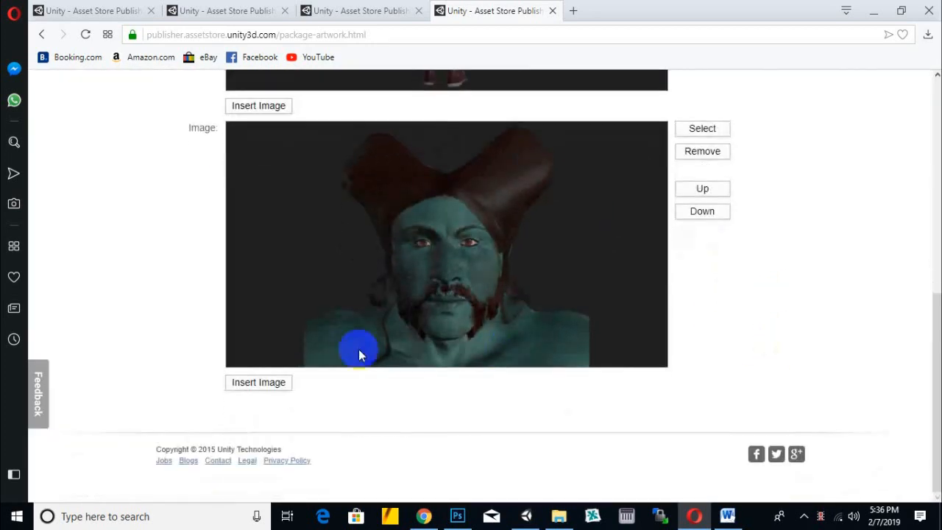
{"action": "left_click", "coordinate": [272, 382]}
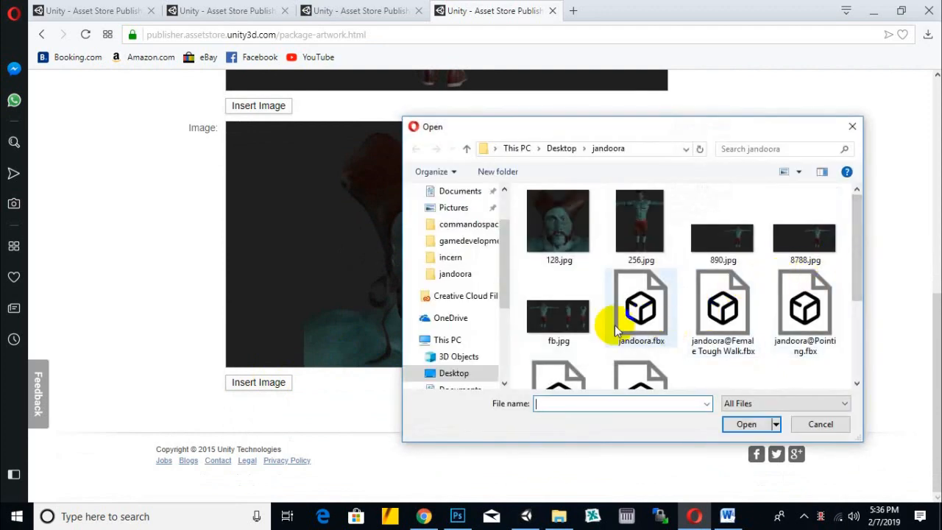
{"action": "scroll", "coordinate": [576, 318], "scroll_direction": "down", "scroll_amount": 2}
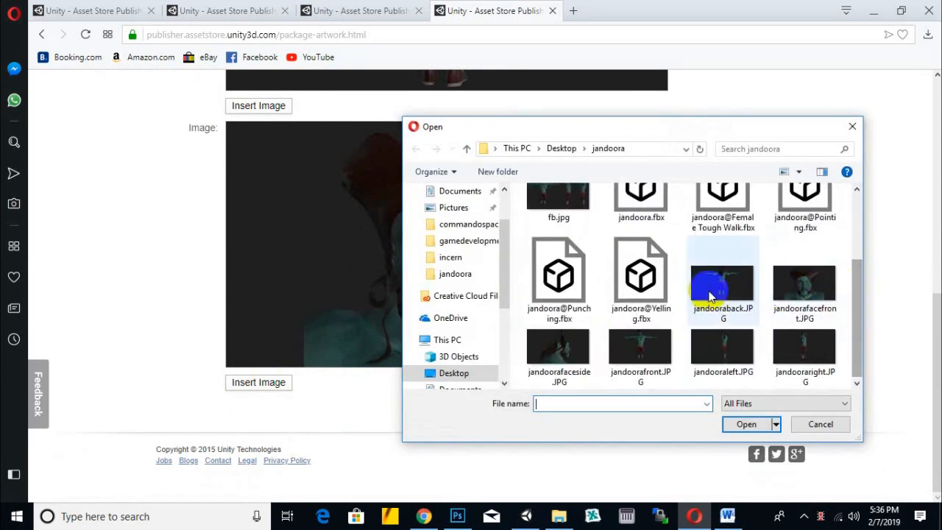
{"action": "double_click", "coordinate": [564, 341]}
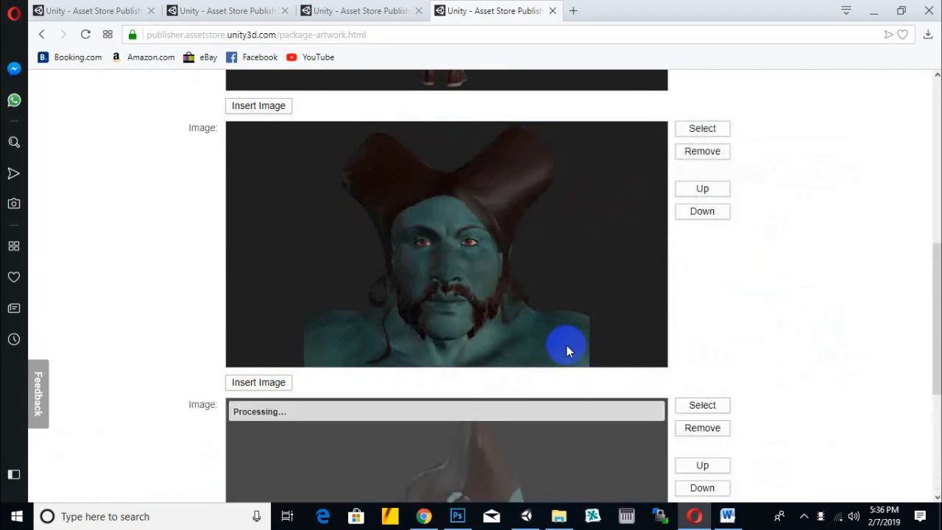
{"action": "scroll", "coordinate": [765, 314], "scroll_direction": "down", "scroll_amount": 3}
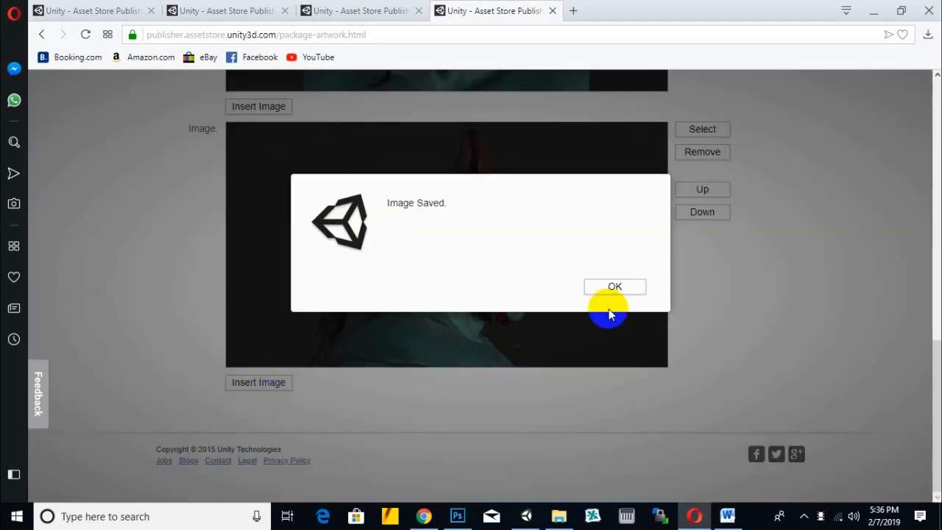
{"action": "left_click", "coordinate": [609, 314]}
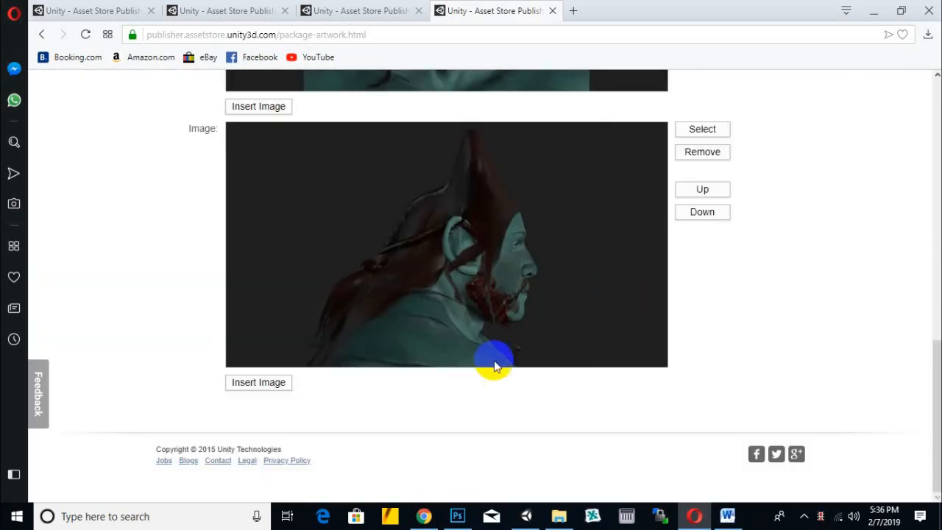
- Insert jandoorafront.JPG as the fourth screenshot, below the side view of the face
{"action": "scroll", "coordinate": [750, 313], "scroll_direction": "down", "scroll_amount": 3}
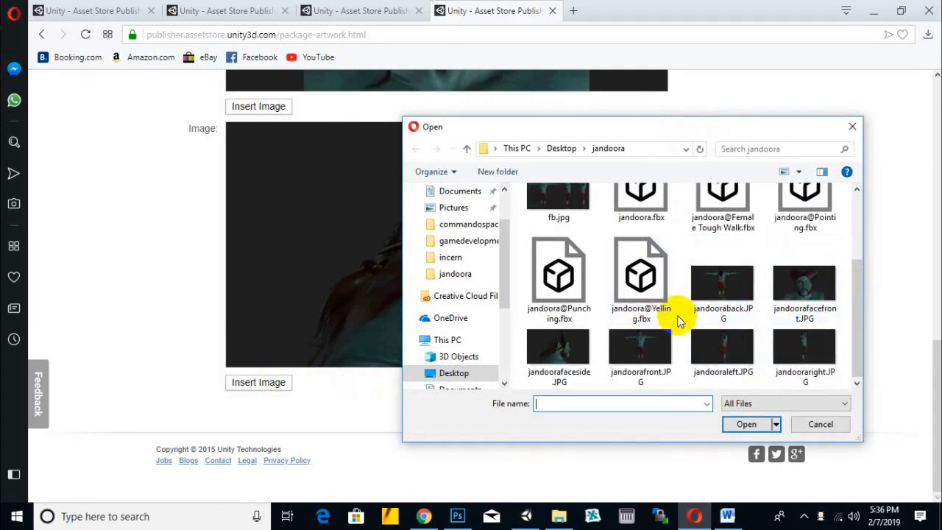
{"action": "left_click", "coordinate": [647, 348]}
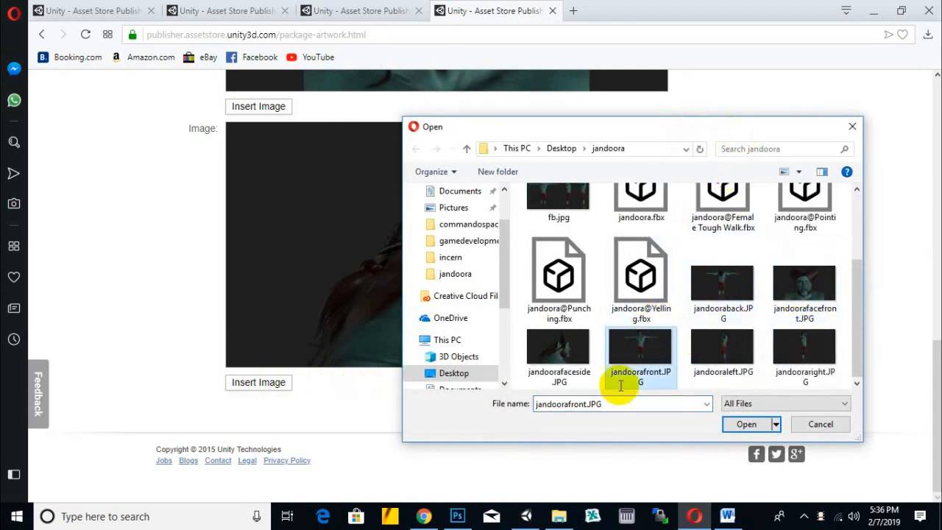
{"action": "double_click", "coordinate": [634, 351]}
{"action": "scroll", "coordinate": [795, 315], "scroll_direction": "up", "scroll_amount": 9}
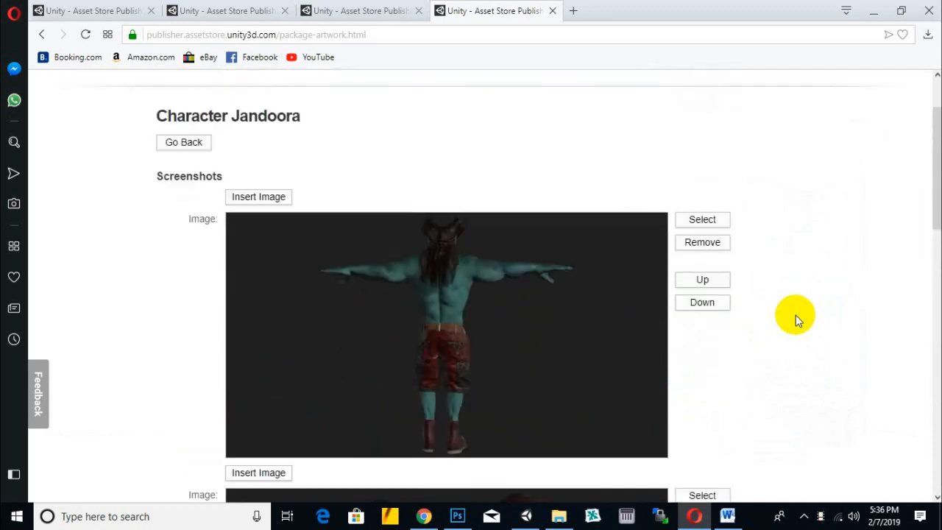
{"action": "scroll", "coordinate": [796, 316], "scroll_direction": "down", "scroll_amount": 10}
{"action": "scroll", "coordinate": [795, 315], "scroll_direction": "down", "scroll_amount": 3}
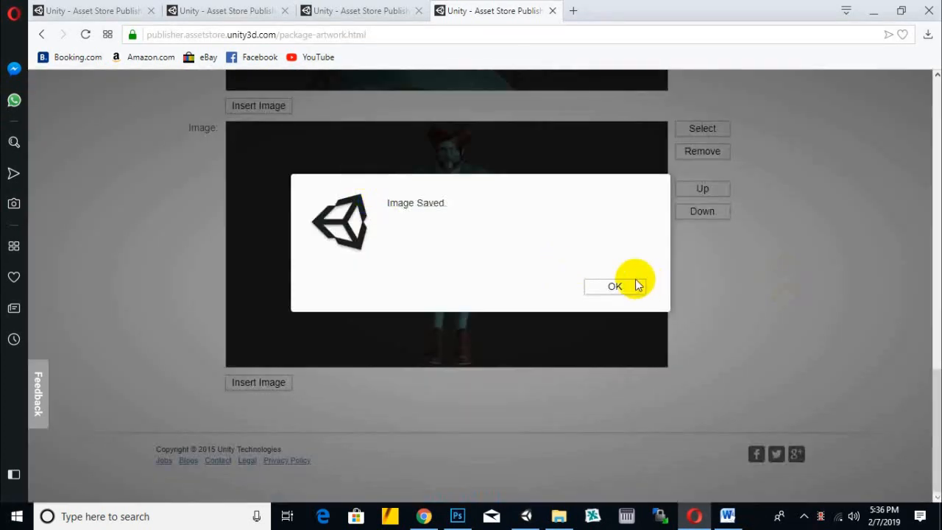
{"action": "left_click", "coordinate": [639, 281]}
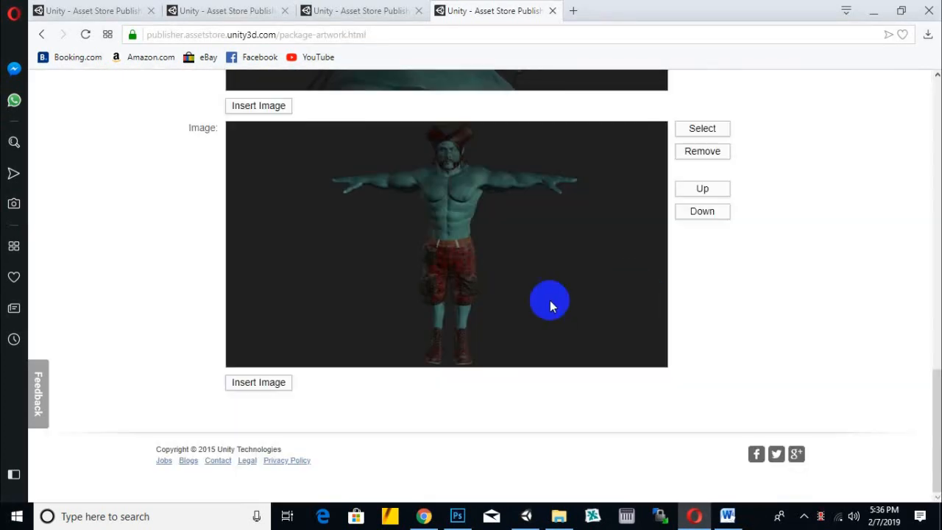
- Insert jandooraleft.JPG as the fifth screenshot, below the full-body front view
{"action": "left_click", "coordinate": [259, 383]}
{"action": "scroll", "coordinate": [710, 273], "scroll_direction": "down", "scroll_amount": 2}
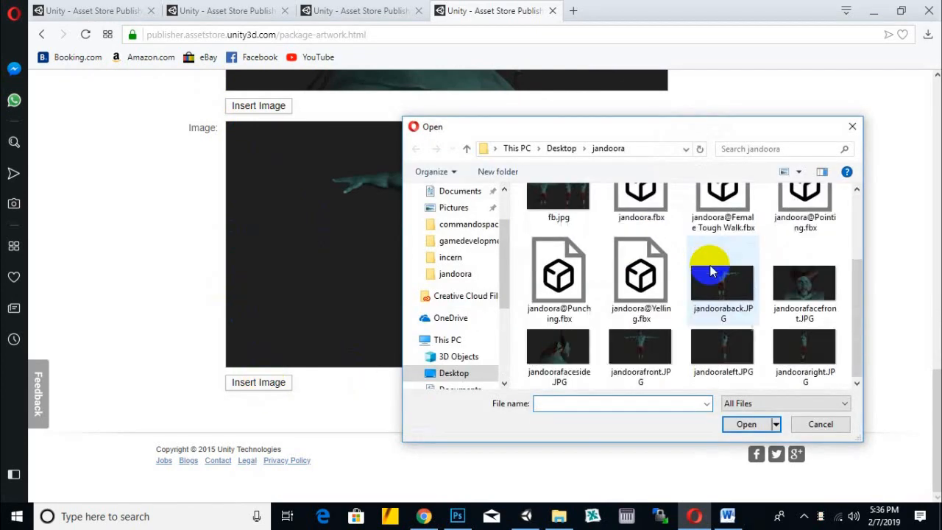
{"action": "double_click", "coordinate": [722, 344]}
{"action": "scroll", "coordinate": [710, 278], "scroll_direction": "down", "scroll_amount": 1}
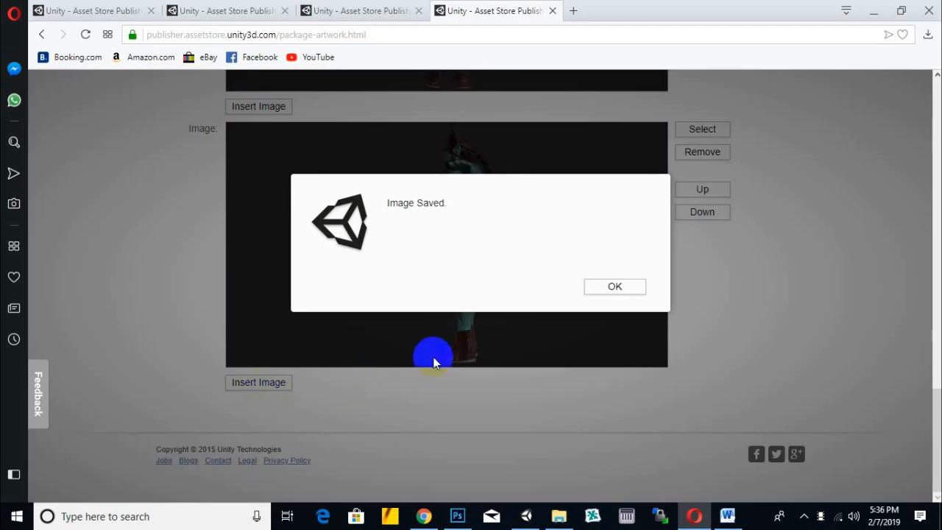
{"action": "left_click", "coordinate": [604, 287]}
- Insert jandooraright.JPG as the last screenshot and look back over the inserted images
{"action": "left_click", "coordinate": [277, 386]}
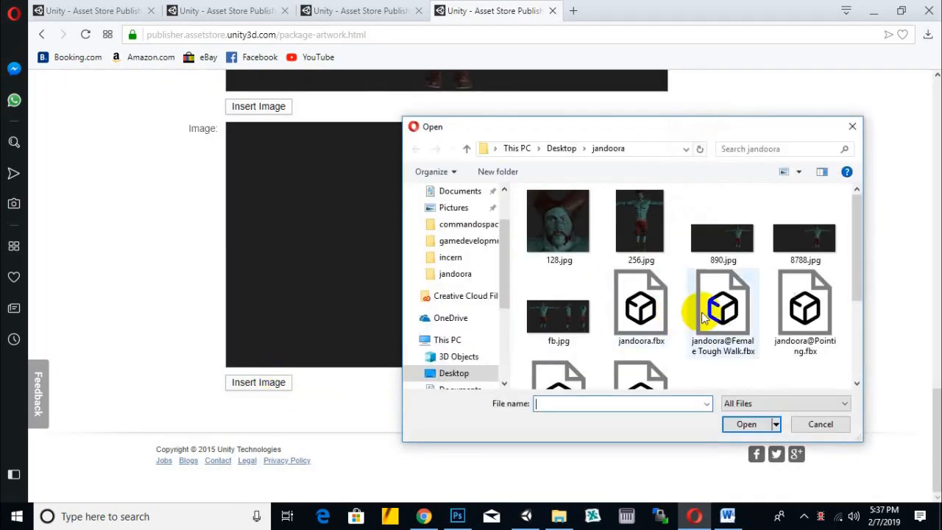
{"action": "scroll", "coordinate": [648, 313], "scroll_direction": "down", "scroll_amount": 3}
{"action": "scroll", "coordinate": [728, 321], "scroll_direction": "down", "scroll_amount": 1}
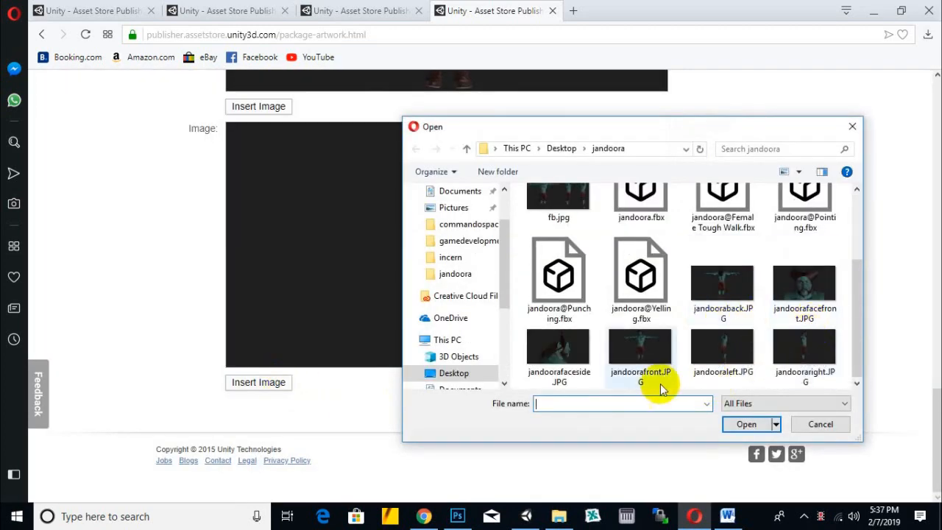
{"action": "double_click", "coordinate": [810, 357]}
{"action": "scroll", "coordinate": [771, 307], "scroll_direction": "down", "scroll_amount": 4}
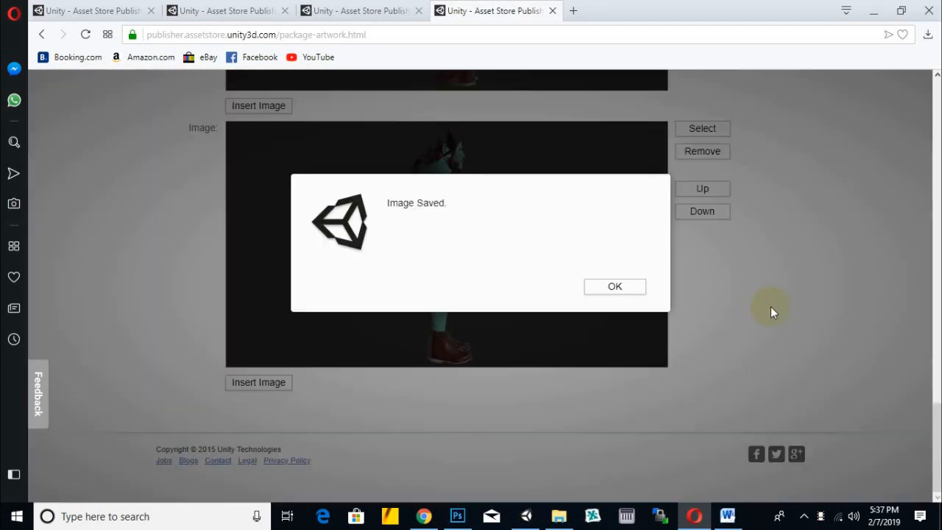
{"action": "left_click", "coordinate": [625, 290]}
{"action": "scroll", "coordinate": [852, 322], "scroll_direction": "up", "scroll_amount": 15}
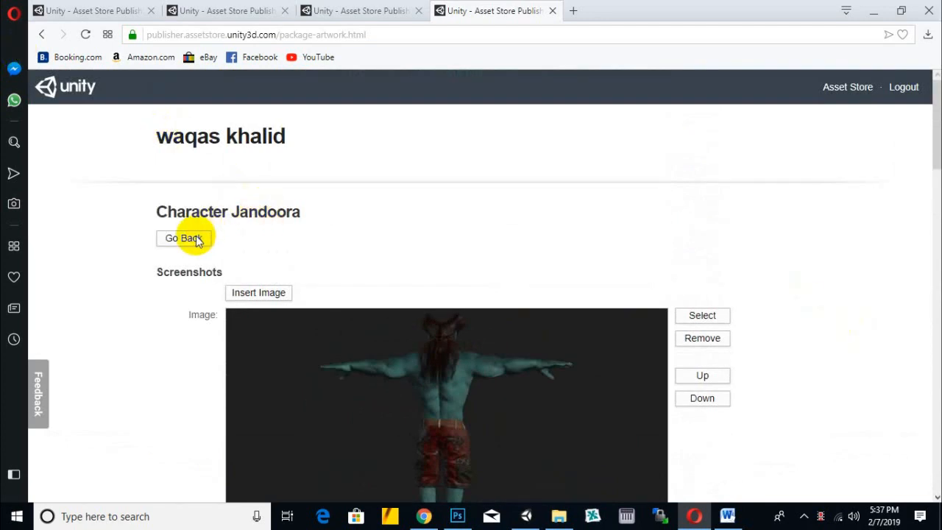
- Return to the Character Jandoora package page and open its draft preview in the Asset Store
{"action": "left_click", "coordinate": [195, 238]}
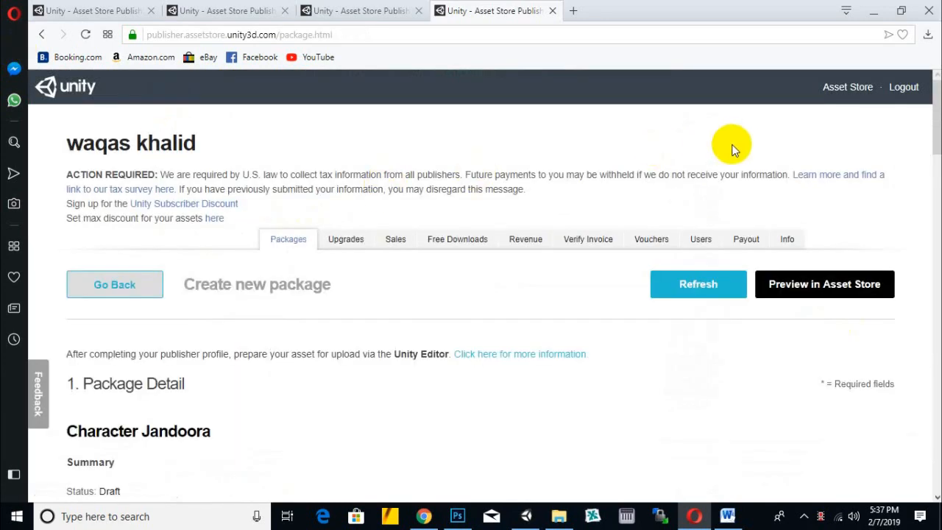
{"action": "scroll", "coordinate": [681, 145], "scroll_direction": "down", "scroll_amount": 2}
{"action": "right_click", "coordinate": [801, 151]}
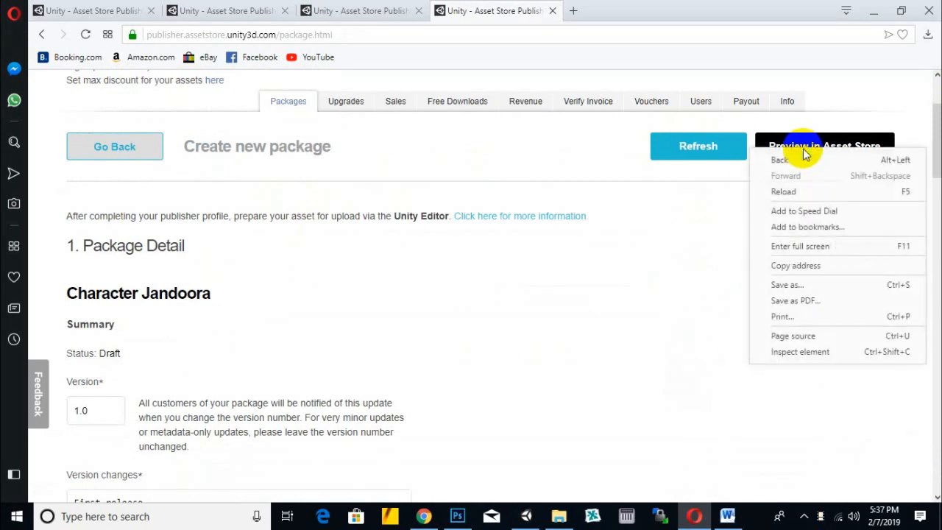
{"action": "left_click", "coordinate": [553, 156]}
{"action": "left_click", "coordinate": [787, 158]}
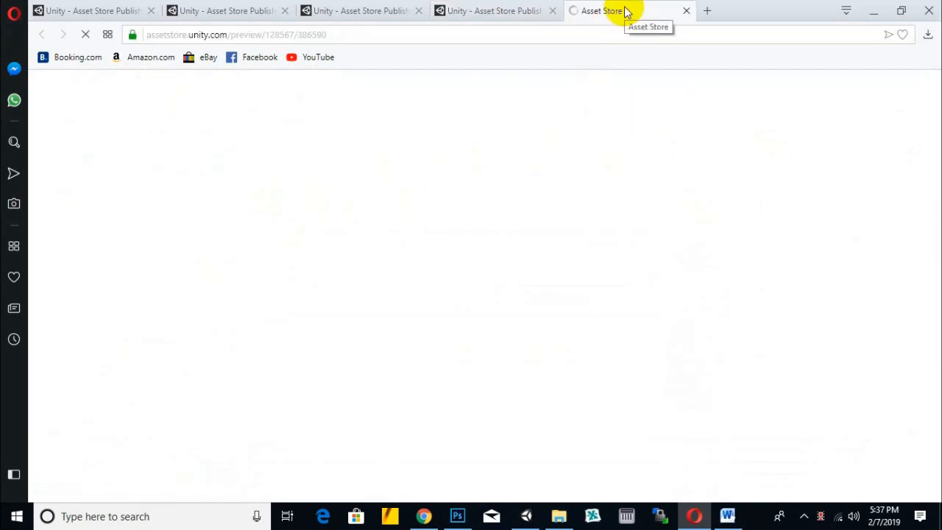
{"action": "left_click_drag", "start_coordinate": [376, 36], "coordinate": [134, 35]}
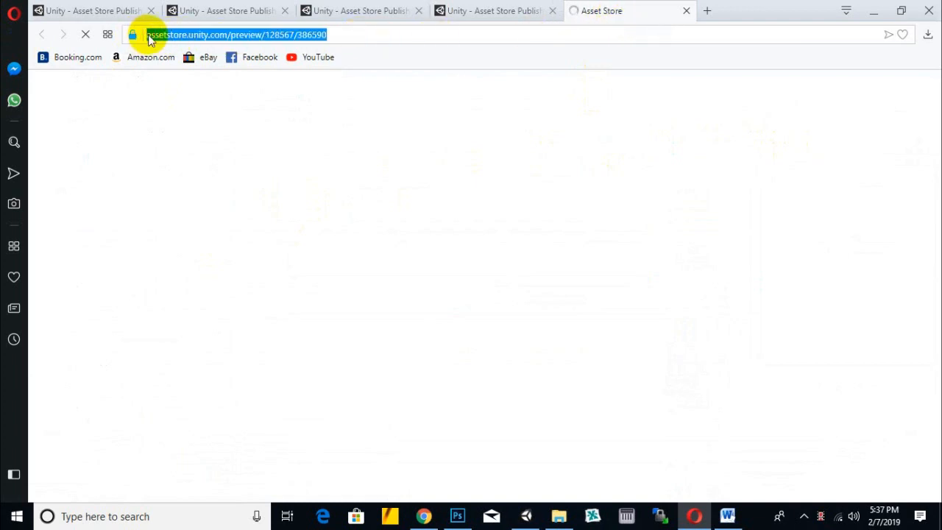
{"action": "left_click", "coordinate": [156, 36]}
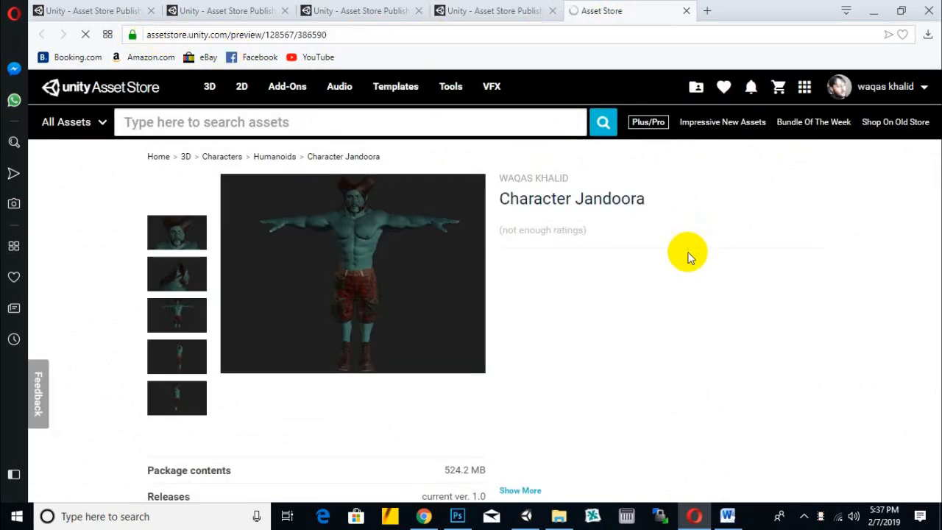
- View the face screenshots enlarged in the preview's image gallery, and close the gallery
{"action": "left_click", "coordinate": [403, 261]}
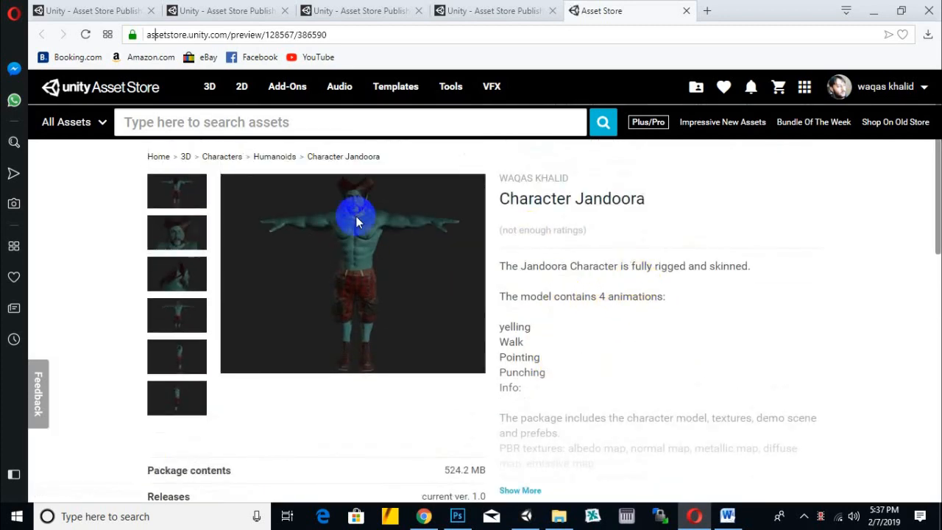
{"action": "left_click", "coordinate": [160, 239]}
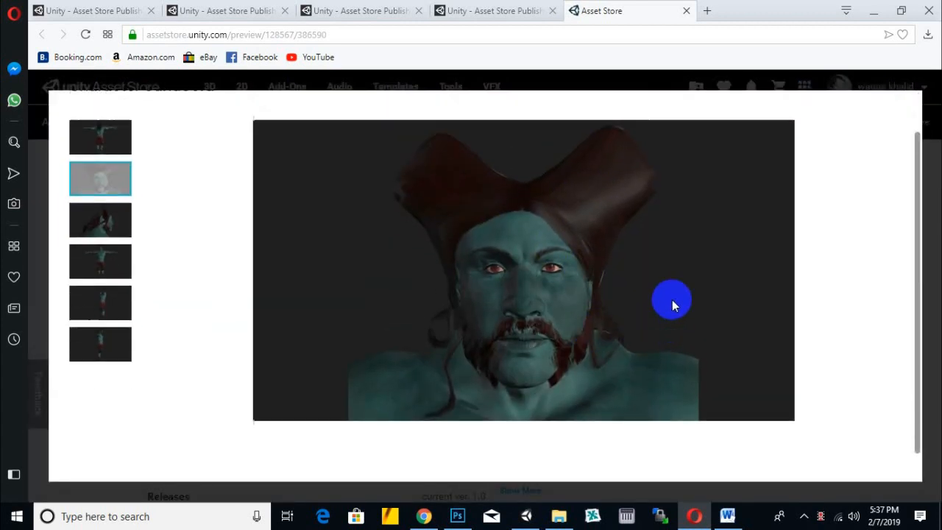
{"action": "left_click", "coordinate": [545, 305]}
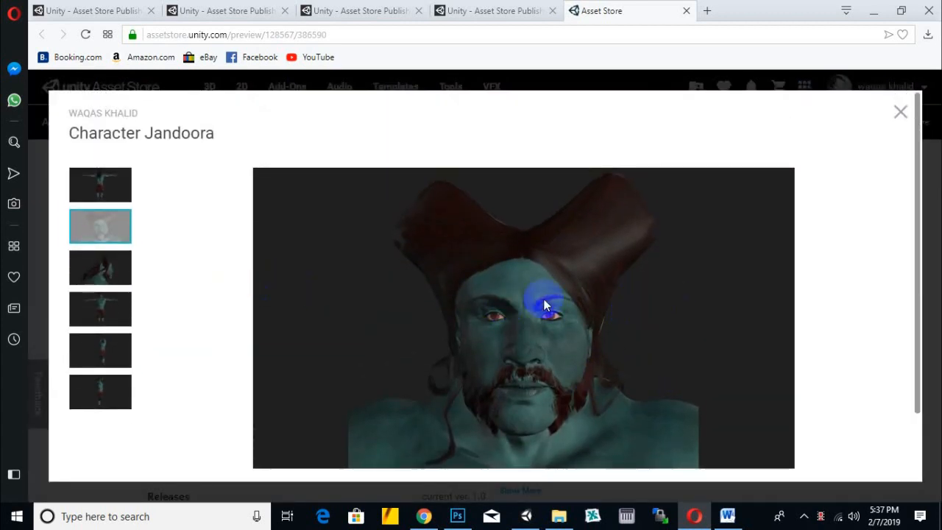
{"action": "left_click", "coordinate": [110, 274]}
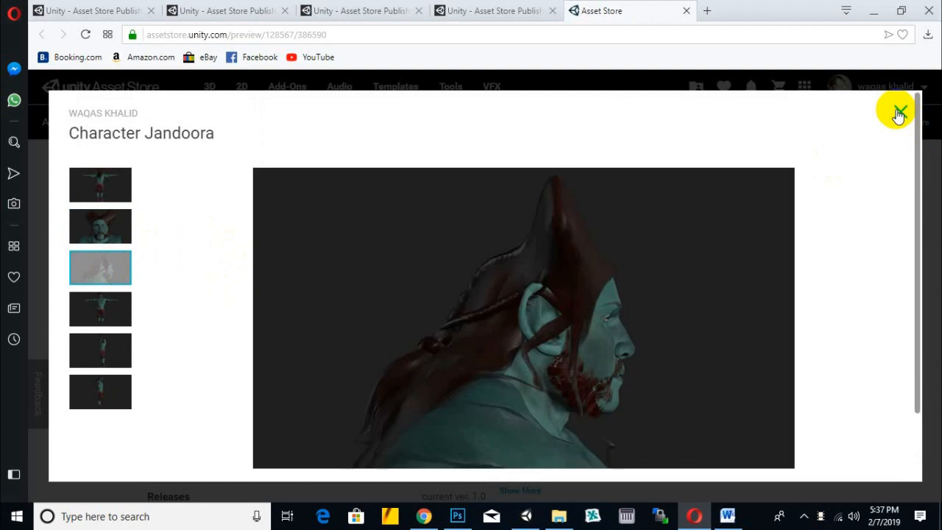
{"action": "left_click", "coordinate": [899, 112]}
- Expand the preview's full description and read through the package details
{"action": "scroll", "coordinate": [526, 236], "scroll_direction": "down", "scroll_amount": 3}
{"action": "left_click", "coordinate": [517, 353]}
{"action": "scroll", "coordinate": [707, 257], "scroll_direction": "down", "scroll_amount": 1}
{"action": "scroll", "coordinate": [707, 257], "scroll_direction": "down", "scroll_amount": 3}
{"action": "scroll", "coordinate": [708, 257], "scroll_direction": "up", "scroll_amount": 4}
{"action": "left_click_drag", "start_coordinate": [445, 332], "coordinate": [484, 330]}
{"action": "left_click", "coordinate": [727, 279]}
{"action": "scroll", "coordinate": [715, 269], "scroll_direction": "up", "scroll_amount": 2}
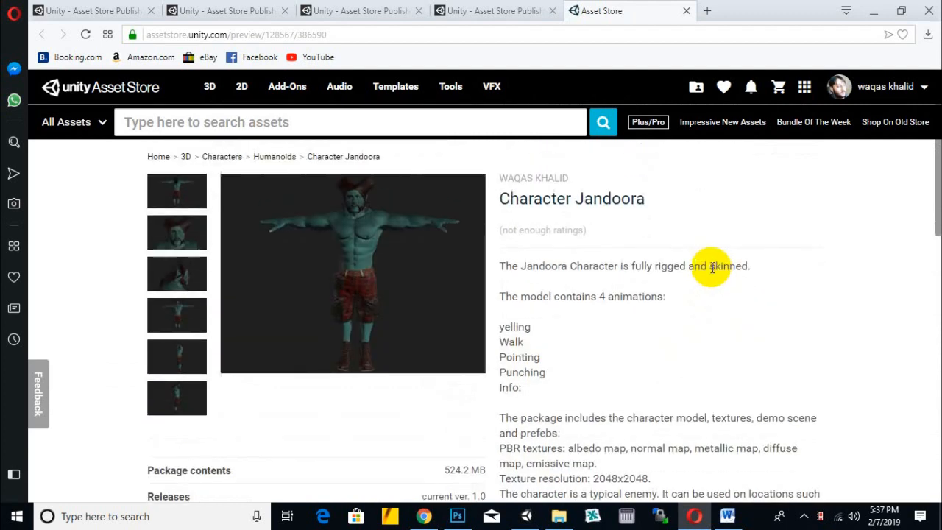
- Return to the package draft, open its Audio/Video section and start inserting a YouTube video
{"action": "left_click", "coordinate": [495, 12]}
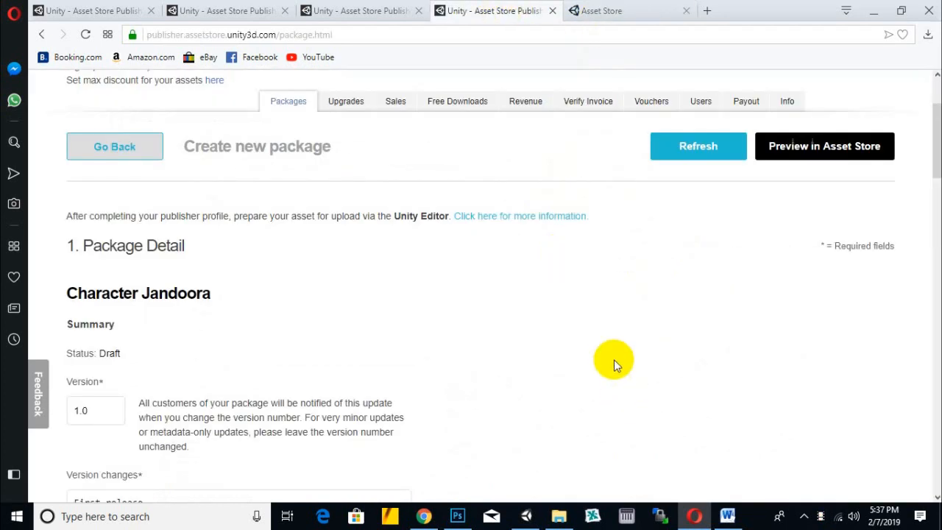
{"action": "scroll", "coordinate": [638, 301], "scroll_direction": "down", "scroll_amount": 5}
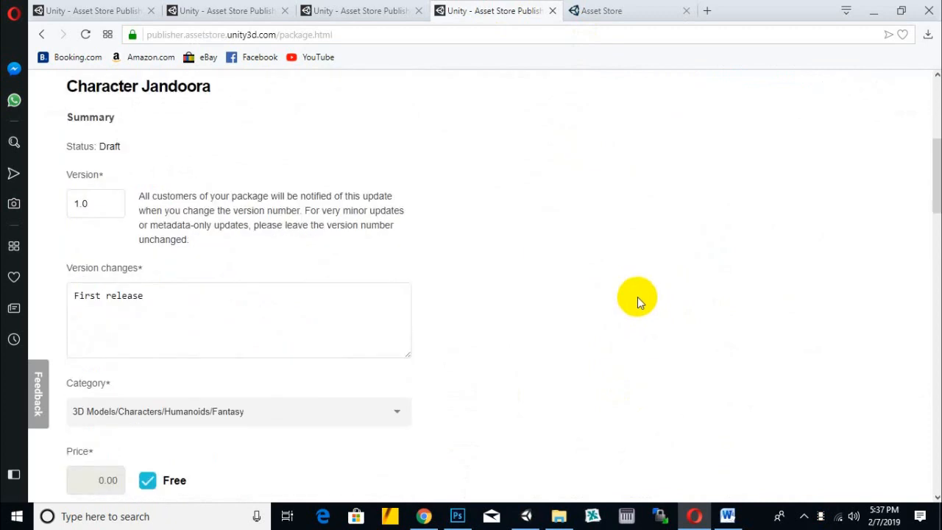
{"action": "scroll", "coordinate": [637, 297], "scroll_direction": "down", "scroll_amount": 5}
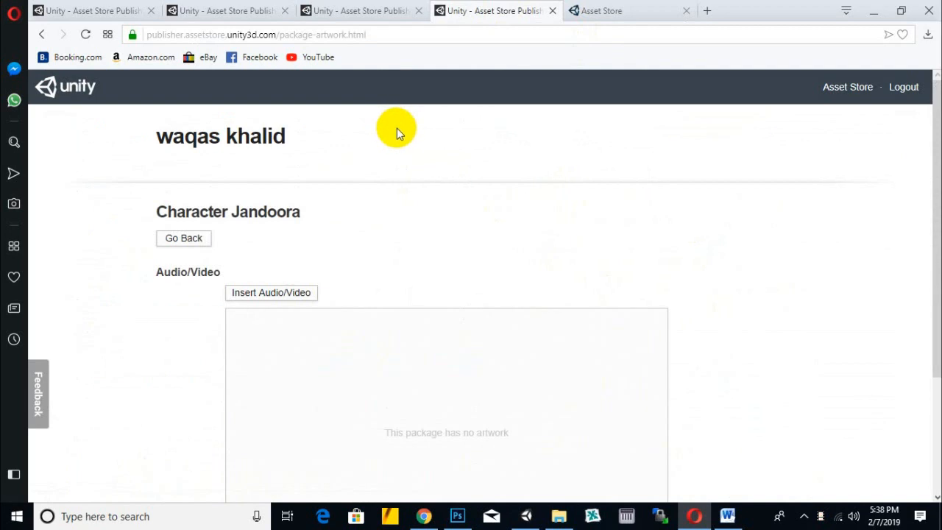
{"action": "scroll", "coordinate": [396, 128], "scroll_direction": "down", "scroll_amount": 3}
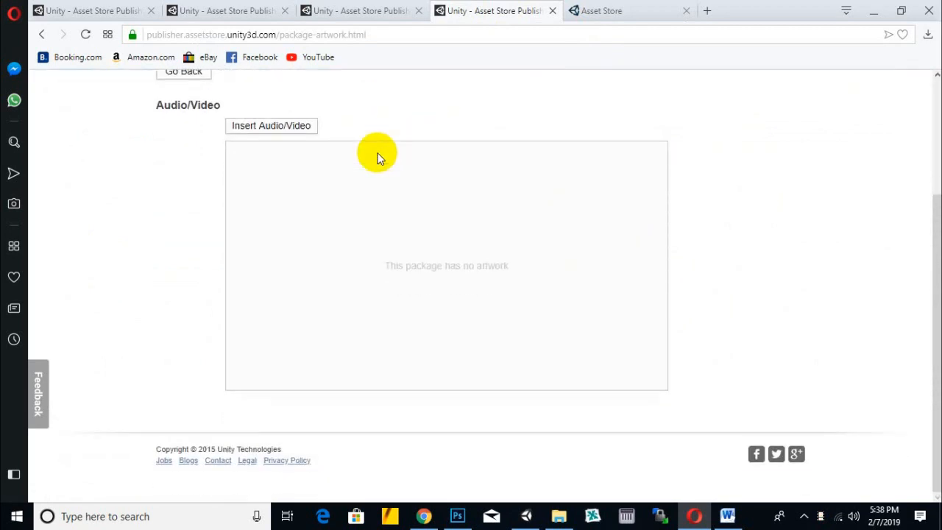
{"action": "left_click", "coordinate": [269, 125]}
{"action": "left_click", "coordinate": [530, 244]}
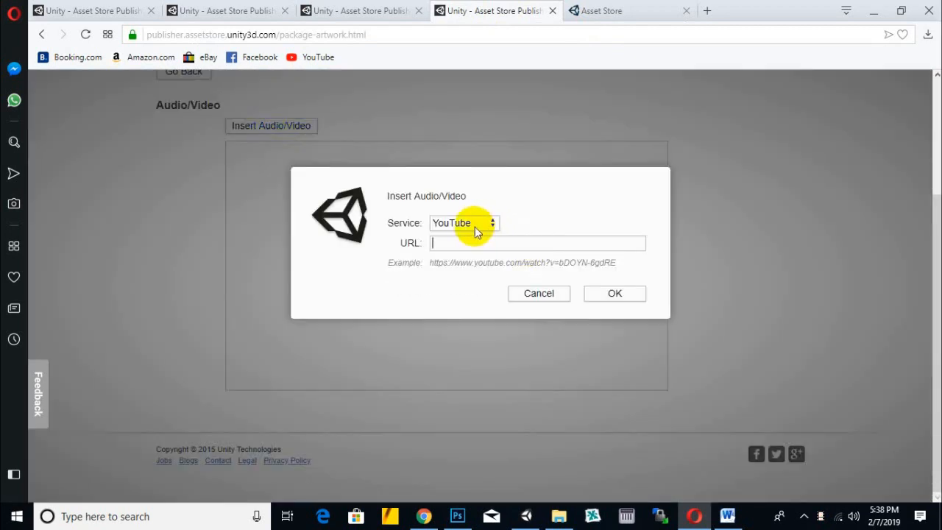
- Switch to Chrome, strip &feature=youtu.be from the Character Jandoora video's address, reload it and copy the shortened URL
{"action": "left_click", "coordinate": [424, 517]}
{"action": "left_click", "coordinate": [295, 38]}
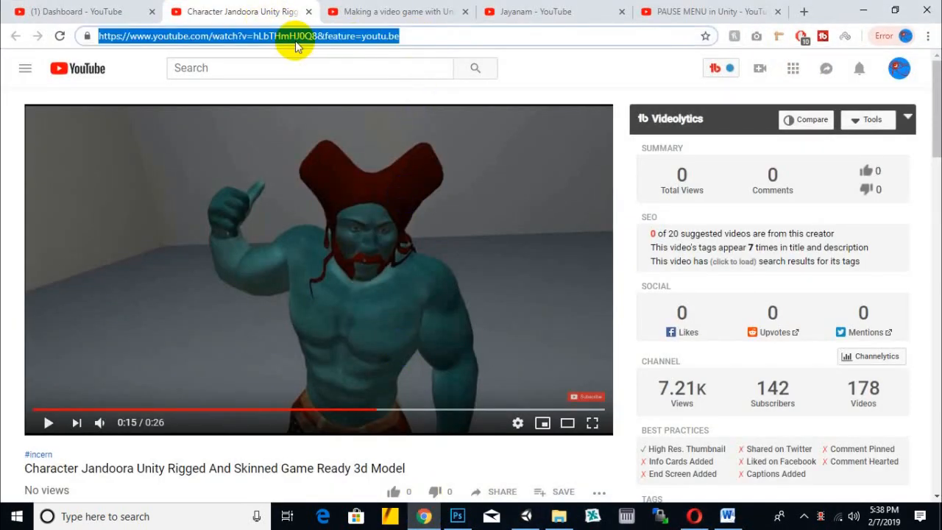
{"action": "left_click_drag", "start_coordinate": [317, 37], "coordinate": [98, 41]}
{"action": "right_click", "coordinate": [98, 40]}
{"action": "left_click_drag", "start_coordinate": [318, 36], "coordinate": [577, 41]}
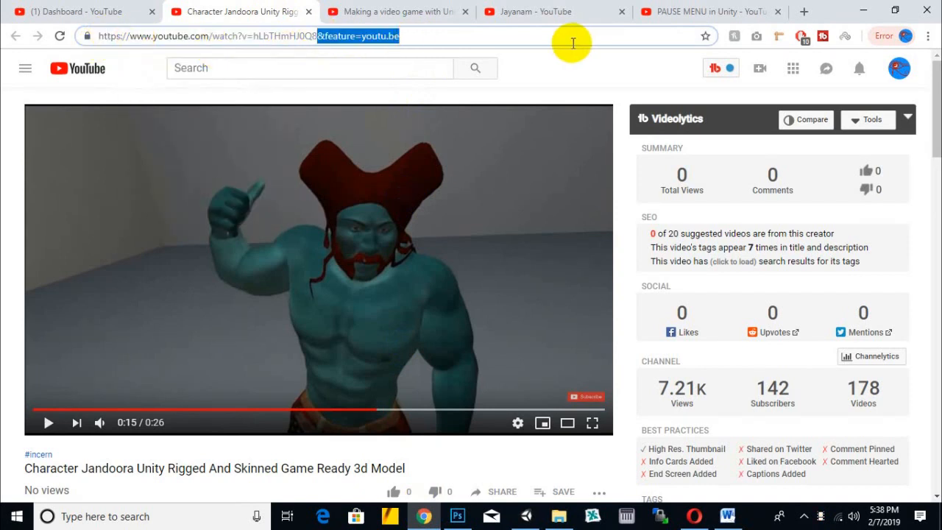
{"action": "key", "text": "Delete"}
{"action": "key", "text": "Return"}
{"action": "left_click", "coordinate": [442, 29]}
{"action": "right_click", "coordinate": [447, 30]}
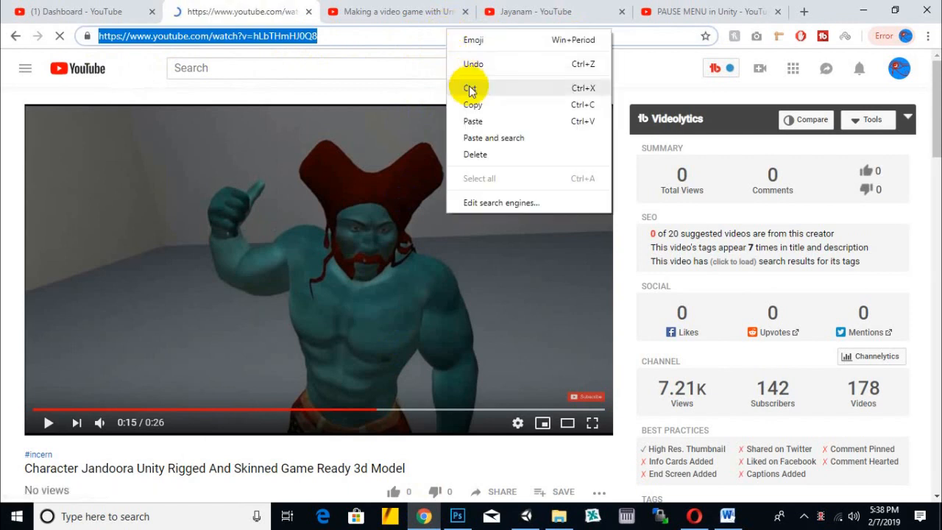
{"action": "left_click", "coordinate": [472, 104]}
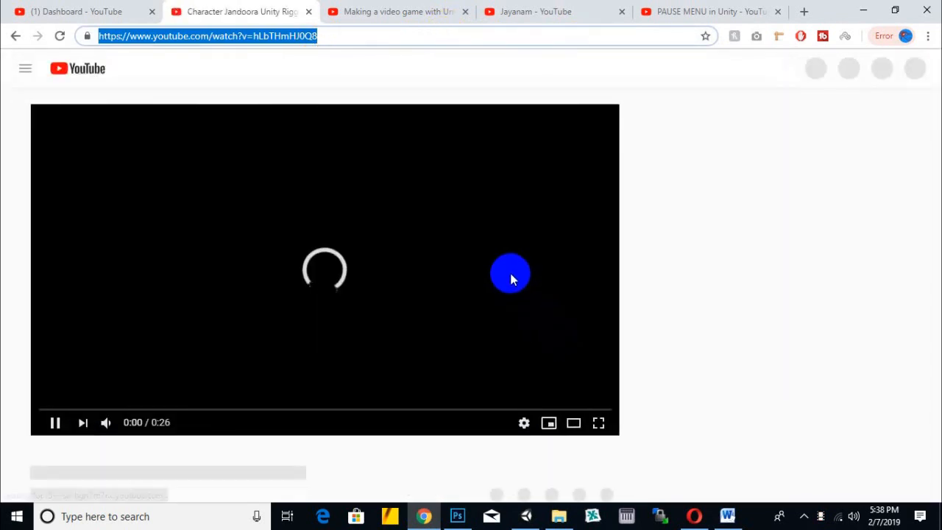
{"action": "left_click", "coordinate": [511, 274]}
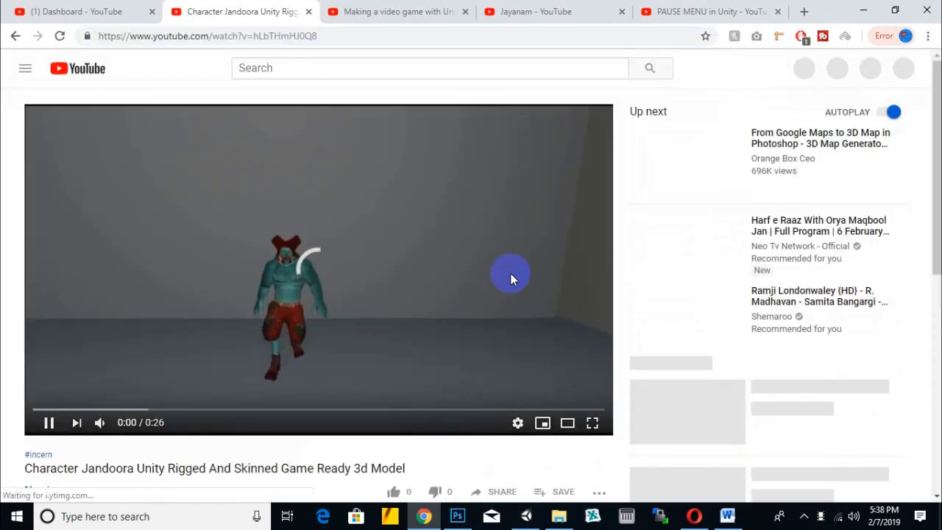
- Switch back to Opera and insert the video with the copied YouTube URL into the package's Audio/Video section
{"action": "left_click", "coordinate": [699, 518]}
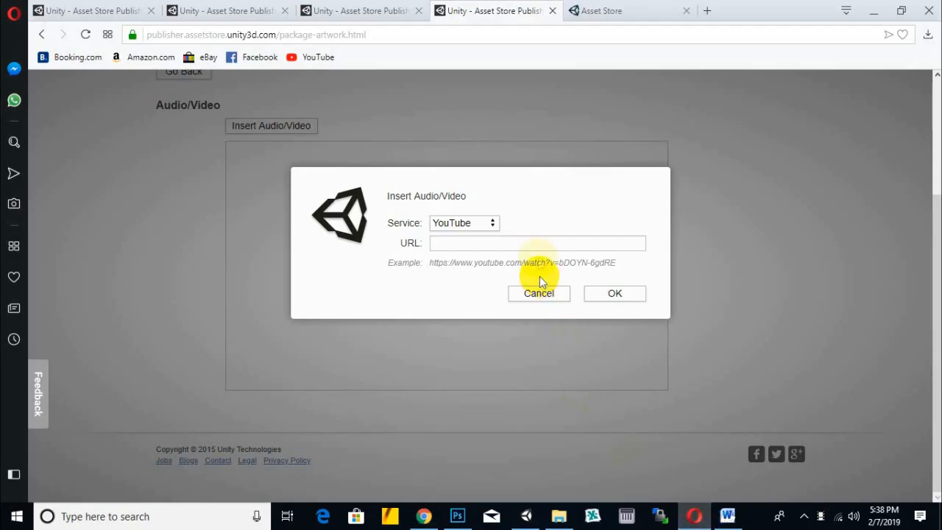
{"action": "key", "text": "ctrl+v"}
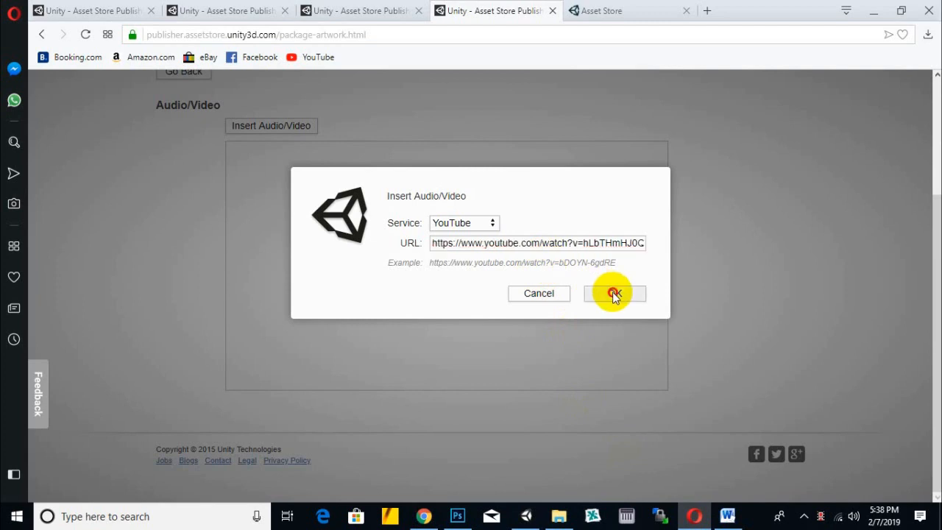
{"action": "left_click", "coordinate": [612, 294]}
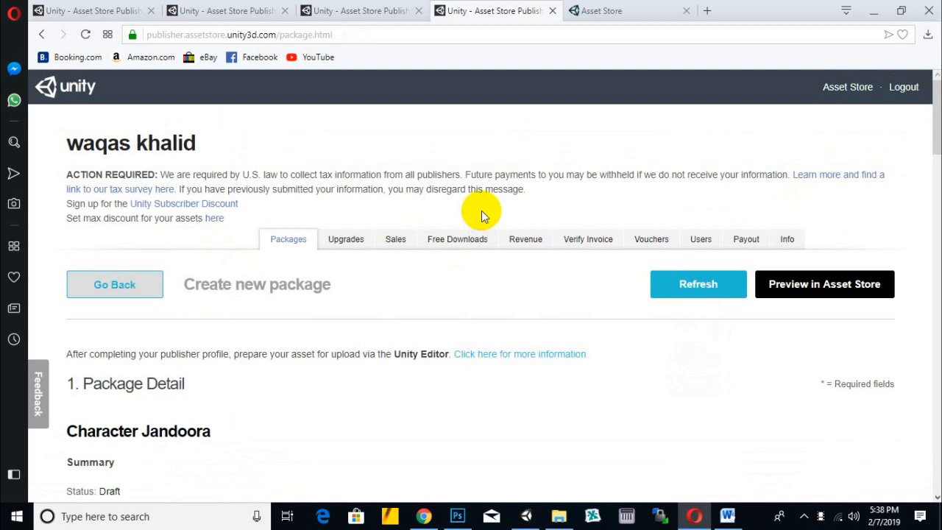
- Review the package page's metadata, tags, package upload and review sections, including the package tests note
{"action": "scroll", "coordinate": [482, 213], "scroll_direction": "down", "scroll_amount": 10}
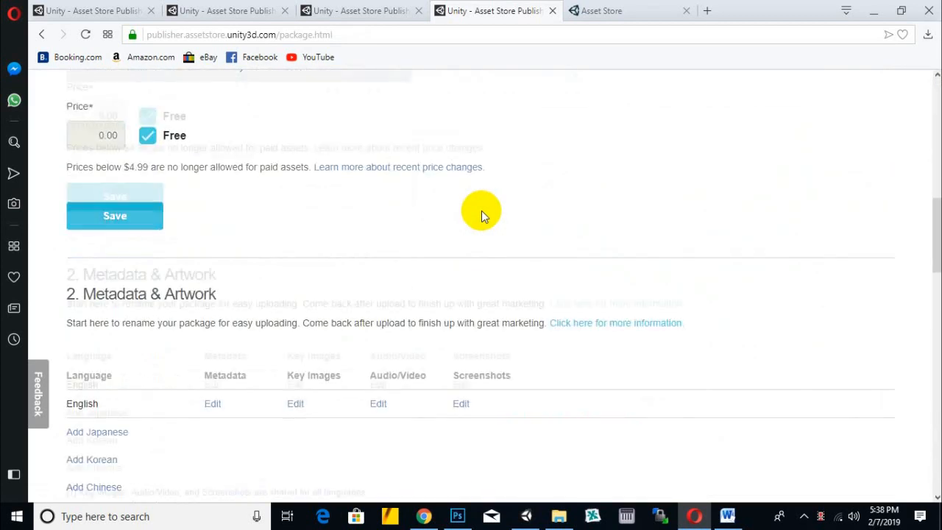
{"action": "scroll", "coordinate": [482, 213], "scroll_direction": "down", "scroll_amount": 3}
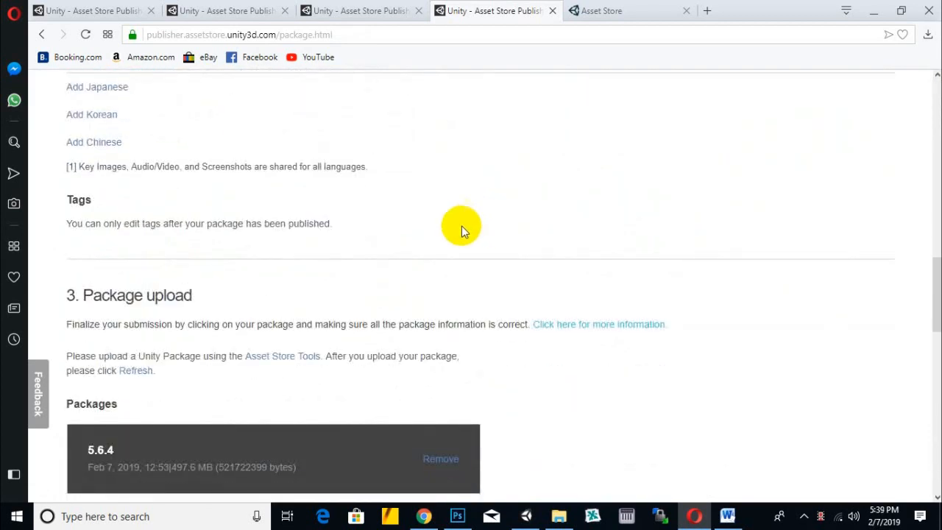
{"action": "left_click_drag", "start_coordinate": [104, 223], "coordinate": [328, 228]}
{"action": "scroll", "coordinate": [329, 228], "scroll_direction": "down", "scroll_amount": 2}
{"action": "left_click", "coordinate": [302, 111]}
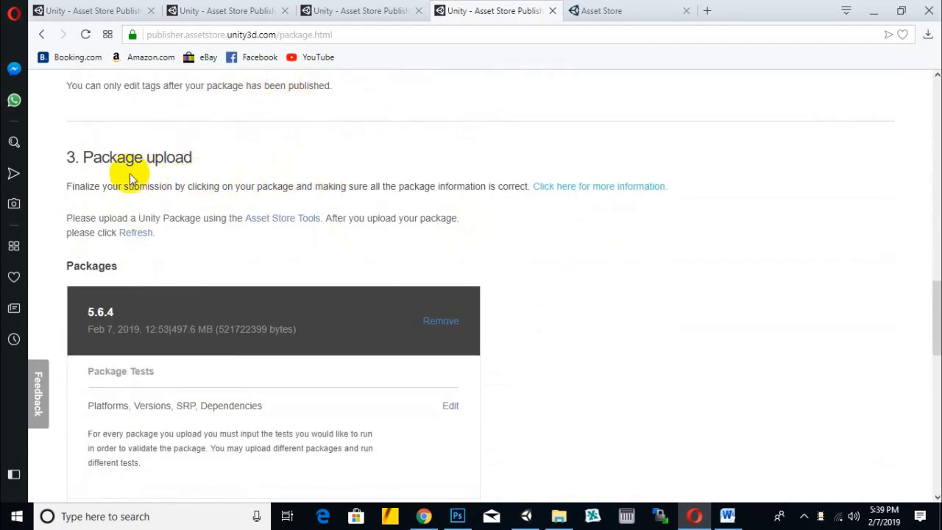
{"action": "scroll", "coordinate": [486, 286], "scroll_direction": "down", "scroll_amount": 1}
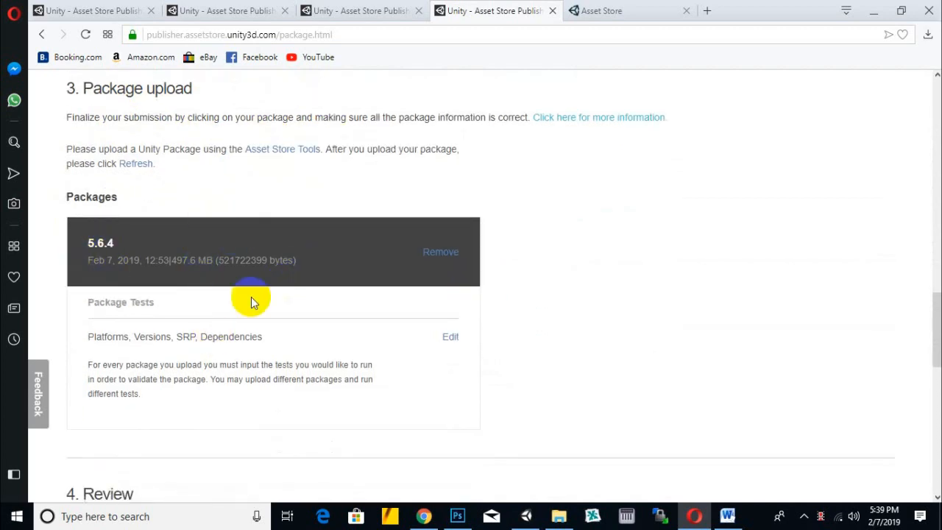
{"action": "scroll", "coordinate": [591, 186], "scroll_direction": "down", "scroll_amount": 2}
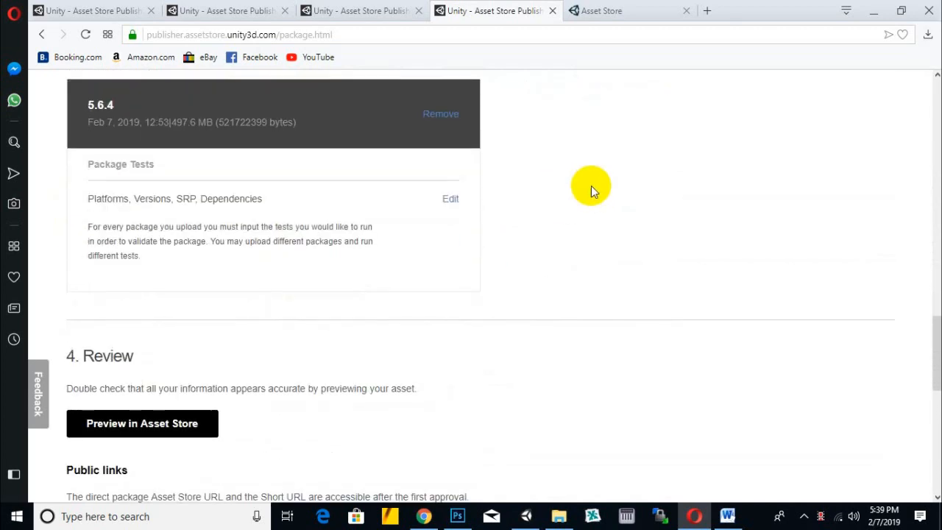
{"action": "scroll", "coordinate": [592, 189], "scroll_direction": "down", "scroll_amount": 1}
{"action": "scroll", "coordinate": [585, 184], "scroll_direction": "up", "scroll_amount": 1}
{"action": "left_click_drag", "start_coordinate": [101, 198], "coordinate": [173, 200]}
{"action": "left_click", "coordinate": [229, 226]}
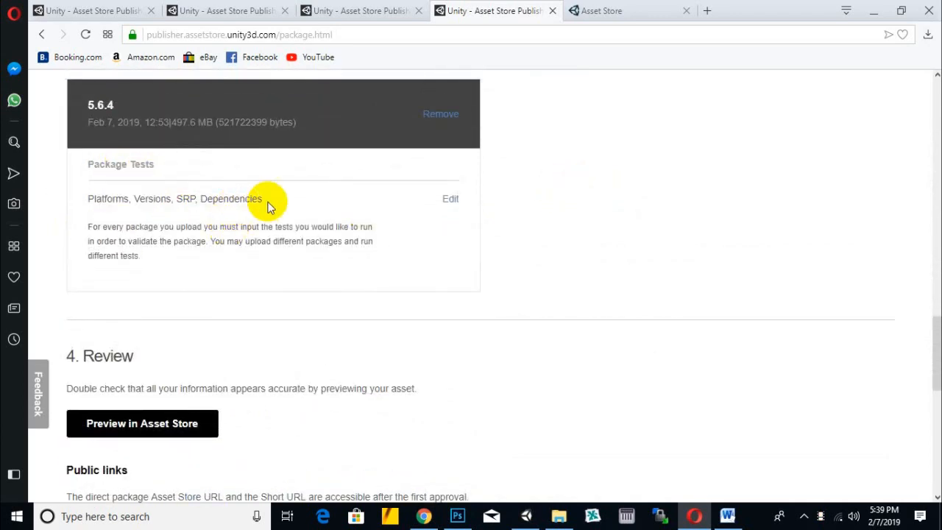
- Open the package tests form for the 5.6.4 package and read its build platform, Unity version, SRP and dependency questions
{"action": "left_click", "coordinate": [451, 200]}
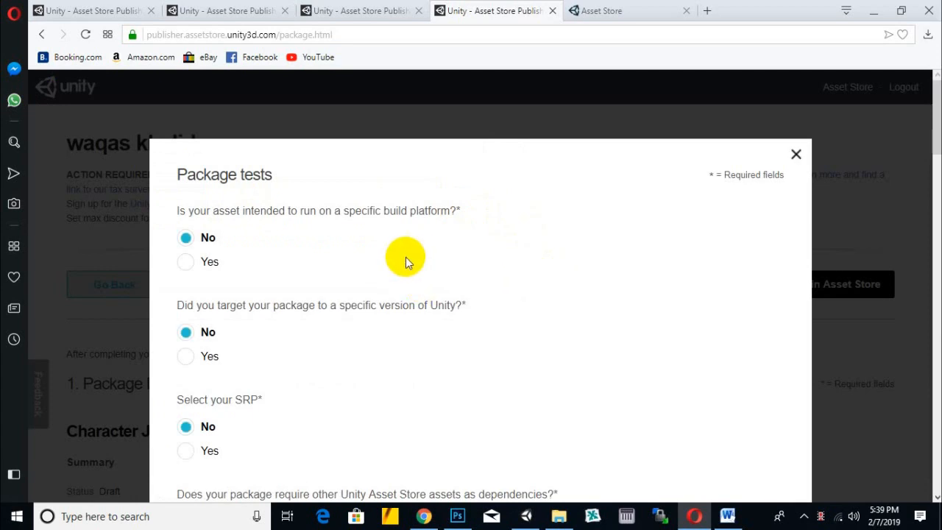
{"action": "scroll", "coordinate": [407, 256], "scroll_direction": "down", "scroll_amount": 1}
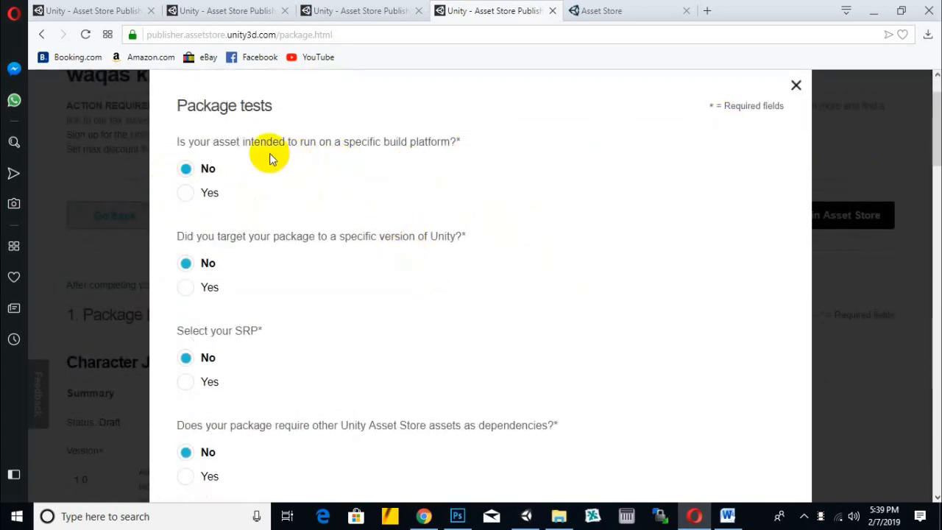
{"action": "scroll", "coordinate": [429, 156], "scroll_direction": "down", "scroll_amount": 1}
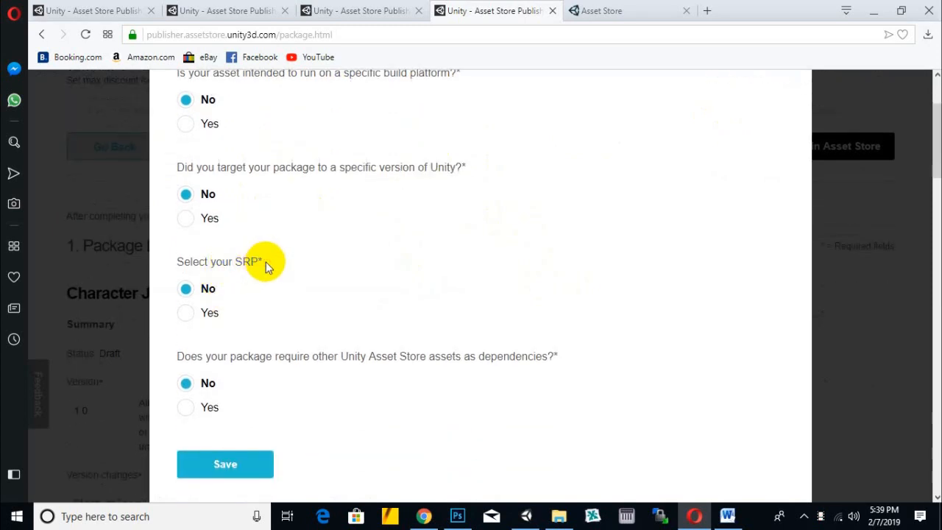
{"action": "left_click_drag", "start_coordinate": [262, 262], "coordinate": [170, 262]}
{"action": "left_click", "coordinate": [242, 283]}
{"action": "left_click_drag", "start_coordinate": [257, 262], "coordinate": [245, 263]}
{"action": "left_click", "coordinate": [263, 326]}
{"action": "scroll", "coordinate": [252, 204], "scroll_direction": "up", "scroll_amount": 1}
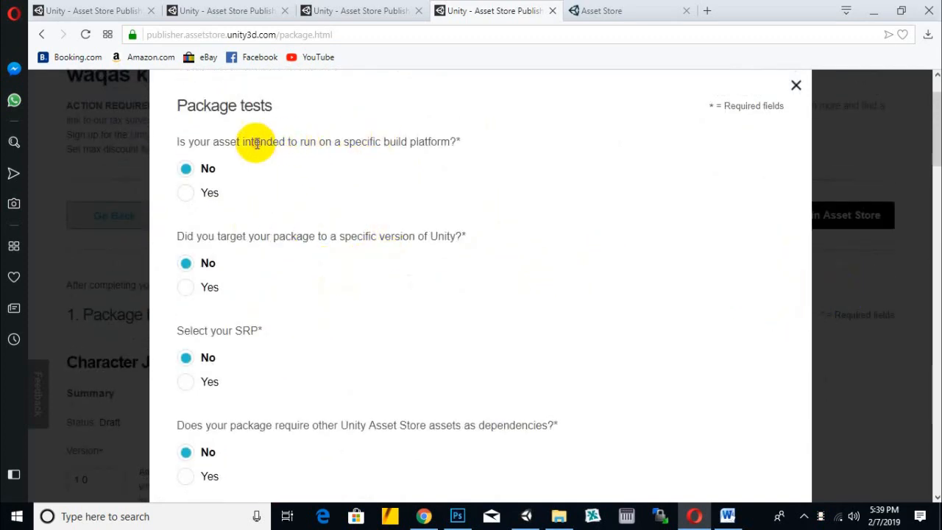
{"action": "left_click_drag", "start_coordinate": [253, 141], "coordinate": [412, 145]}
{"action": "left_click", "coordinate": [419, 145]}
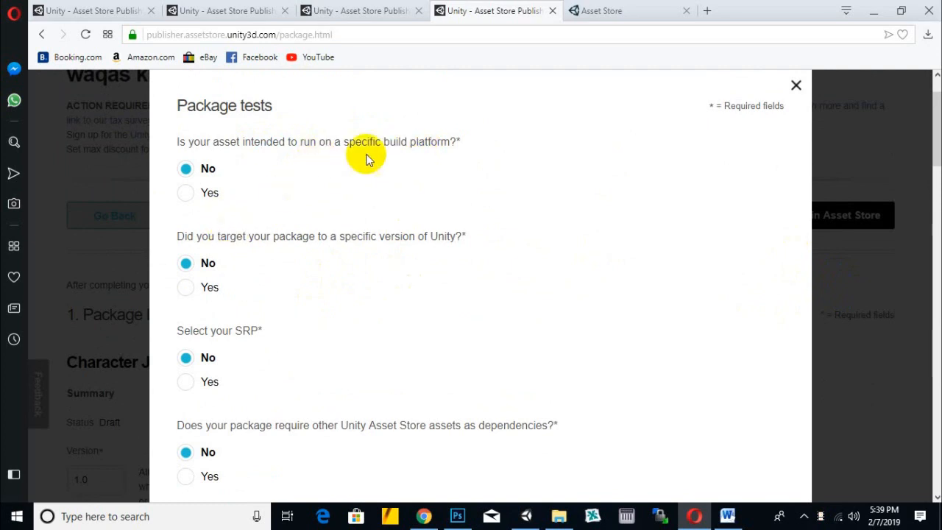
{"action": "left_click_drag", "start_coordinate": [460, 142], "coordinate": [171, 141]}
{"action": "left_click", "coordinate": [315, 217]}
- Answer Yes to the package test question about targeting a specific version of Unity
{"action": "left_click_drag", "start_coordinate": [187, 237], "coordinate": [447, 272]}
{"action": "left_click", "coordinate": [446, 273]}
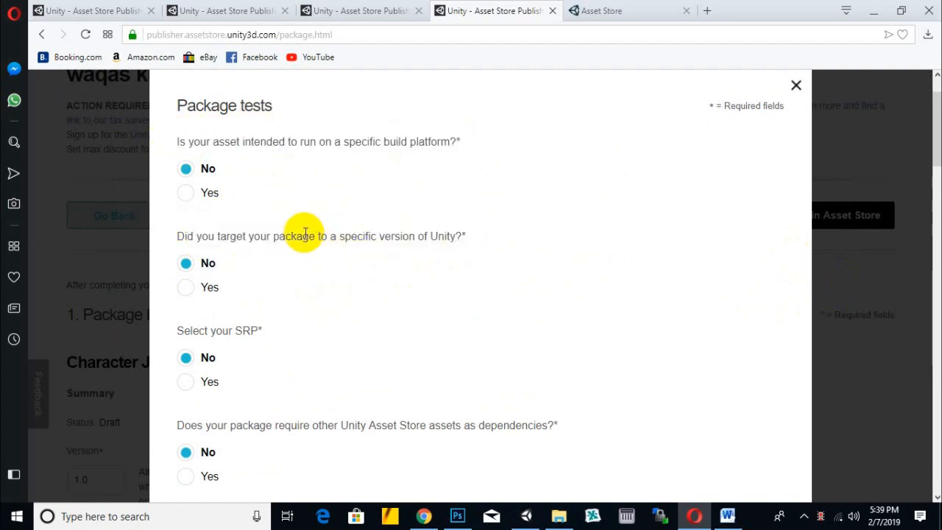
{"action": "left_click_drag", "start_coordinate": [444, 236], "coordinate": [390, 237]}
{"action": "left_click", "coordinate": [351, 287]}
{"action": "scroll", "coordinate": [266, 275], "scroll_direction": "down", "scroll_amount": 1}
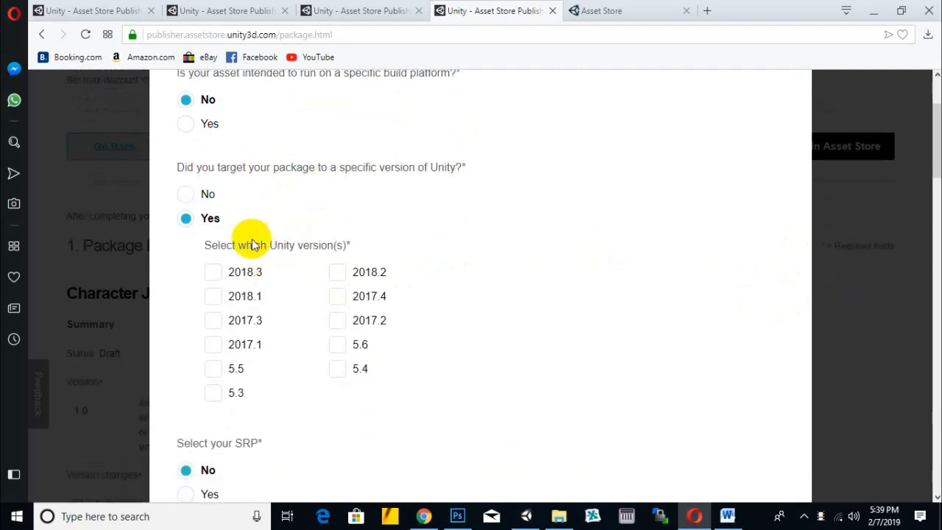
- Answer No to the question about targeting a specific version of Unity and save the package tests
{"action": "left_click", "coordinate": [205, 194]}
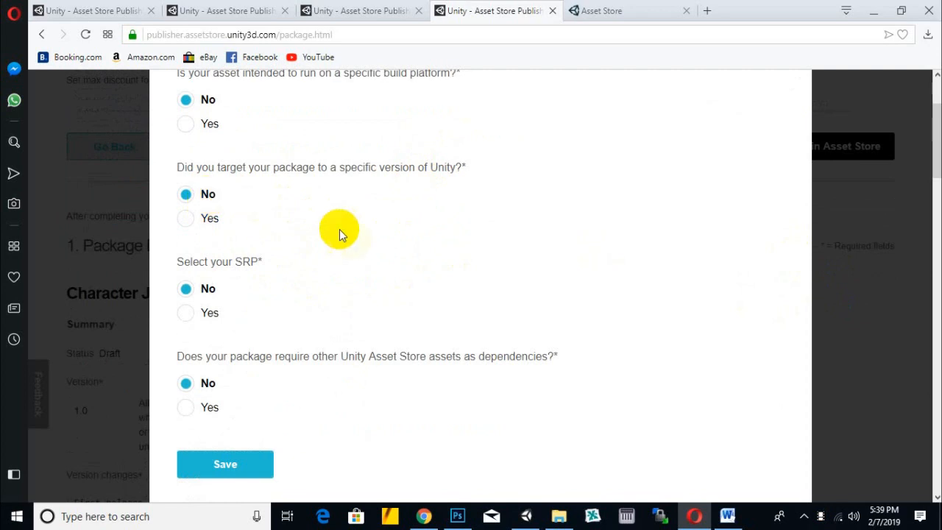
{"action": "scroll", "coordinate": [346, 235], "scroll_direction": "down", "scroll_amount": 2}
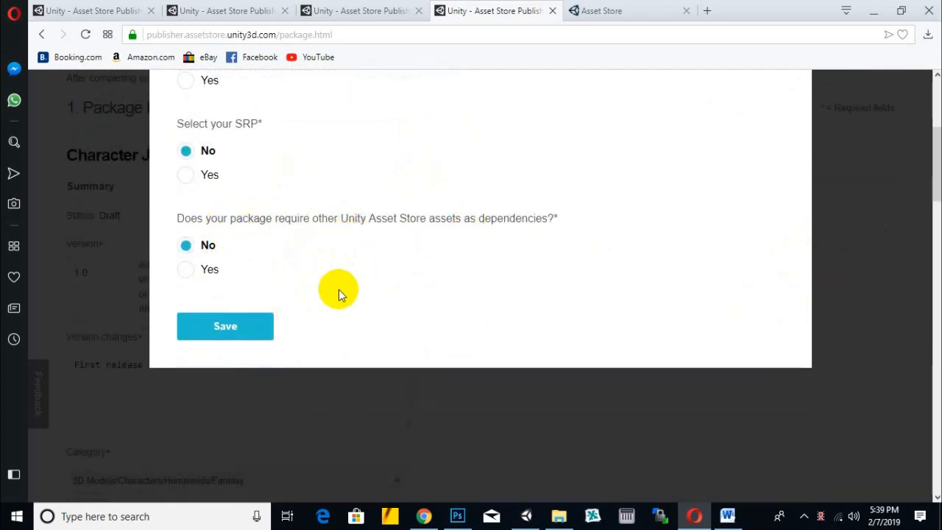
{"action": "left_click", "coordinate": [185, 327]}
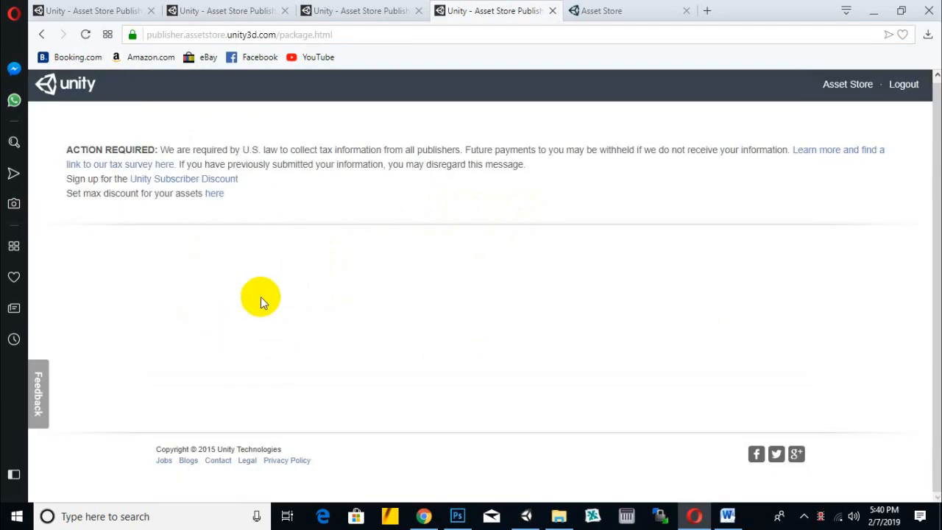
- Examine the package page's Review section and its public links, including the short URL
{"action": "scroll", "coordinate": [399, 217], "scroll_direction": "down", "scroll_amount": 8}
{"action": "scroll", "coordinate": [400, 212], "scroll_direction": "down", "scroll_amount": 9}
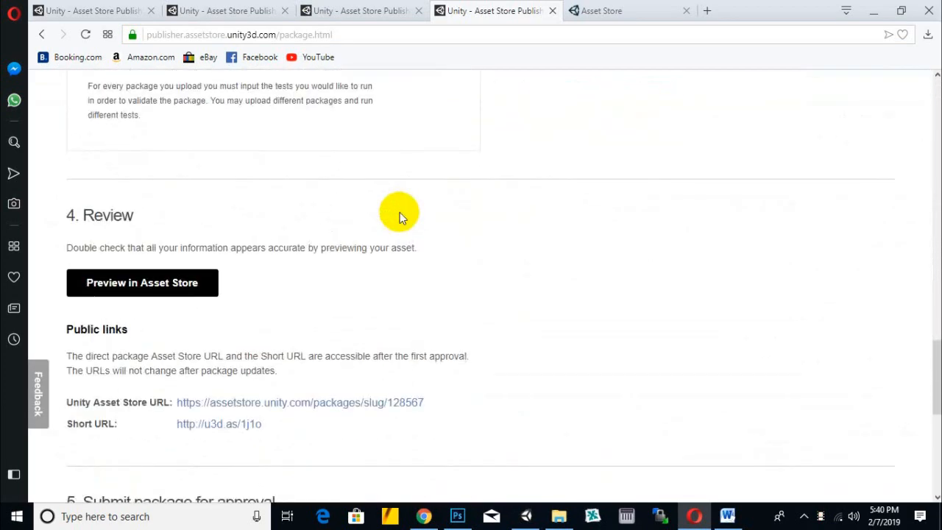
{"action": "scroll", "coordinate": [400, 216], "scroll_direction": "down", "scroll_amount": 2}
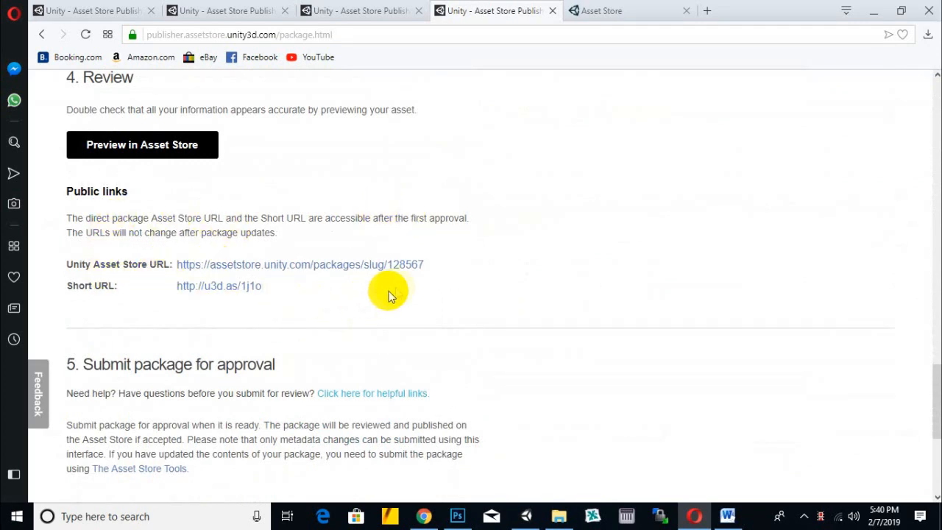
{"action": "left_click", "coordinate": [268, 286]}
{"action": "left_click_drag", "start_coordinate": [268, 286], "coordinate": [176, 286]}
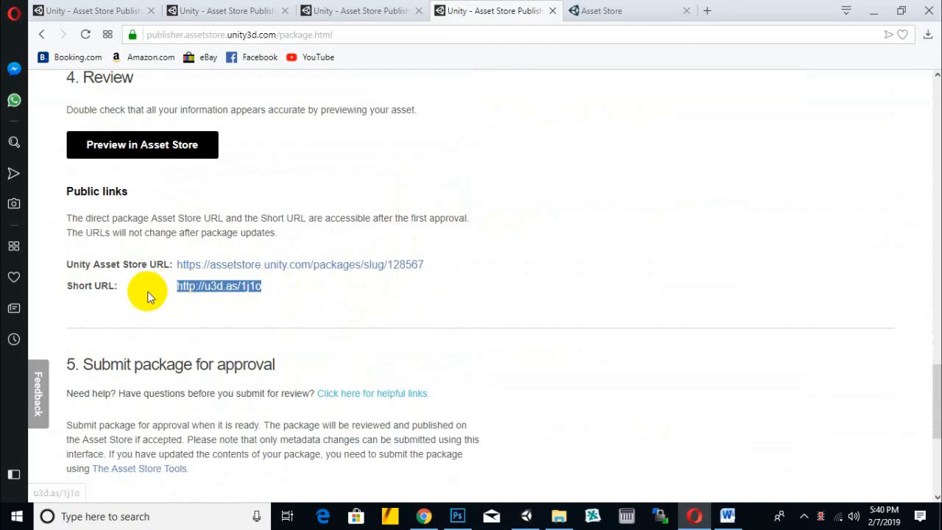
{"action": "left_click", "coordinate": [504, 255]}
- Confirm owning the rights to sell these assets in the package's approval submission section, keeping Auto publish enabled
{"action": "scroll", "coordinate": [441, 265], "scroll_direction": "down", "scroll_amount": 2}
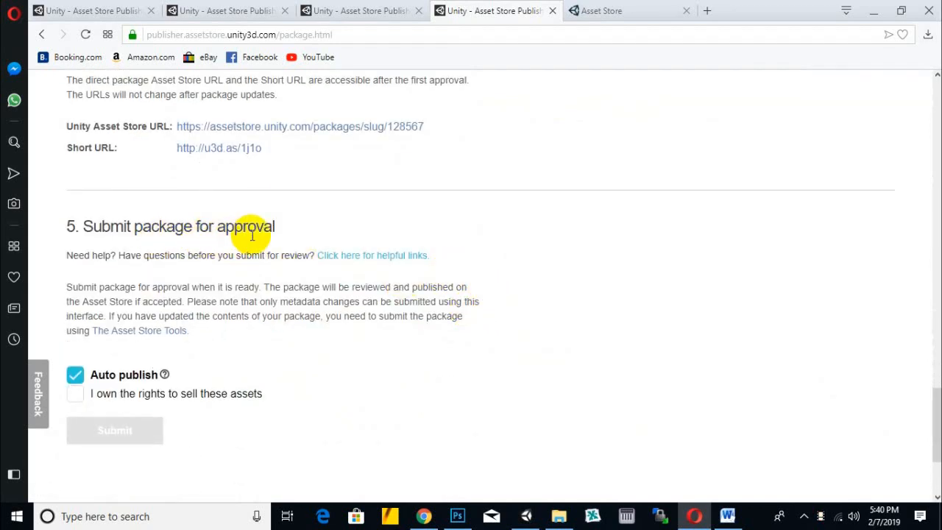
{"action": "scroll", "coordinate": [253, 234], "scroll_direction": "down", "scroll_amount": 1}
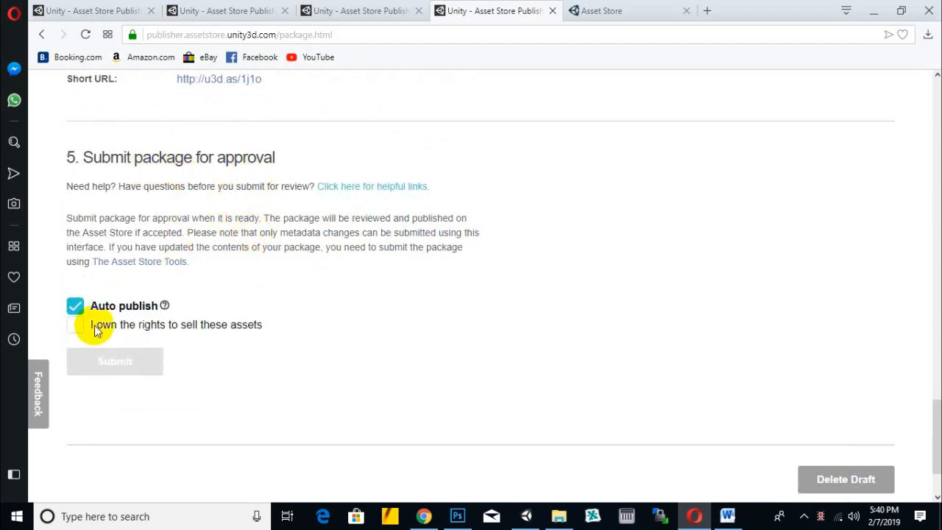
{"action": "left_click", "coordinate": [75, 325]}
{"action": "scroll", "coordinate": [297, 294], "scroll_direction": "down", "scroll_amount": 2}
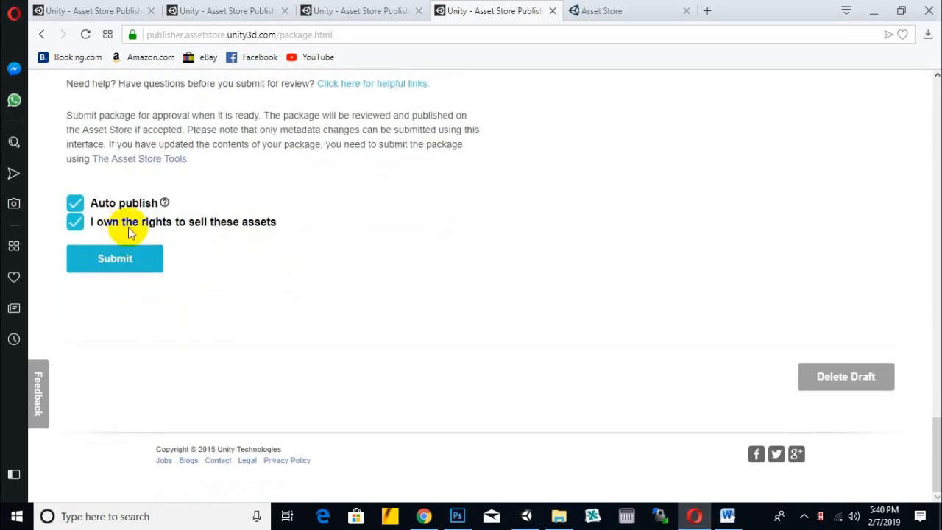
- Submit the package for approval with the message "Character Jandoora is game ready character for unity" and dismiss the submission notice
{"action": "left_click", "coordinate": [121, 265]}
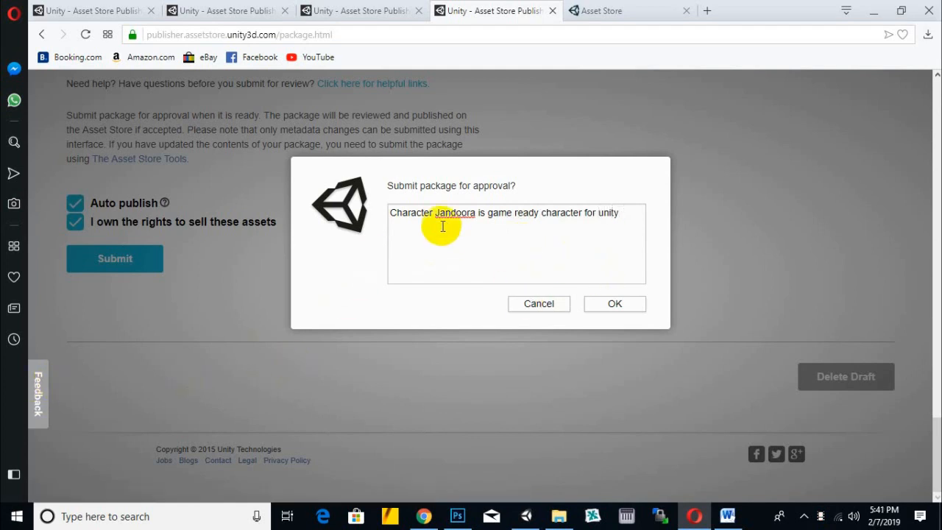
{"action": "left_click", "coordinate": [475, 213]}
{"action": "left_click", "coordinate": [625, 215]}
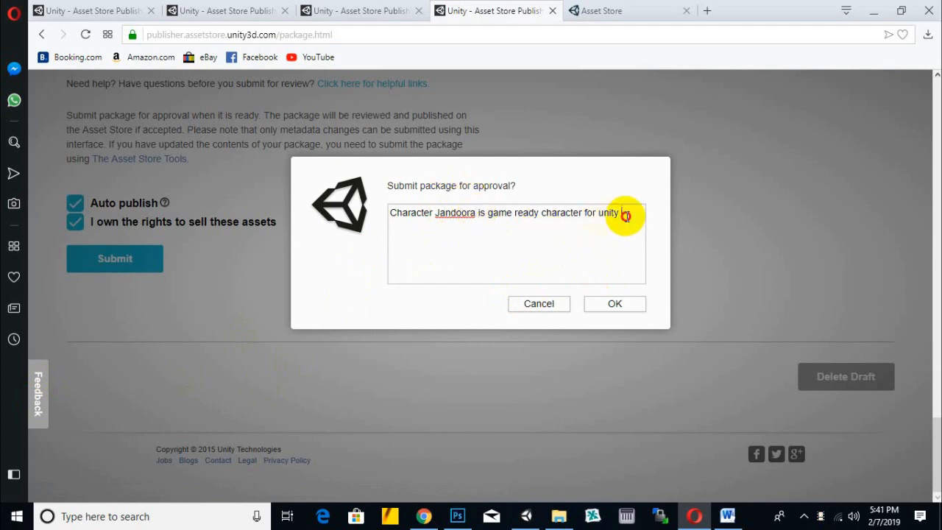
{"action": "right_click", "coordinate": [475, 214]}
{"action": "left_click", "coordinate": [439, 232]}
{"action": "left_click", "coordinate": [392, 212]}
{"action": "left_click_drag", "start_coordinate": [392, 212], "coordinate": [615, 218]}
{"action": "left_click", "coordinate": [632, 281]}
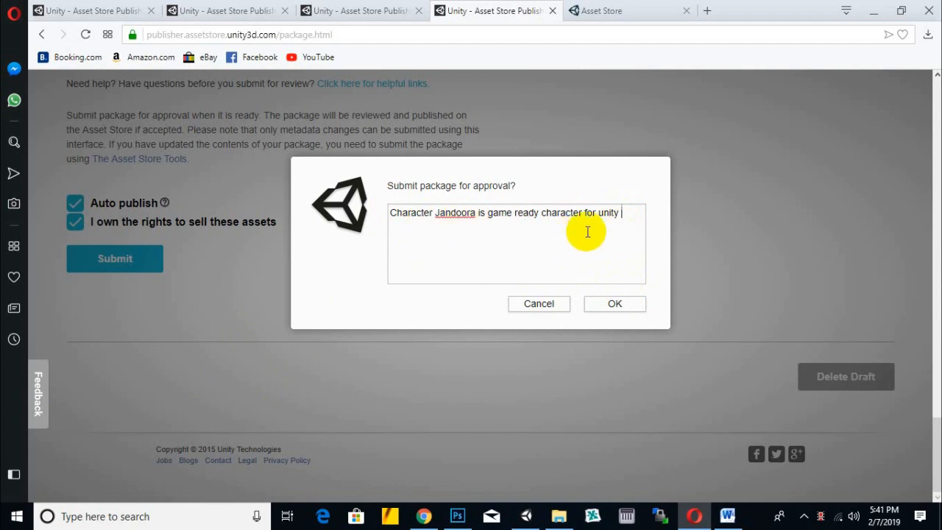
{"action": "left_click", "coordinate": [612, 304]}
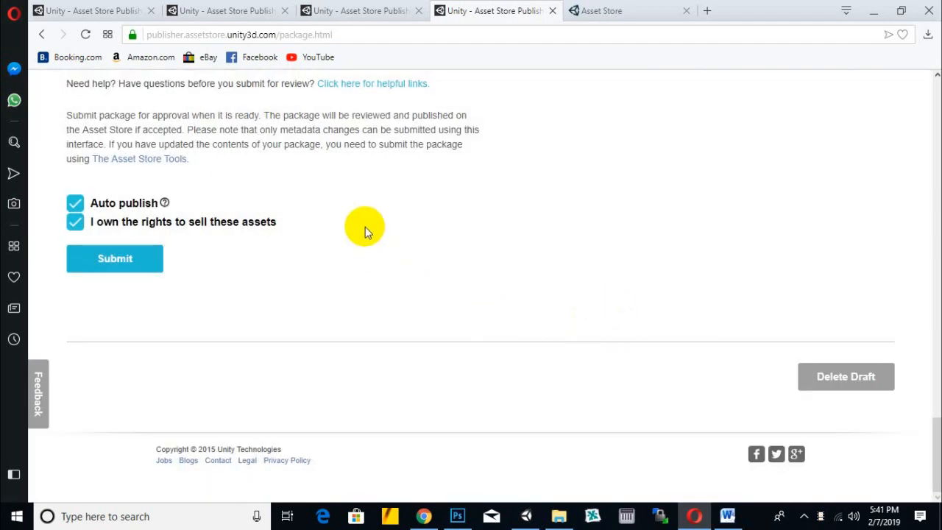
{"action": "left_click", "coordinate": [92, 271]}
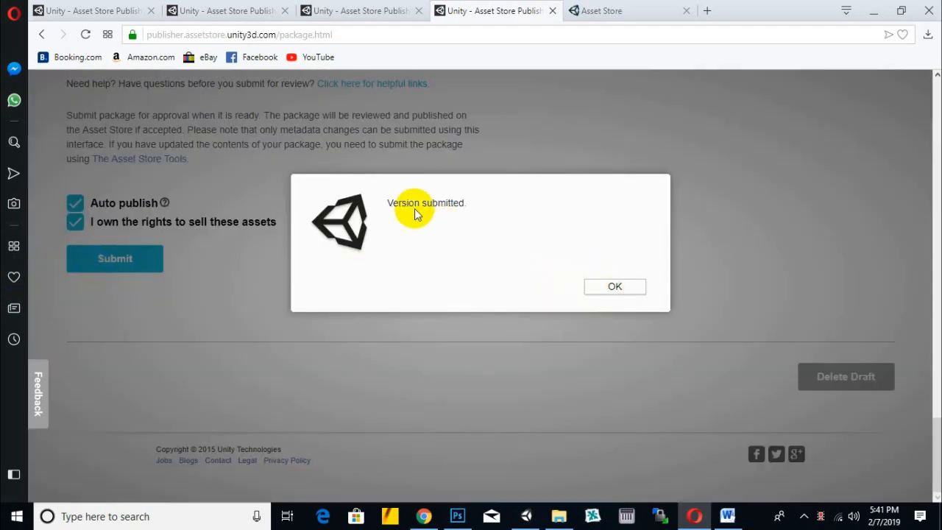
{"action": "left_click", "coordinate": [608, 288]}
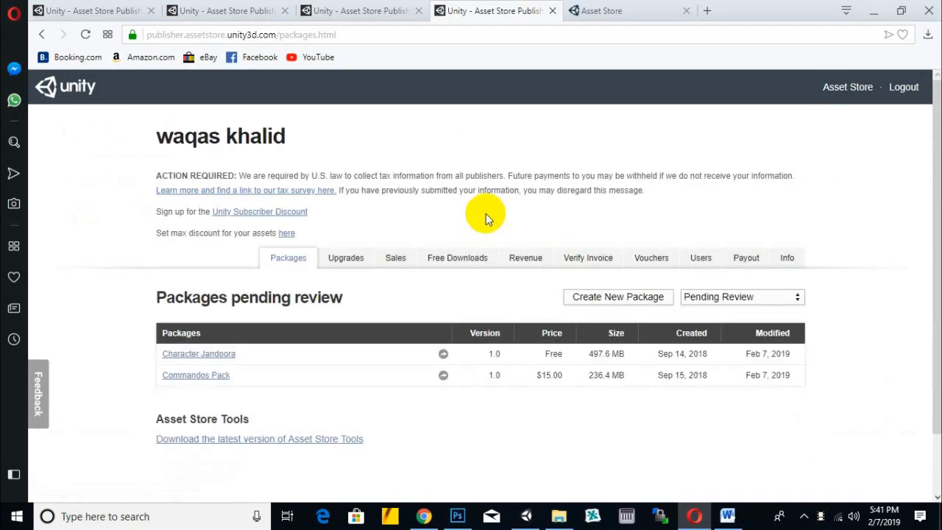
- Check the Character Jandoora entry among the packages pending review and open the Commandos Pack in a new tab
{"action": "scroll", "coordinate": [490, 216], "scroll_direction": "down", "scroll_amount": 1}
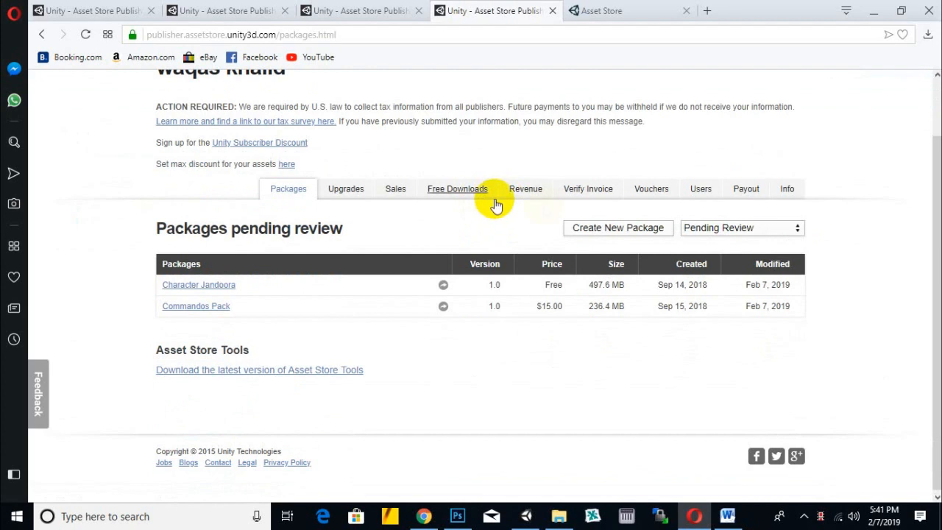
{"action": "scroll", "coordinate": [765, 213], "scroll_direction": "down", "scroll_amount": 1}
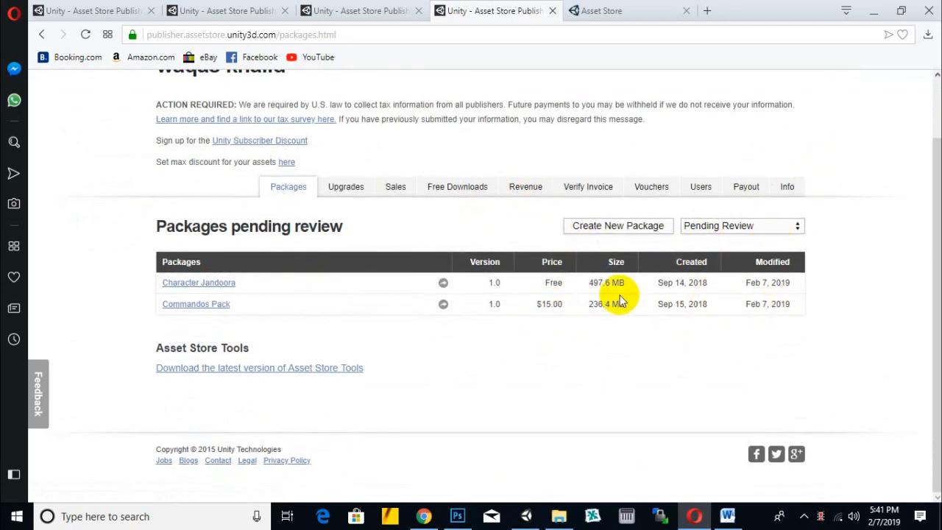
{"action": "left_click_drag", "start_coordinate": [545, 284], "coordinate": [121, 276]}
{"action": "left_click", "coordinate": [122, 276]}
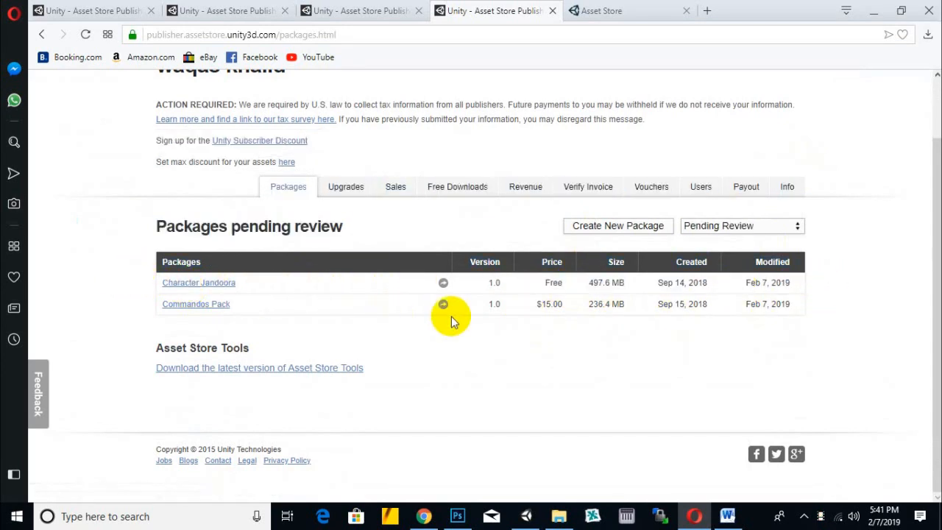
{"action": "right_click", "coordinate": [219, 304]}
{"action": "left_click", "coordinate": [243, 322]}
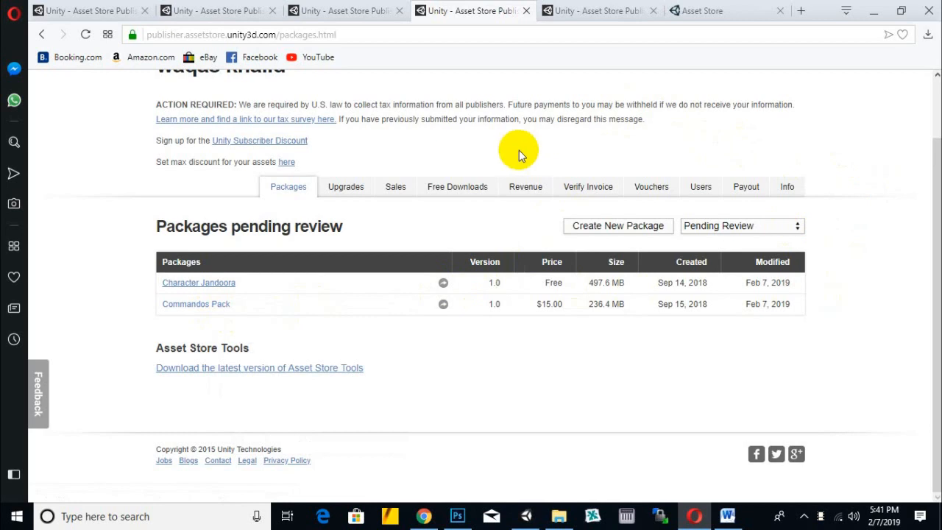
{"action": "scroll", "coordinate": [519, 151], "scroll_direction": "up", "scroll_amount": 1}
{"action": "scroll", "coordinate": [491, 223], "scroll_direction": "down", "scroll_amount": 1}
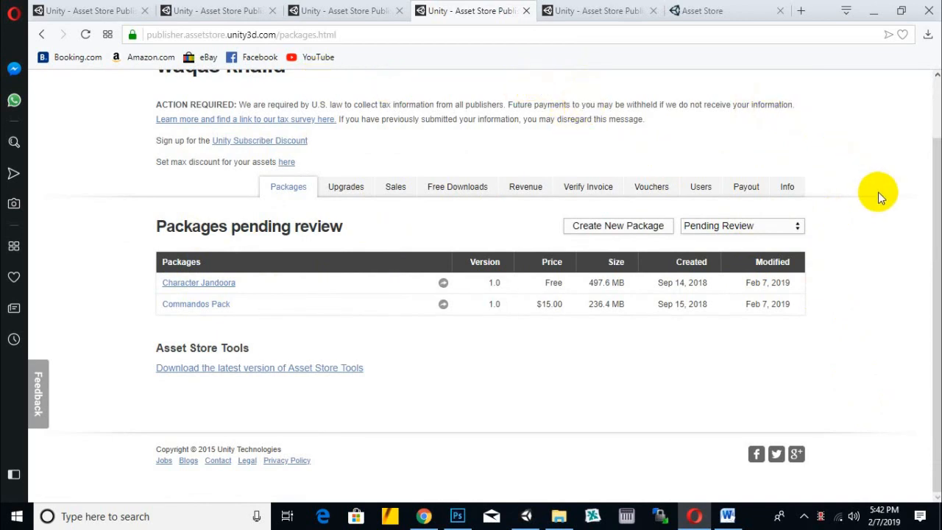
{"action": "right_click", "coordinate": [477, 7]}
{"action": "left_click", "coordinate": [473, 9]}
{"action": "scroll", "coordinate": [385, 153], "scroll_direction": "down", "scroll_amount": 2}
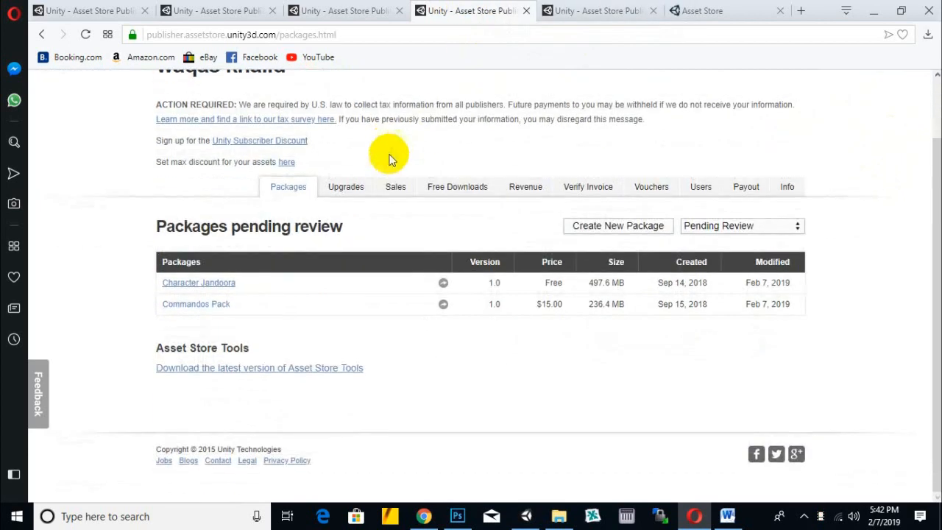
{"action": "left_click_drag", "start_coordinate": [426, 116], "coordinate": [422, 122]}
{"action": "left_click_drag", "start_coordinate": [527, 123], "coordinate": [600, 126]}
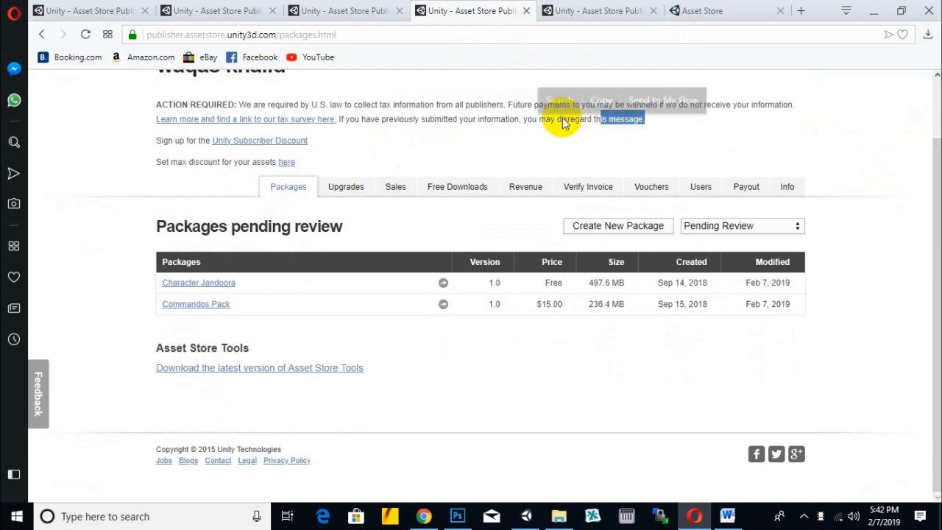
{"action": "left_click", "coordinate": [525, 120]}
{"action": "left_click_drag", "start_coordinate": [459, 106], "coordinate": [508, 107]}
{"action": "left_click", "coordinate": [479, 139]}
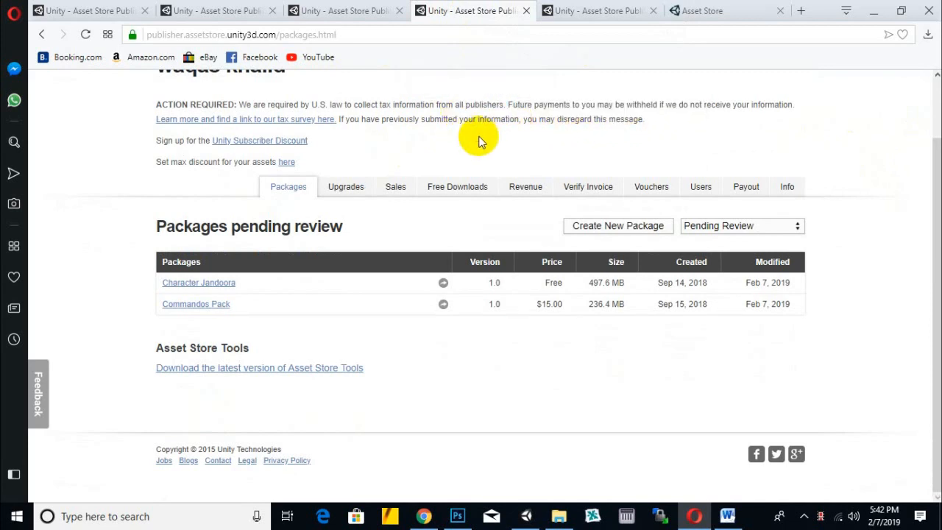
{"action": "double_click", "coordinate": [574, 105]}
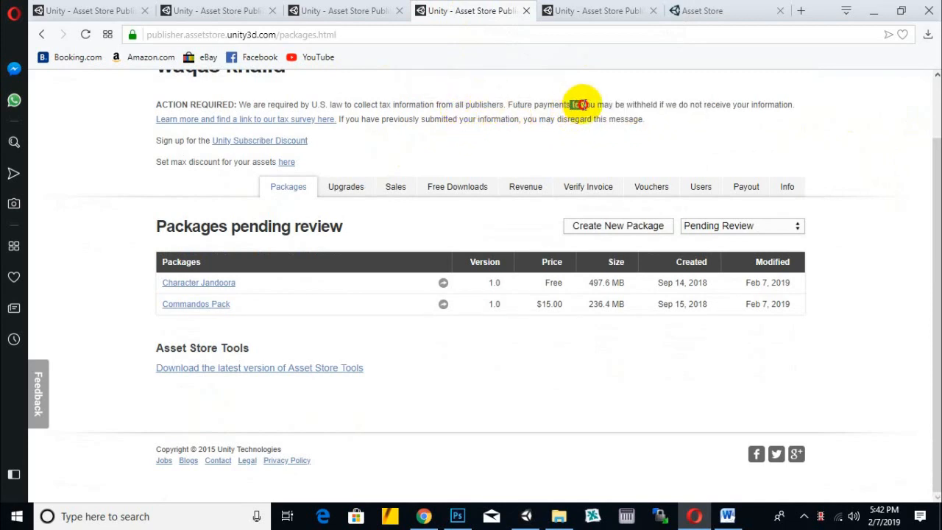
{"action": "left_click", "coordinate": [580, 110]}
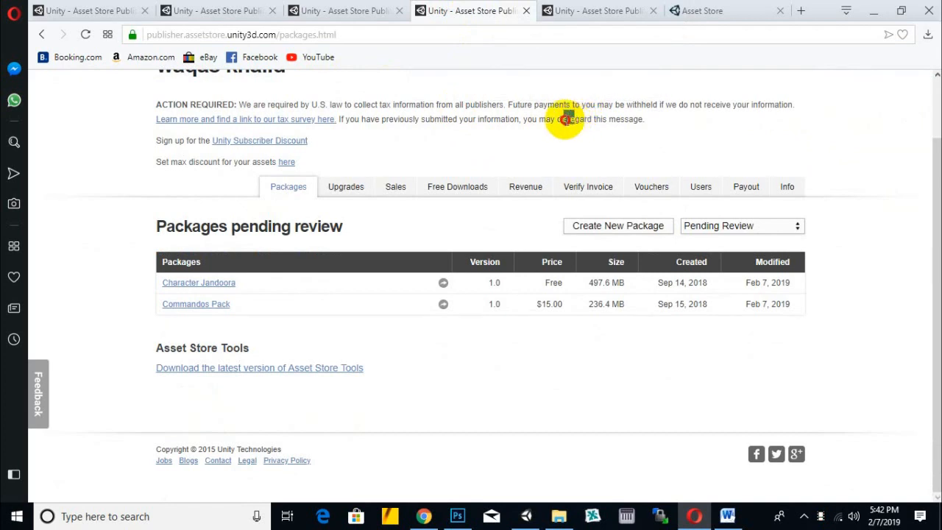
{"action": "left_click", "coordinate": [537, 122]}
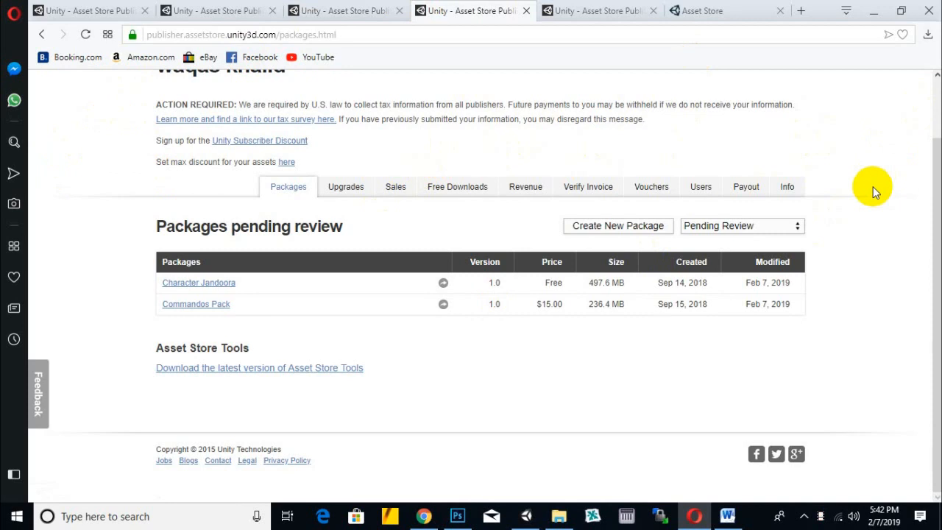
{"action": "scroll", "coordinate": [873, 187], "scroll_direction": "up", "scroll_amount": 2}
{"action": "mouse_move", "coordinate": [399, 175]}
{"action": "left_mouse_down"}
{"action": "mouse_move", "coordinate": [420, 174]}
{"action": "mouse_move", "coordinate": [390, 174]}
{"action": "mouse_move", "coordinate": [412, 175]}
{"action": "left_mouse_up"}
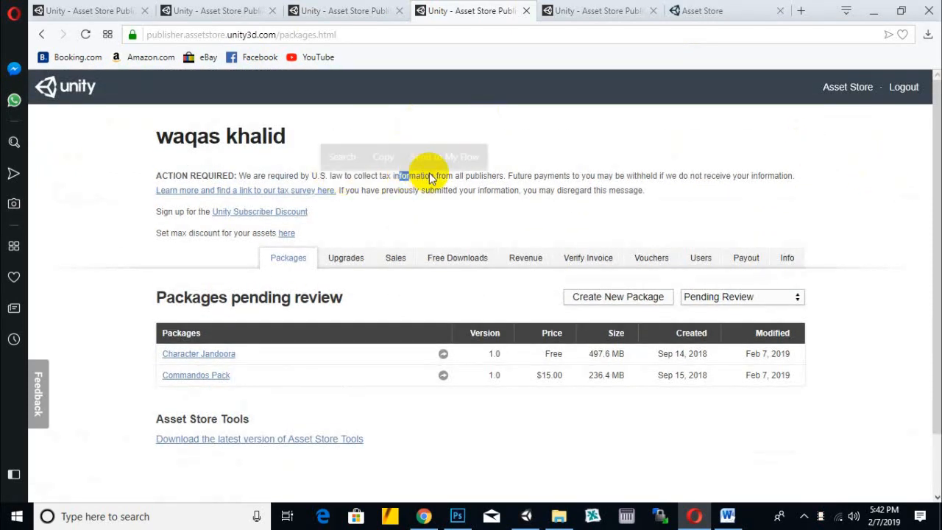
{"action": "left_click", "coordinate": [602, 175]}
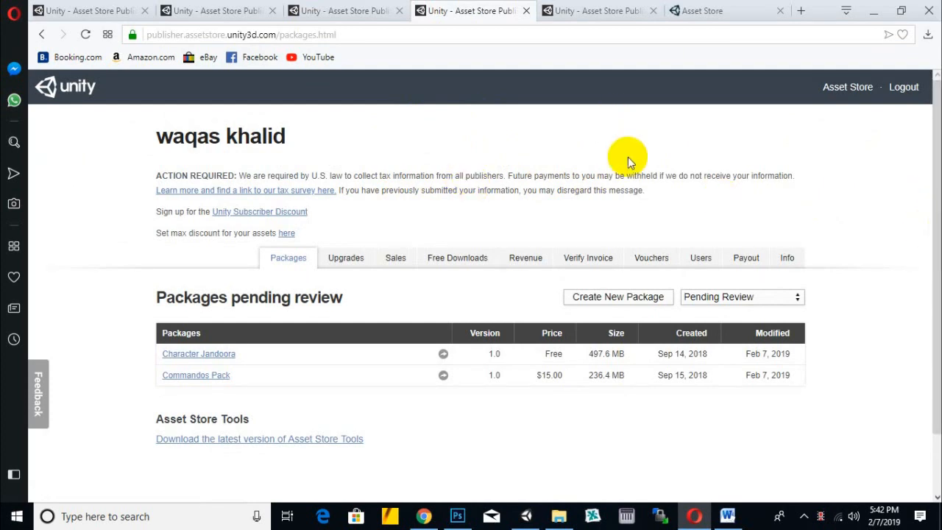
{"action": "scroll", "coordinate": [618, 158], "scroll_direction": "down", "scroll_amount": 2}
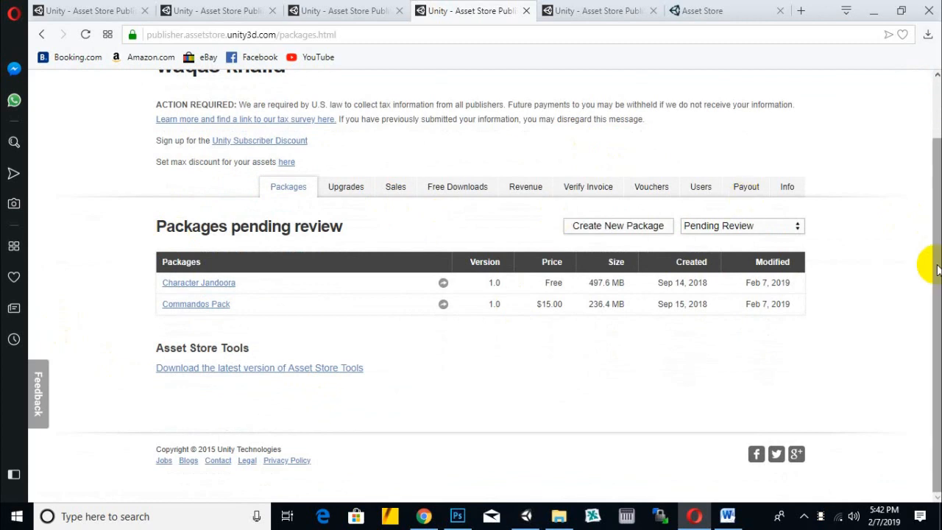
{"action": "scroll", "coordinate": [816, 265], "scroll_direction": "up", "scroll_amount": 2}
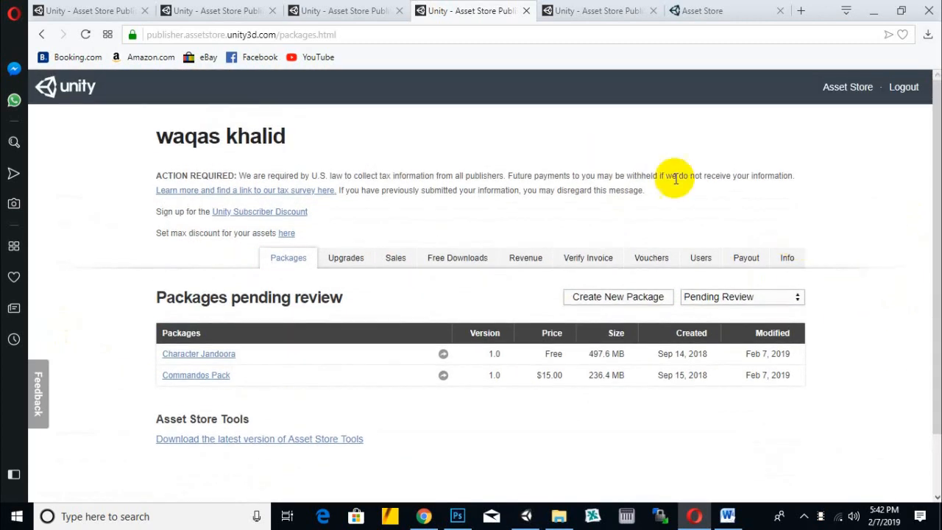